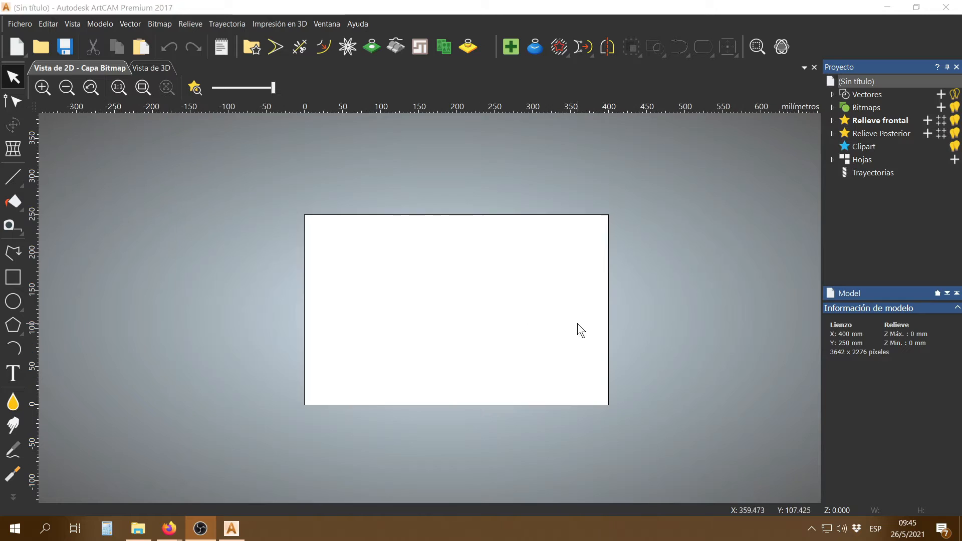
Step: Start a new model, keeping the 400 mm width and 250 mm height
scroll(509, 311, "up", 1)
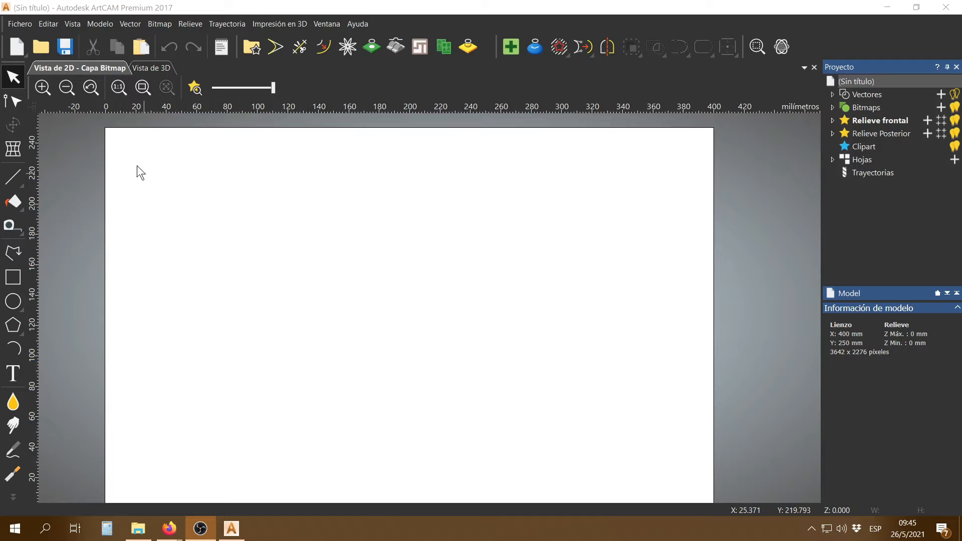
left_click(18, 48)
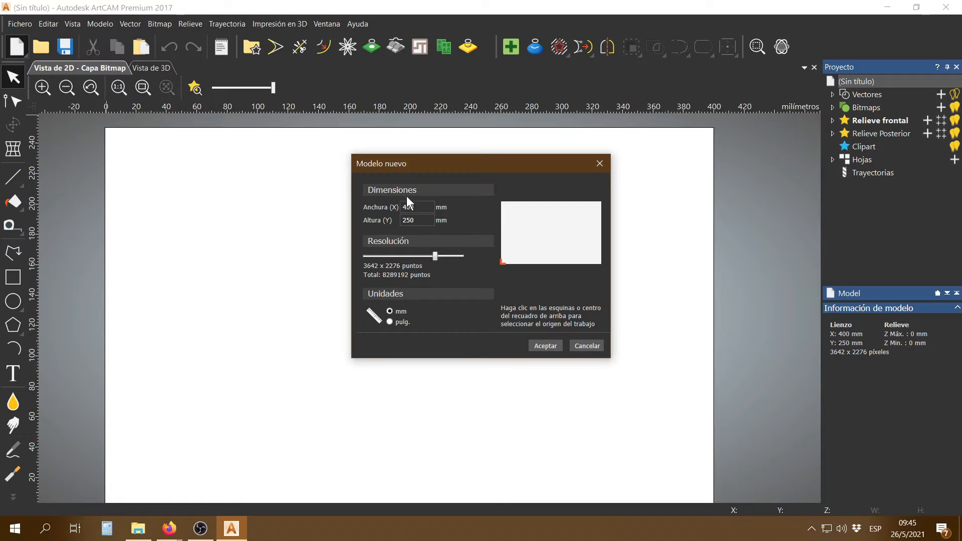
left_click(422, 209)
double_click(420, 208)
double_click(420, 220)
Step: Set resolution to 3086 x 1928, origin bottom-left, units mm; accept and discard old changes
mouse_move(435, 257)
left_mouse_down()
mouse_move(410, 259)
mouse_move(430, 258)
left_mouse_up()
left_click_drag(432, 255, 425, 253)
left_click(551, 232)
left_click(504, 262)
left_click(402, 323)
left_click(401, 314)
left_click(545, 347)
left_click(485, 294)
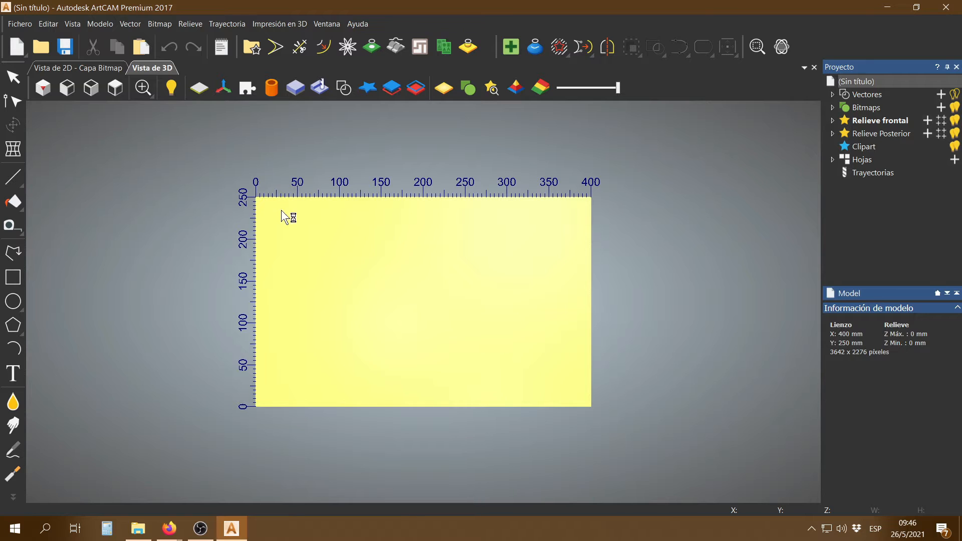
Step: Return to the 2D view and start the Crear texto de vectores tool
left_click(79, 67)
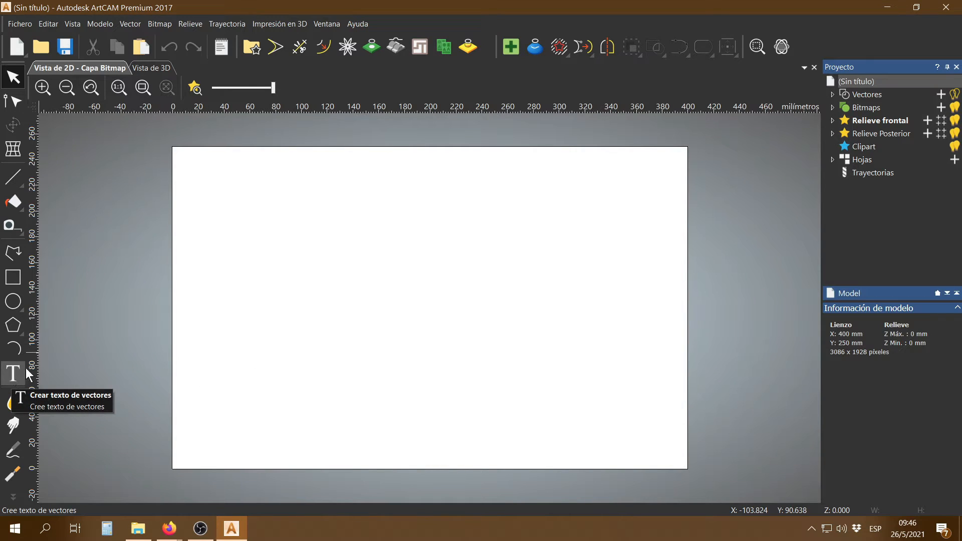
left_click(13, 377)
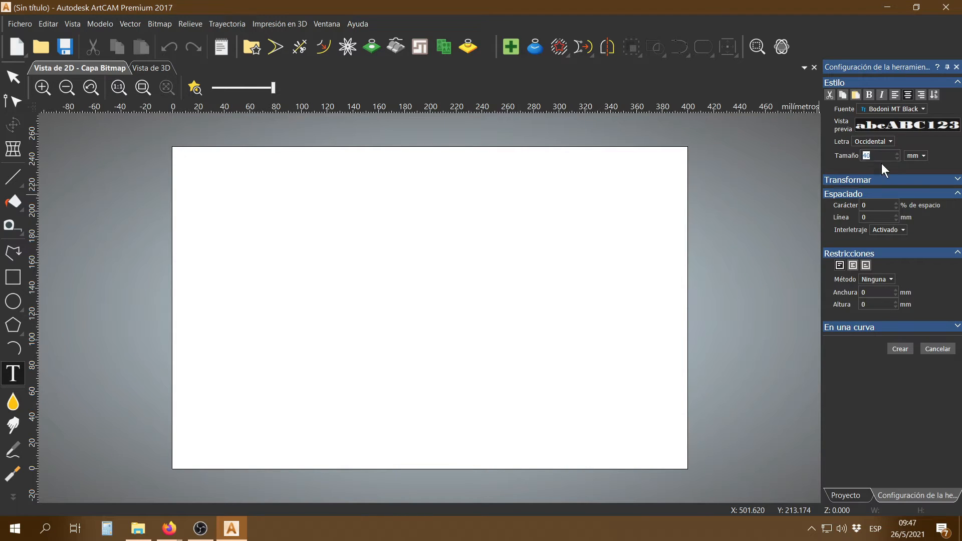
Step: Set the vector text size to 40 mm
left_click(914, 155)
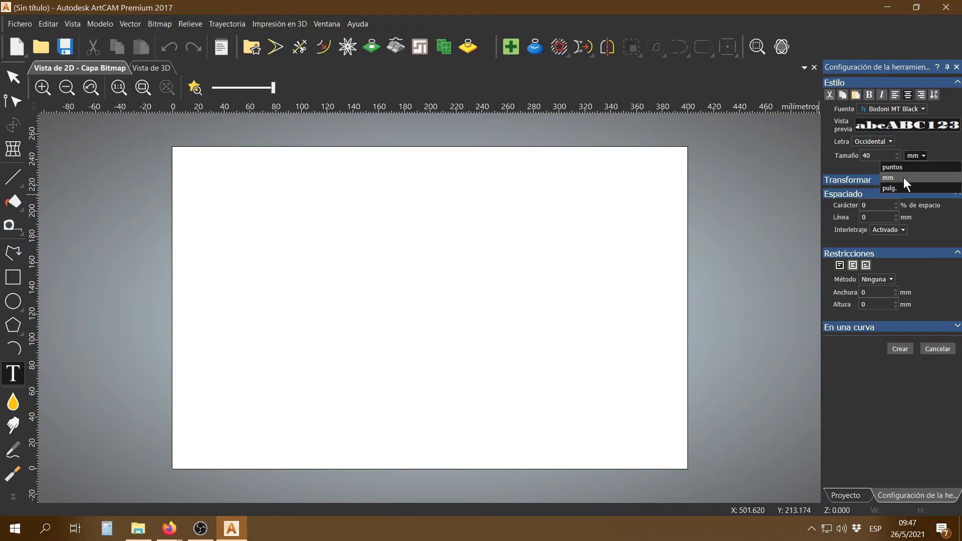
left_click(903, 177)
left_click(878, 205)
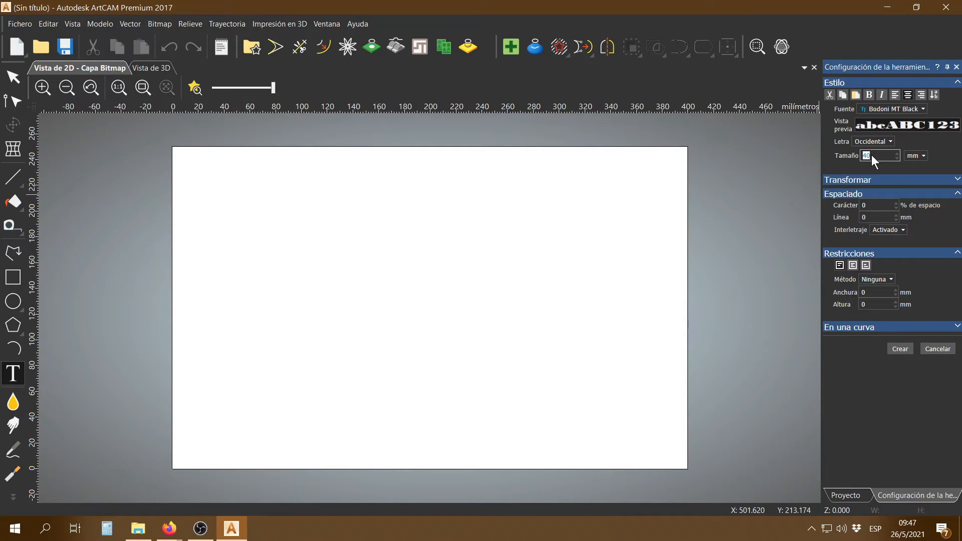
type("40")
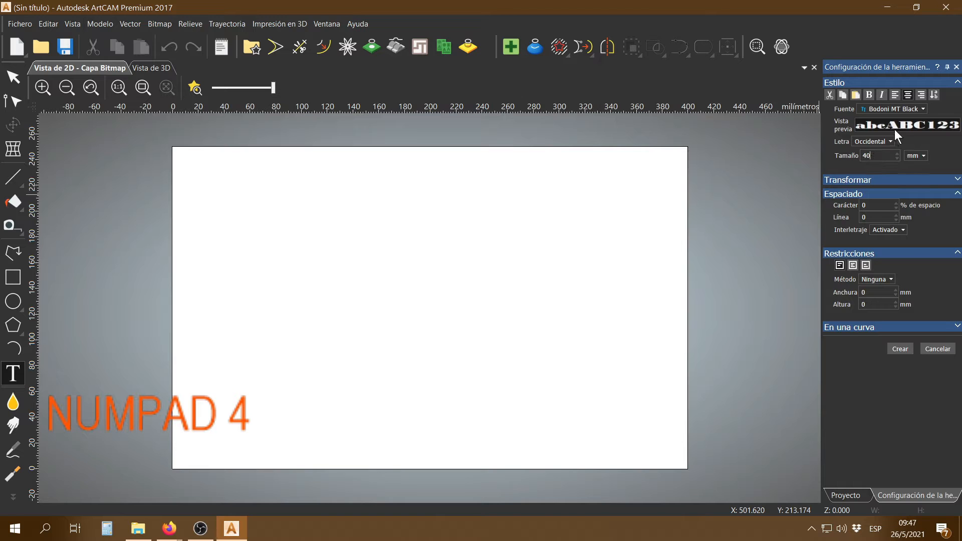
Step: Open the Fuente dropdown and scroll through the available fonts
left_click(901, 109)
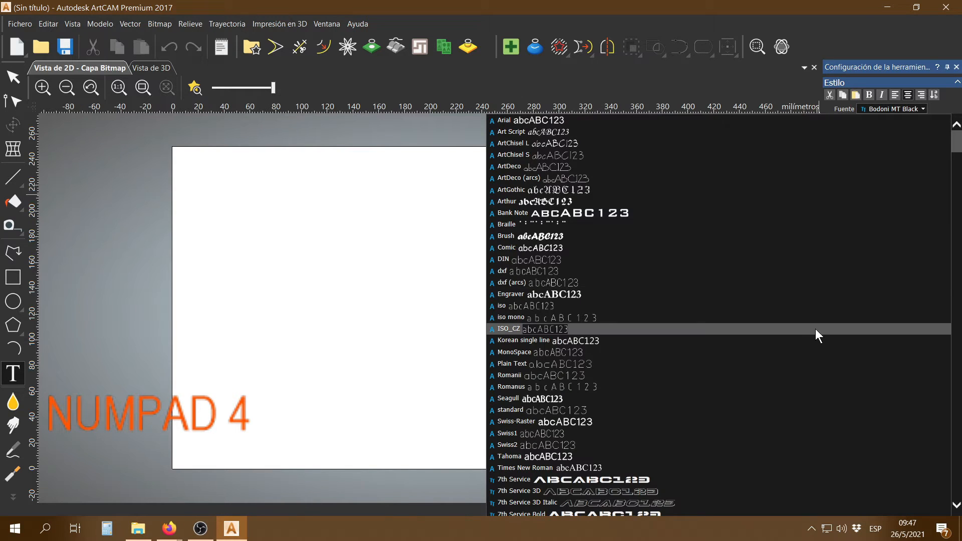
scroll(798, 384, "down", 20)
scroll(797, 393, "down", 20)
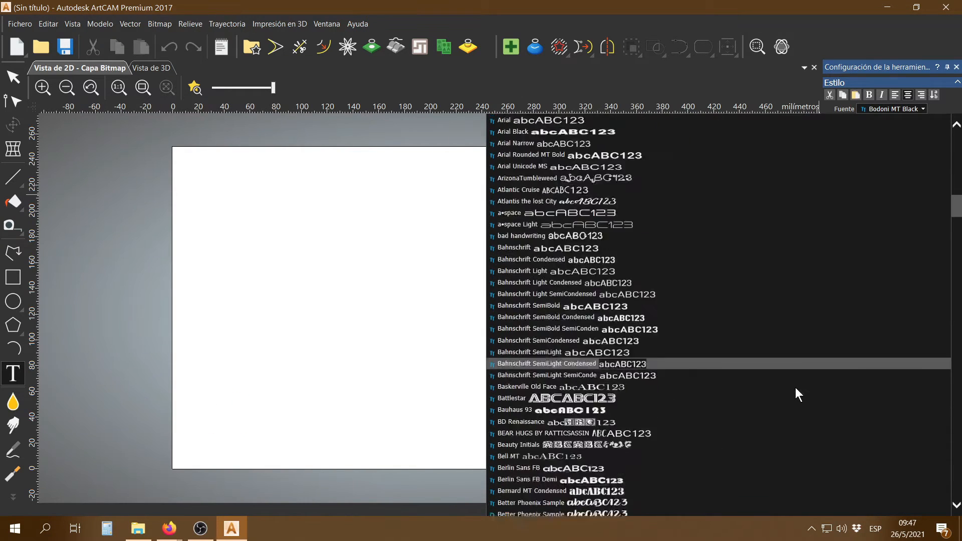
scroll(750, 346, "down", 3)
scroll(751, 344, "up", 6)
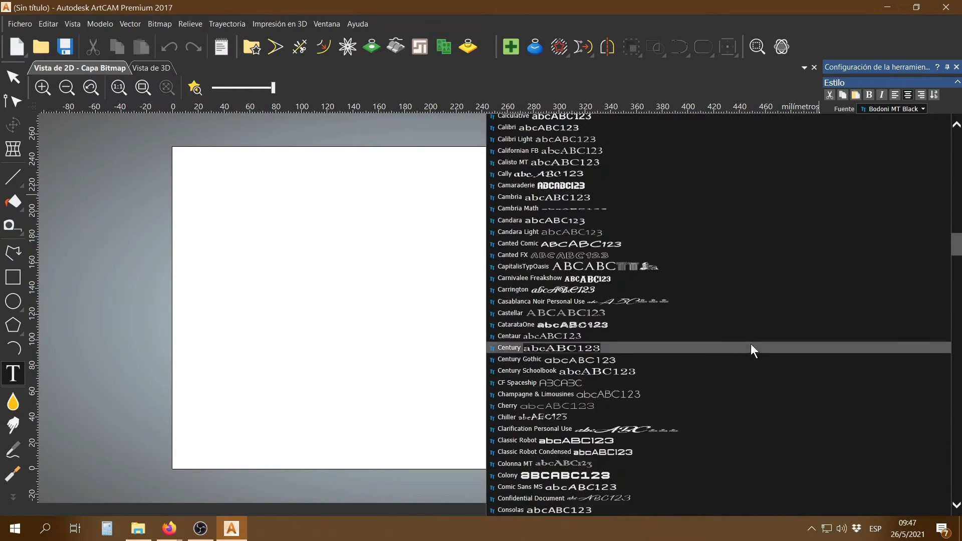
scroll(756, 357, "down", 6)
scroll(757, 359, "down", 7)
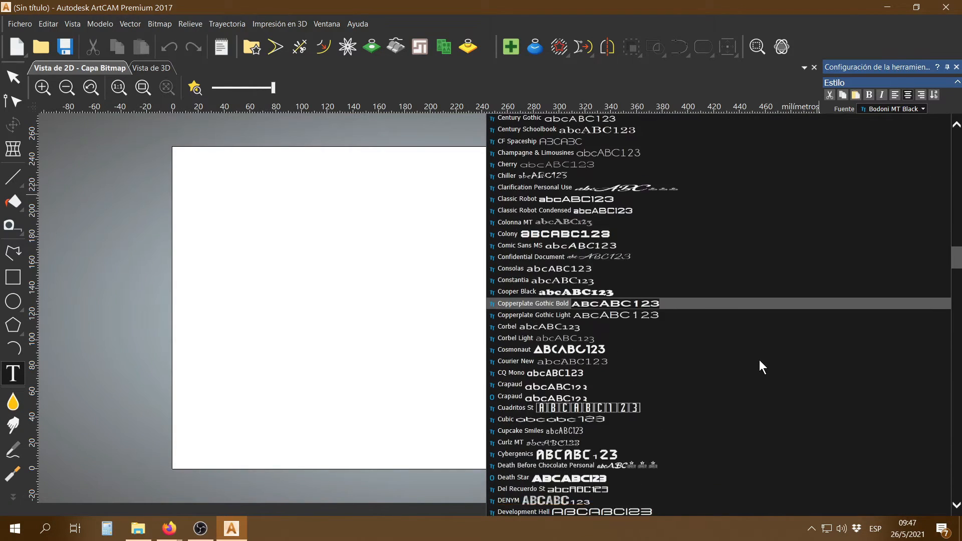
scroll(758, 360, "up", 20)
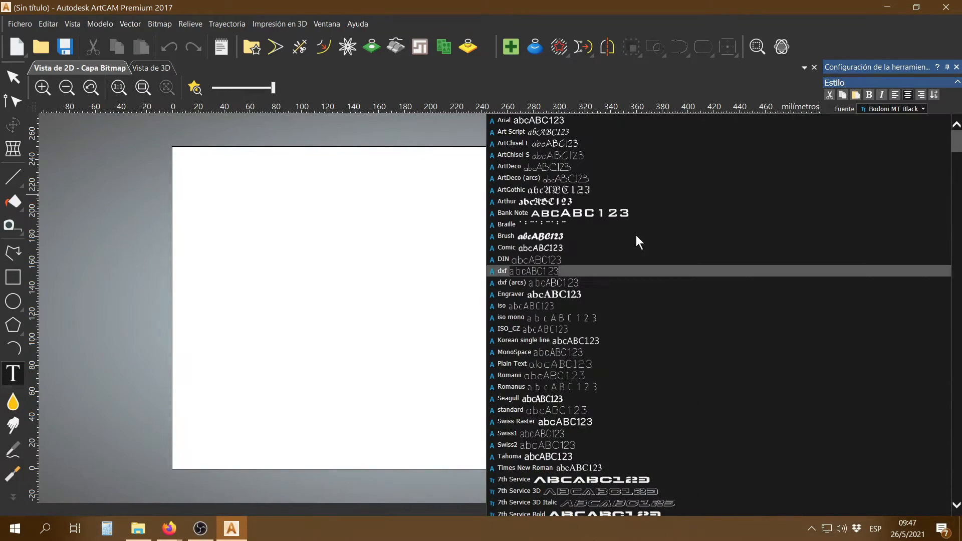
scroll(515, 418, "down", 3)
scroll(511, 314, "up", 3)
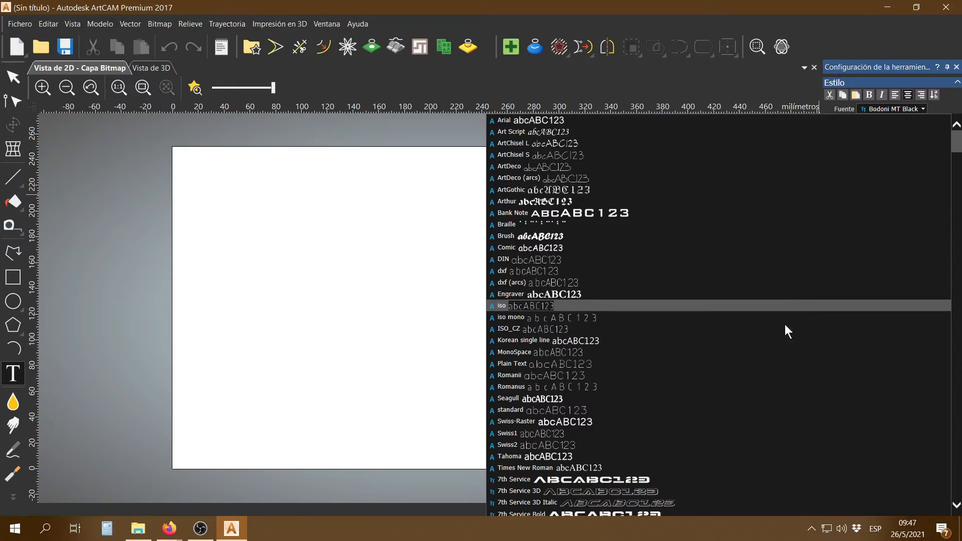
scroll(780, 323, "down", 20)
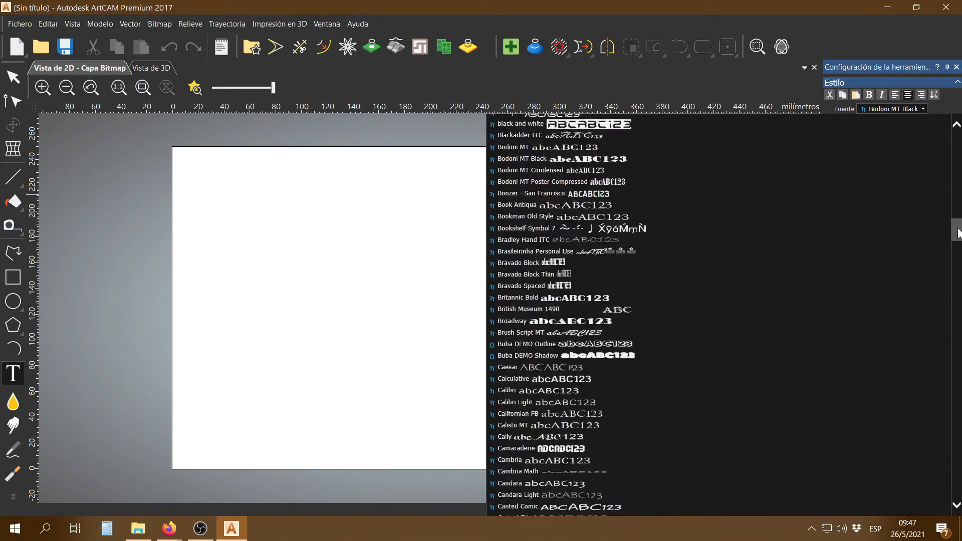
left_click_drag(957, 231, 953, 383)
scroll(685, 338, "down", 3)
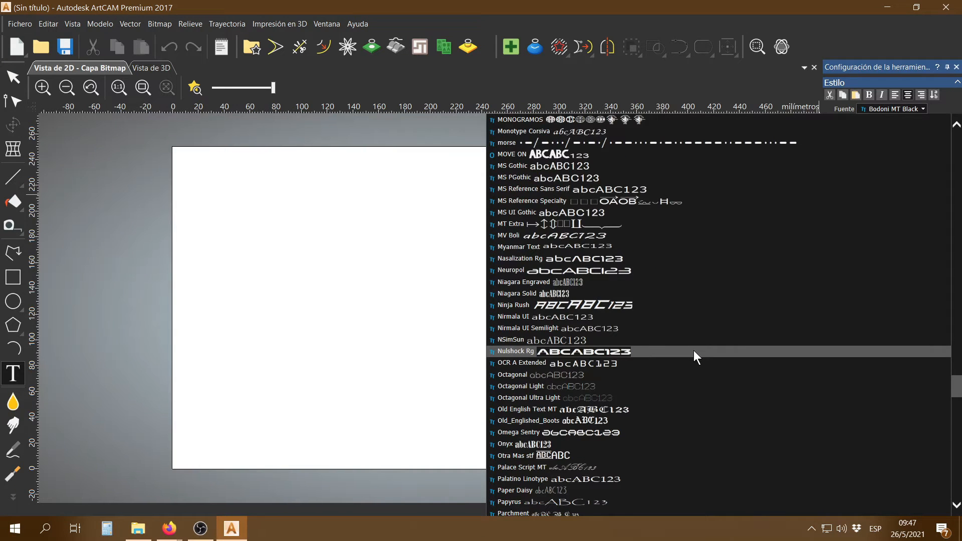
scroll(702, 352, "down", 10)
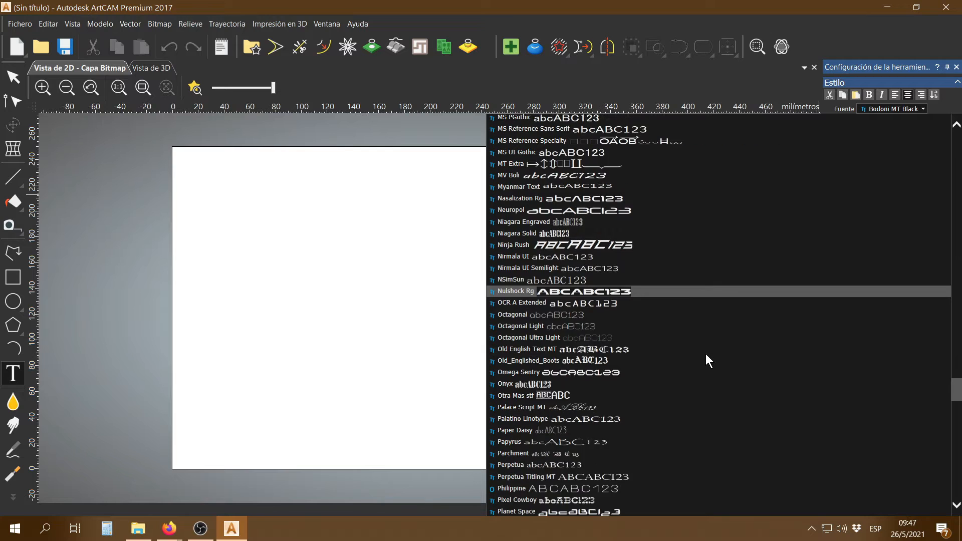
scroll(724, 369, "down", 8)
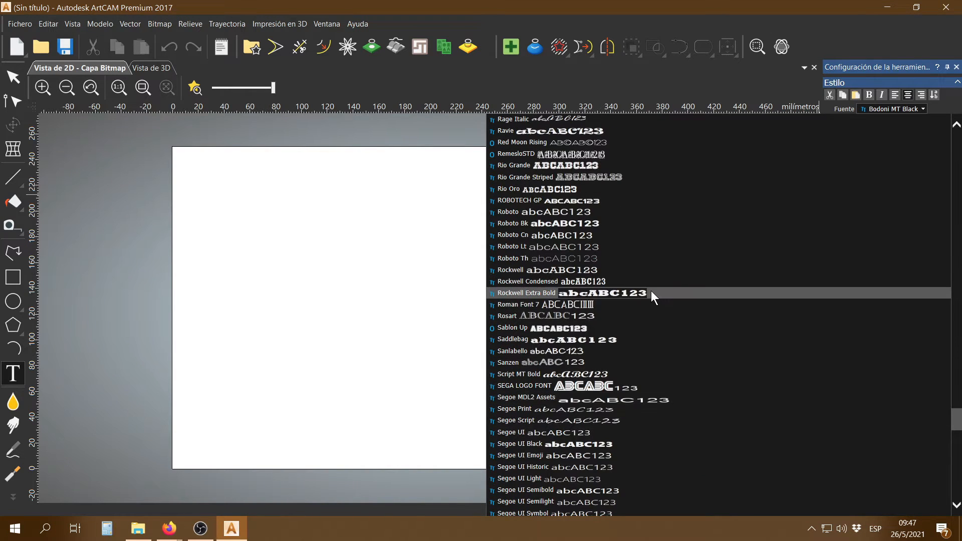
Step: Type 'San Lorenzo' with '256' on a second line in Rockwell Extra Bold
left_click(623, 294)
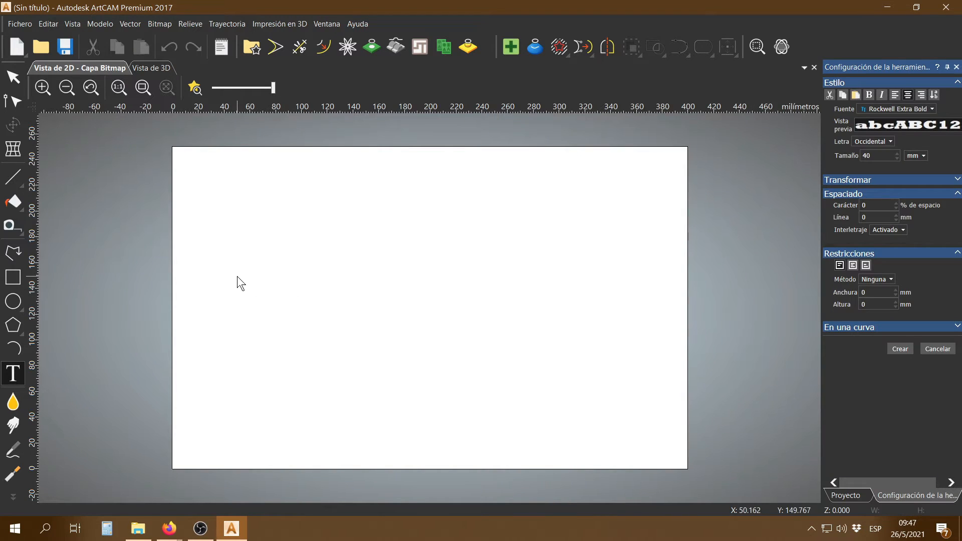
left_click(233, 240)
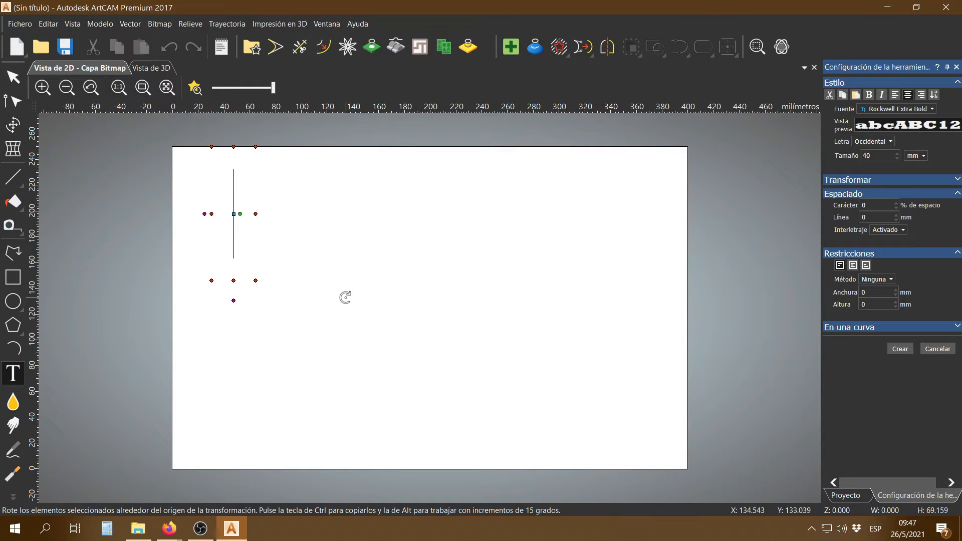
type("San L")
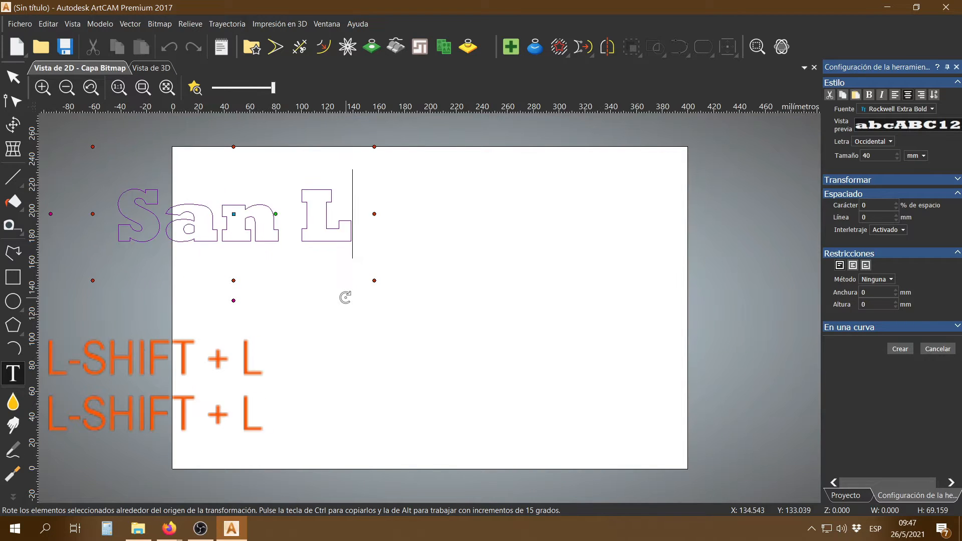
type("orenzo")
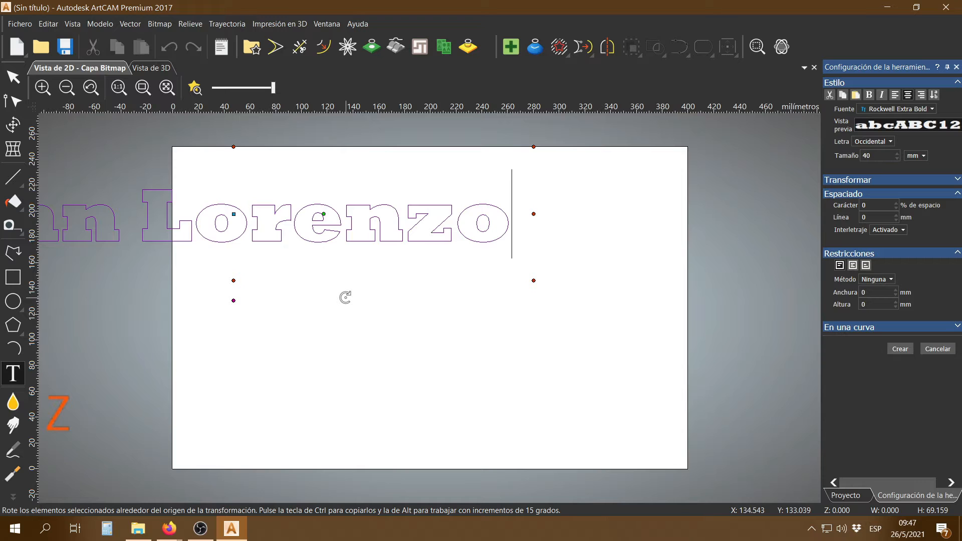
key("shift+Return")
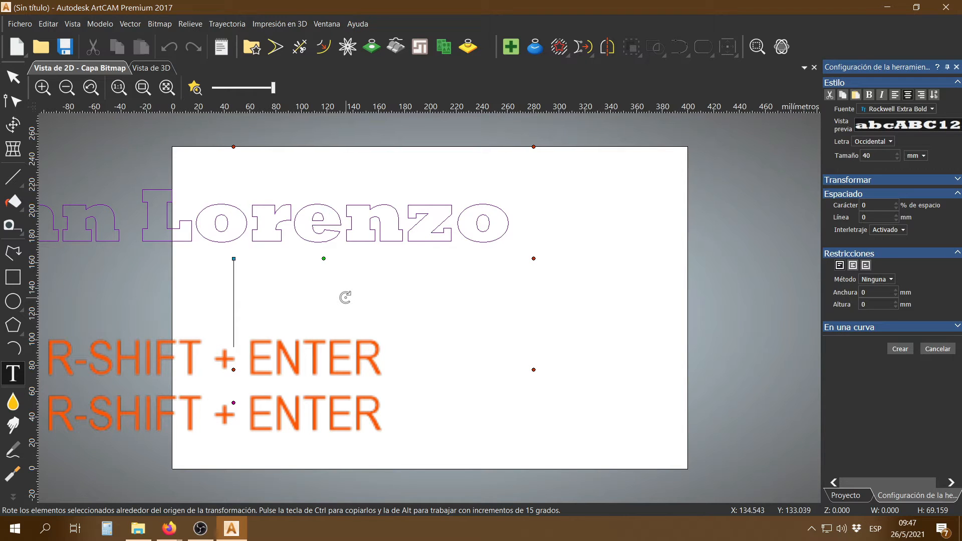
type("256")
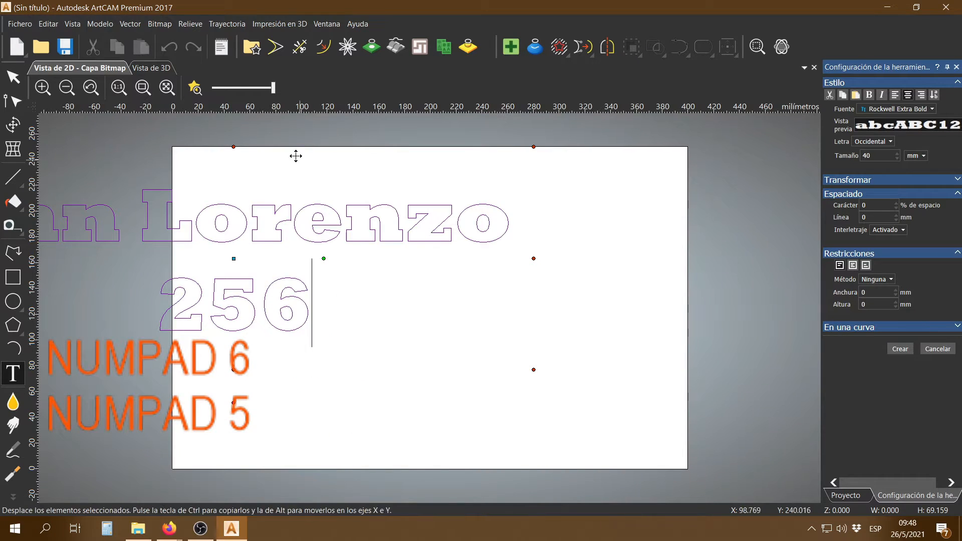
Step: Move the text block right and enlarge it evenly to fill most of the sheet
left_click_drag(290, 154, 474, 176)
key("shift+alt")
key("shift+alt")
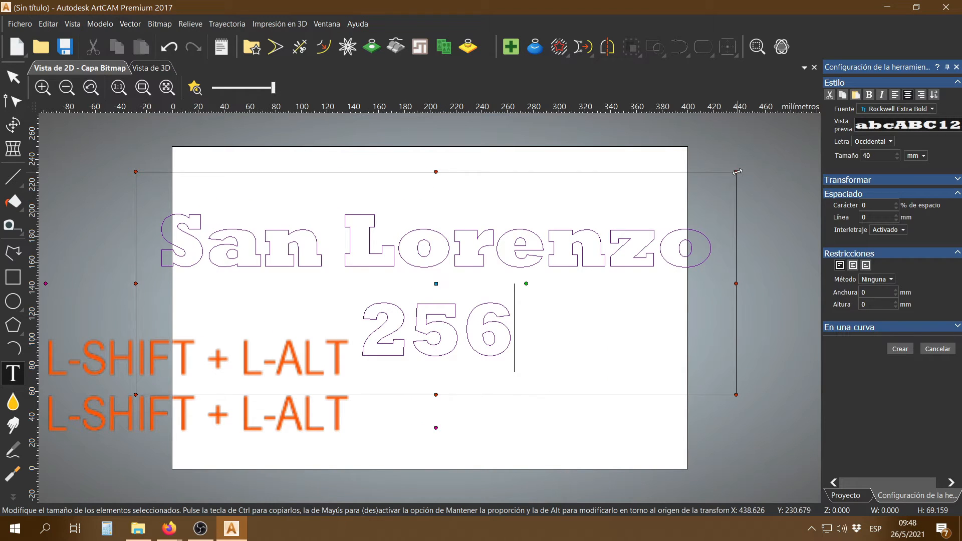
left_click_drag(737, 171, 745, 159, "alt+shift")
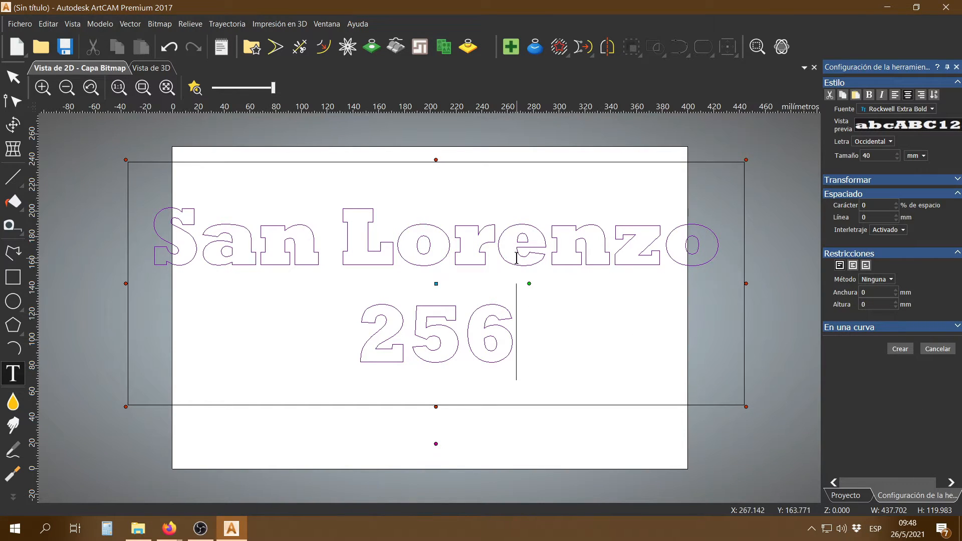
left_click(546, 263)
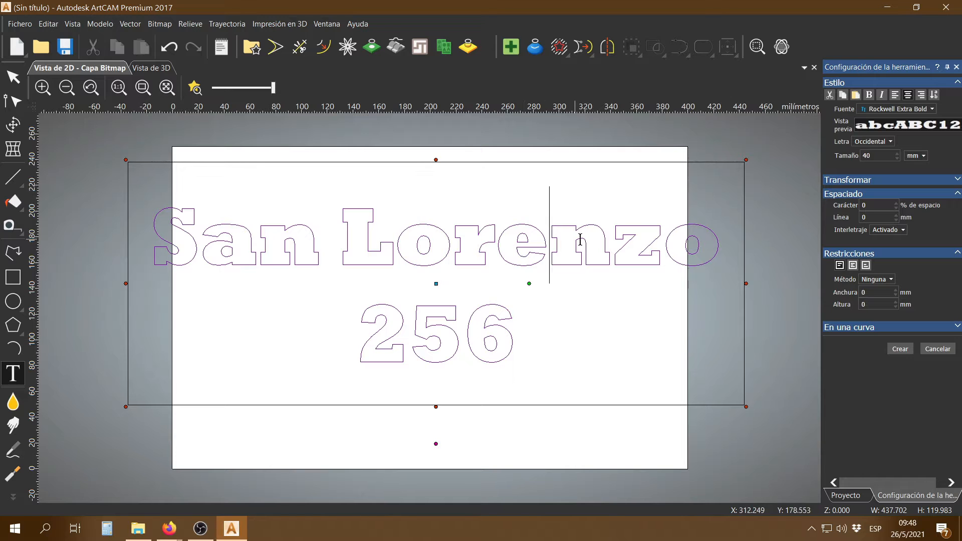
left_click(643, 236)
left_click(562, 340)
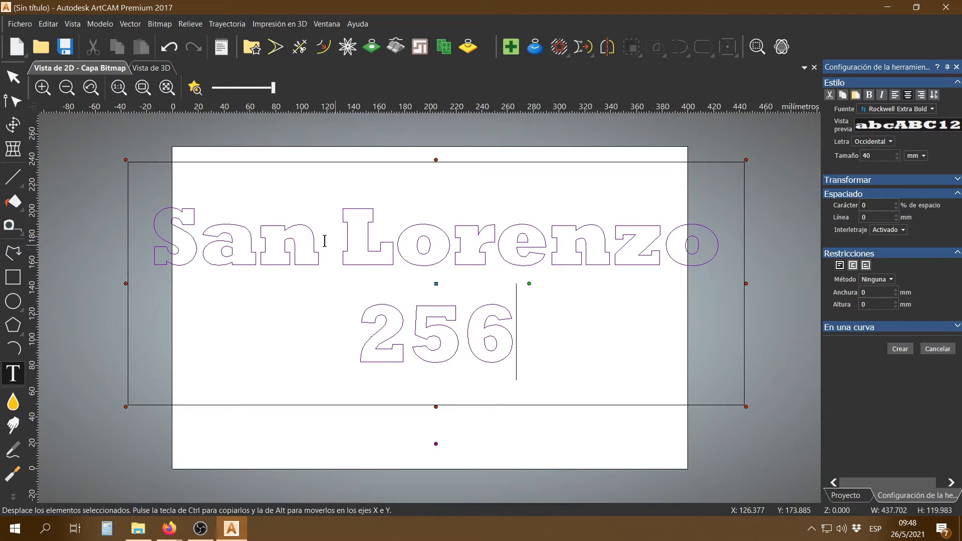
left_click(170, 221)
left_click_drag(458, 289, 521, 335)
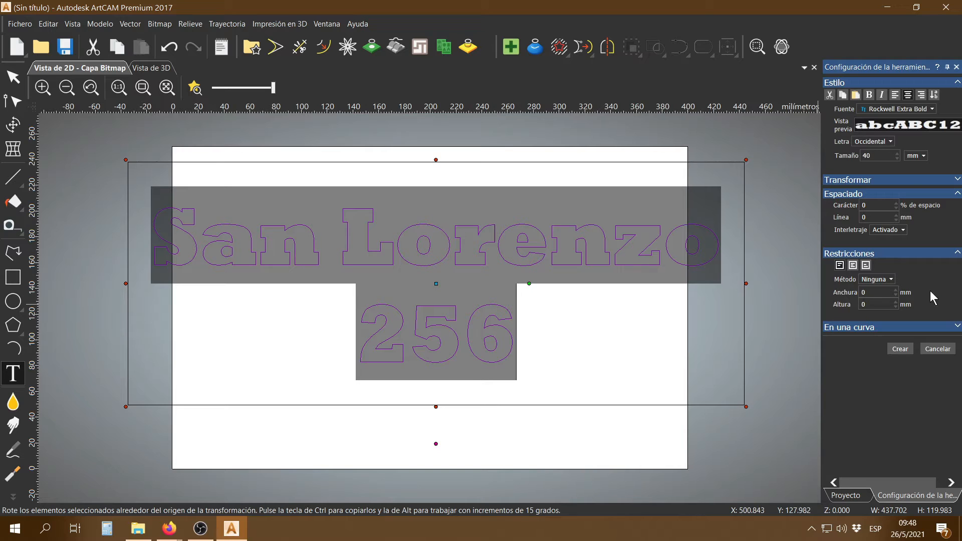
double_click(884, 205)
type("3")
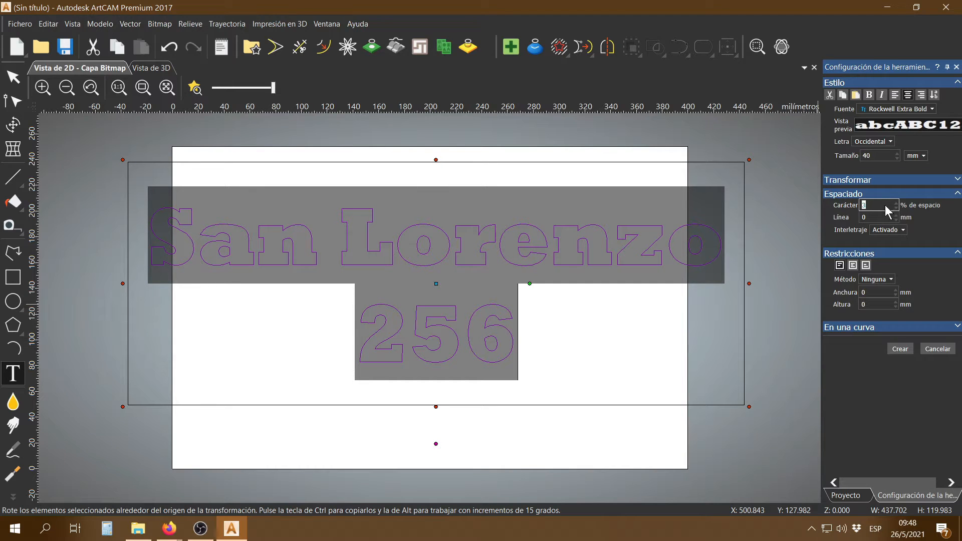
type("50")
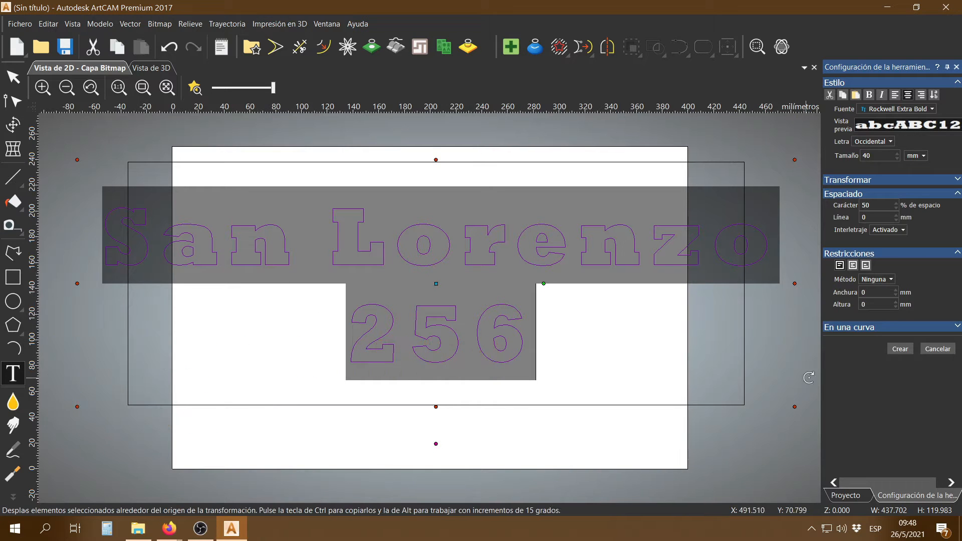
type("0")
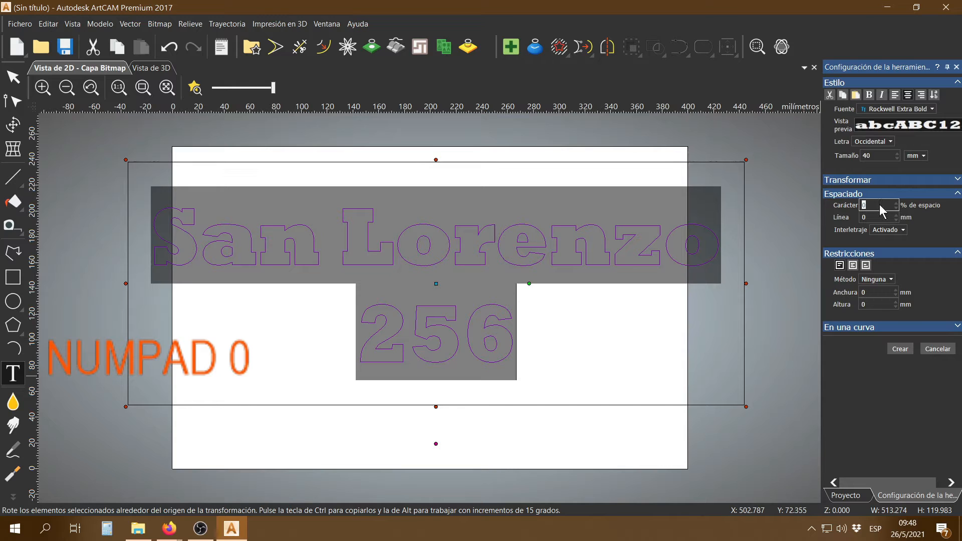
type("--20")
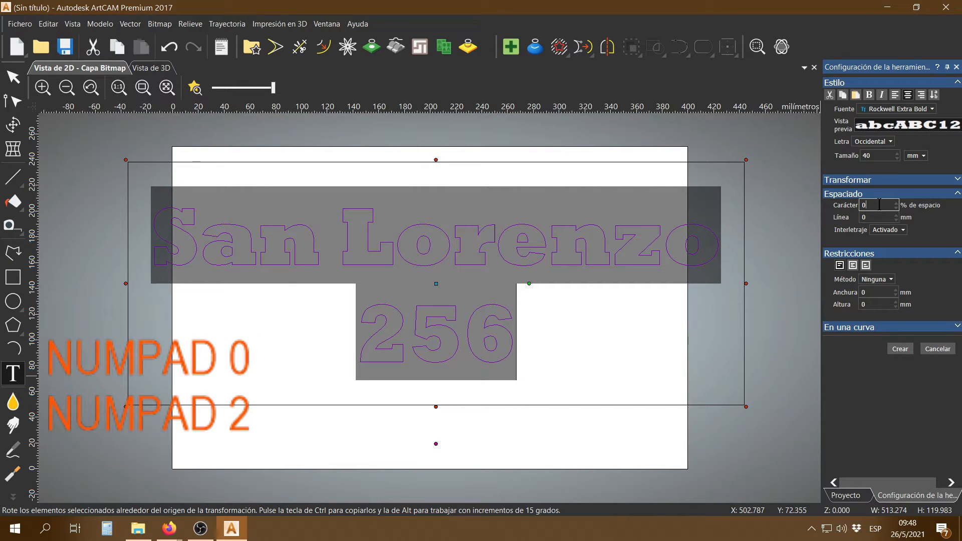
key("BackSpace")
key("BackSpace")
type("-200")
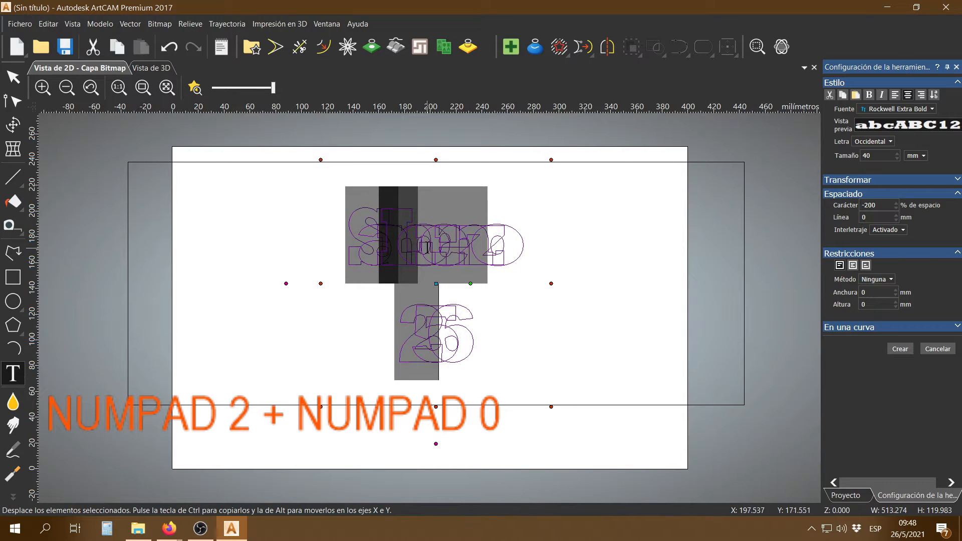
left_click_drag(883, 206, 845, 207)
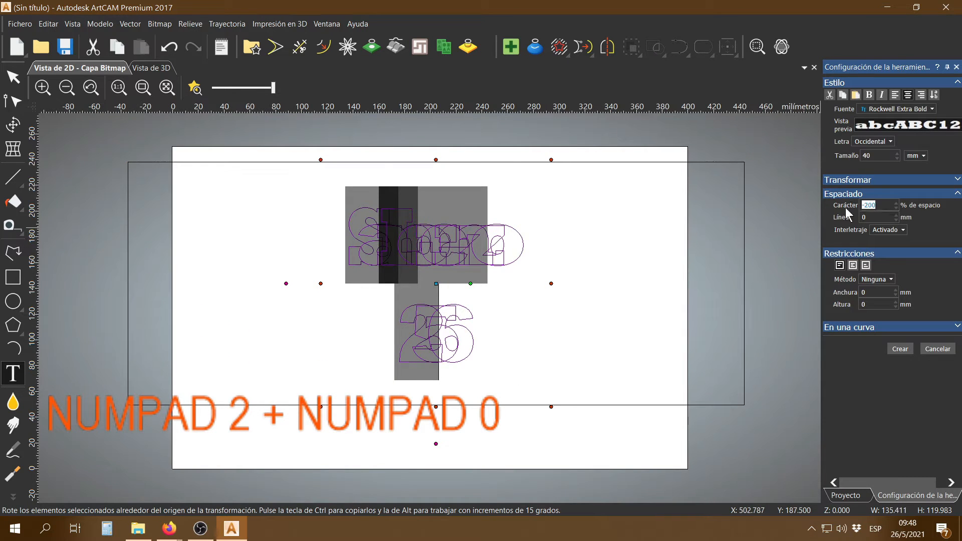
type("0")
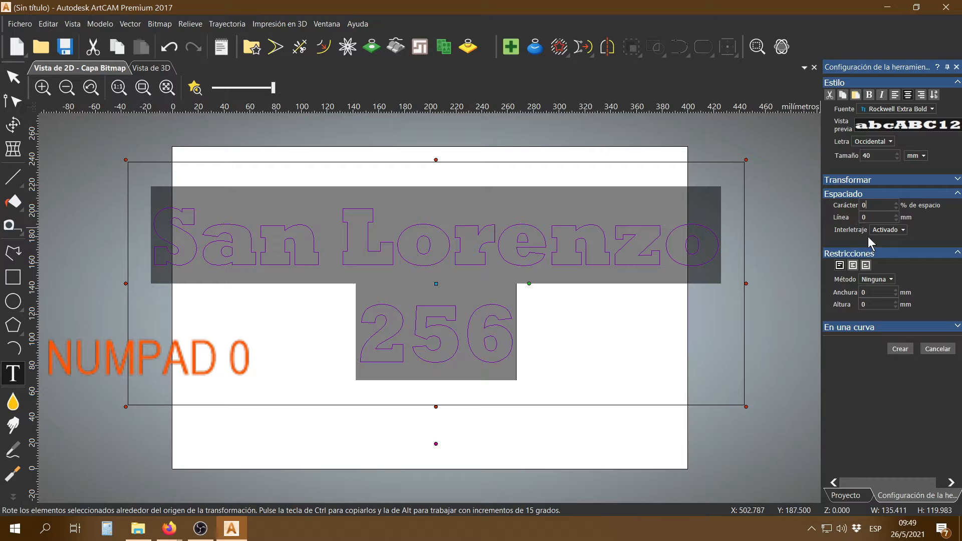
left_click(884, 218)
left_click(895, 214)
left_click(894, 214)
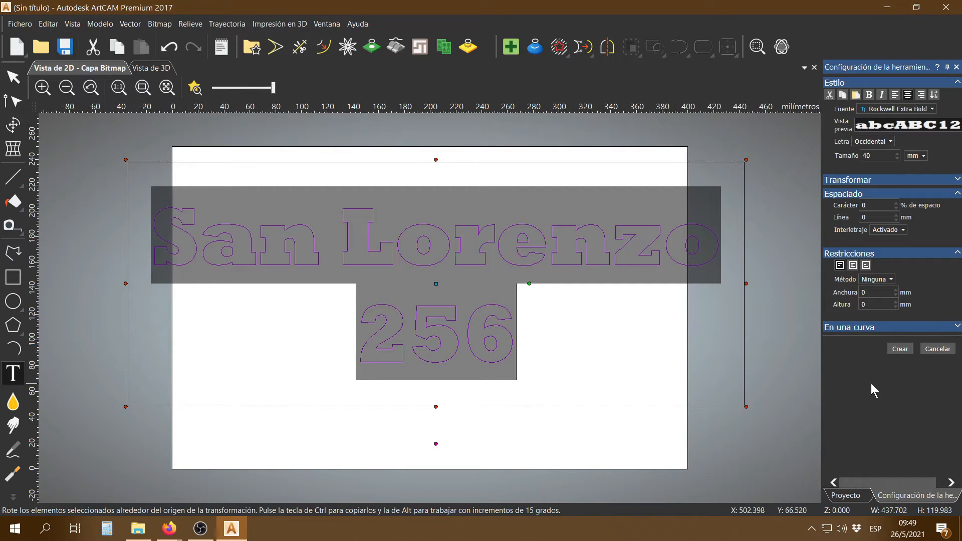
Step: Create the San Lorenzo 256 text as vectors and recentre the sheet in view
left_click(899, 349)
scroll(563, 341, "down", 1)
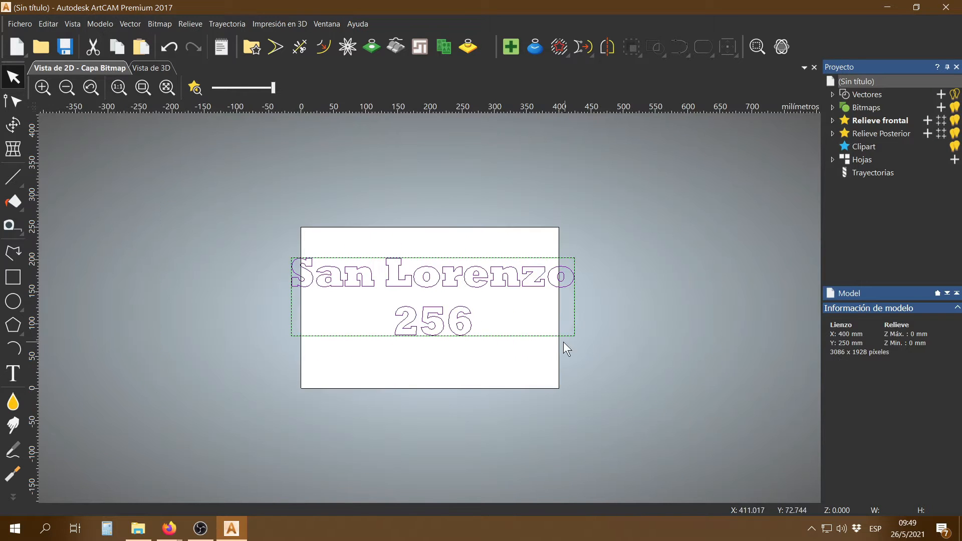
middle_click_drag(563, 342, 585, 322)
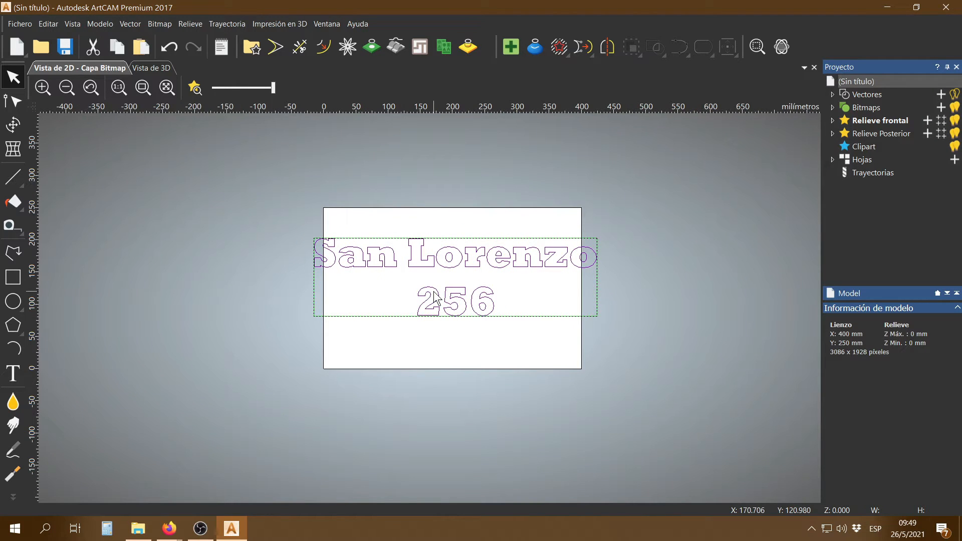
Step: Ctrl-drag a copy of the text off the sheet to the lower left
key("ctrl")
key("ctrl")
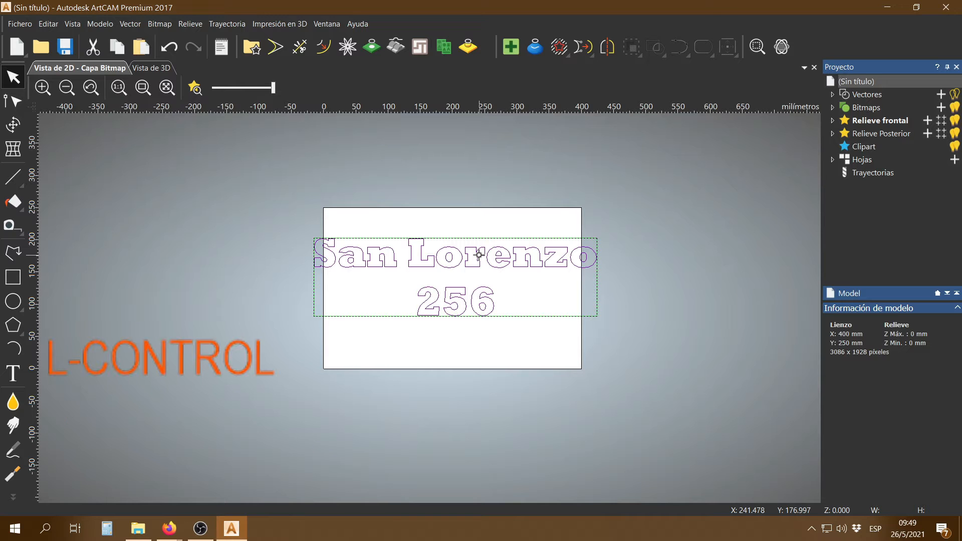
left_click_drag(478, 254, 282, 408, "ctrl")
left_click(275, 355)
left_click(281, 420)
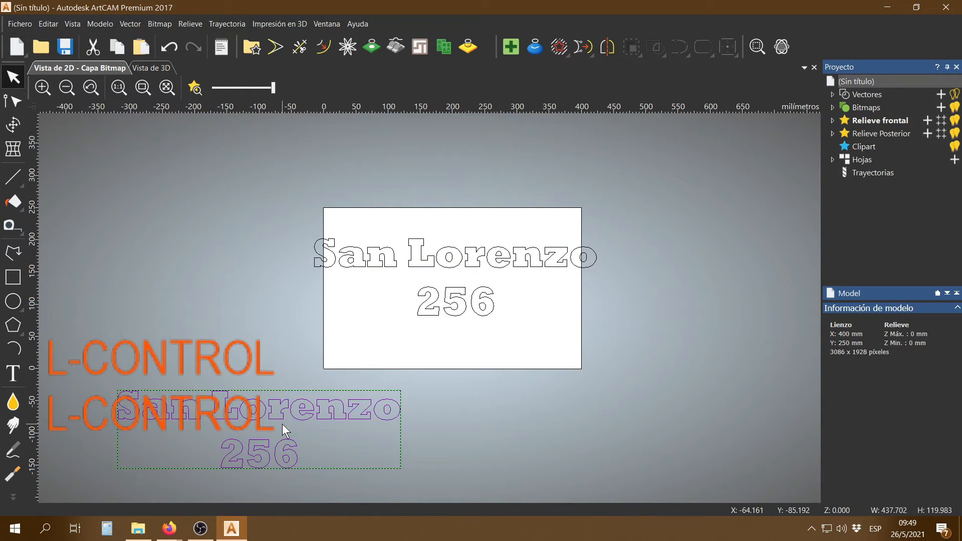
Step: Ungroup all the original text's letters, then box-select and regroup them with Ctrl+G
left_click(482, 300)
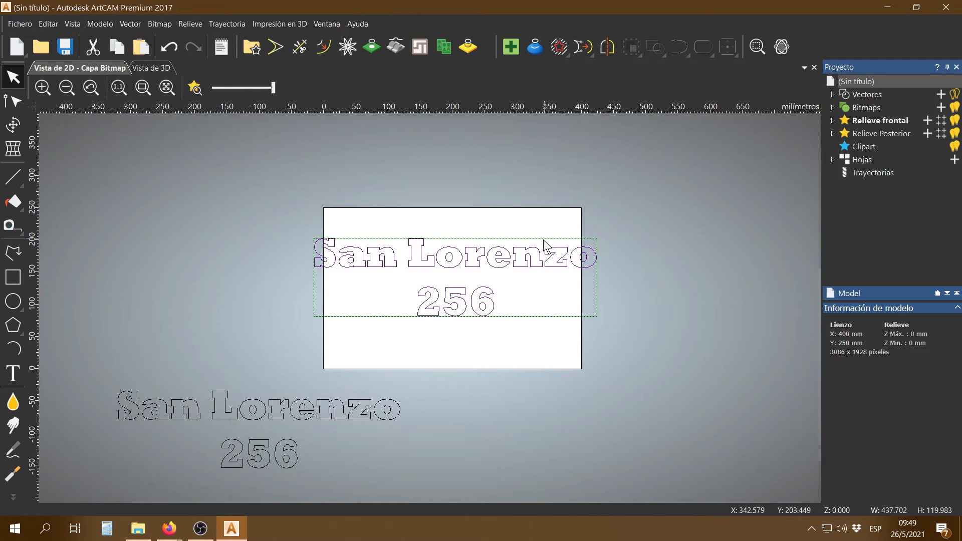
right_click(524, 253)
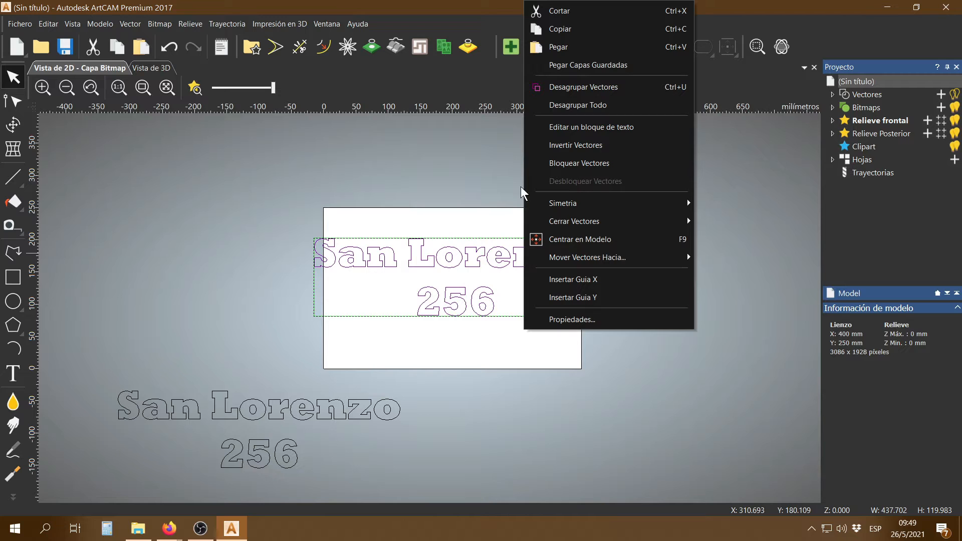
left_click(582, 104)
left_click(592, 200)
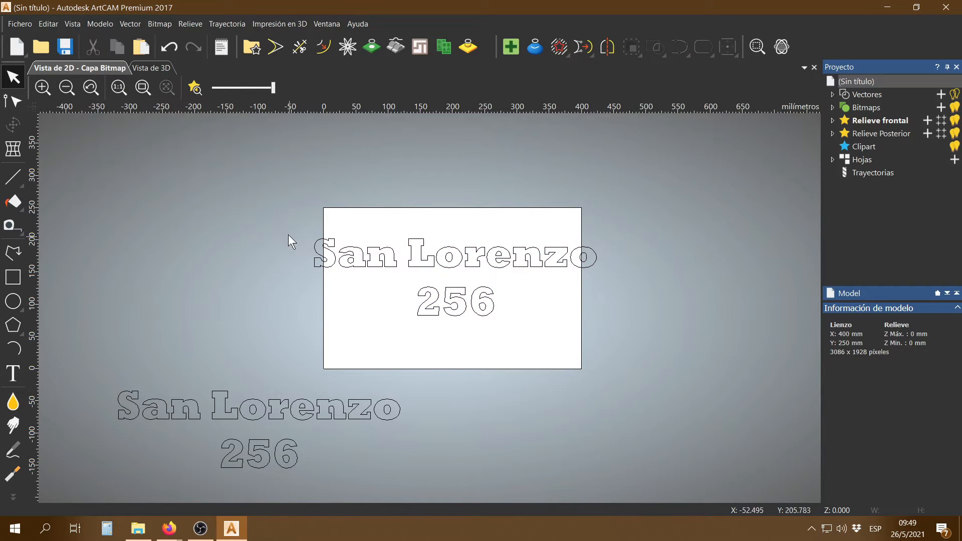
left_click_drag(284, 217, 629, 337)
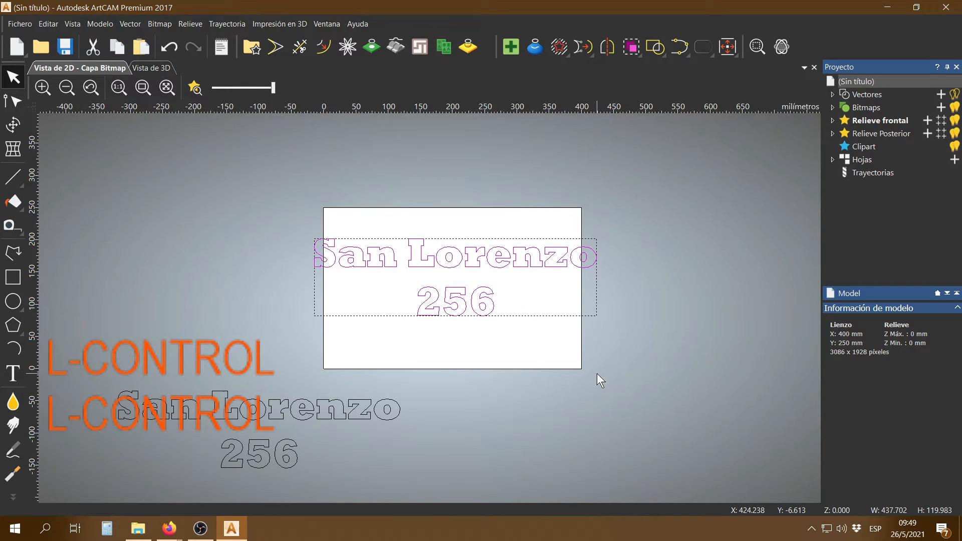
key("ctrl+g")
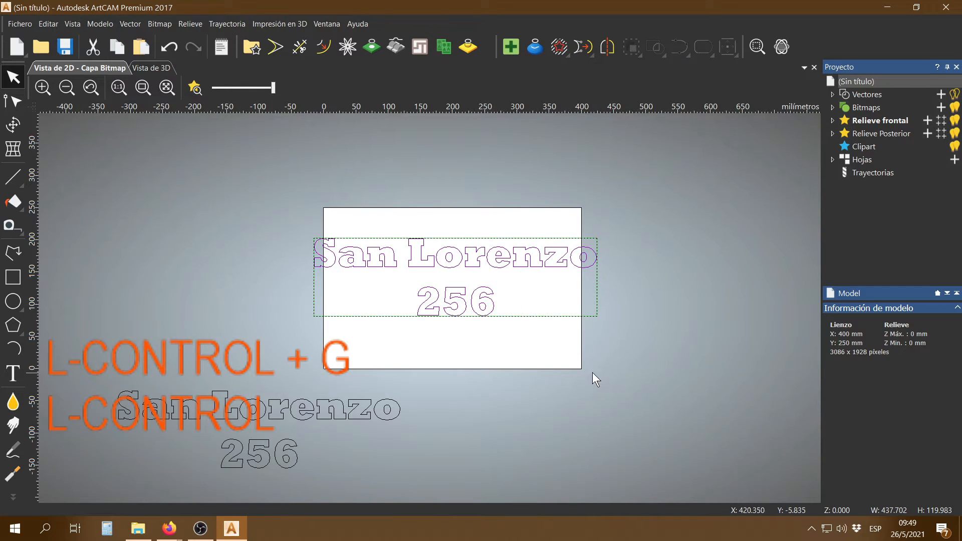
right_click(485, 309)
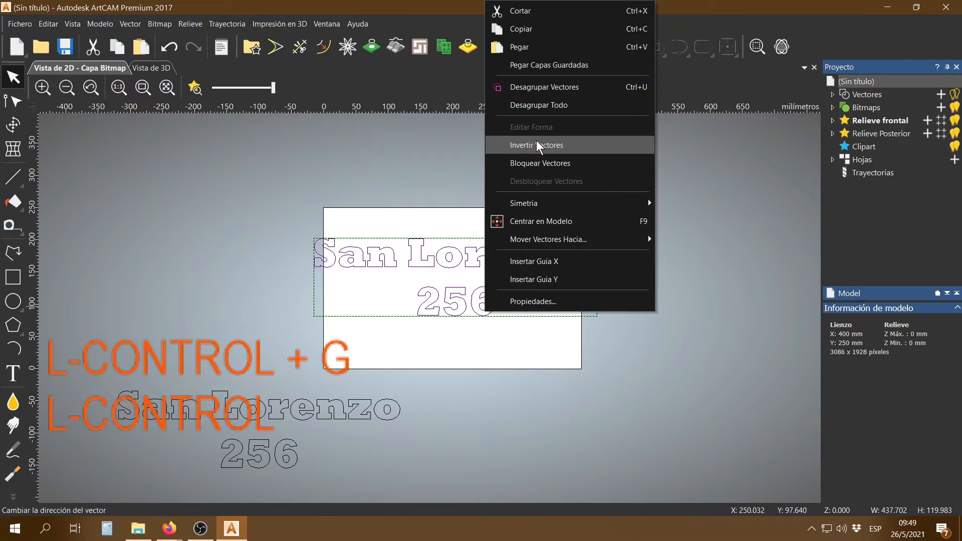
left_click(428, 344)
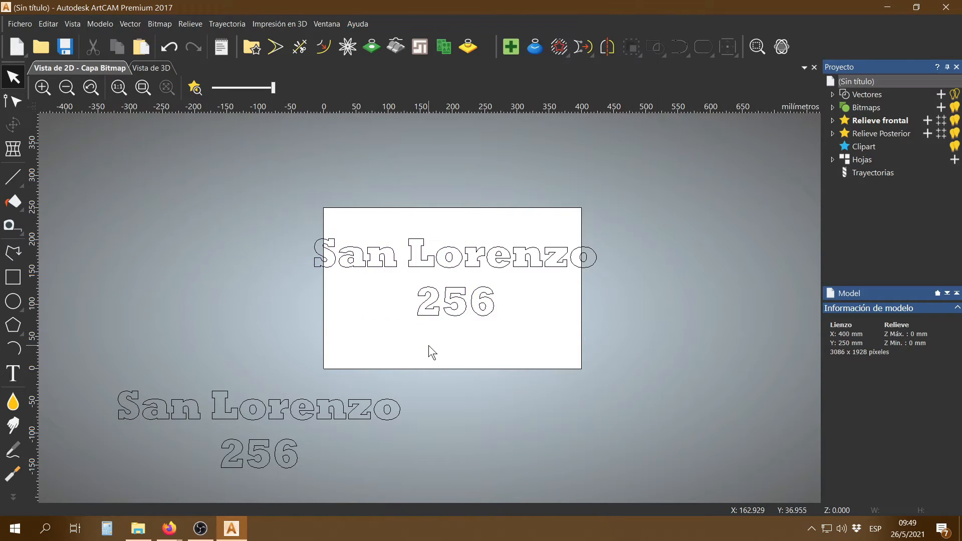
left_click(396, 416)
right_click(396, 416)
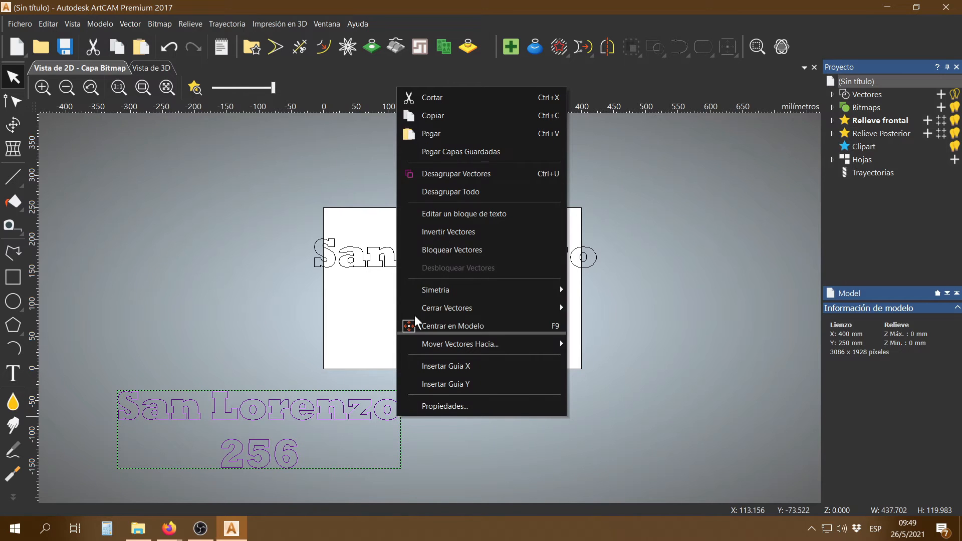
left_click(464, 213)
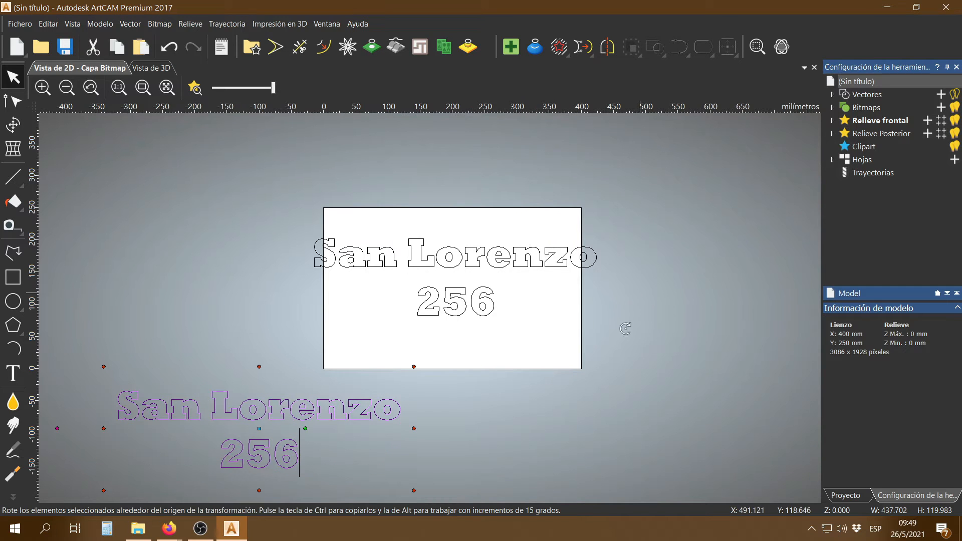
left_click_drag(302, 458, 118, 404)
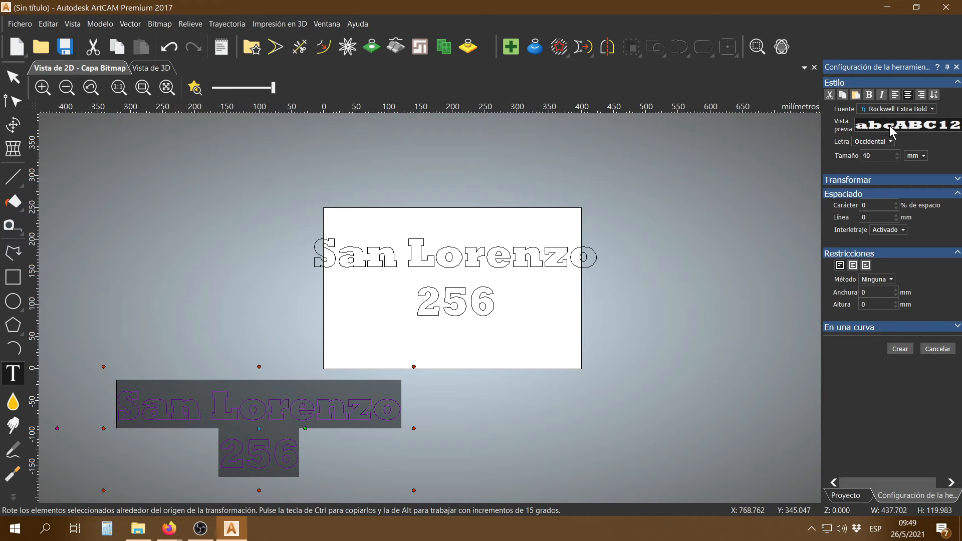
left_click(906, 108)
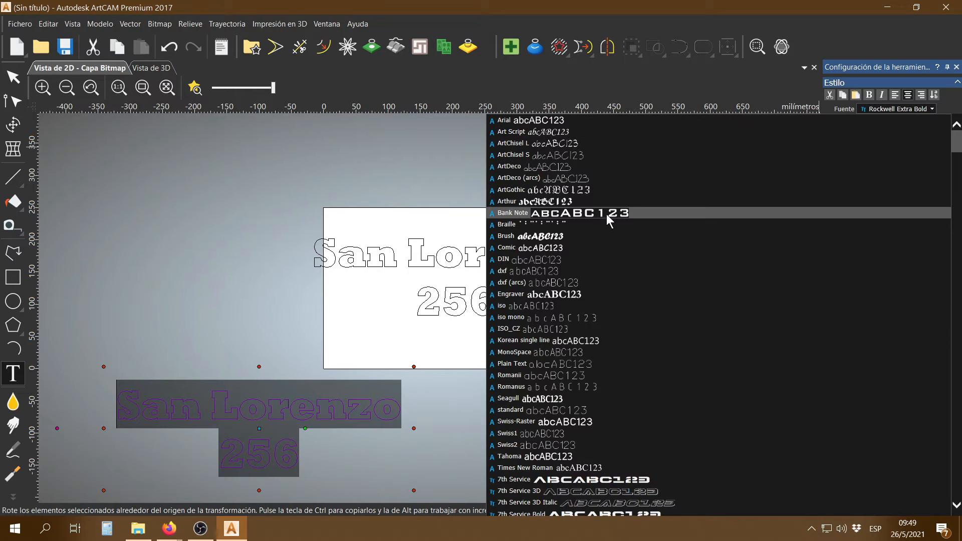
left_click(606, 215)
left_click(891, 109)
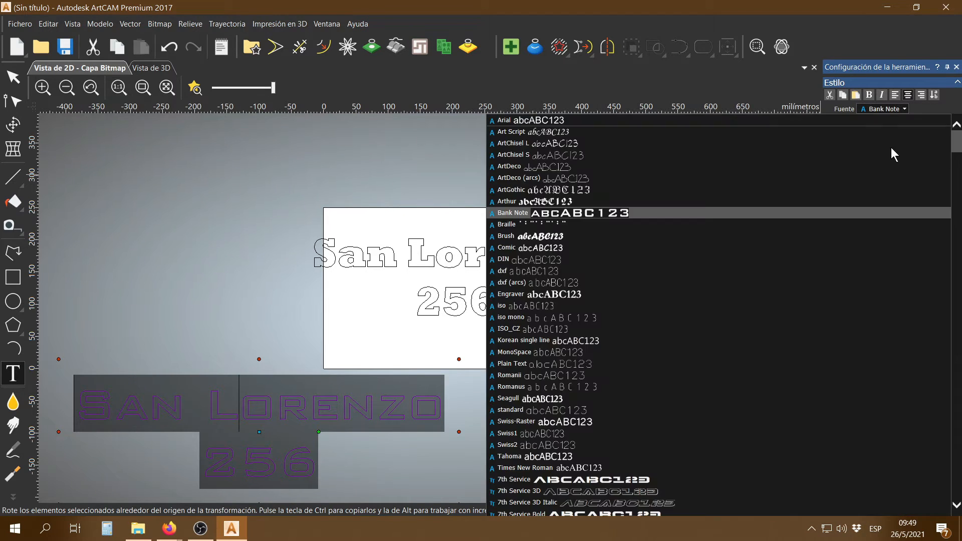
scroll(814, 302, "down", 3)
scroll(814, 302, "down", 3)
left_click_drag(954, 157, 947, 224)
scroll(590, 394, "down", 15)
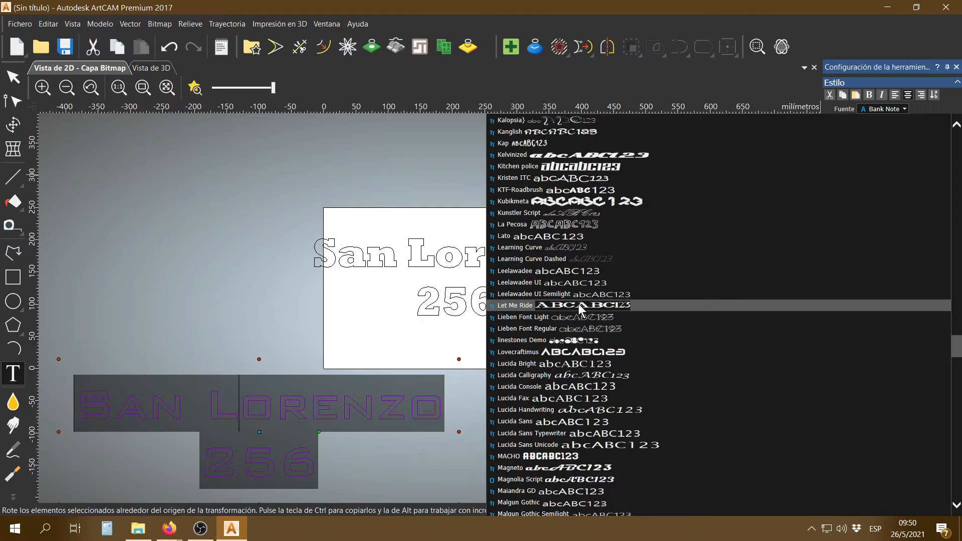
left_click(580, 306)
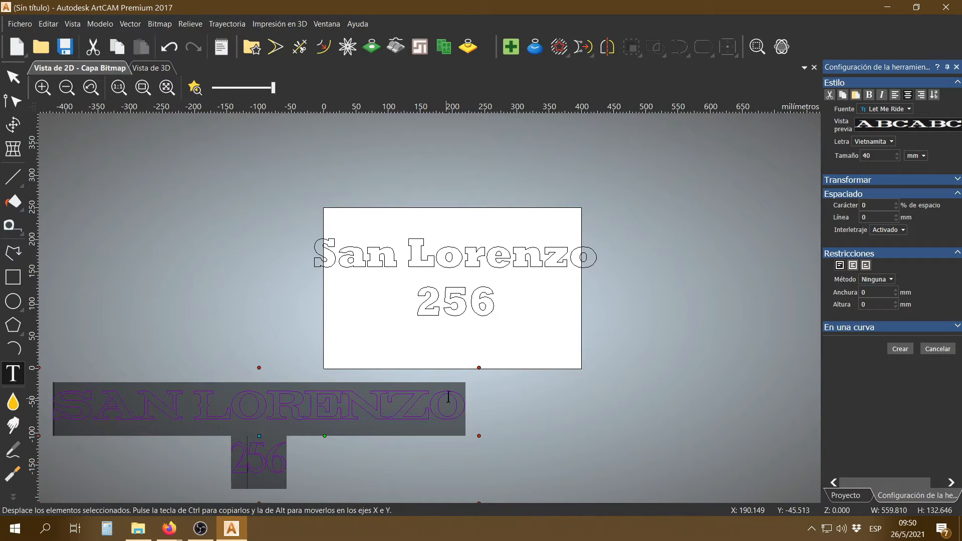
key("Escape")
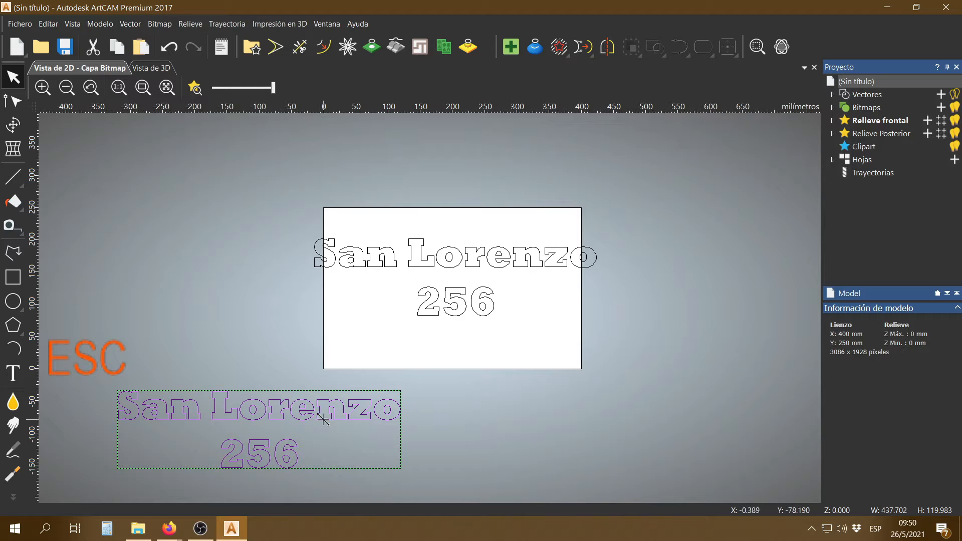
Step: Copy the text to the left of the sheet and nudge the copy further left and down
key("ctrl")
key("ctrl")
left_click_drag(326, 420, 228, 256, "ctrl")
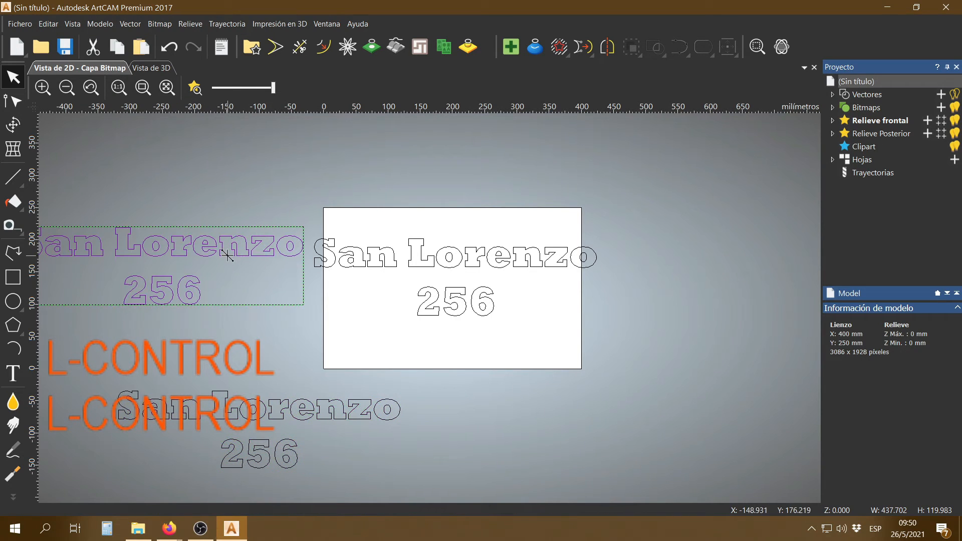
scroll(226, 255, "down", 2)
scroll(321, 290, "up", 2)
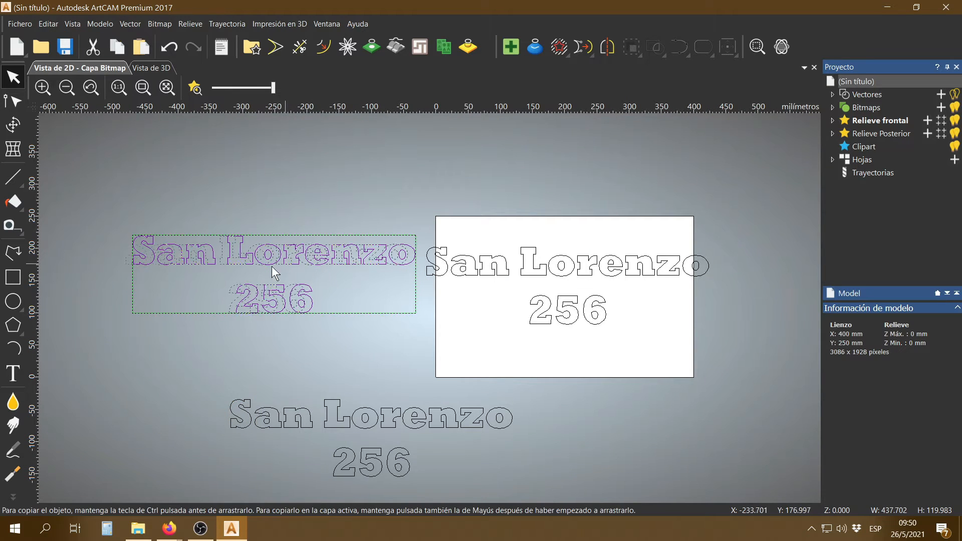
left_click_drag(308, 277, 236, 302)
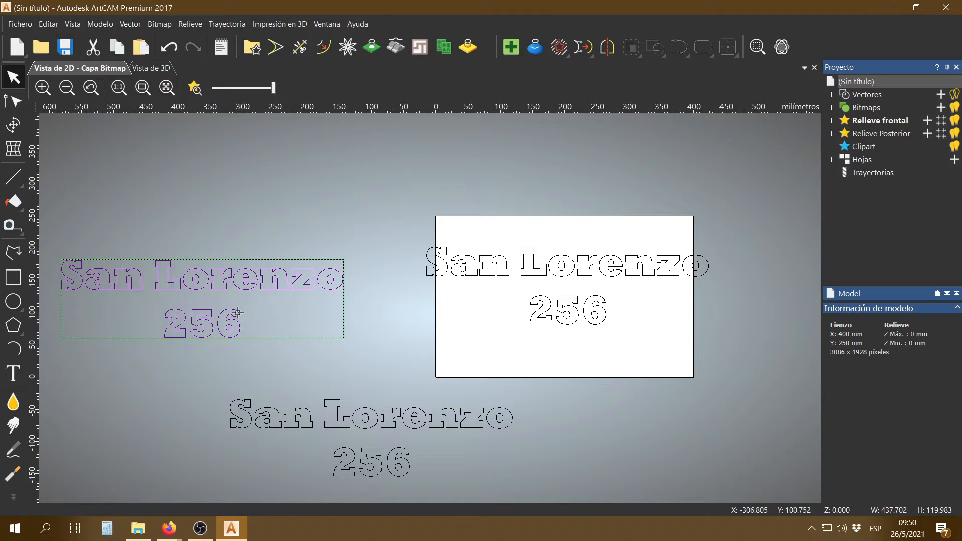
Step: Move the stray copy farther off-sheet and centre the San Lorenzo 256 text with F9
left_click(594, 277)
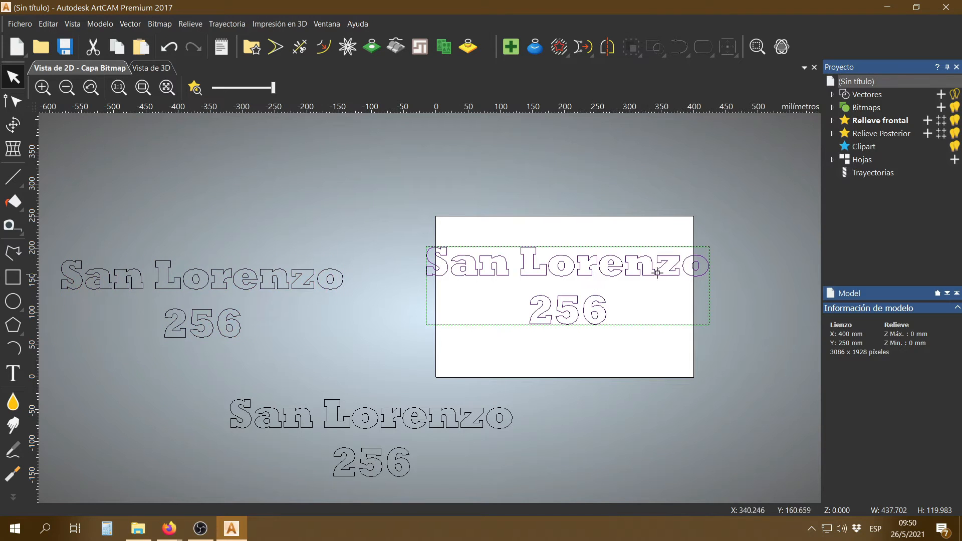
scroll(690, 272, "up", 3)
scroll(407, 290, "down", 1)
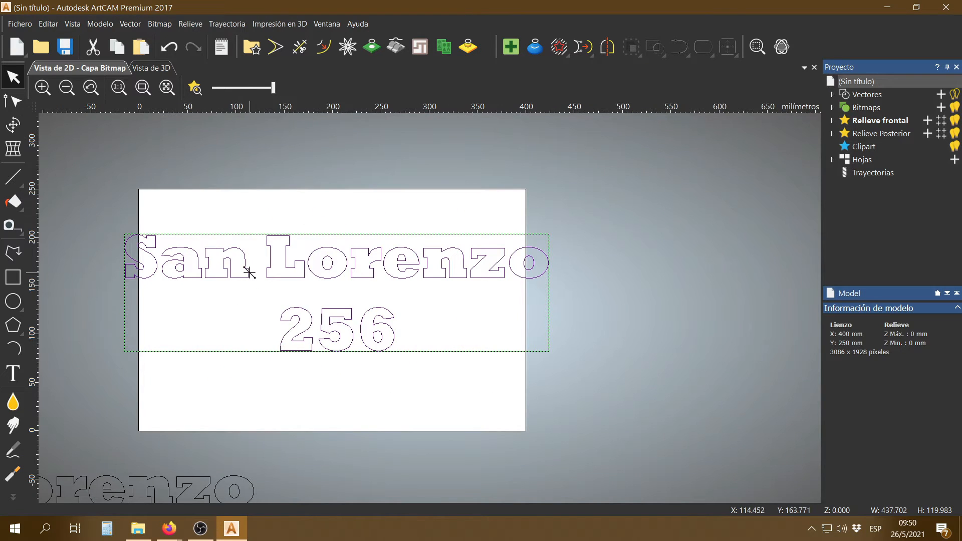
left_click(206, 478)
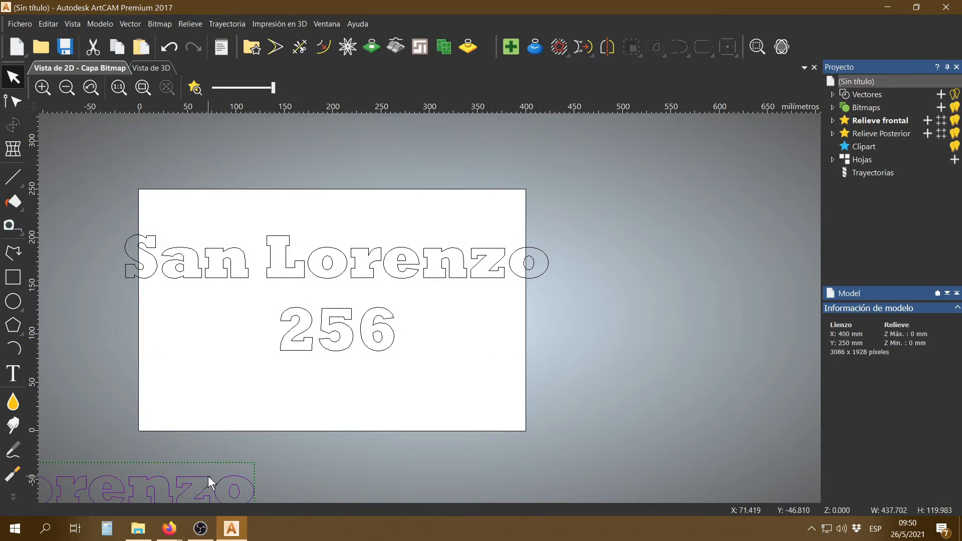
left_click_drag(128, 482, 92, 494)
left_click(323, 255)
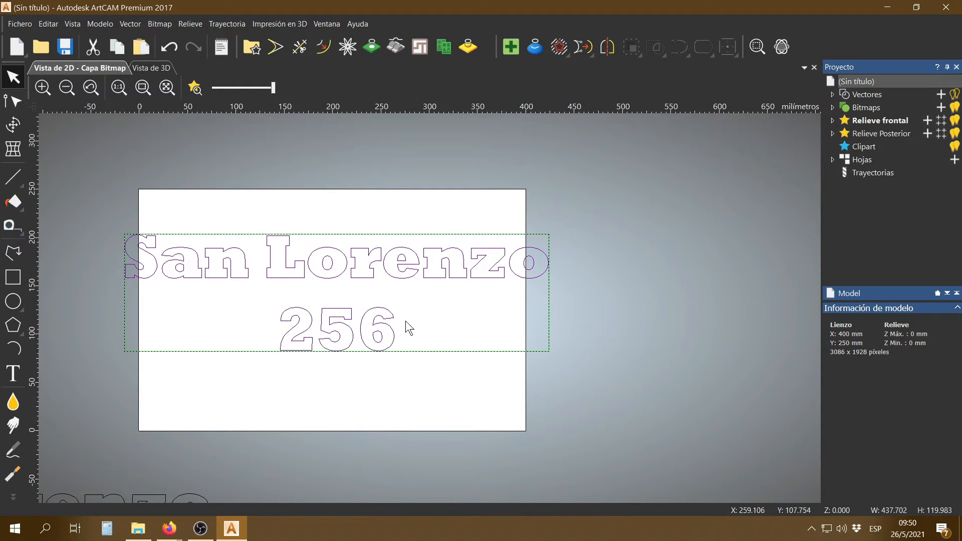
key("F9")
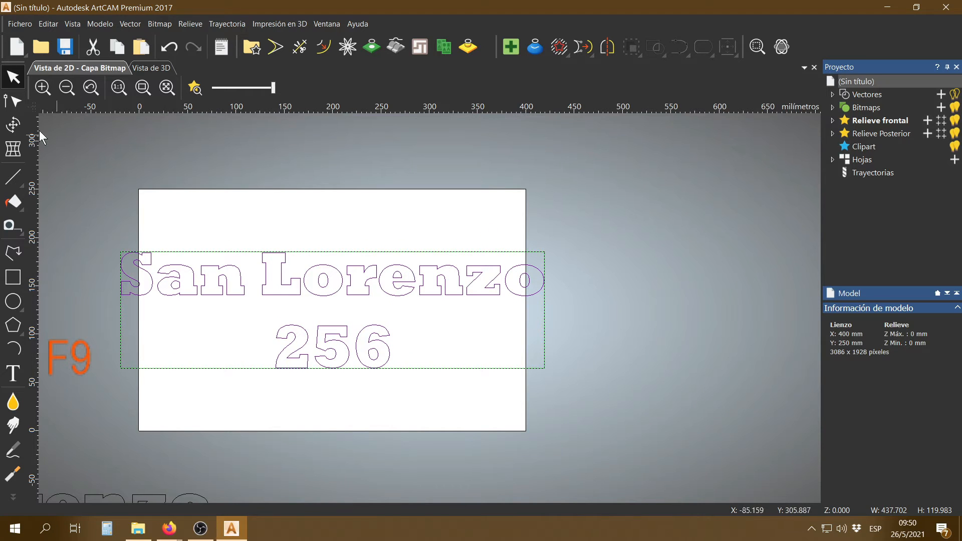
Step: Scale the text proportionally about its centre down to 320.2 × 87.773 mm
left_click(13, 124)
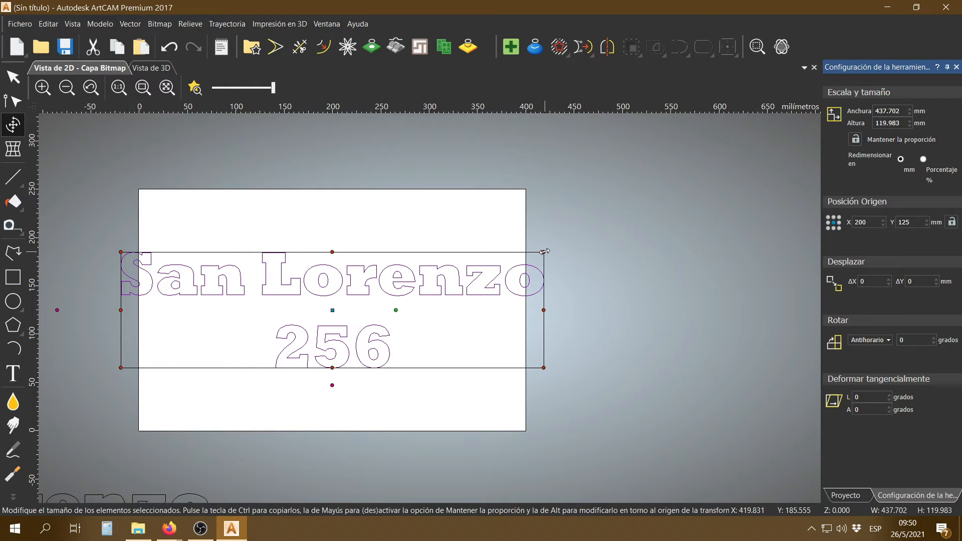
left_click_drag(544, 252, 480, 236, "alt")
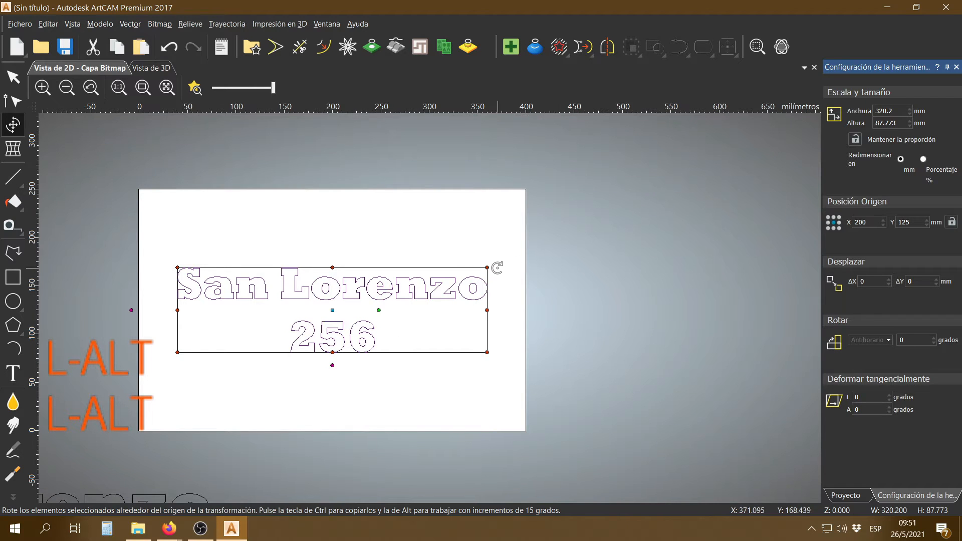
key("Escape")
left_click(434, 326)
scroll(285, 296, "up", 1)
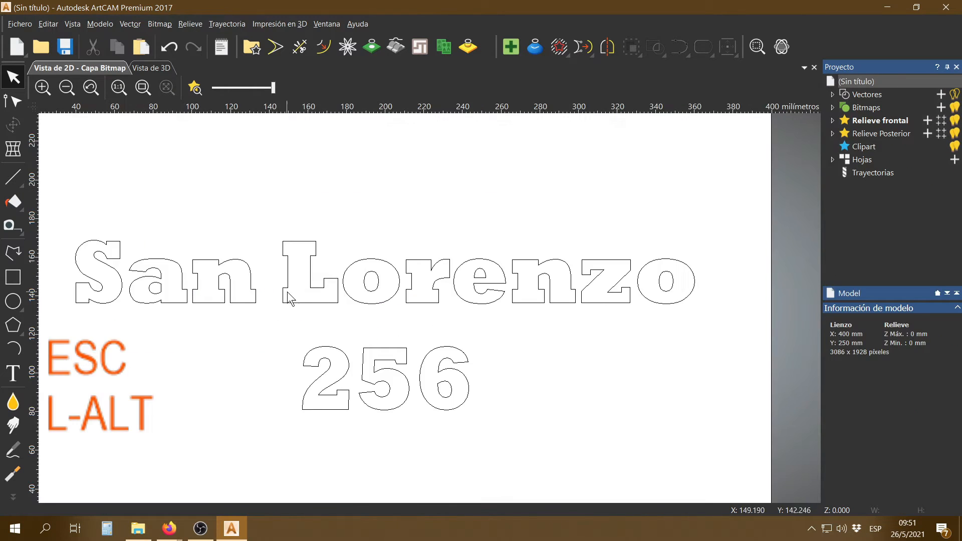
scroll(300, 329, "down", 1)
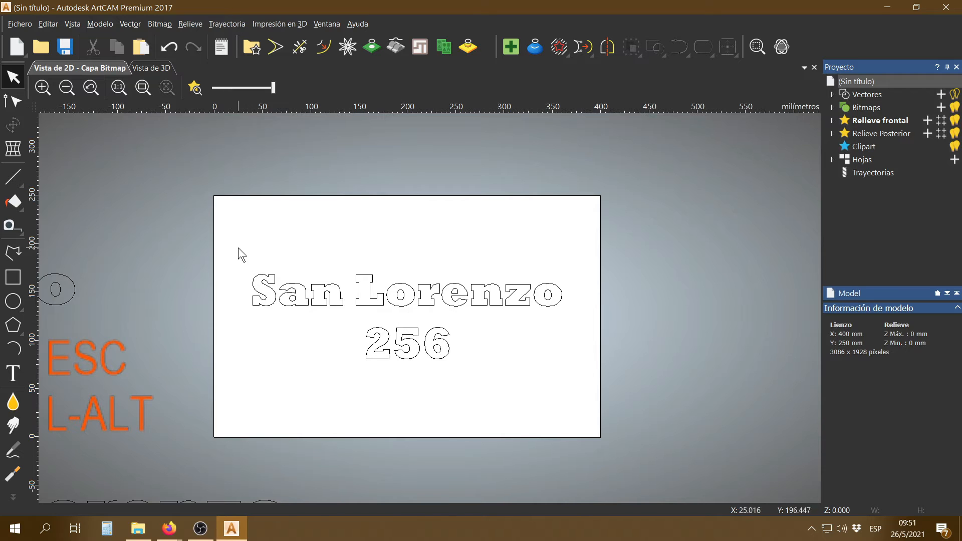
Step: Select the 320.2 × 87.773 mm San Lorenzo 256 block and open its right-click menu
left_click_drag(238, 247, 556, 322)
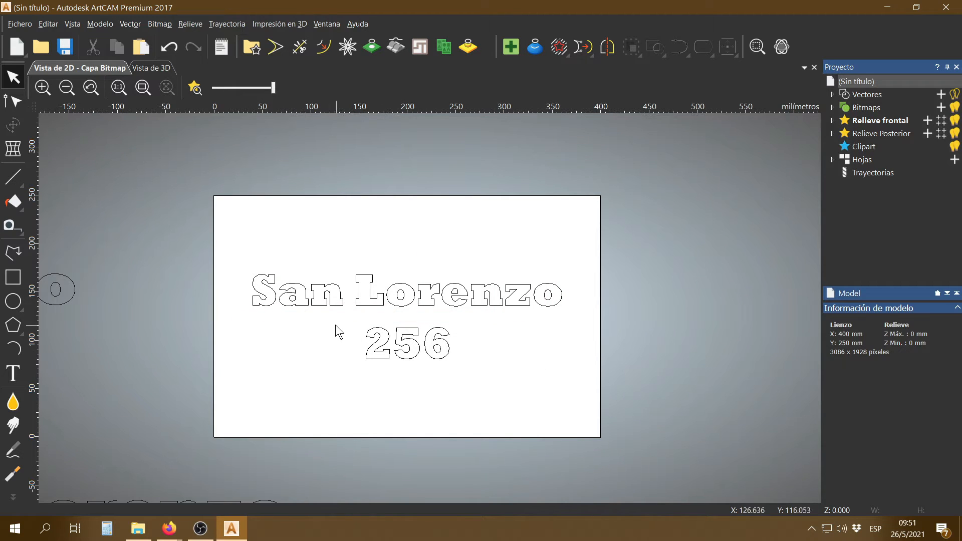
left_click(441, 354)
left_click(473, 385)
left_click(402, 340)
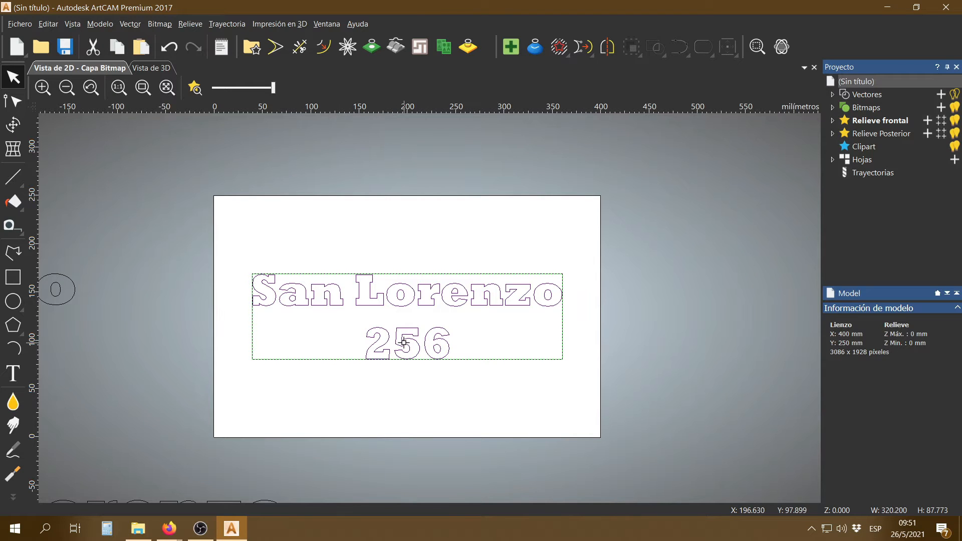
right_click(404, 342)
left_click(566, 424)
scroll(430, 314, "up", 2)
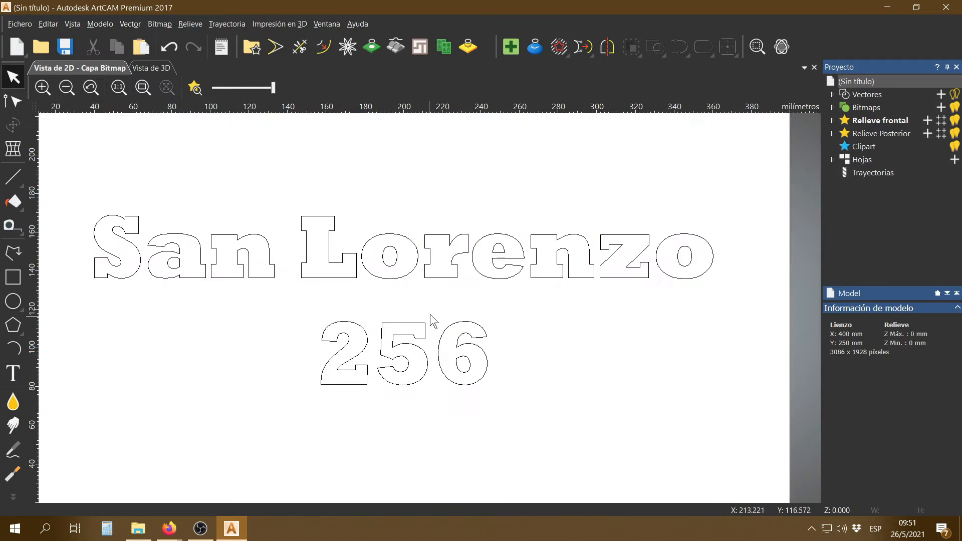
scroll(434, 288, "down", 2)
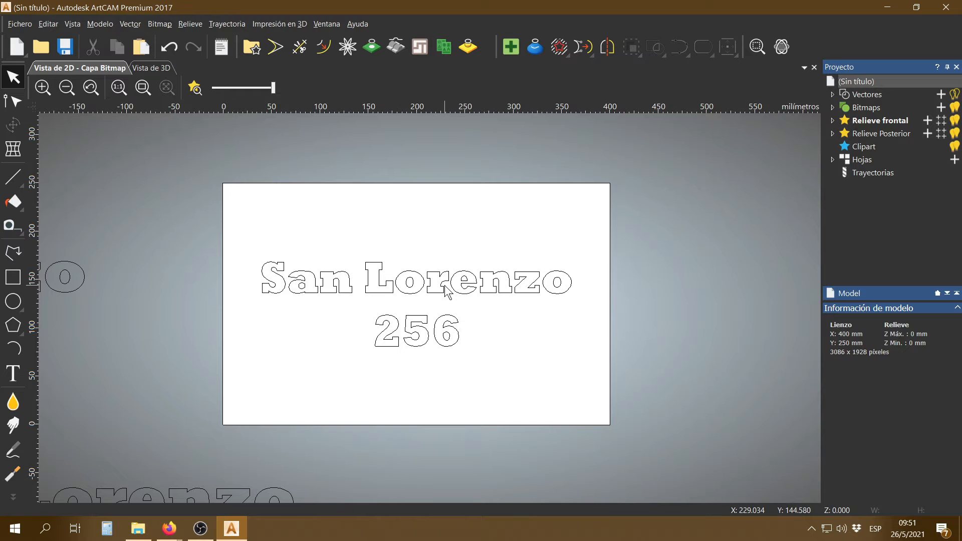
scroll(444, 284, "up", 2)
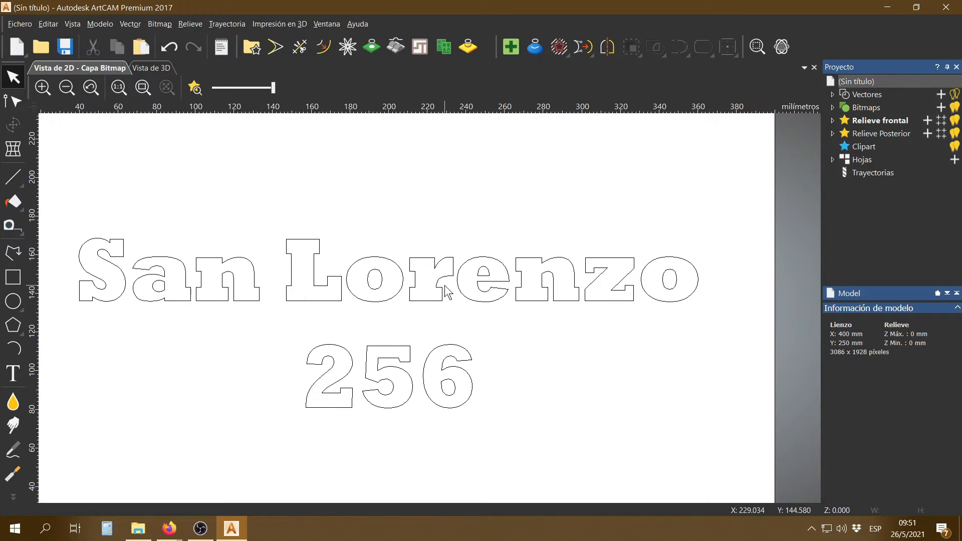
scroll(438, 308, "down", 2)
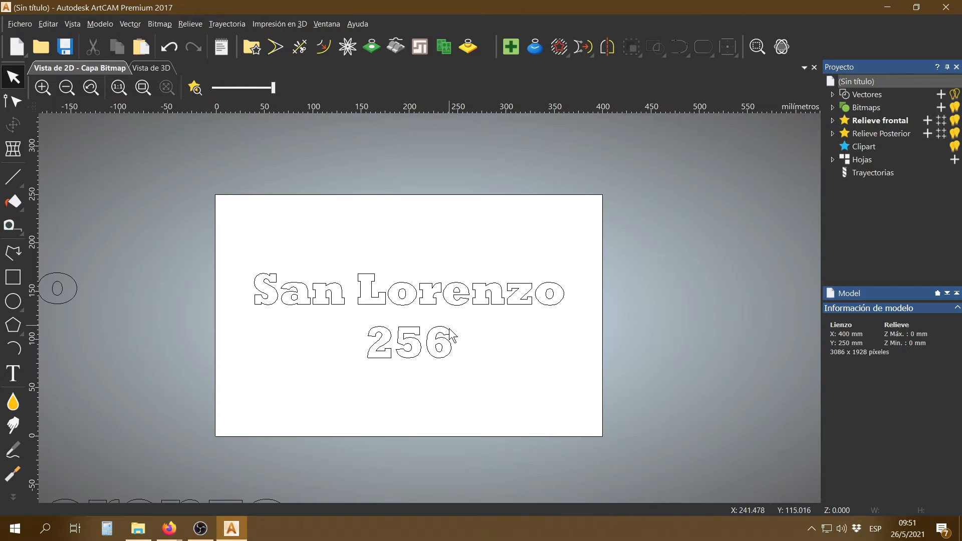
left_click(415, 343)
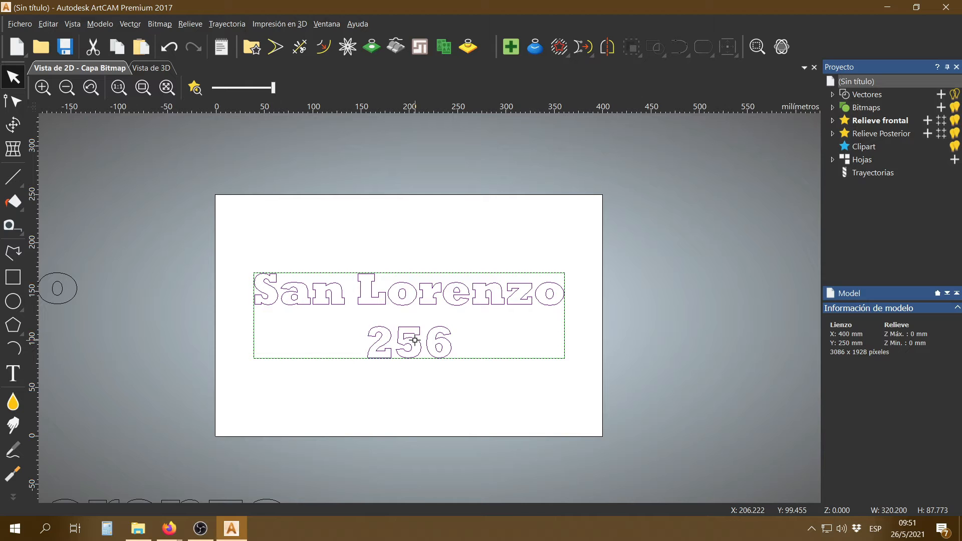
right_click(416, 342)
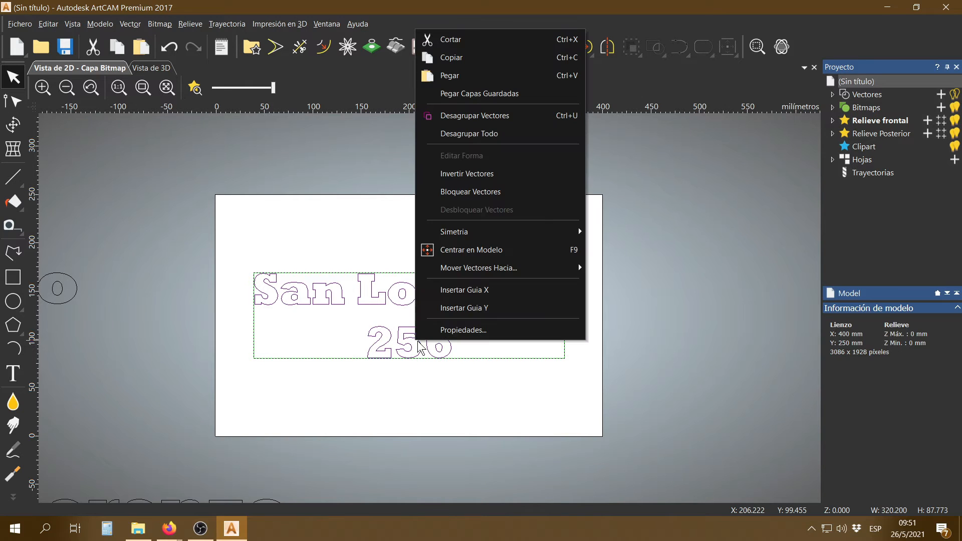
Step: Ungroup all, then group the San Lorenzo letters and the 256 digits separately
left_click(501, 133)
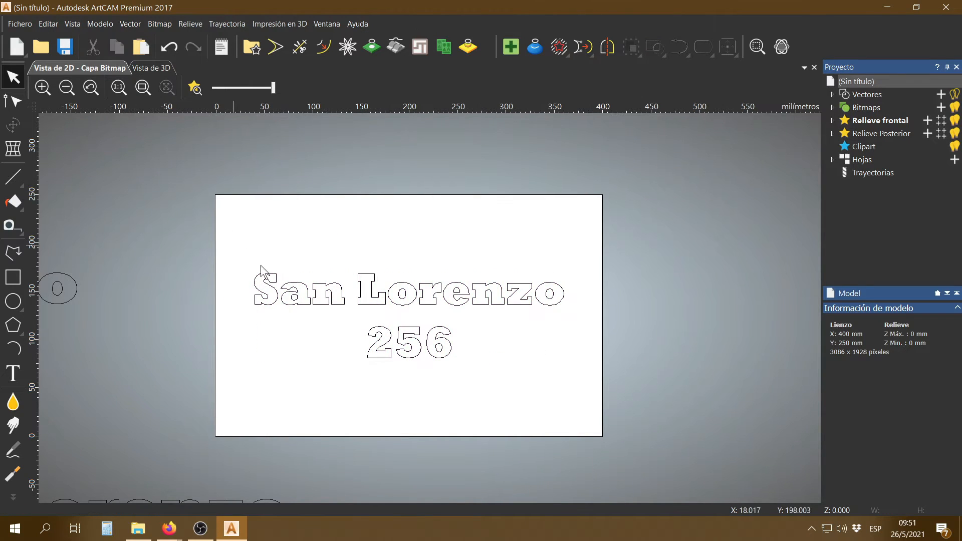
left_click_drag(227, 232, 559, 321)
key("ctrl+g")
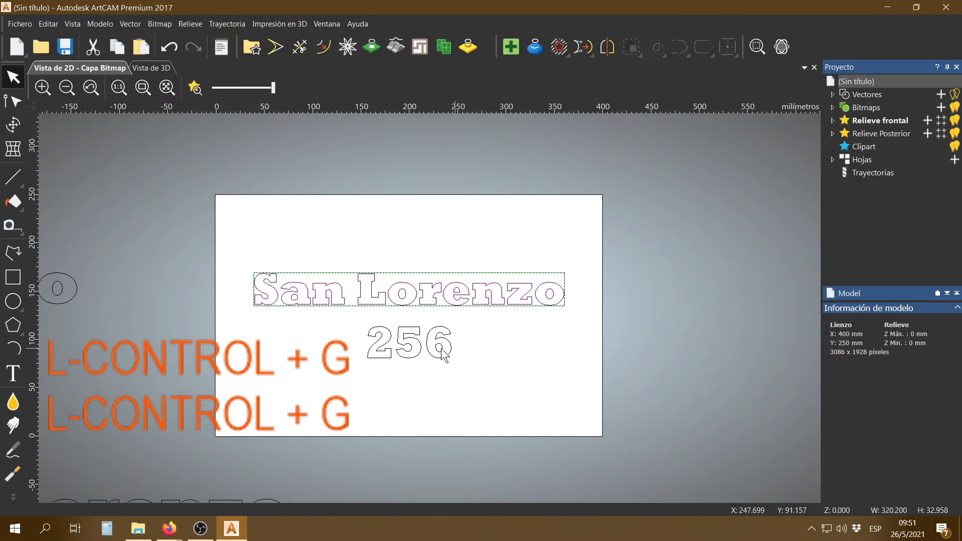
left_click_drag(344, 324, 481, 377)
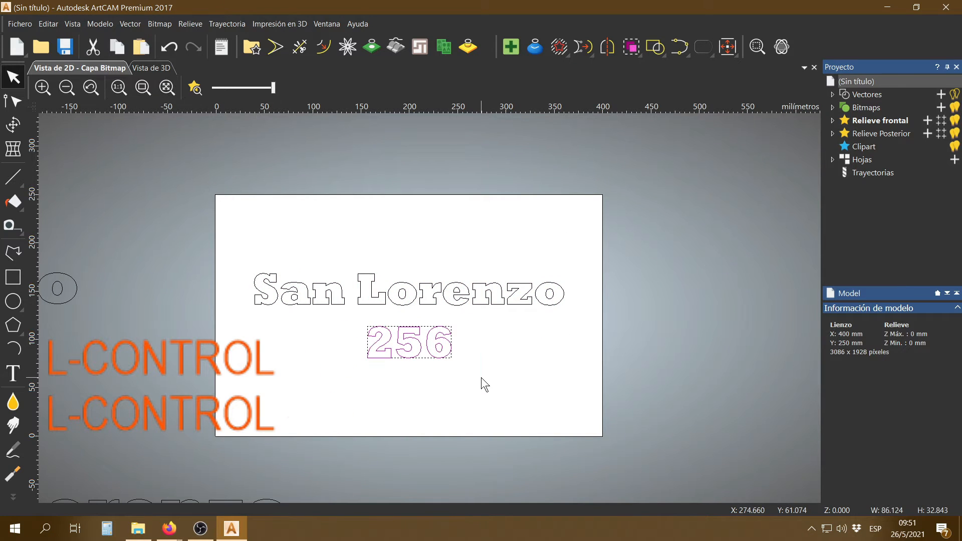
key("ctrl+g")
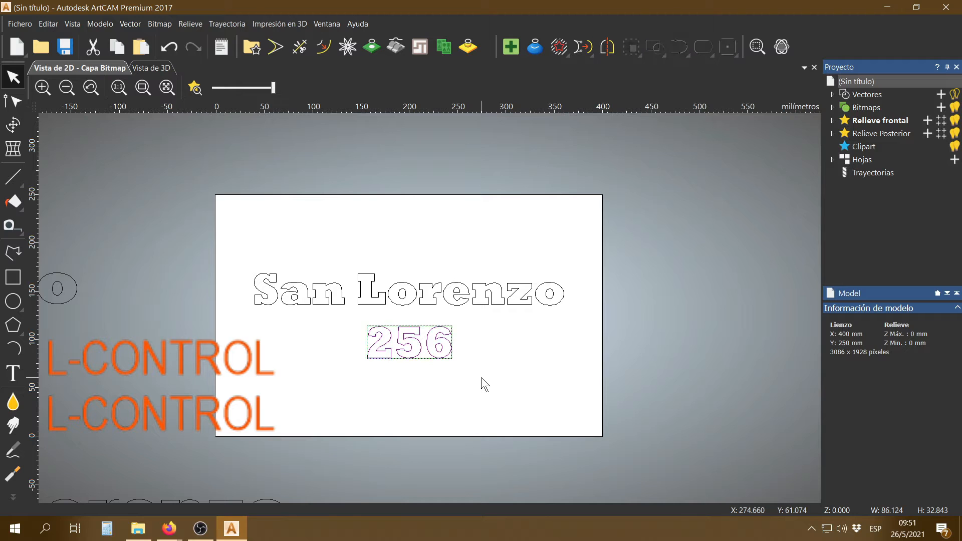
Step: Enlarge 256 to 205.807 × 78.484 mm below San Lorenzo, then centre both with F9
left_click(22, 127)
key("shift+alt")
left_click_drag(451, 357, 507, 384, "alt+shift")
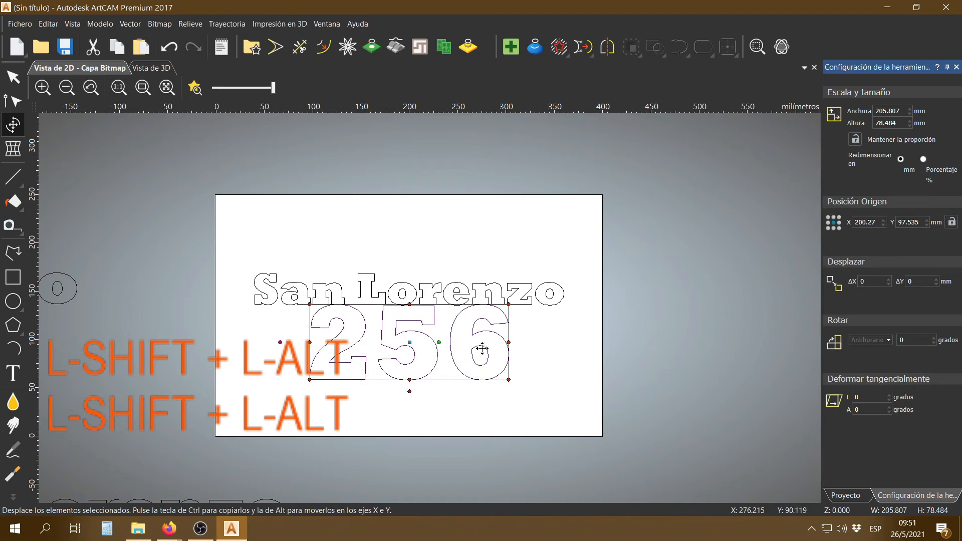
left_click_drag(483, 346, 481, 362)
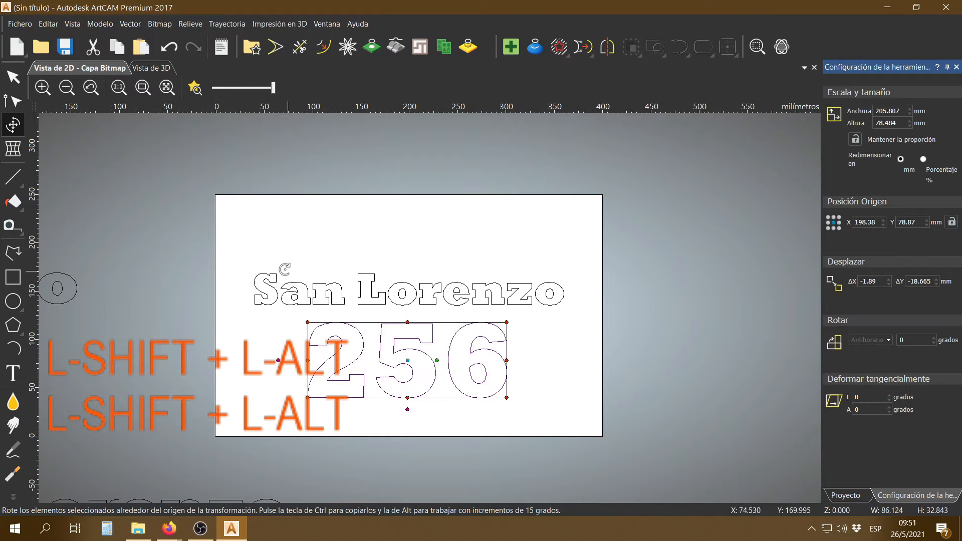
key("Escape")
left_click_drag(240, 242, 566, 421)
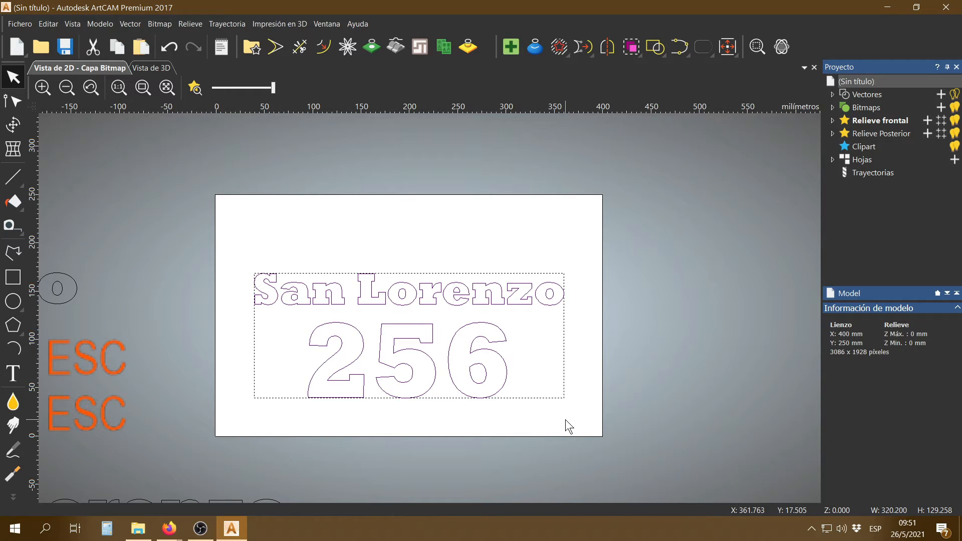
key("F9")
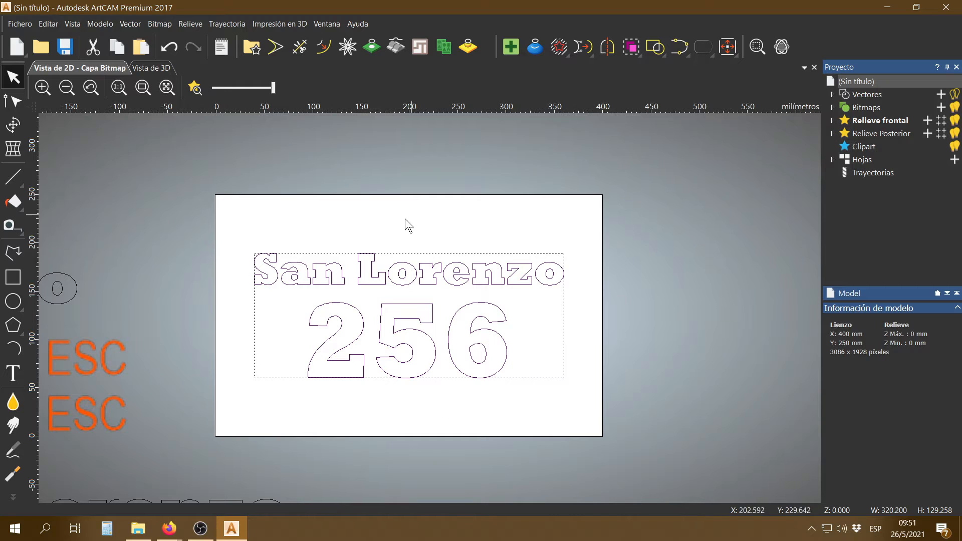
Step: Select 256 plus San Lorenzo and group them with Ctrl+G
left_click(429, 232)
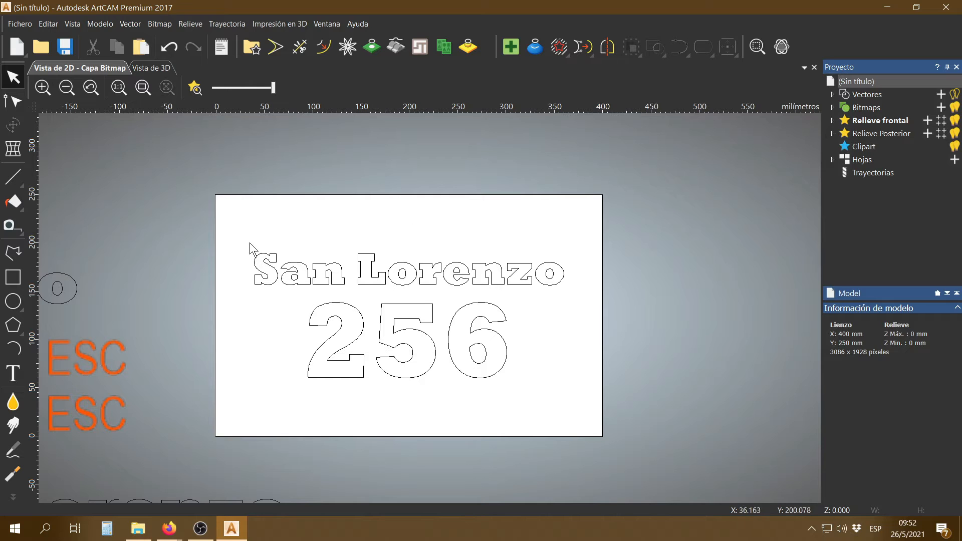
left_click_drag(249, 242, 579, 413)
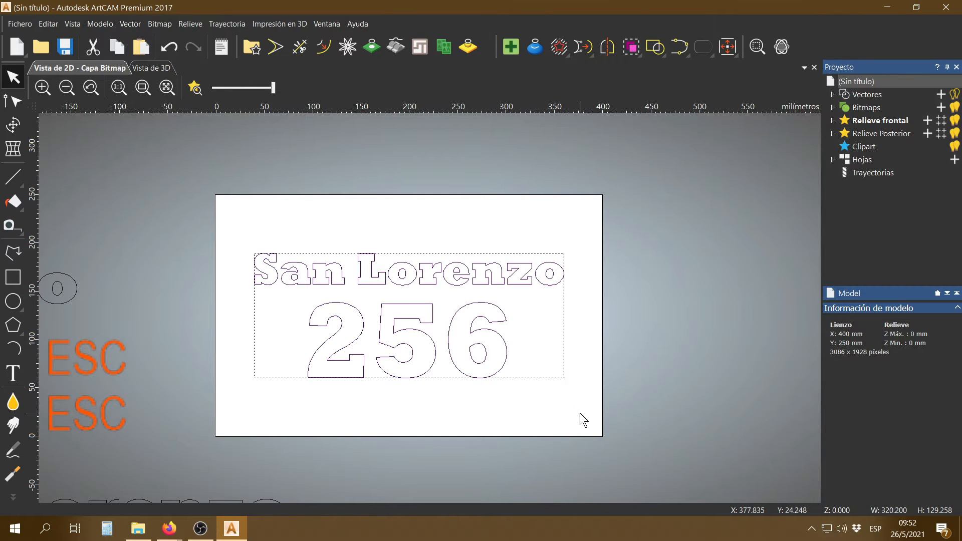
left_click(551, 401, "ctrl")
left_click(513, 283)
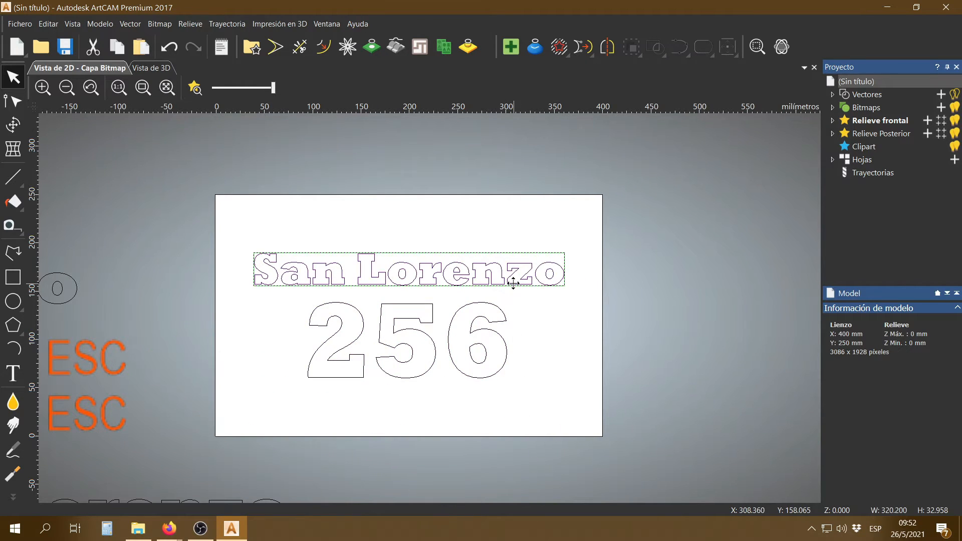
scroll(472, 275, "up", 2)
scroll(296, 257, "down", 2)
scroll(373, 310, "up", 2)
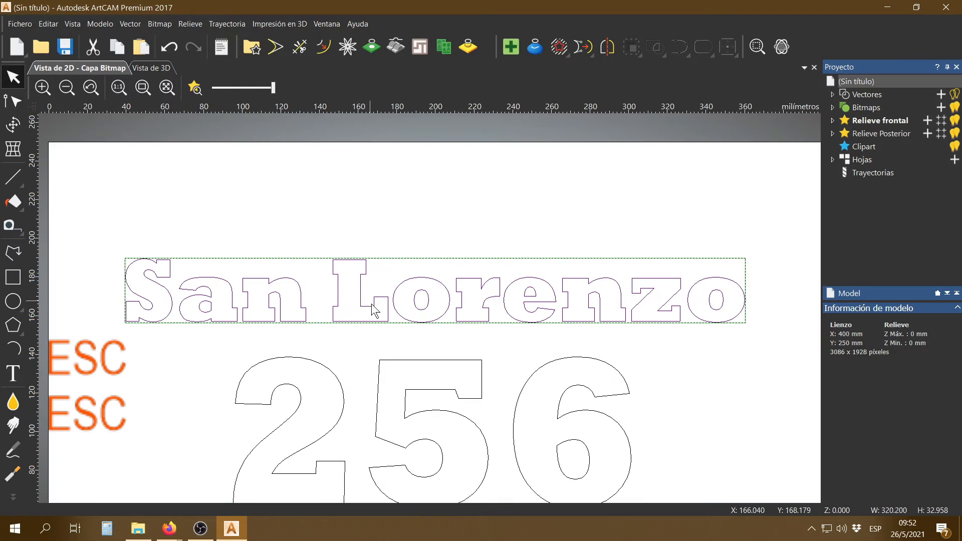
left_click(407, 359)
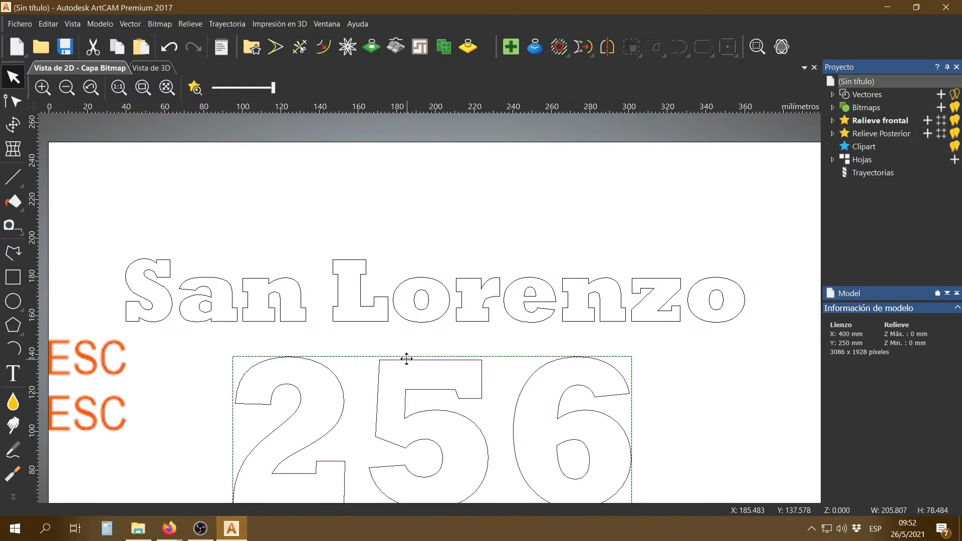
scroll(407, 359, "down", 2)
scroll(422, 364, "up", 2)
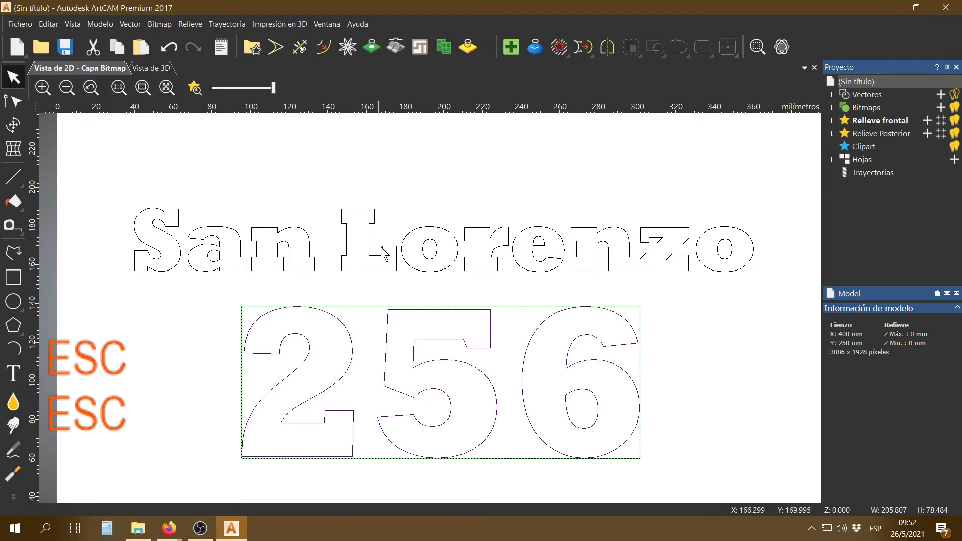
left_click(398, 249, "shift")
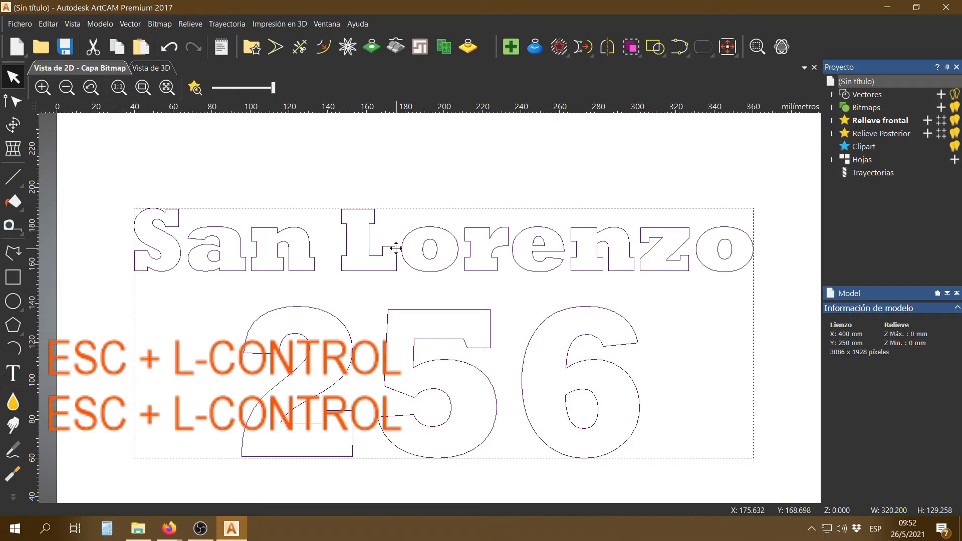
key("ctrl+g")
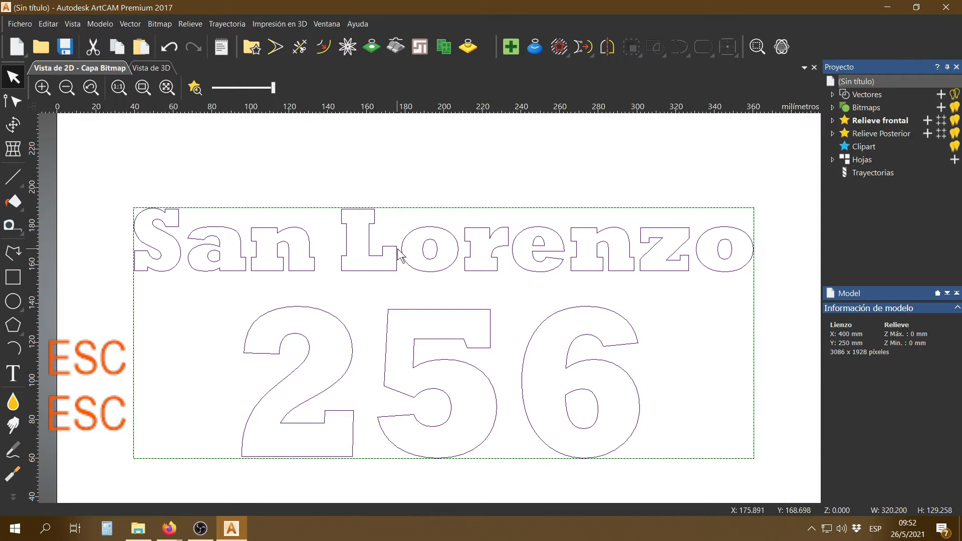
Step: Reselect the combined San Lorenzo 256 text group on the sheet
scroll(423, 297, "down", 2)
left_click(427, 242)
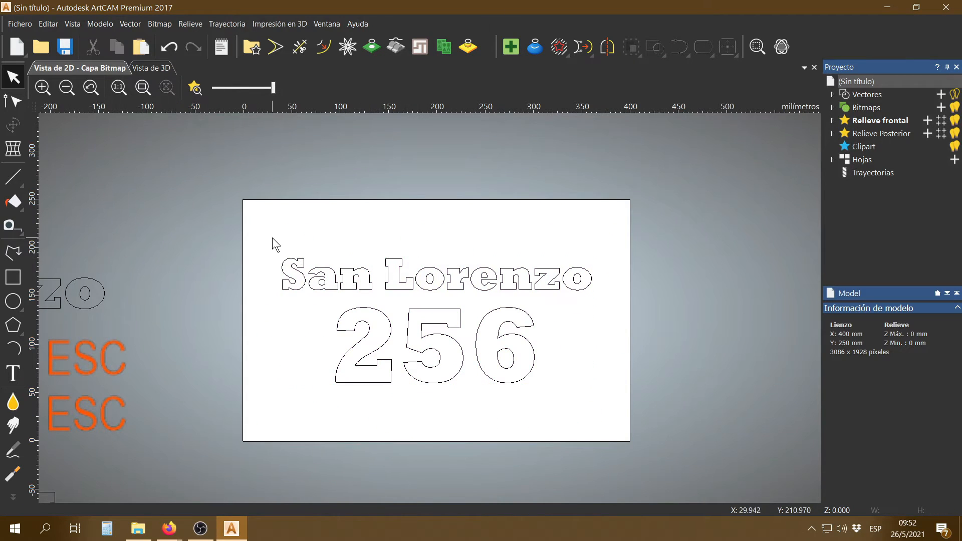
left_click_drag(261, 235, 514, 390)
left_click(516, 379)
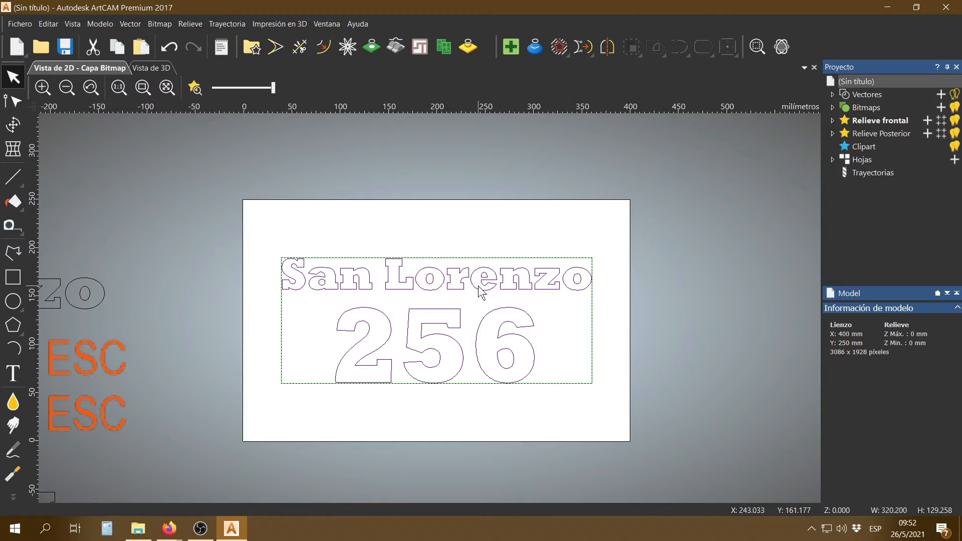
left_click(470, 242)
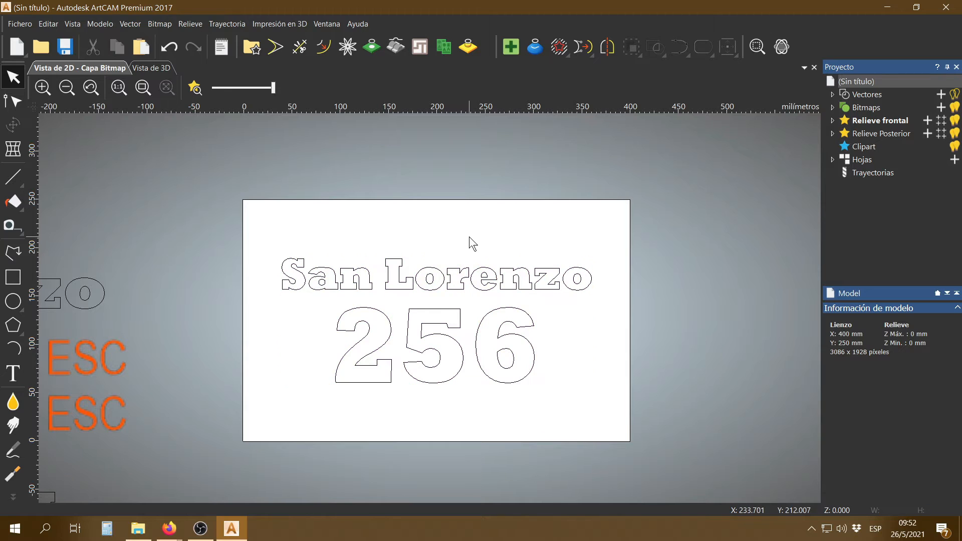
left_click(467, 277)
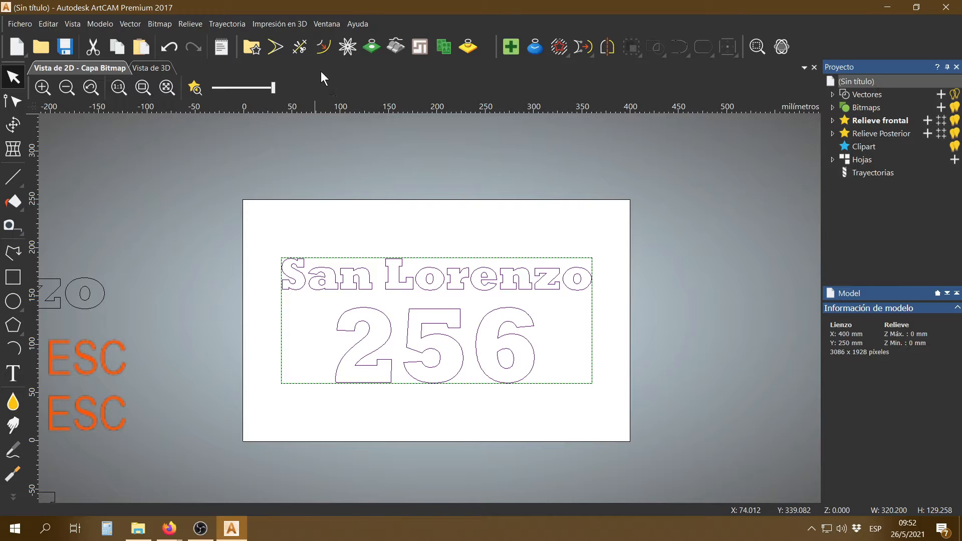
Step: Preview an outward rounded offset around the grouped text, then cancel it
left_click(322, 44)
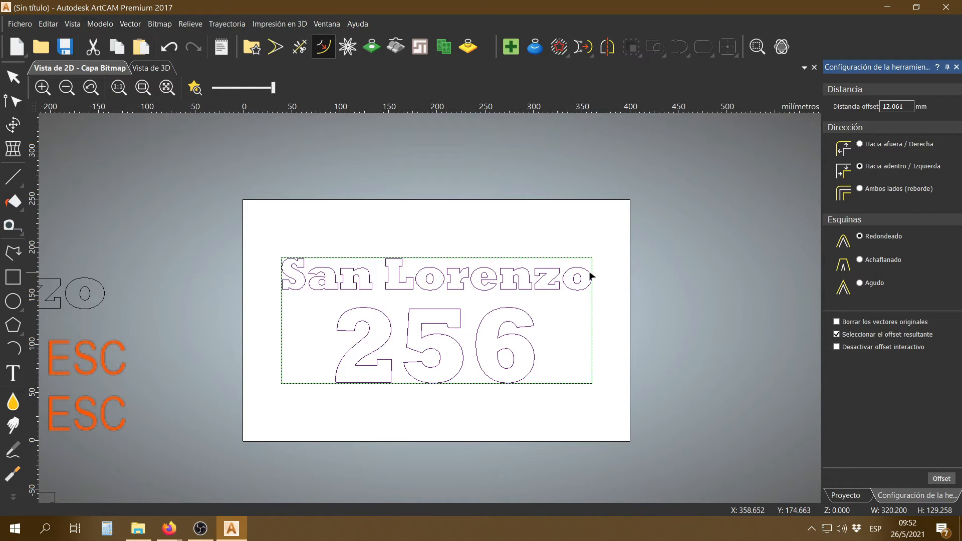
left_click_drag(593, 276, 608, 251)
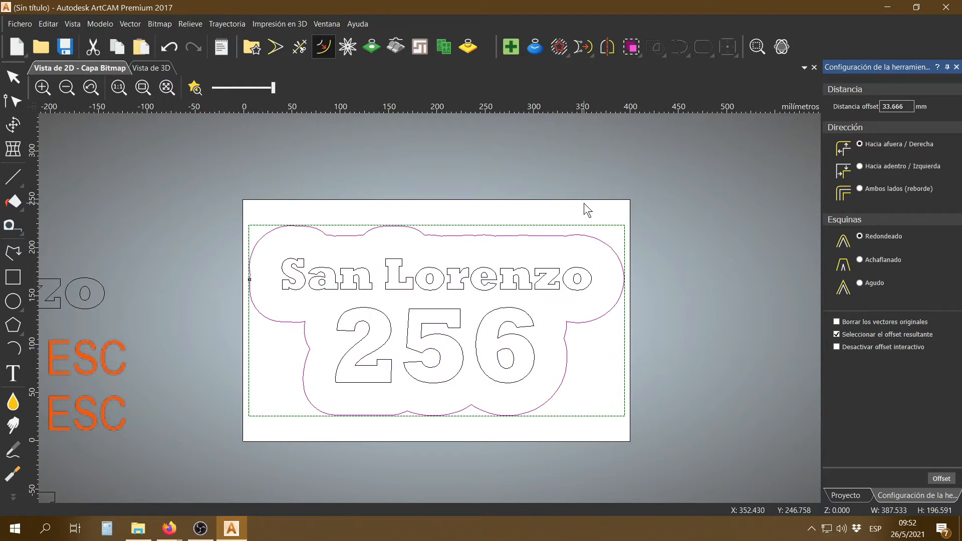
key("Delete")
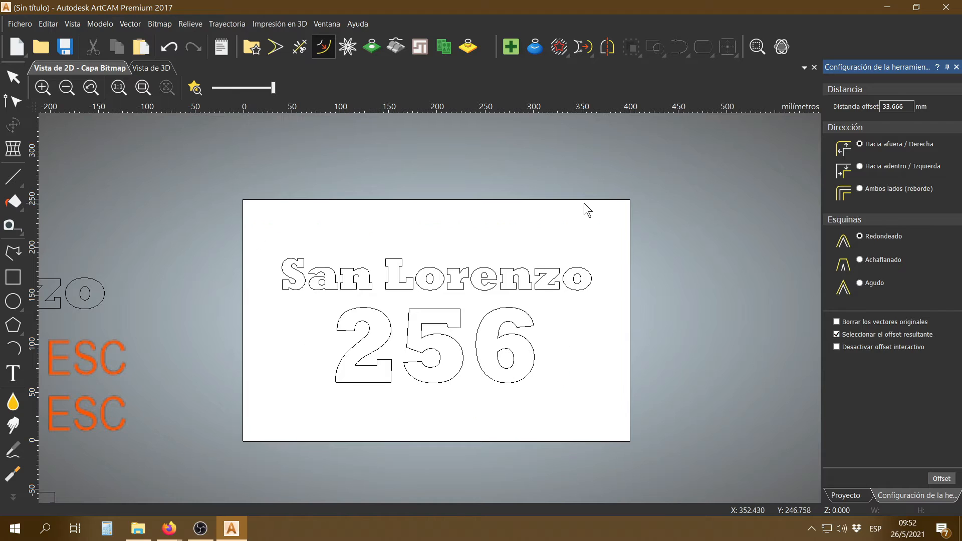
Step: Create a 25 mm rounded outward offset outline around the San Lorenzo 256 text
left_click(572, 271)
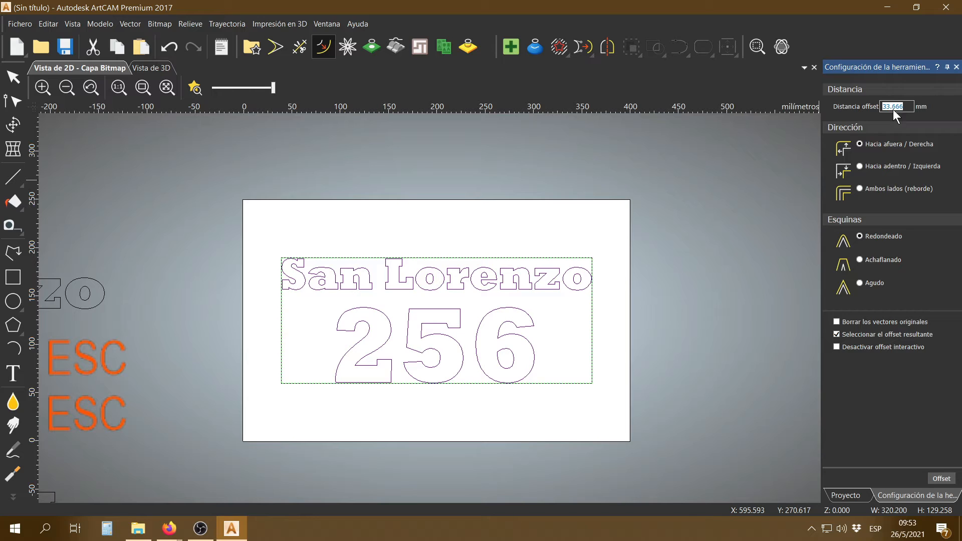
type("25")
left_click(939, 478)
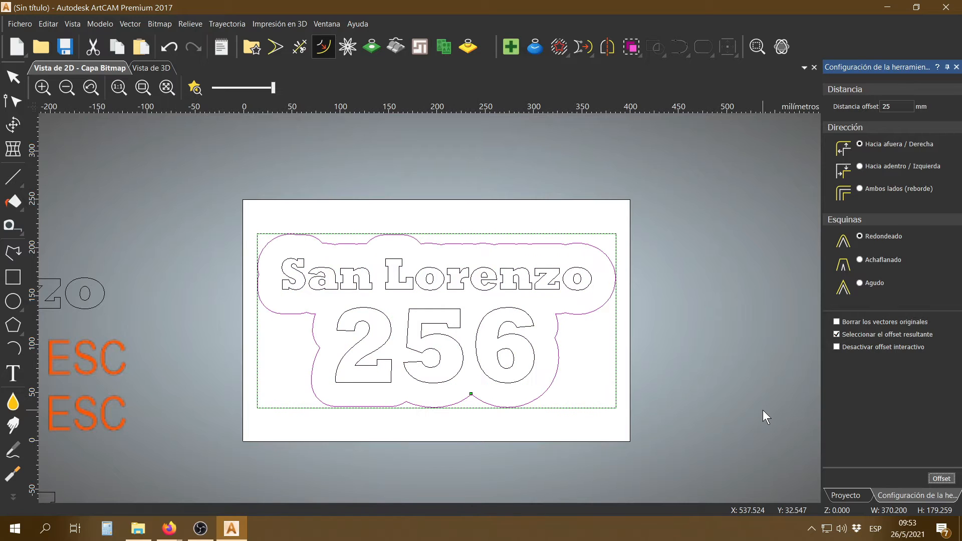
scroll(497, 272, "up", 2)
scroll(460, 277, "down", 2)
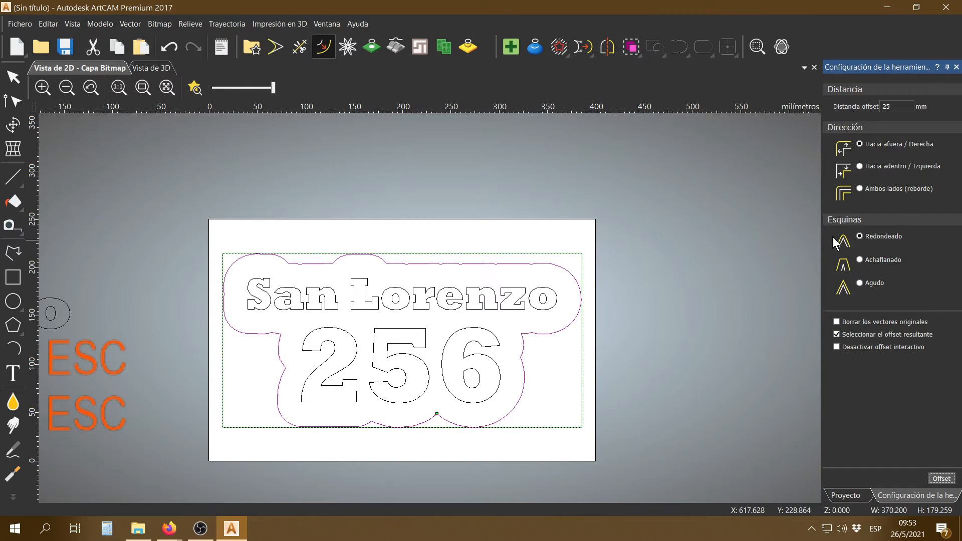
Step: Change the offset distance to 10 mm and reselect the original text vectors
double_click(897, 104)
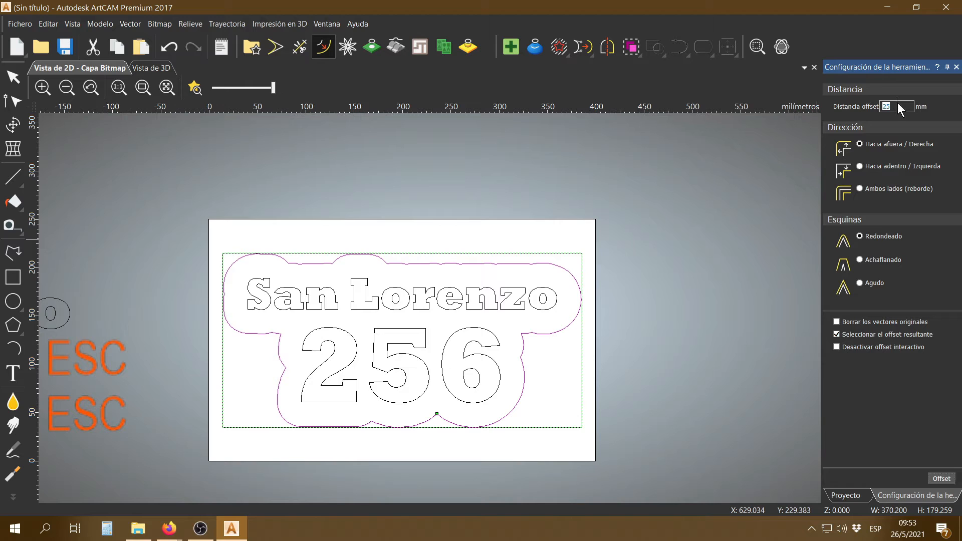
type("10")
left_click(545, 291)
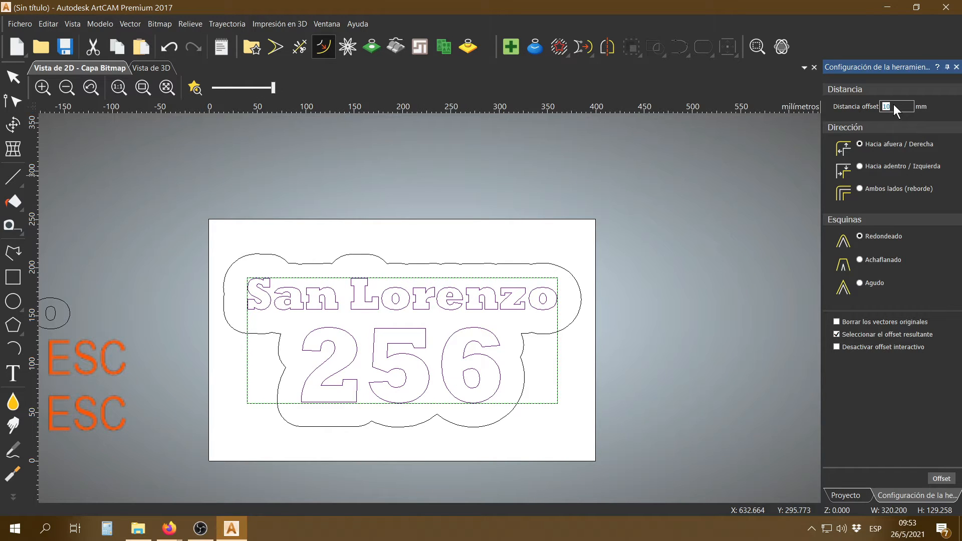
Step: Set a 3 mm offset distance, trial an outward offset around every letter, then undo it
type("3")
scroll(495, 297, "up", 1)
scroll(478, 334, "down", 1)
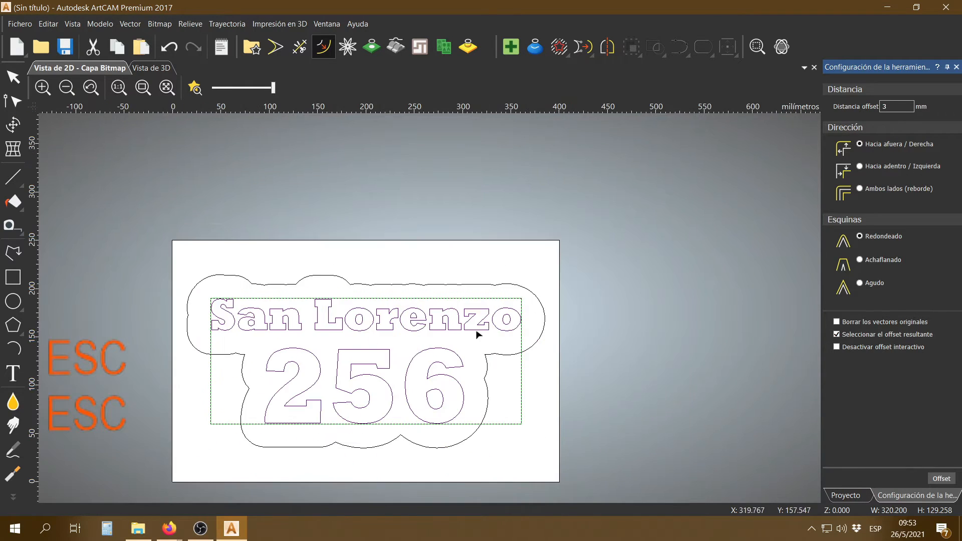
scroll(479, 335, "up", 1)
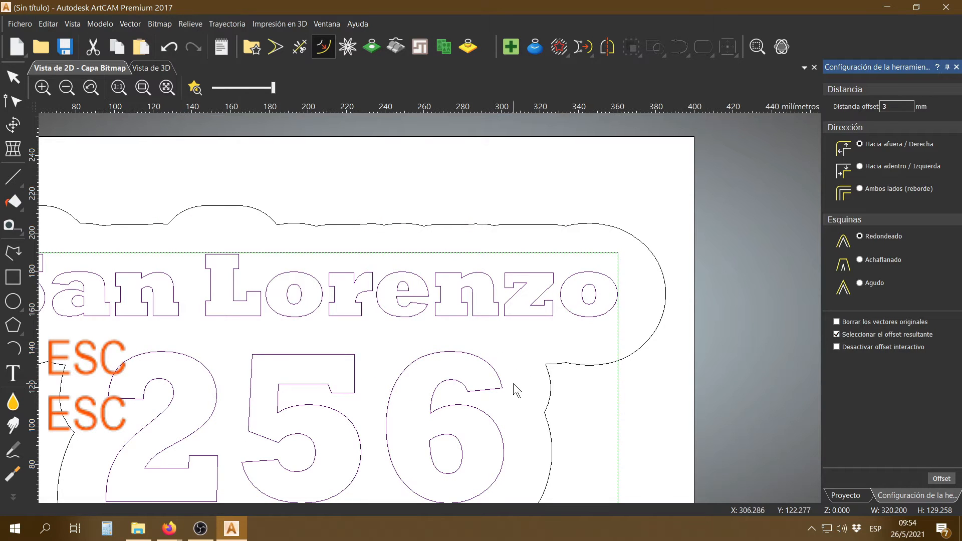
key("Return")
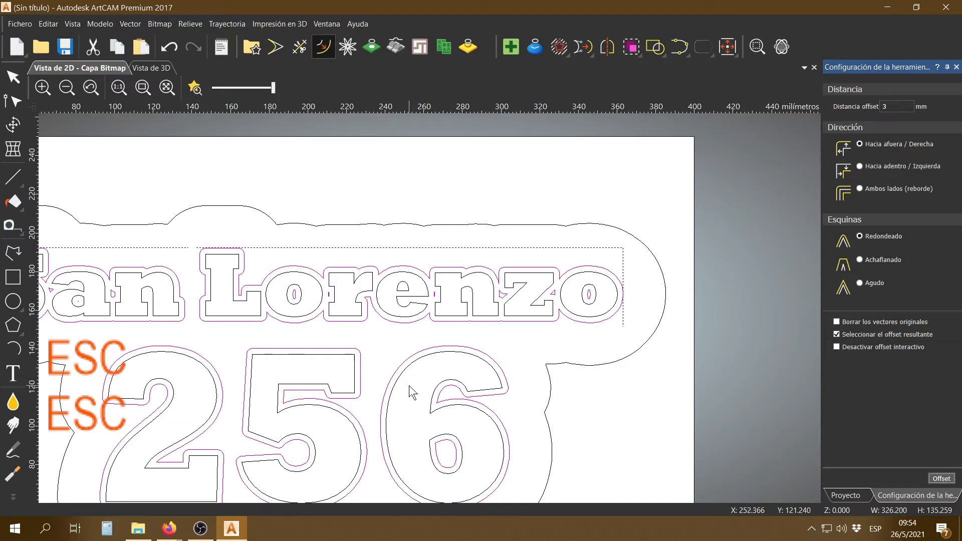
scroll(489, 326, "down", 2)
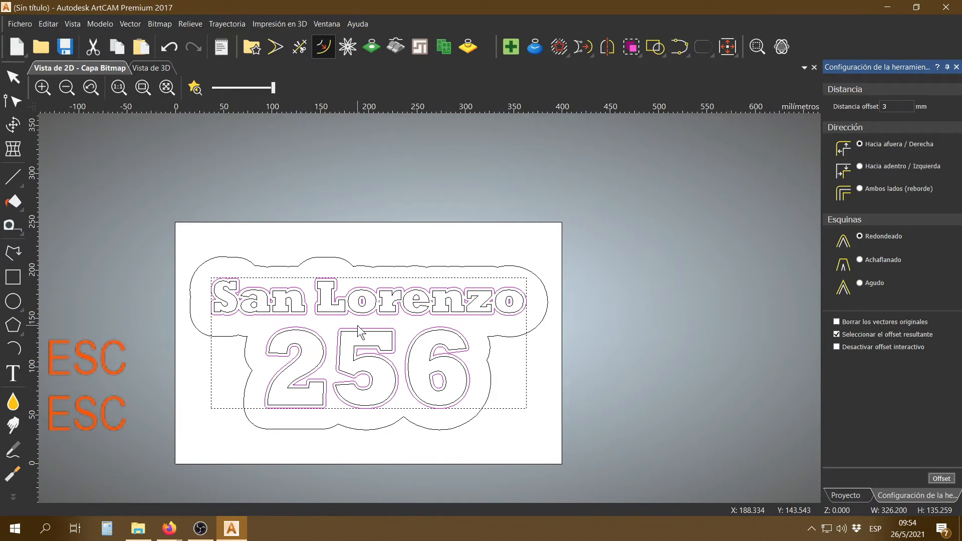
scroll(357, 325, "up", 2)
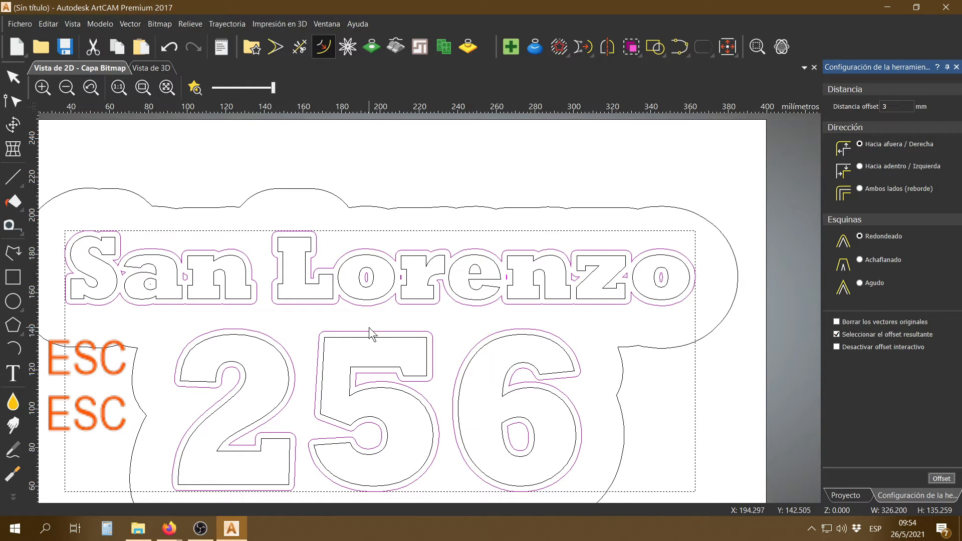
key("ctrl+z")
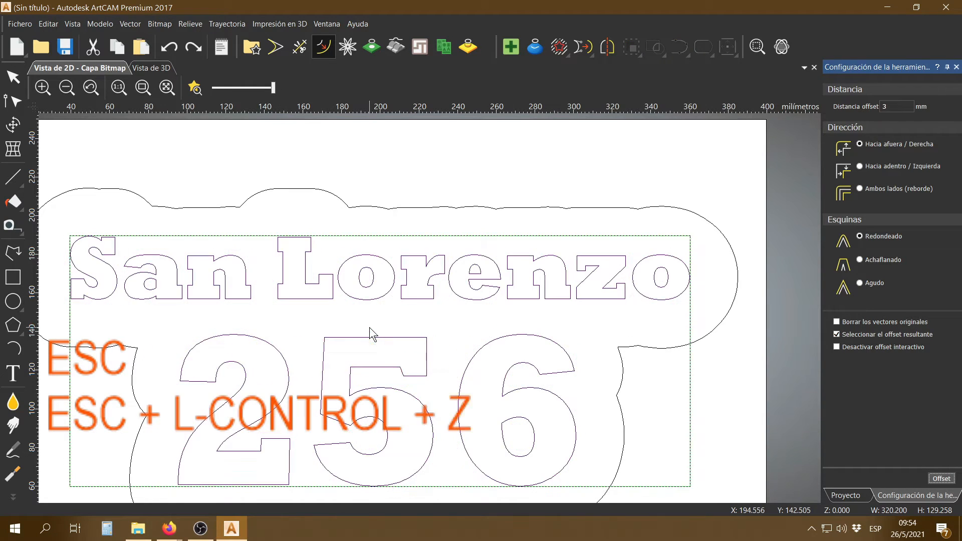
Step: Switch the offset to Hacia adentro, trial a 3 mm inner offset, inspect it, then undo
left_click(859, 166)
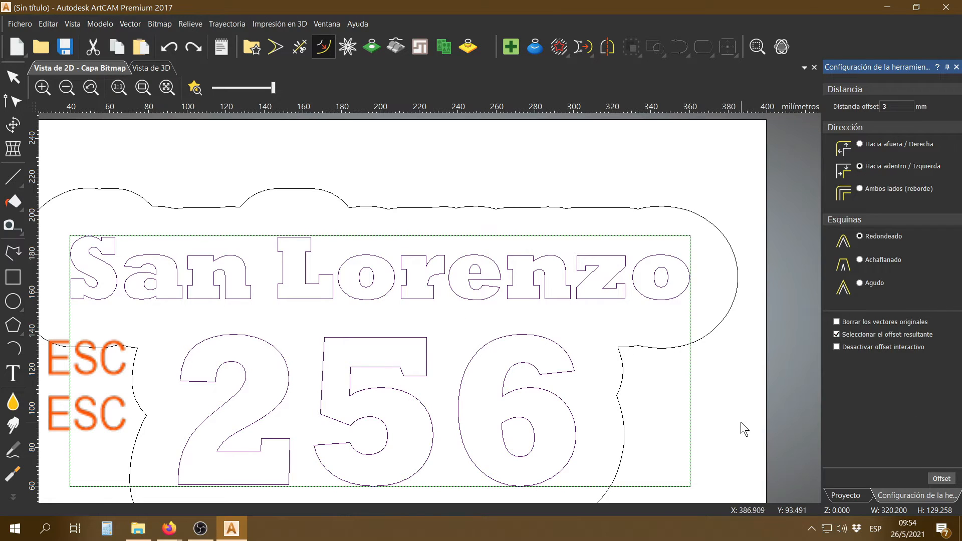
key("Return")
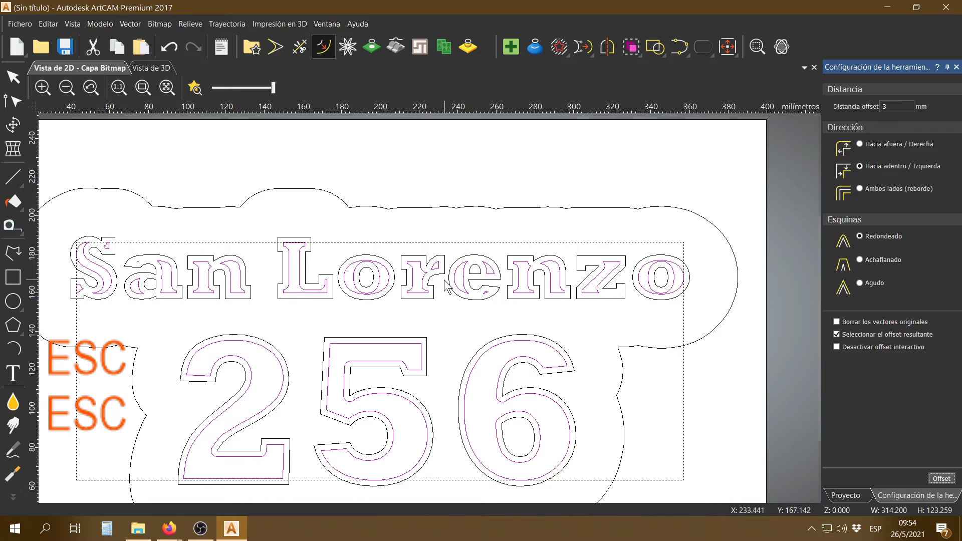
scroll(426, 273, "up", 5)
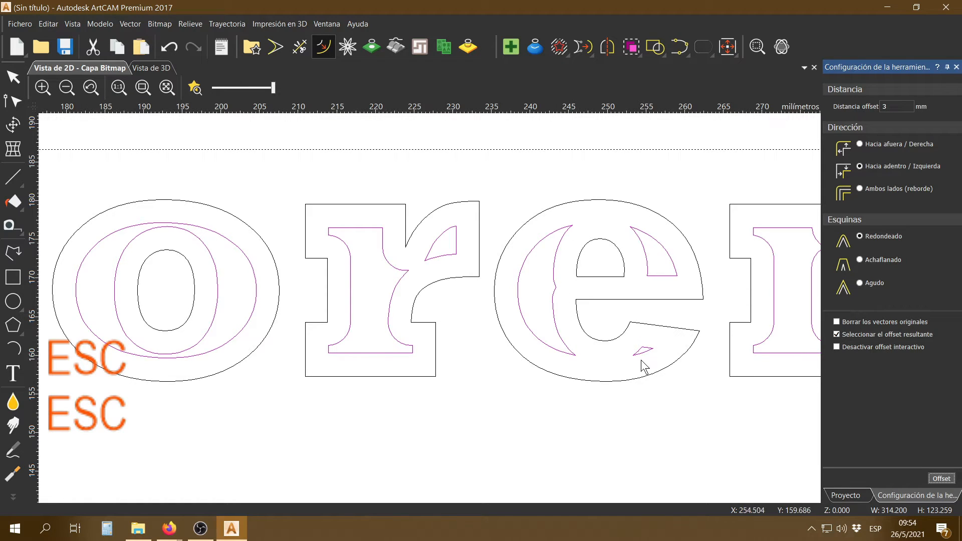
scroll(392, 279, "down", 2)
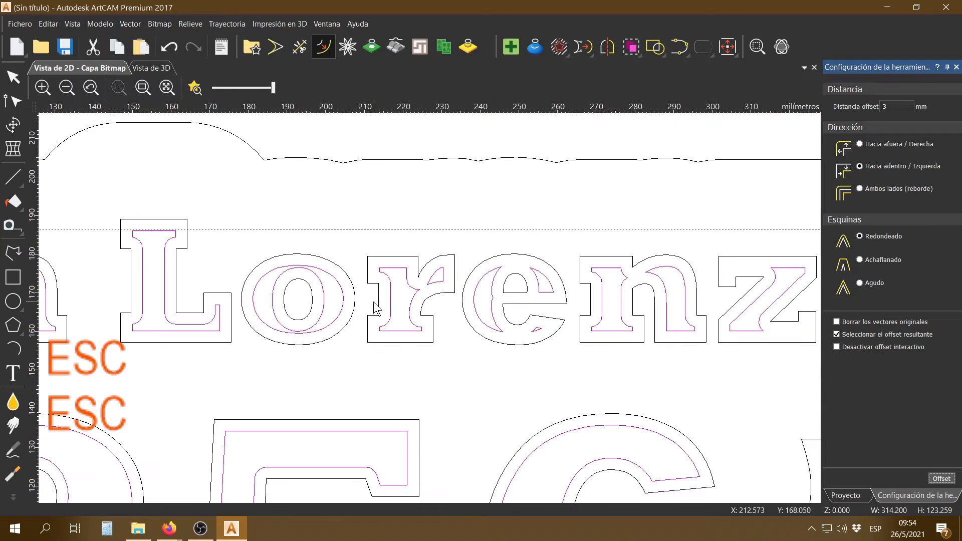
scroll(377, 341, "down", 2)
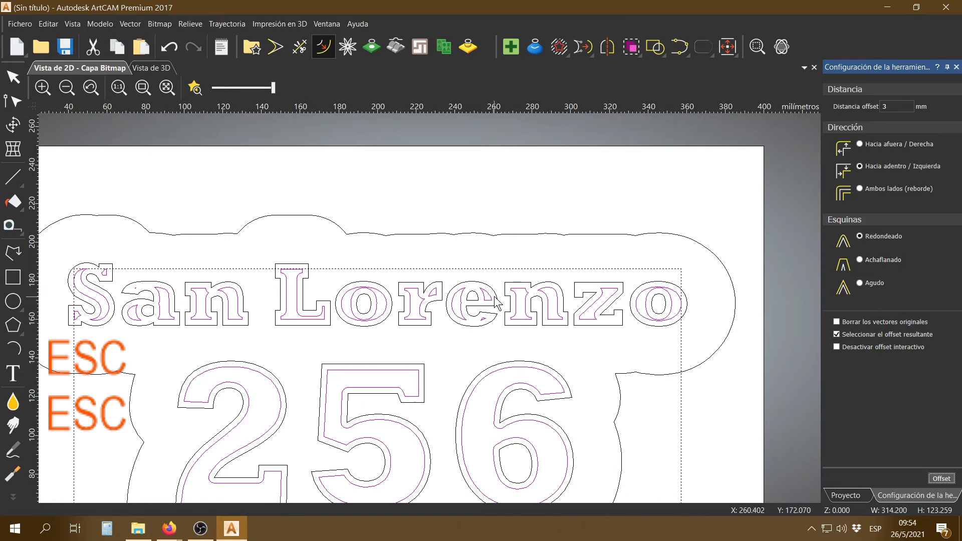
scroll(491, 290, "up", 2)
scroll(488, 289, "up", 1)
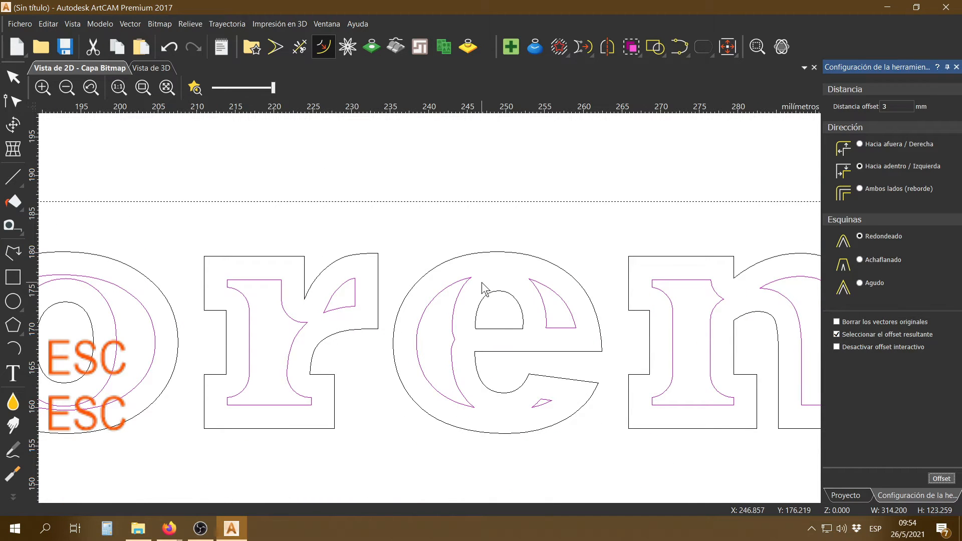
key("ctrl+z")
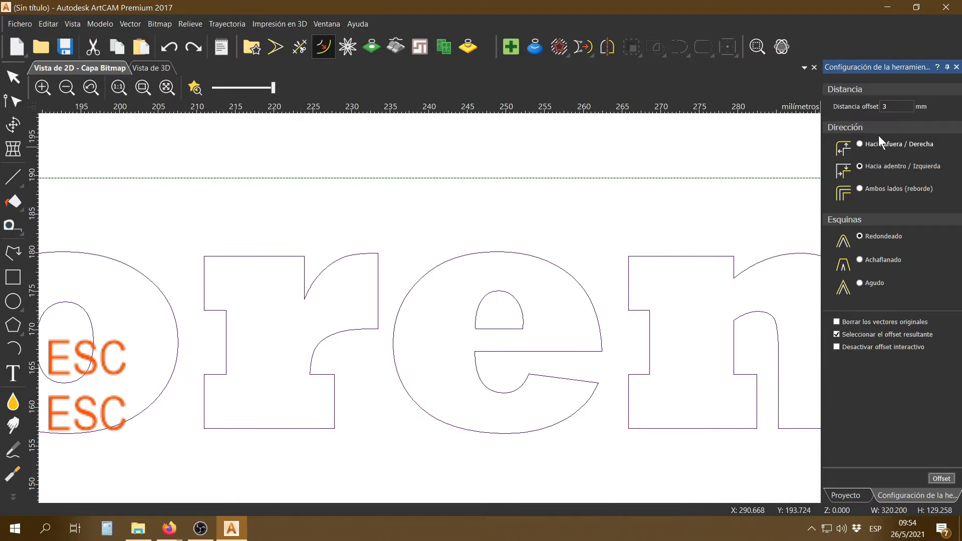
Step: Apply a 2 mm inward offset to the letters, zoom to inspect it, then deselect
left_click(891, 108)
type("2")
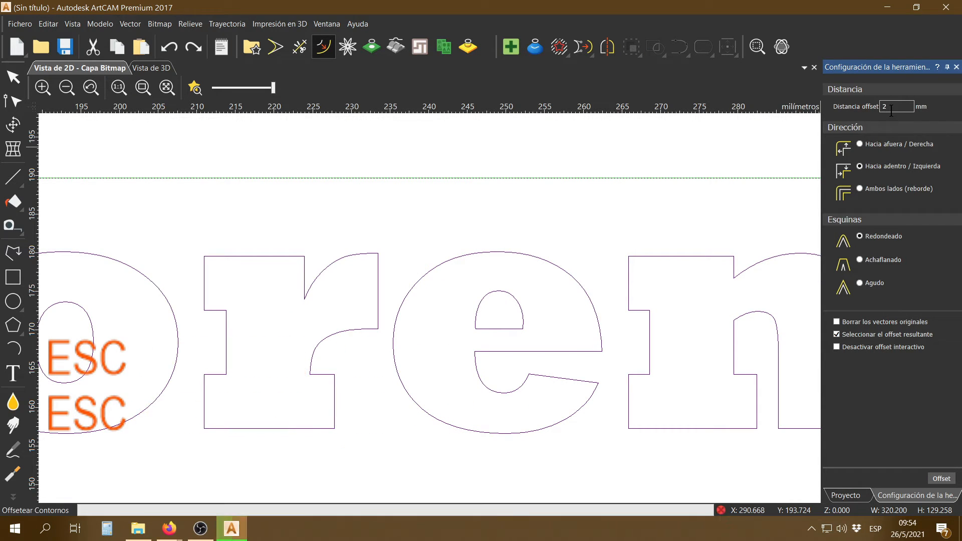
key("Return")
scroll(540, 298, "up", 1)
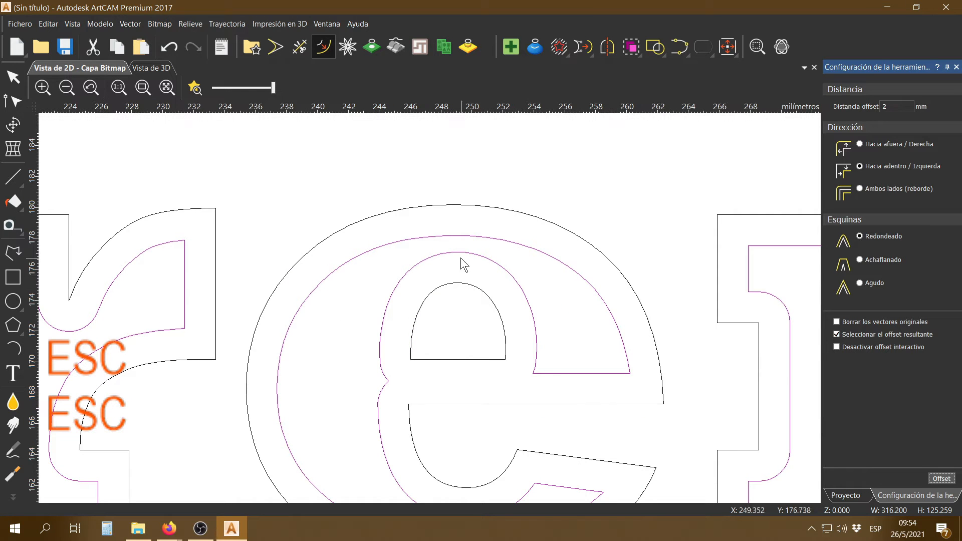
scroll(473, 279, "down", 5)
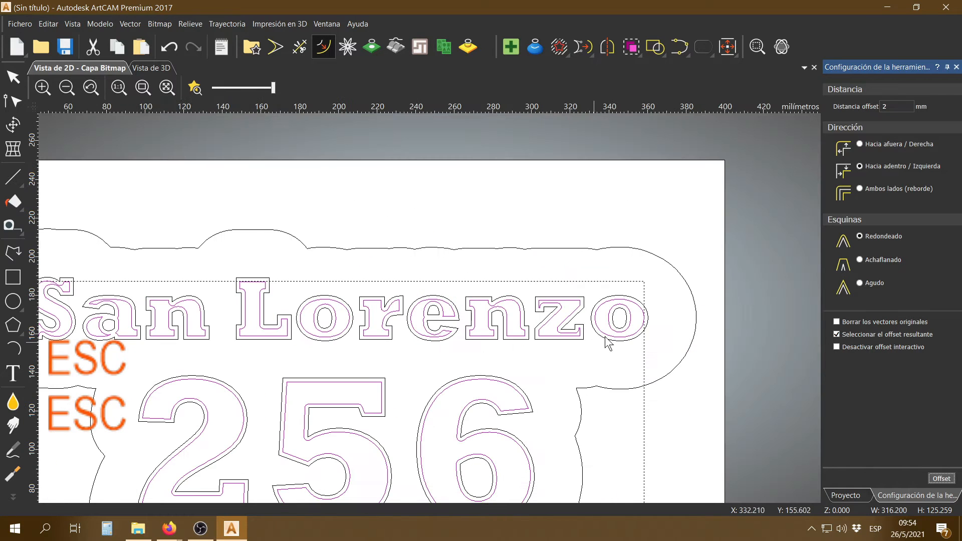
scroll(341, 355, "down", 2)
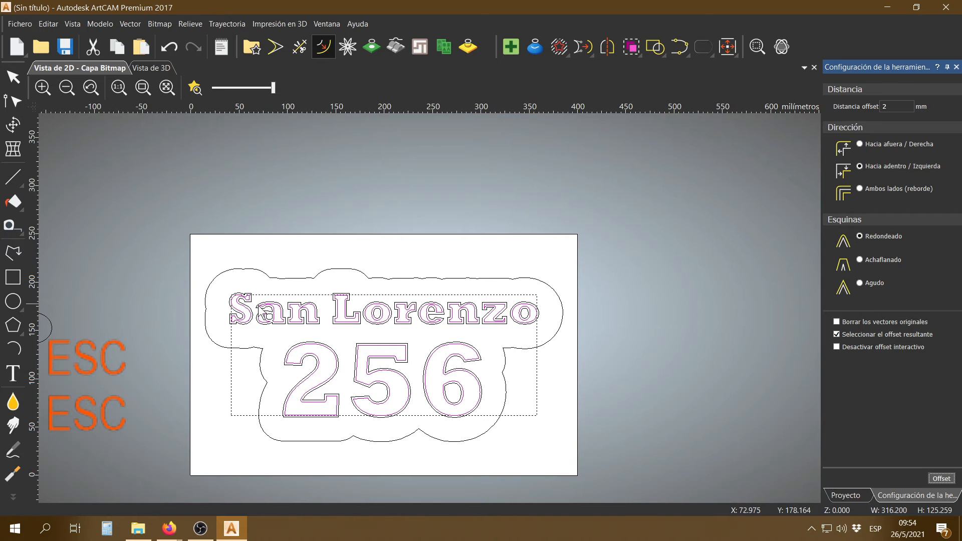
scroll(263, 321, "up", 4)
scroll(264, 328, "up", 2)
scroll(421, 288, "down", 2)
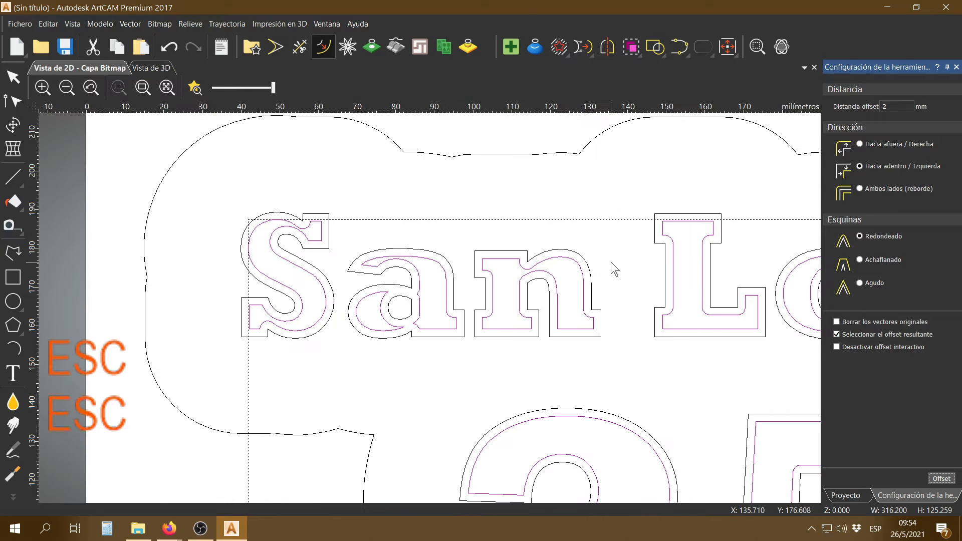
scroll(621, 263, "down", 3)
scroll(647, 313, "up", 1)
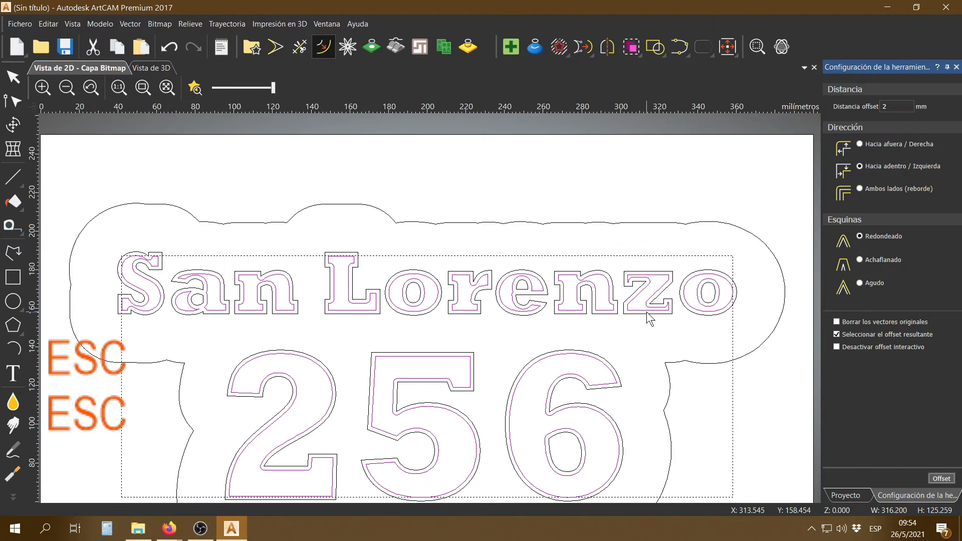
key("Escape")
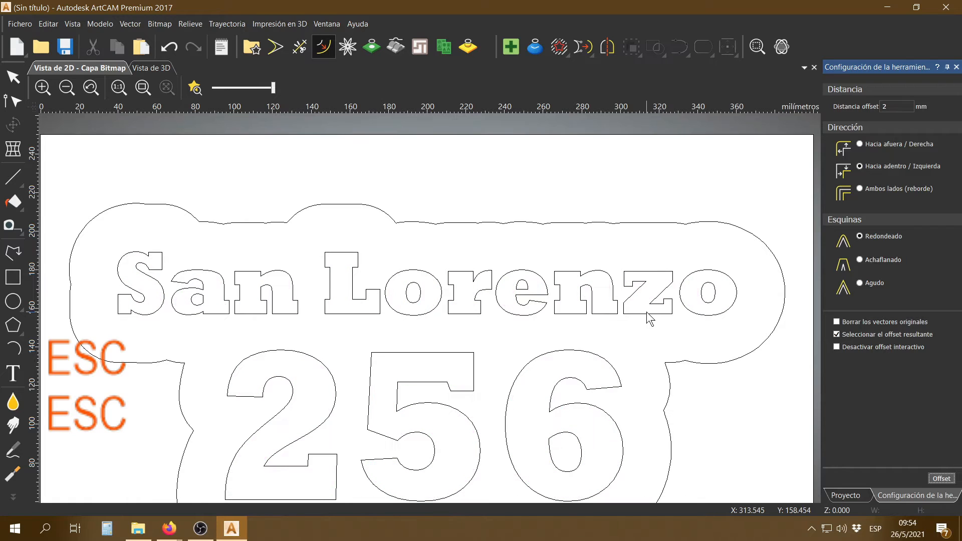
Step: Create 2 mm rounded offsets on both sides (Ambos lados) of the letters and group them
left_click(733, 282)
left_click(859, 188)
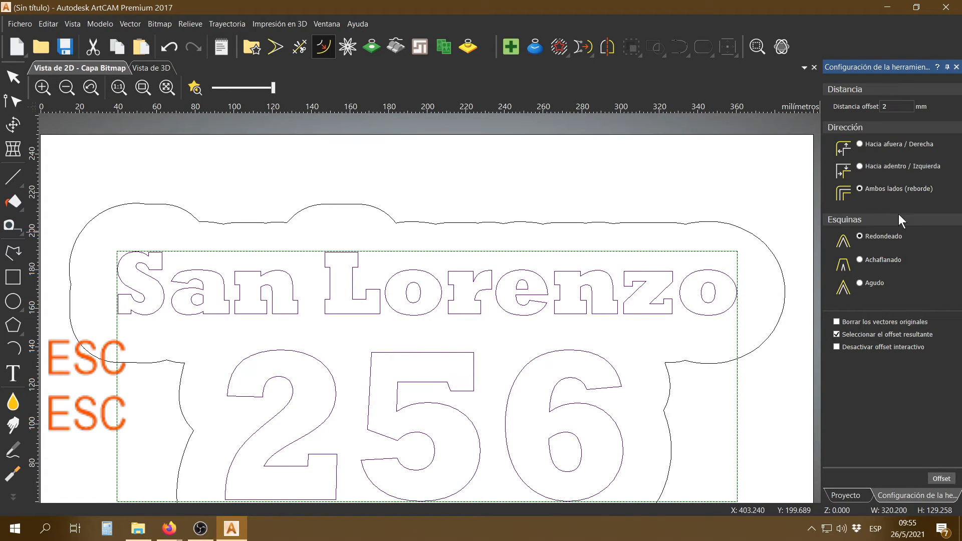
left_click(941, 479)
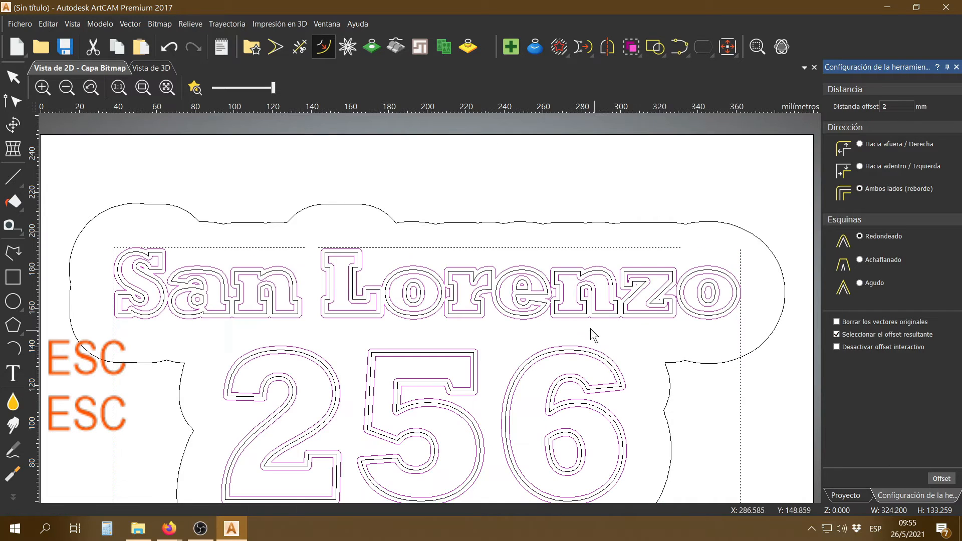
scroll(481, 275, "up", 5)
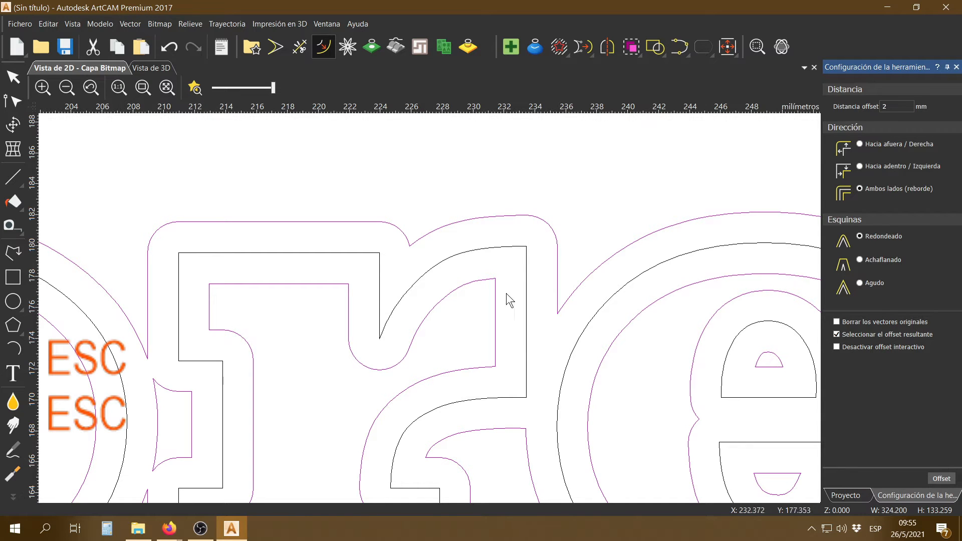
scroll(196, 401, "down", 3)
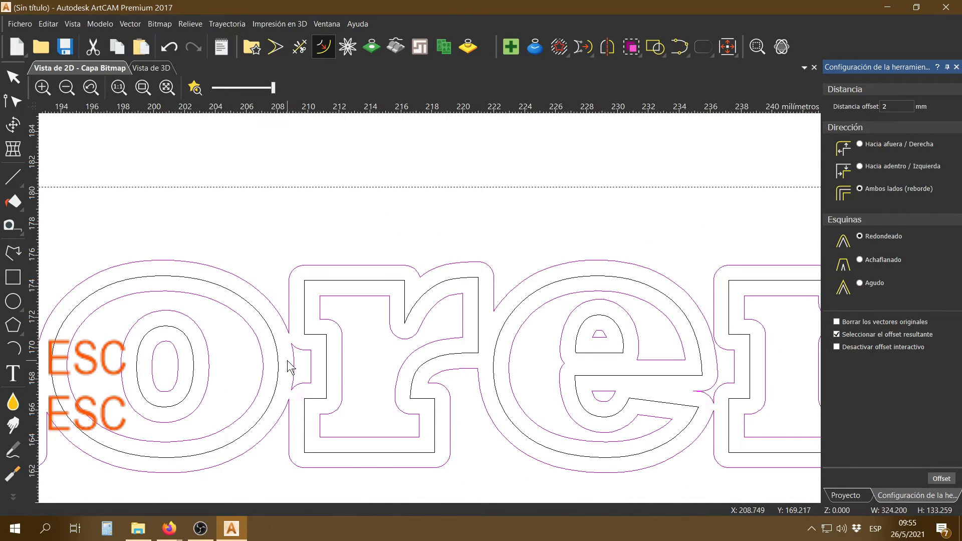
scroll(290, 365, "up", 2)
scroll(311, 401, "down", 5)
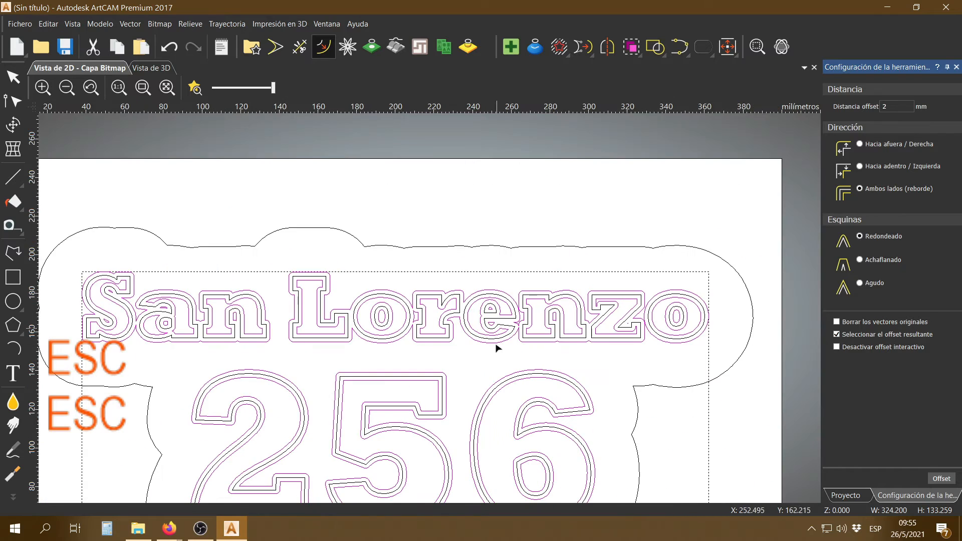
scroll(423, 405, "up", 1)
scroll(523, 290, "up", 2)
scroll(513, 300, "down", 5)
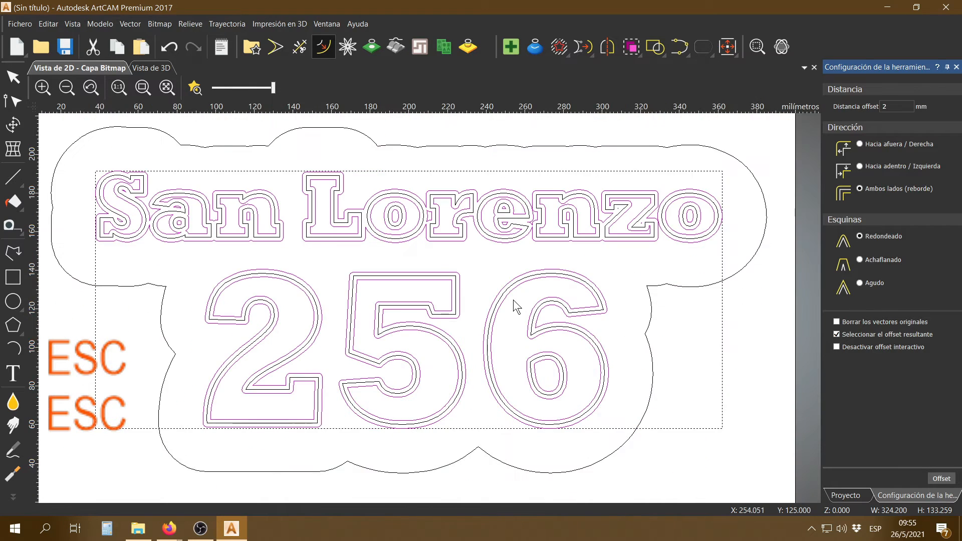
scroll(434, 278, "up", 3)
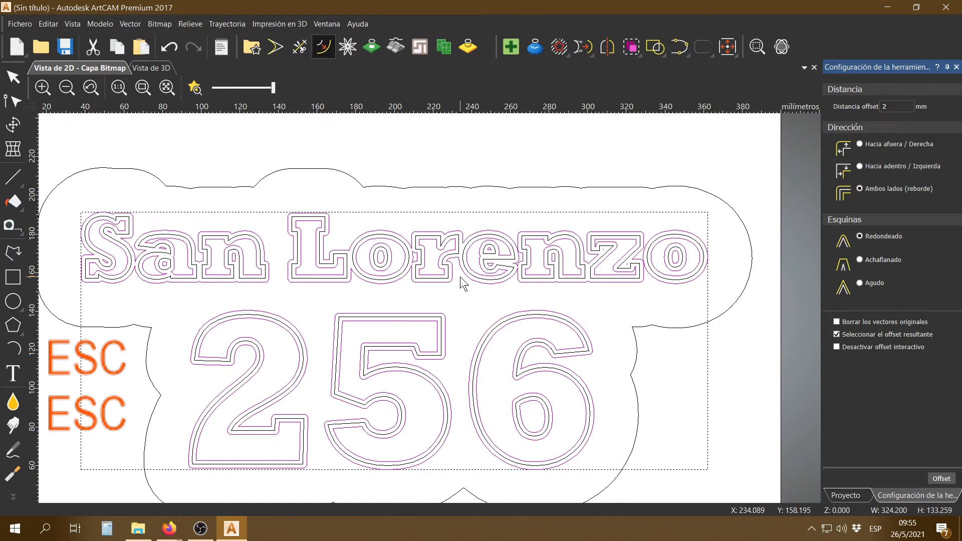
key("ctrl+g")
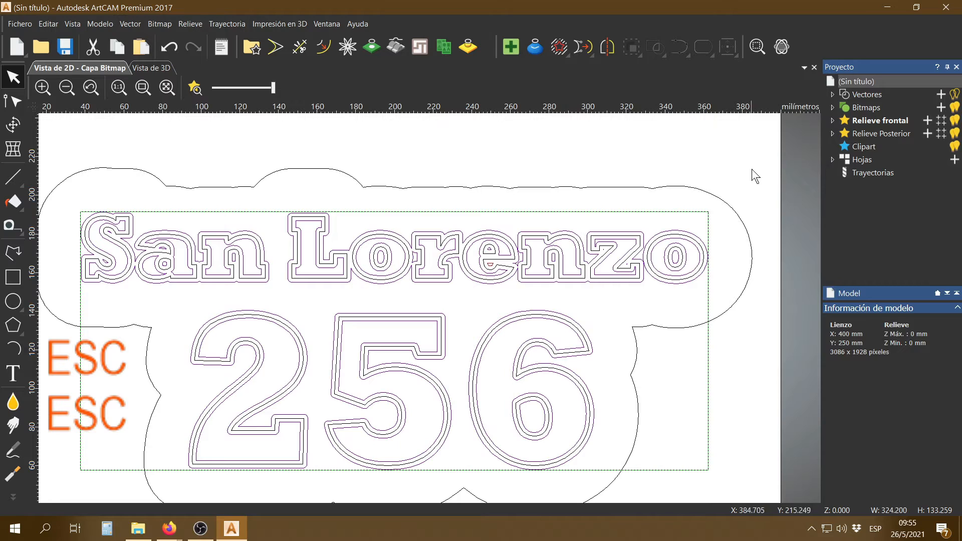
Step: Move the selected offset outlines onto a new vector layer
left_click(832, 94)
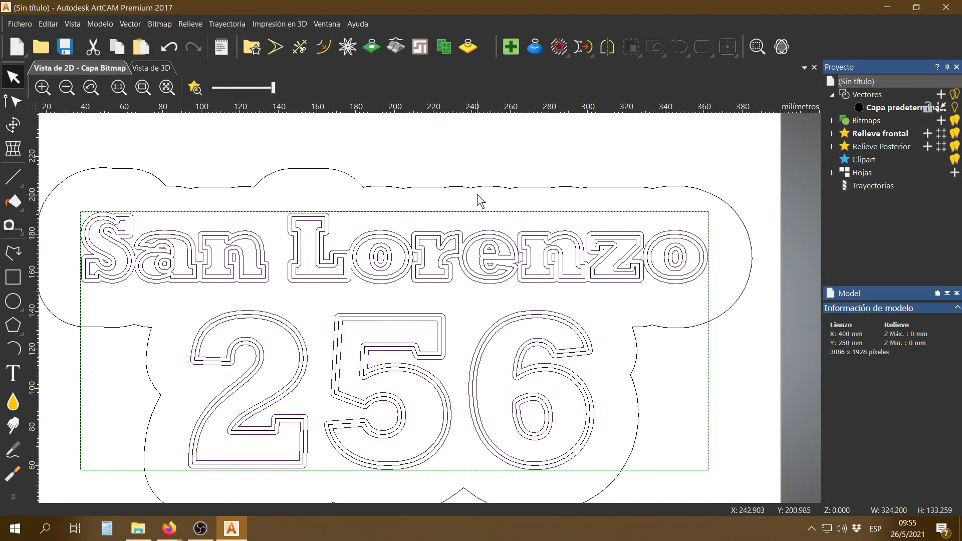
scroll(493, 257, "up", 5)
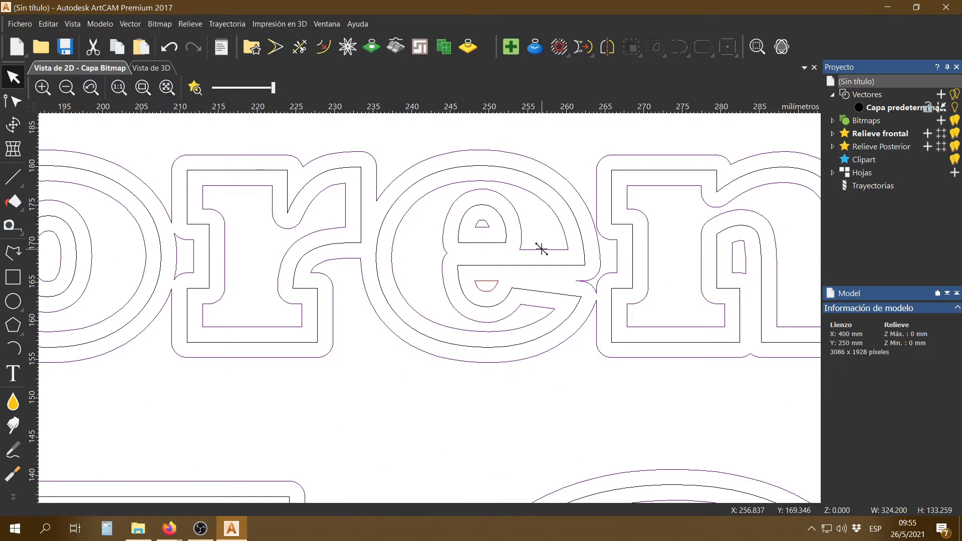
right_click(541, 249)
mouse_move(599, 239)
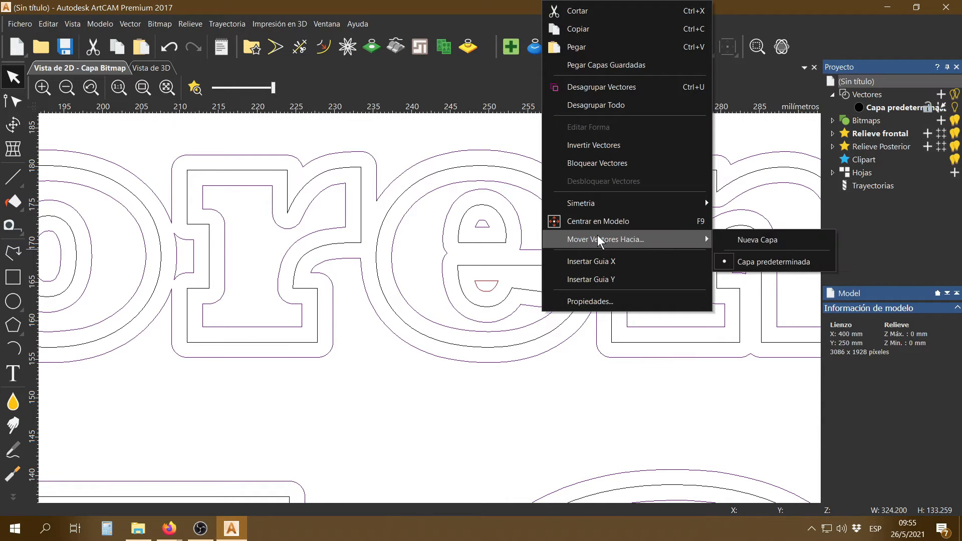
left_click(741, 239)
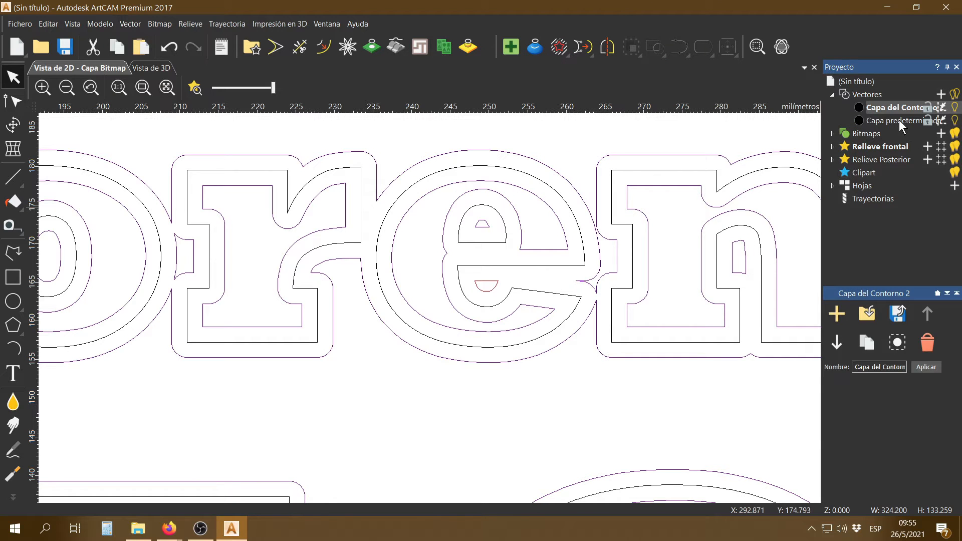
scroll(533, 248, "down", 5)
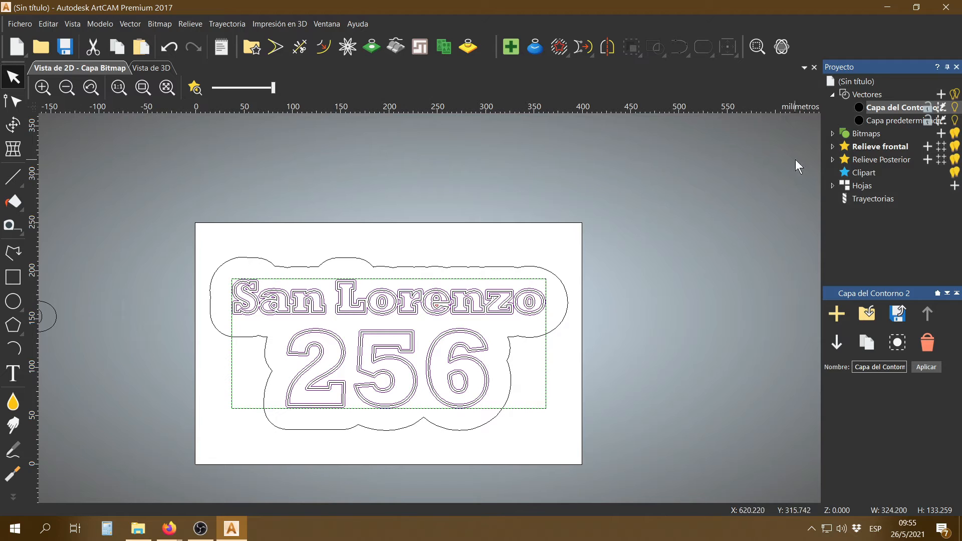
scroll(418, 314, "up", 4)
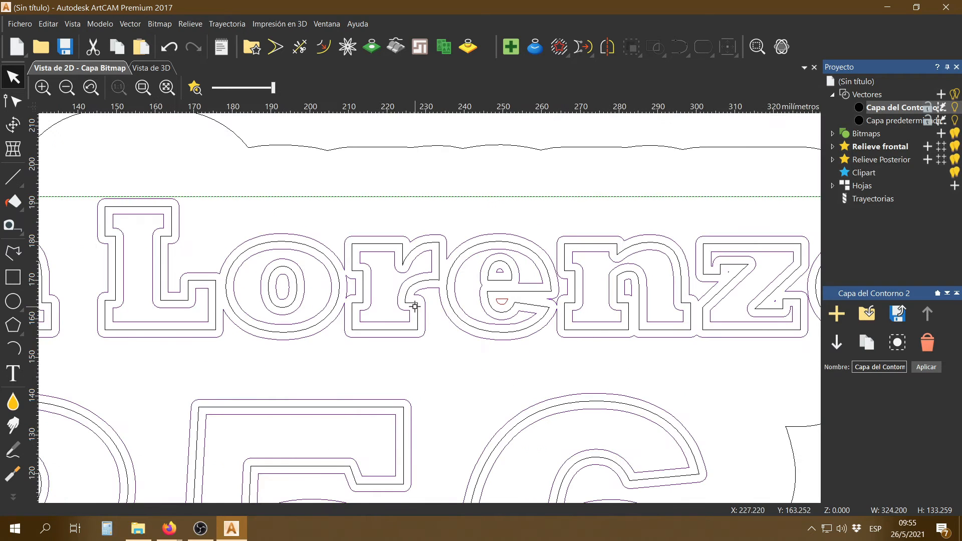
scroll(473, 278, "down", 2)
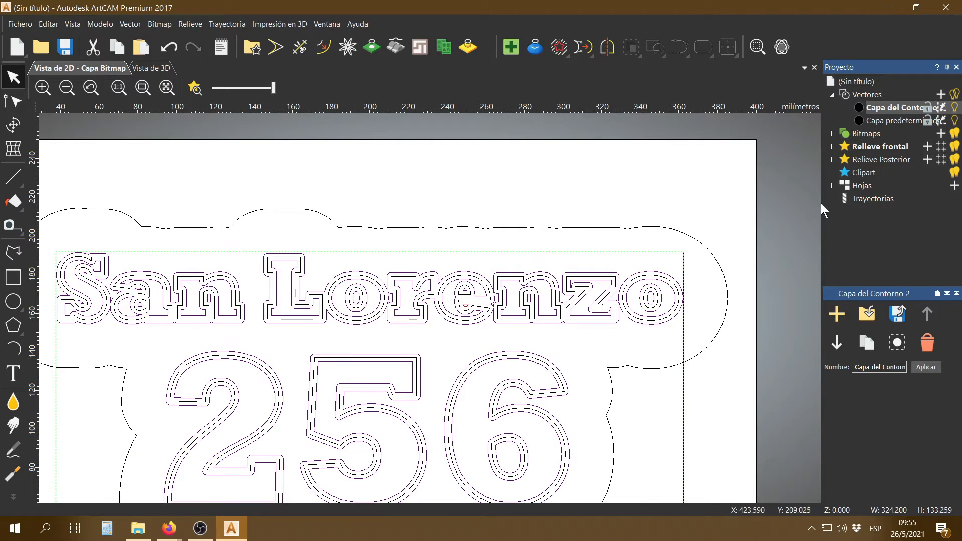
Step: Hide the default layer and rename the new contour layer to 'Offset de 2'
left_click(954, 121)
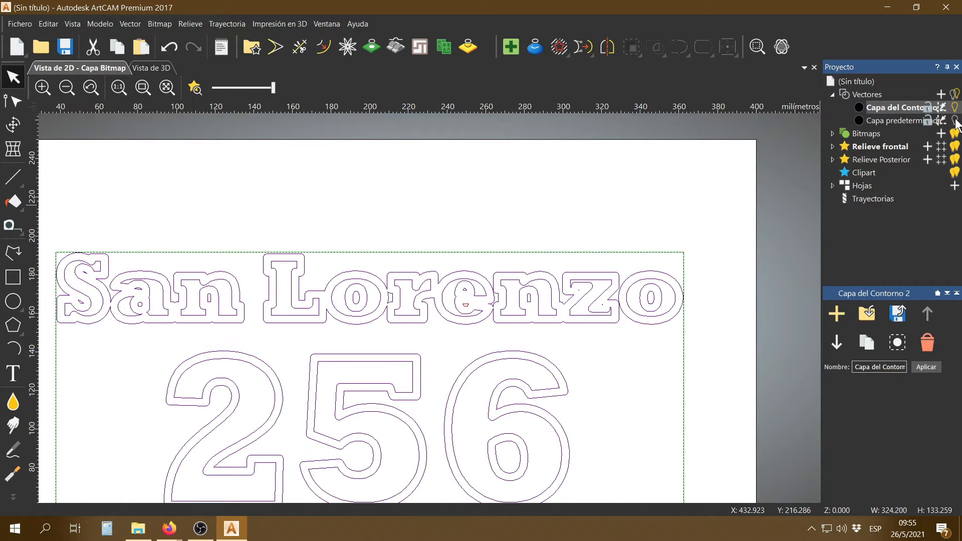
scroll(420, 331, "down", 3)
scroll(397, 301, "up", 3)
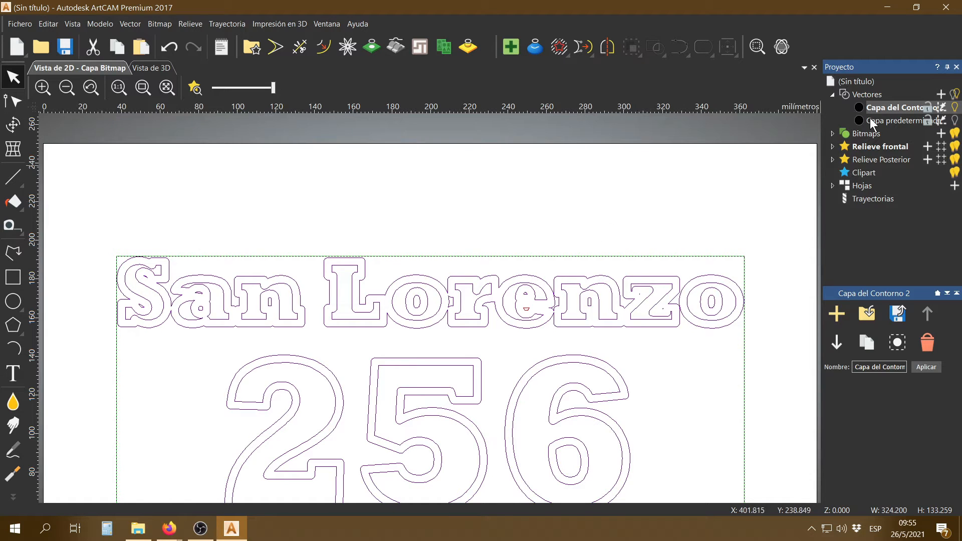
double_click(889, 107)
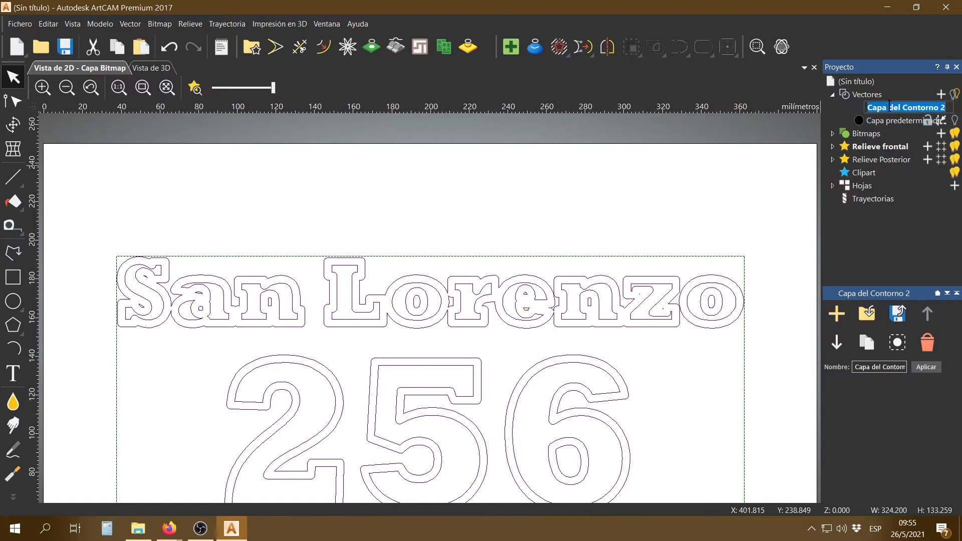
key("shift")
key("shift")
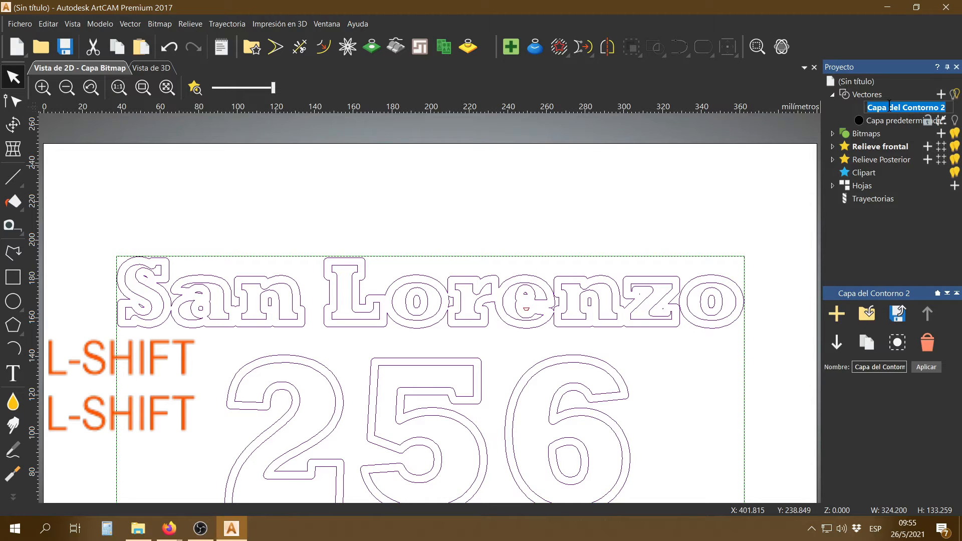
type("O")
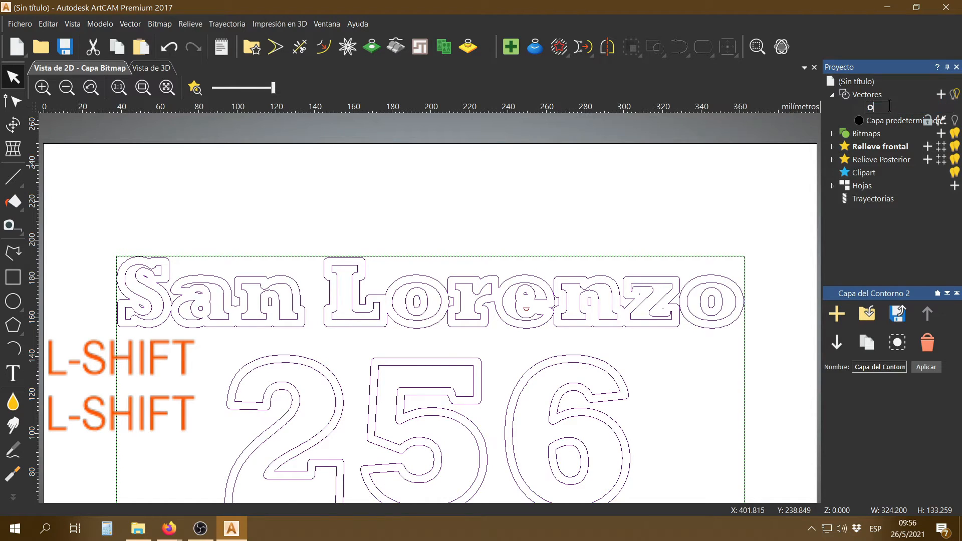
type("ffset de 2")
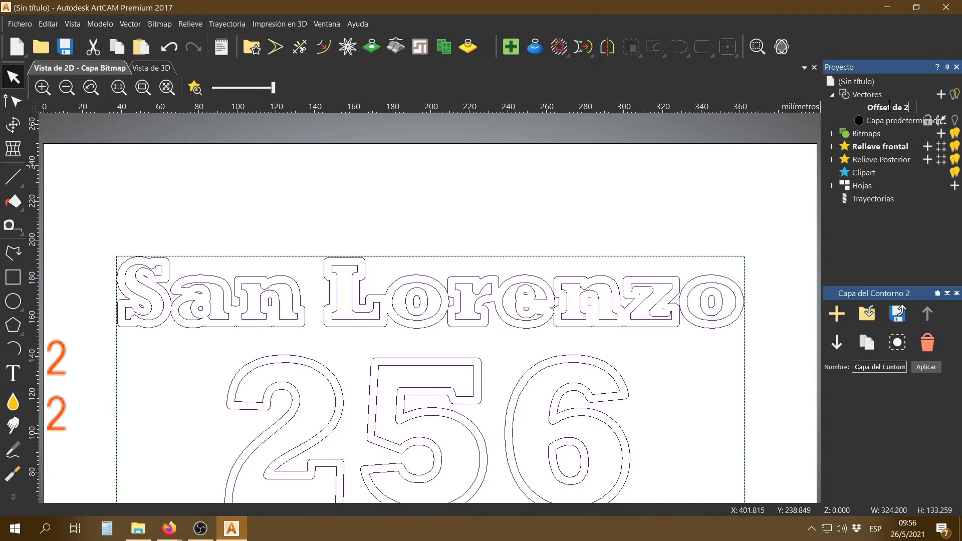
key("Return")
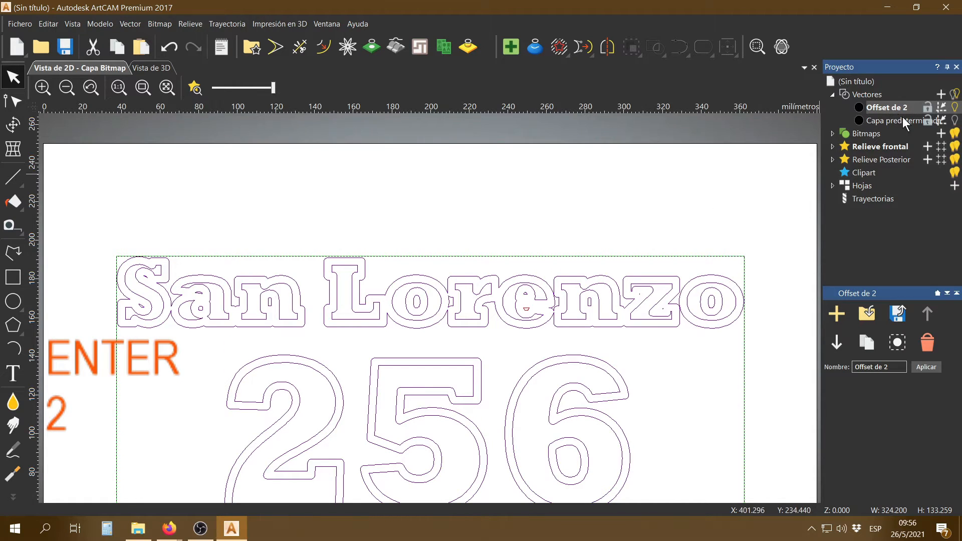
Step: Hide 'Offset de 2', show Capa predeterminada again, and select the lettering
left_click(954, 107)
left_click(894, 121)
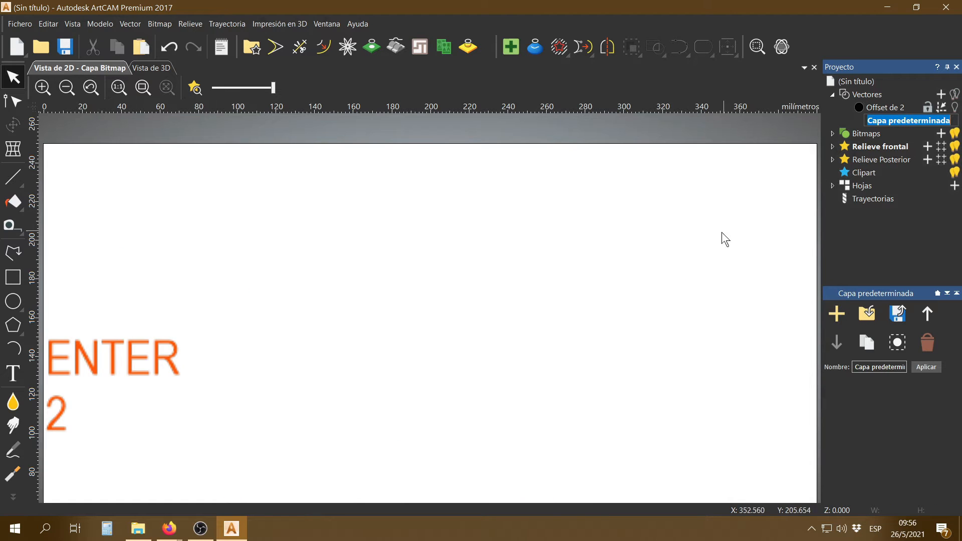
left_click(954, 120)
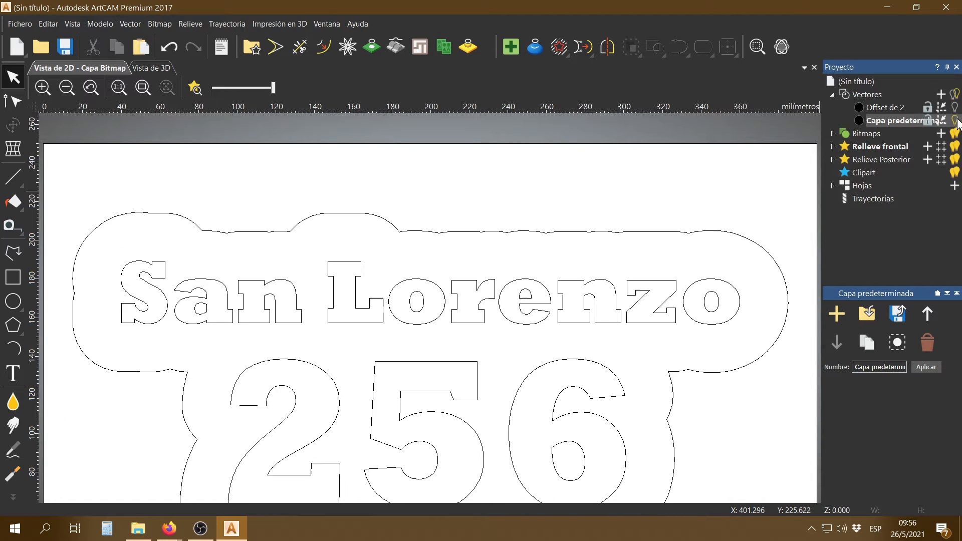
scroll(506, 311, "down", 2)
scroll(474, 313, "up", 2)
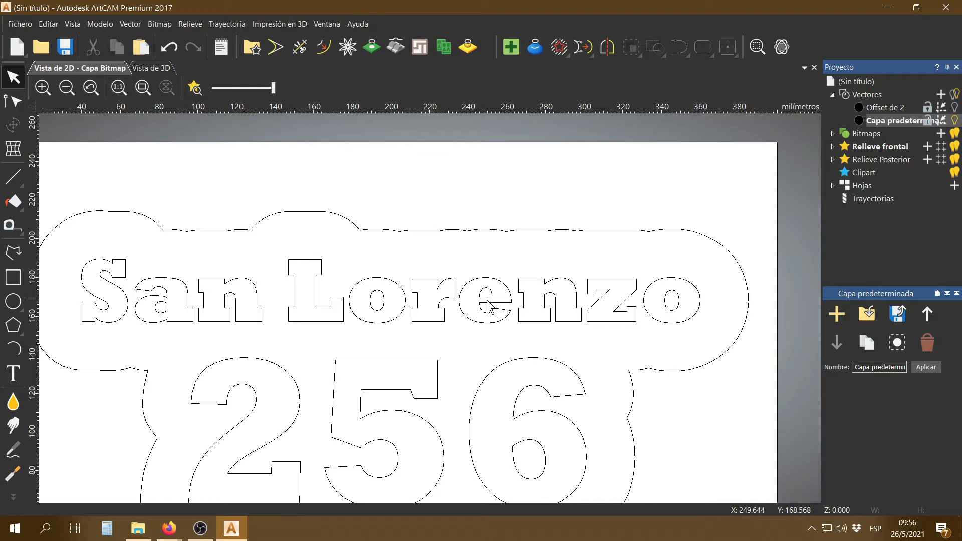
left_click(489, 302)
Step: Trial chamfered and interactive outward offsets on the lettering, undoing each
left_click(327, 55)
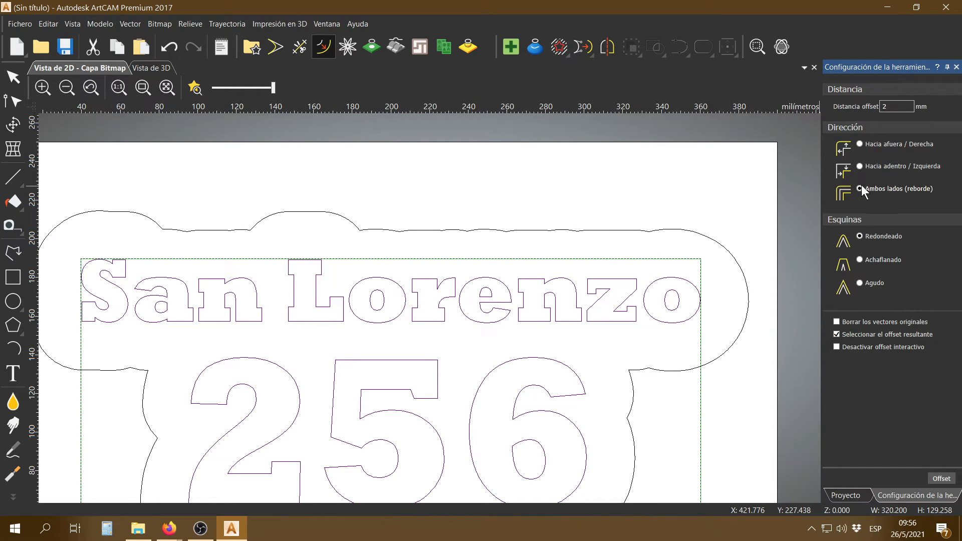
left_click(859, 259)
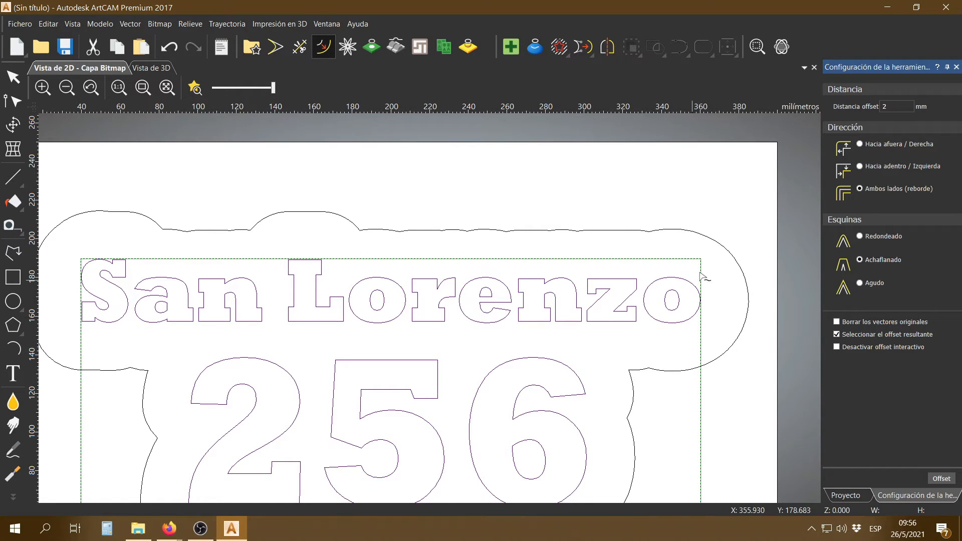
left_click(727, 278)
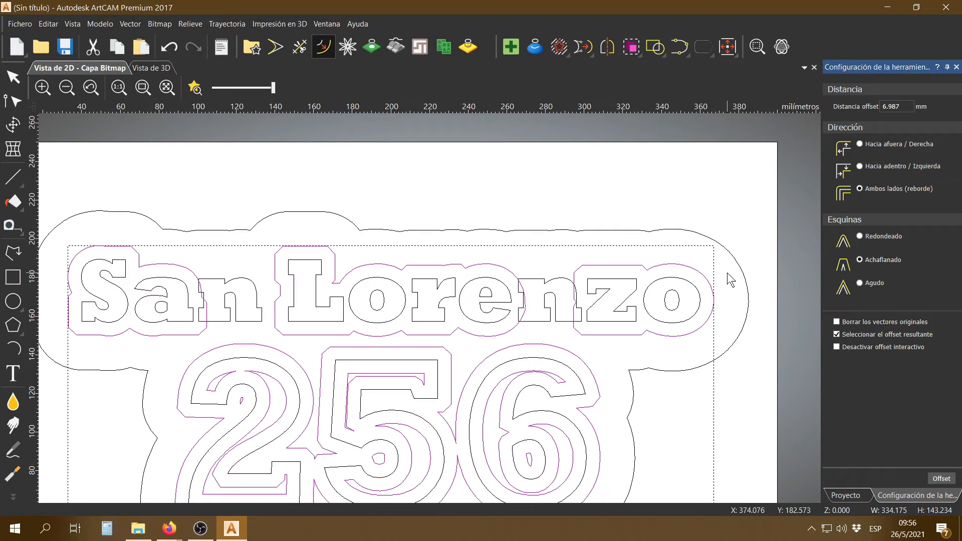
key("ctrl+z")
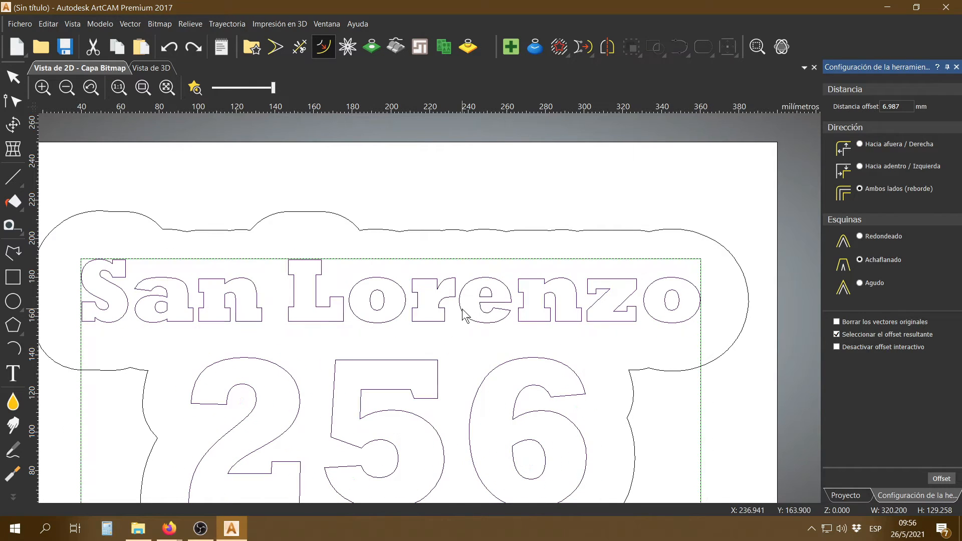
left_click(859, 144)
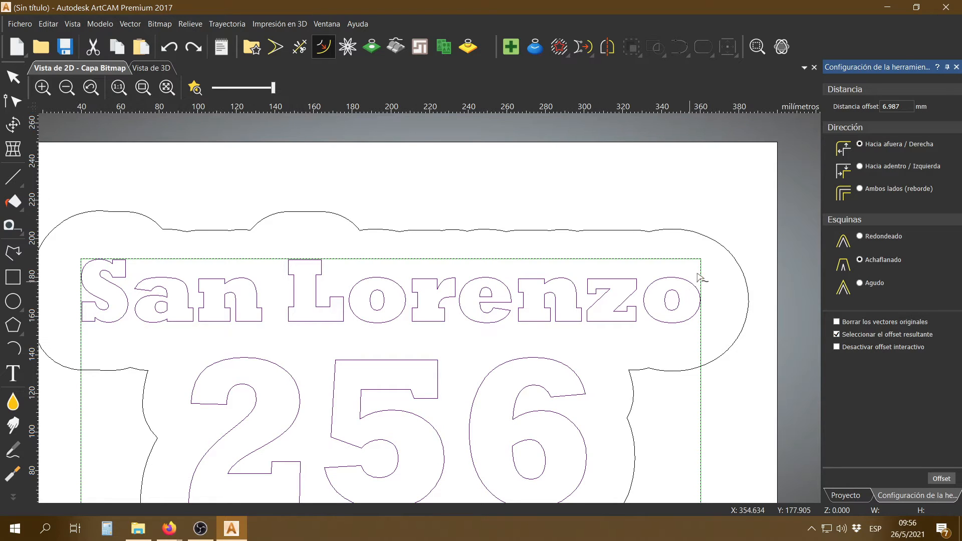
left_click_drag(702, 272, 700, 278)
scroll(593, 398, "up", 5)
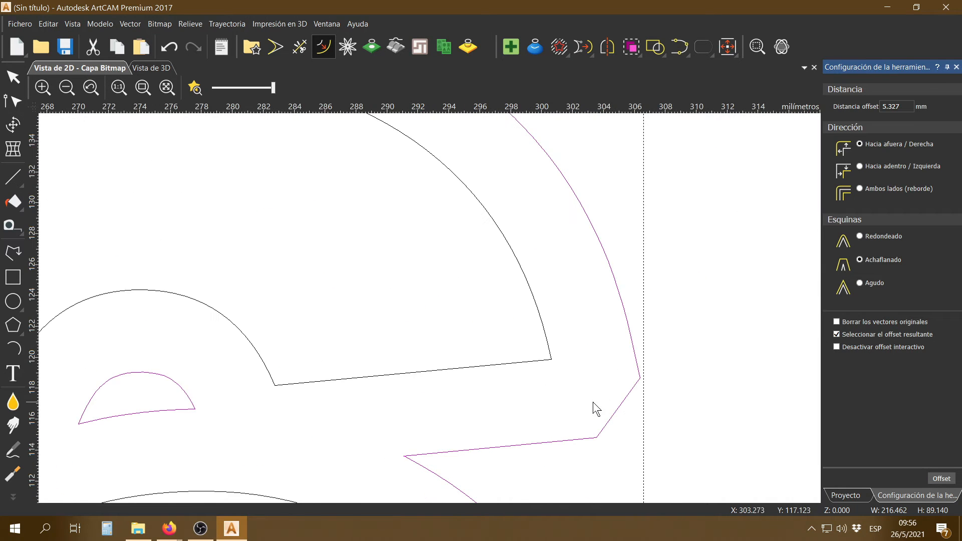
scroll(606, 398, "down", 3)
key("ctrl+z")
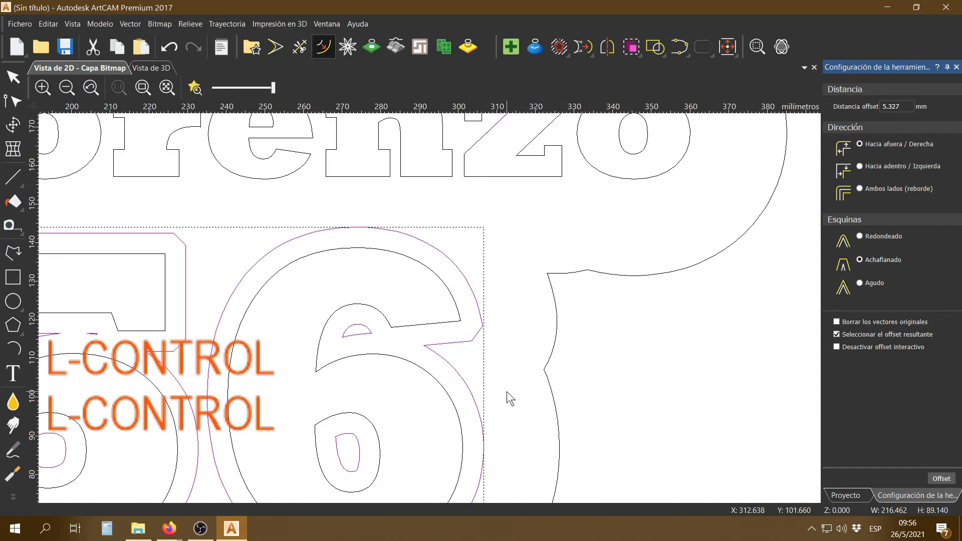
Step: Apply a sharp-cornered outward offset with a 35% maximum offset distance
left_click(858, 283)
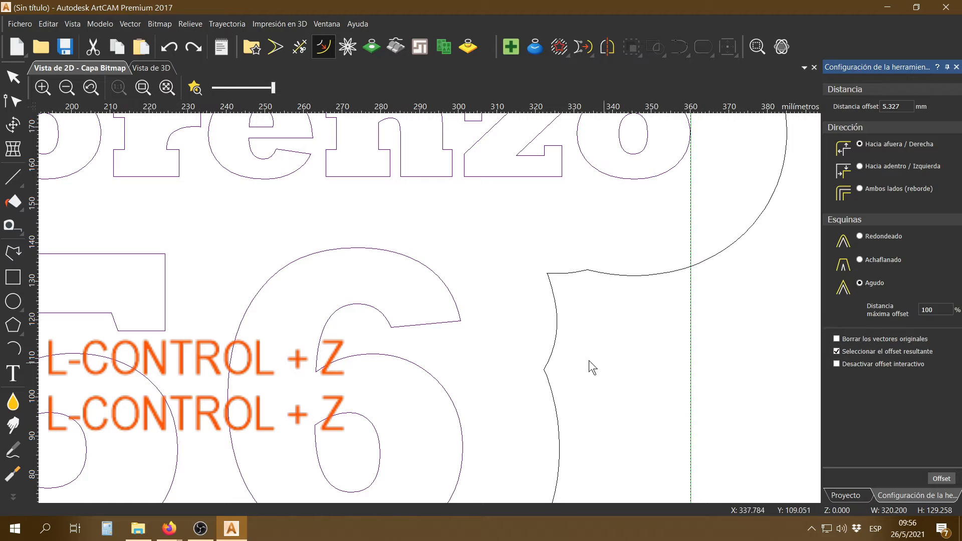
double_click(932, 309)
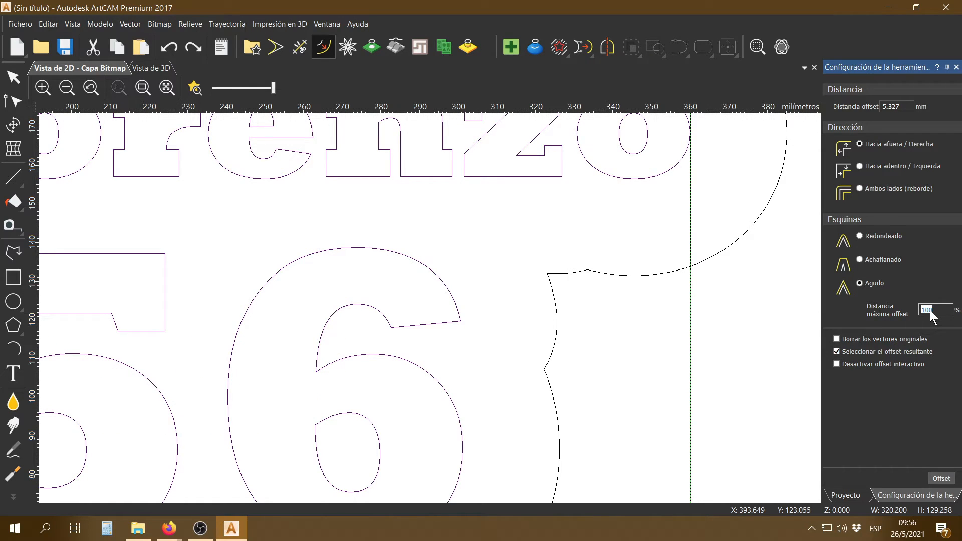
type("35")
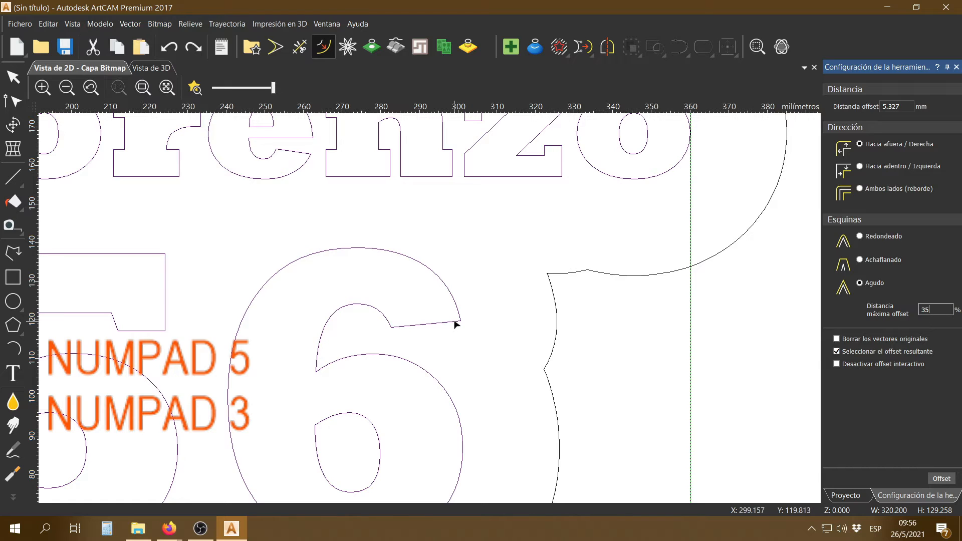
left_click_drag(457, 321, 470, 336)
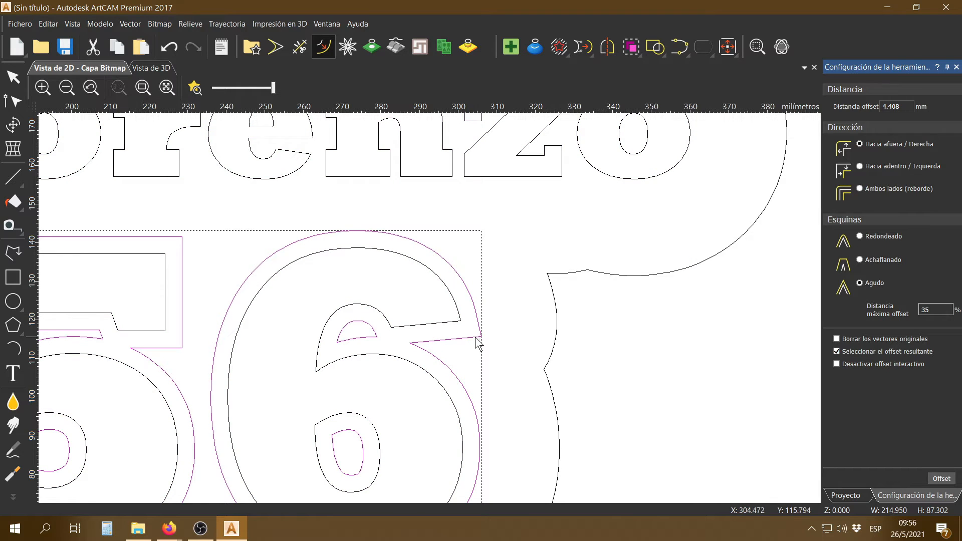
key("ctrl+z")
key("ctrl+z")
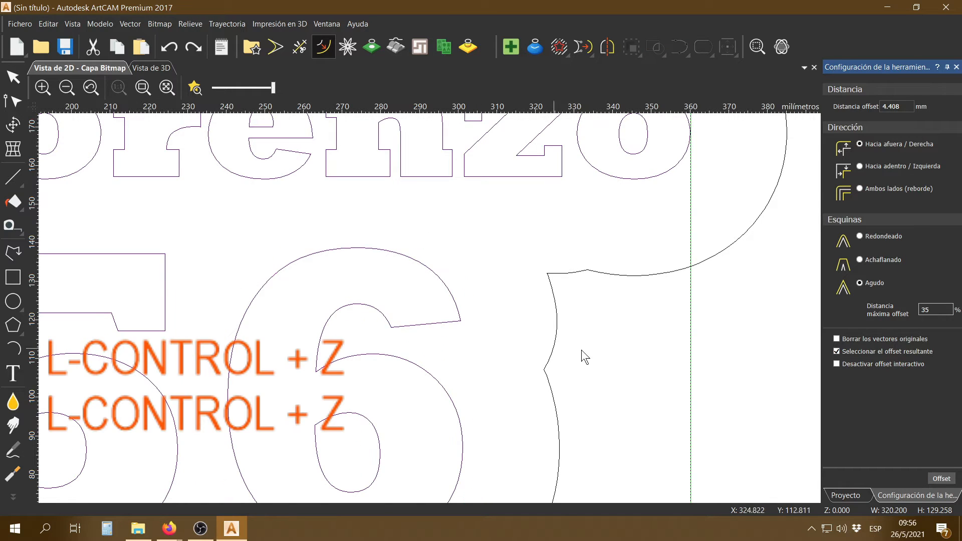
double_click(933, 310)
key("Return")
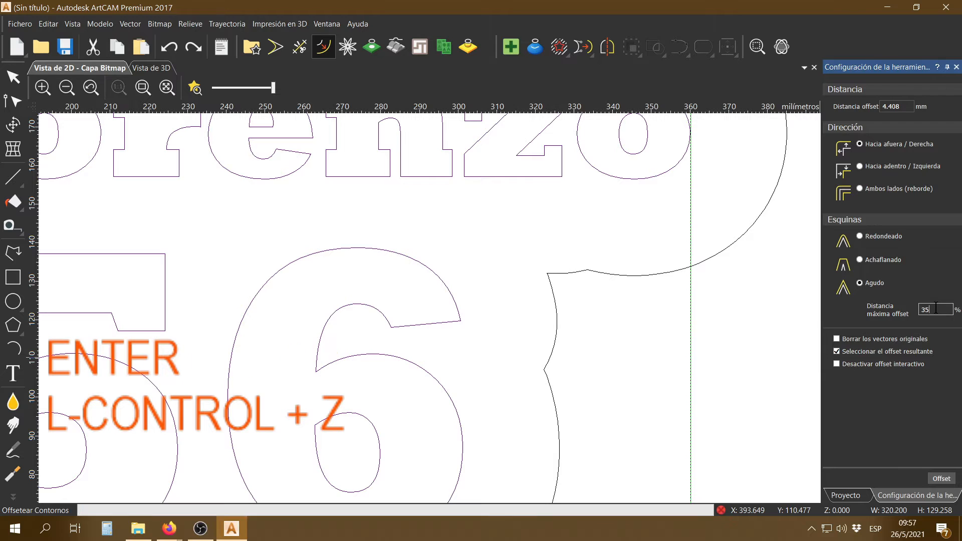
Step: Zoom in on the sharp offset corners around 256, then delete that offset
scroll(440, 326, "up", 4)
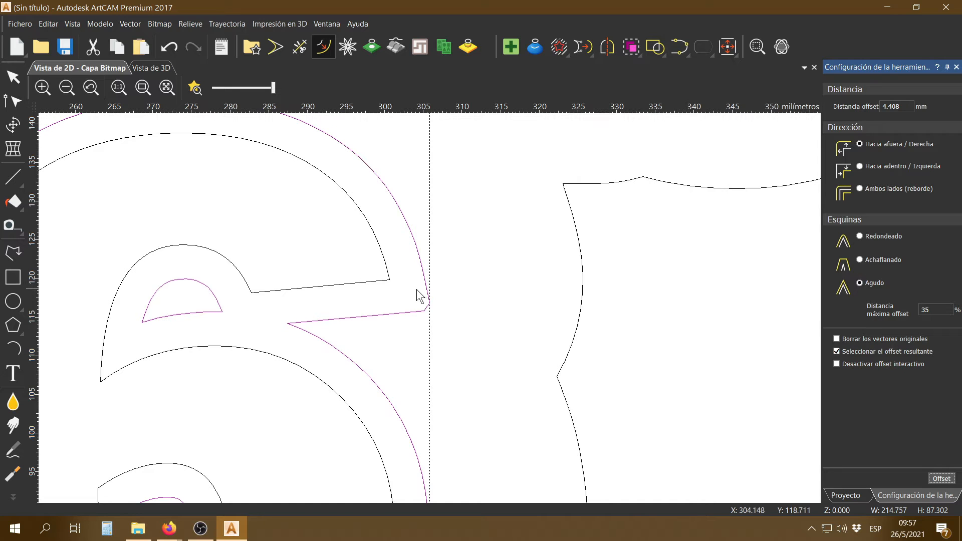
scroll(420, 297, "up", 2)
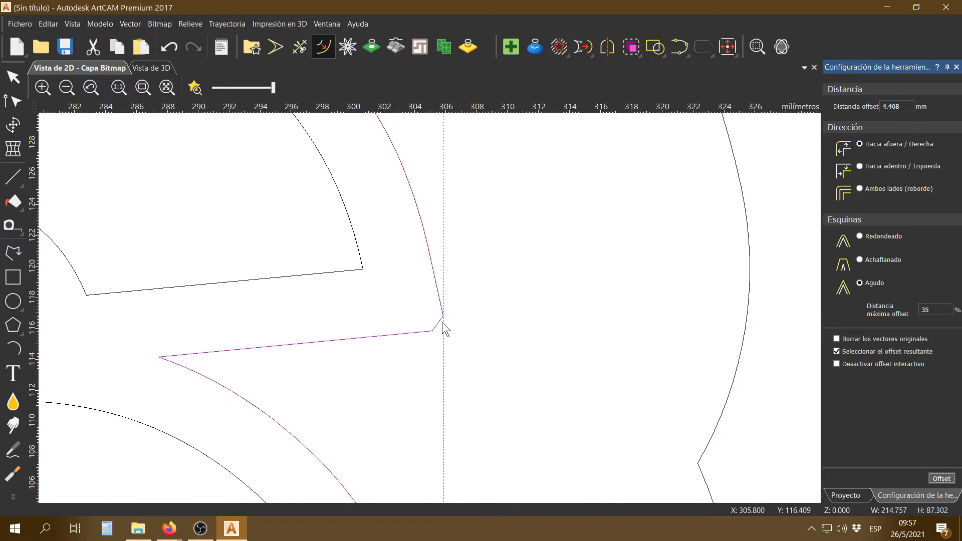
scroll(435, 329, "down", 2)
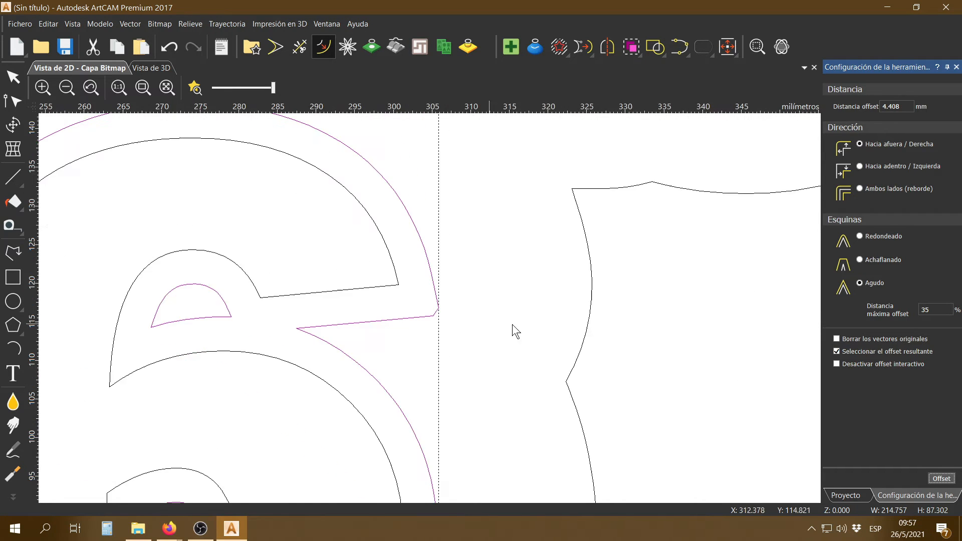
scroll(408, 354, "down", 5)
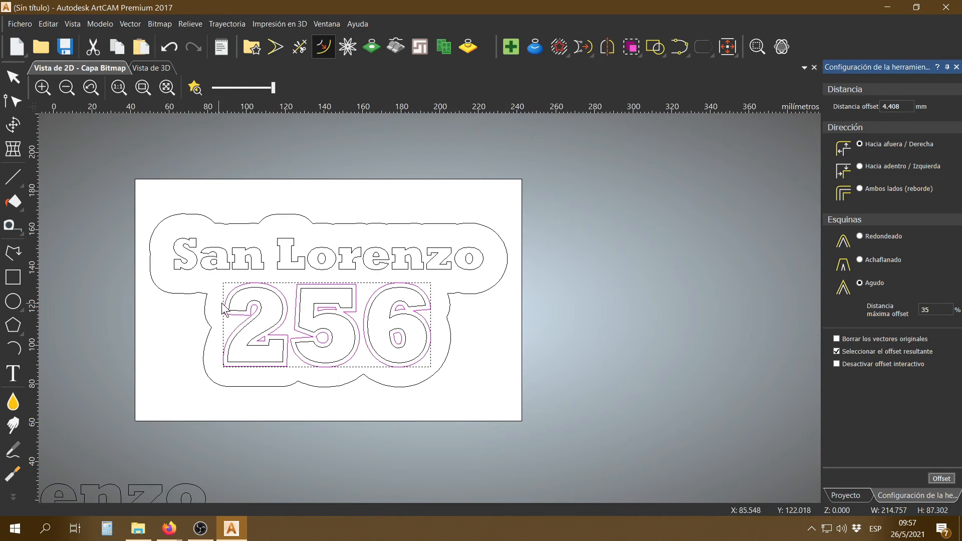
scroll(254, 300, "up", 5)
scroll(386, 379, "up", 2)
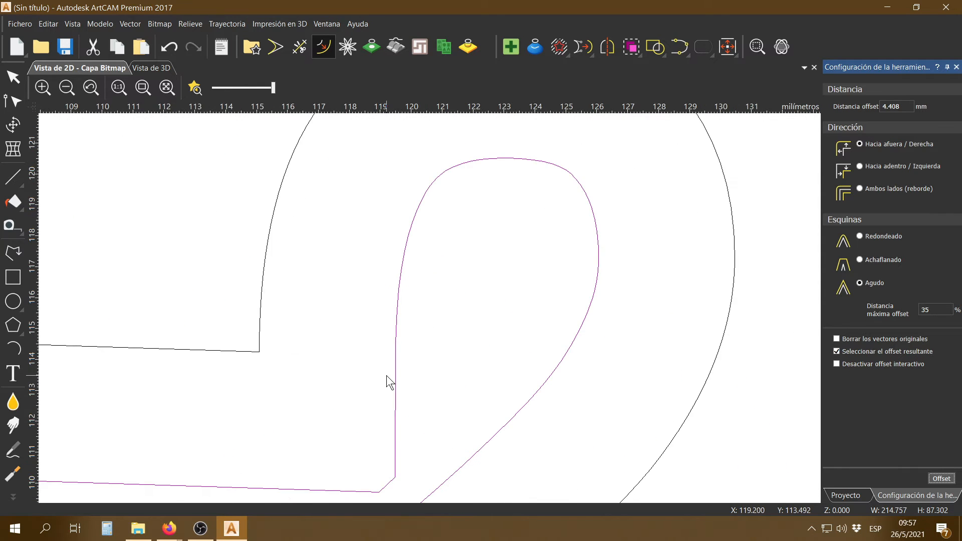
scroll(386, 375, "down", 4)
scroll(386, 375, "down", 3)
scroll(493, 406, "up", 5)
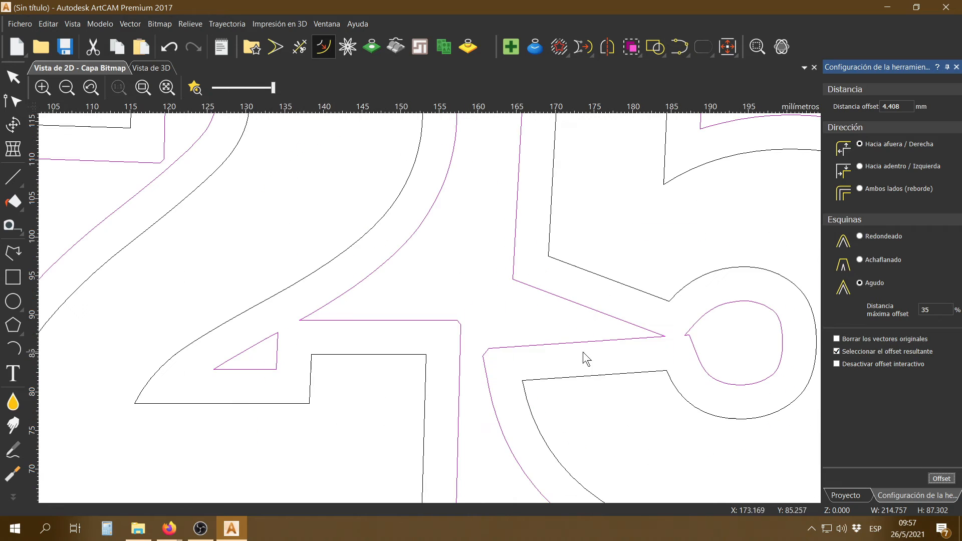
scroll(660, 340, "down", 4)
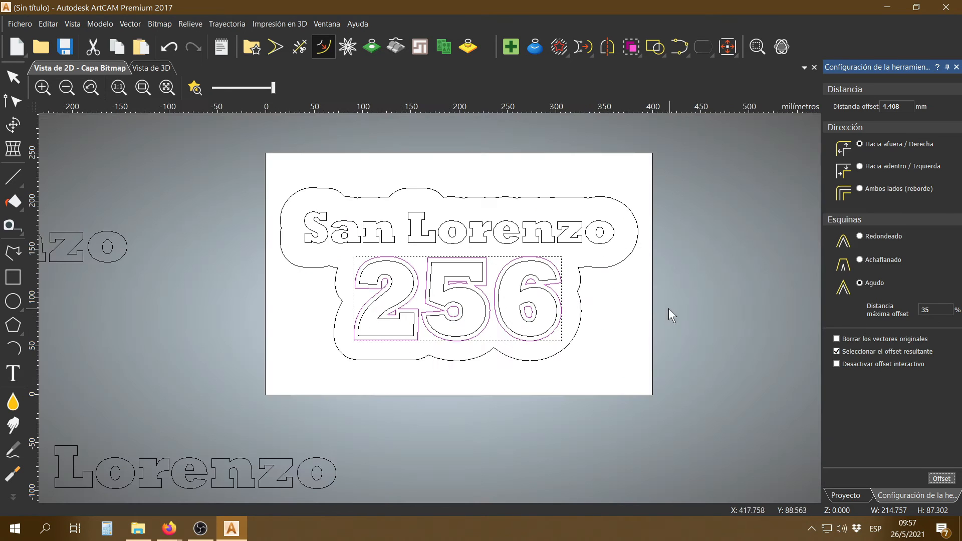
scroll(555, 275, "up", 3)
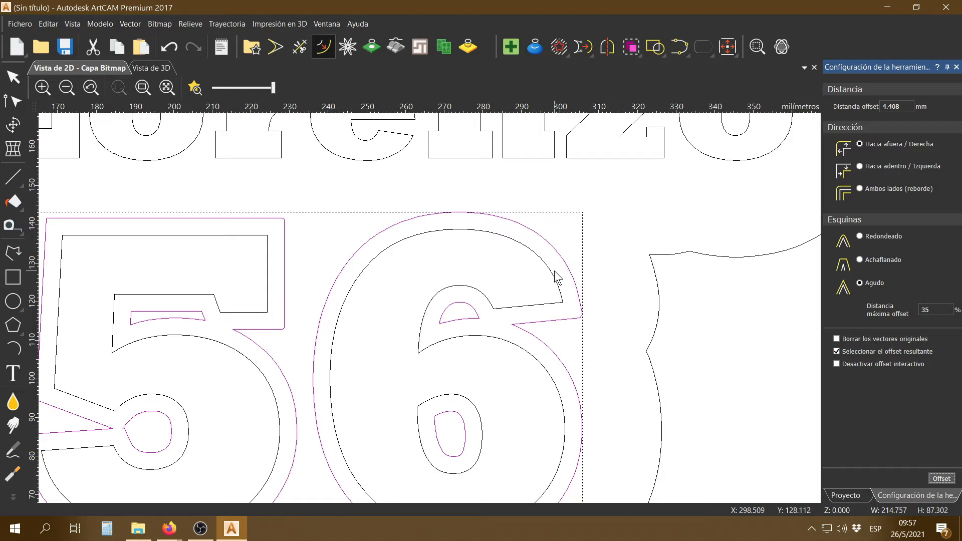
key("Delete")
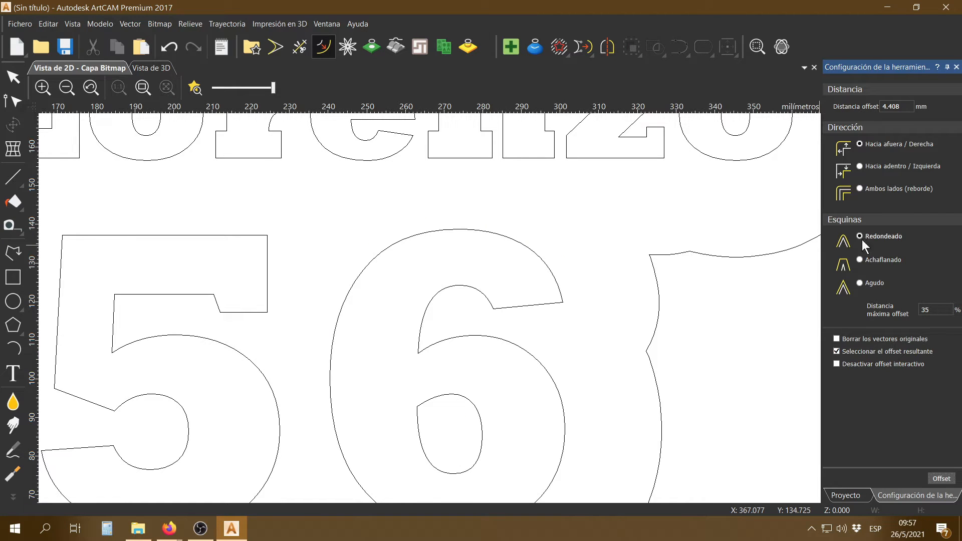
Step: Drag a 16.29 mm rounded offset outward around the San Lorenzo 256 lettering
scroll(489, 281, "down", 3)
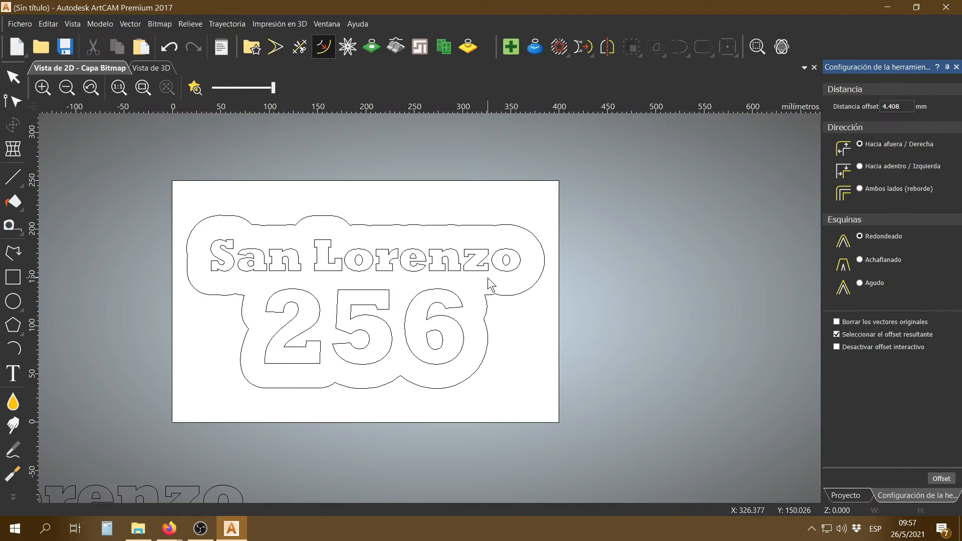
left_click(487, 272)
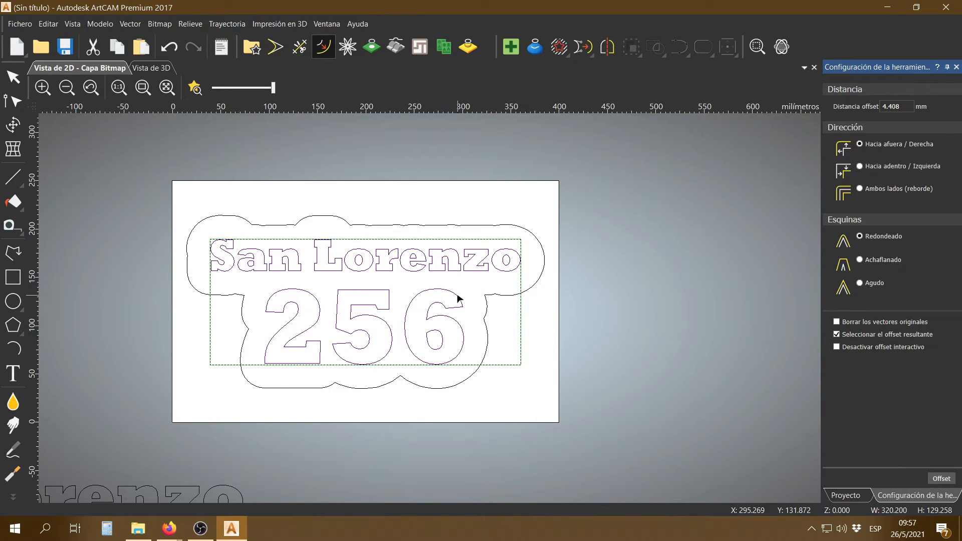
scroll(459, 300, "up", 2)
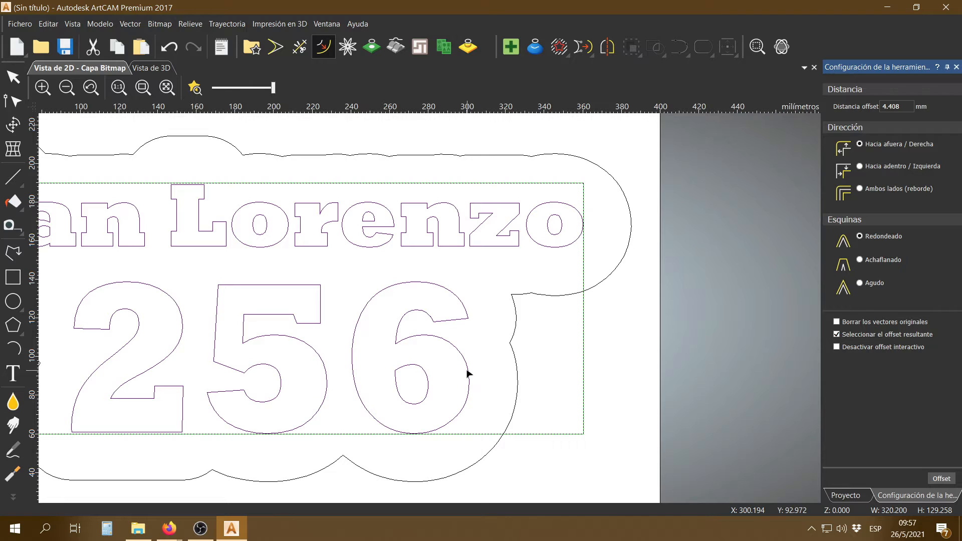
left_click_drag(467, 370, 502, 375)
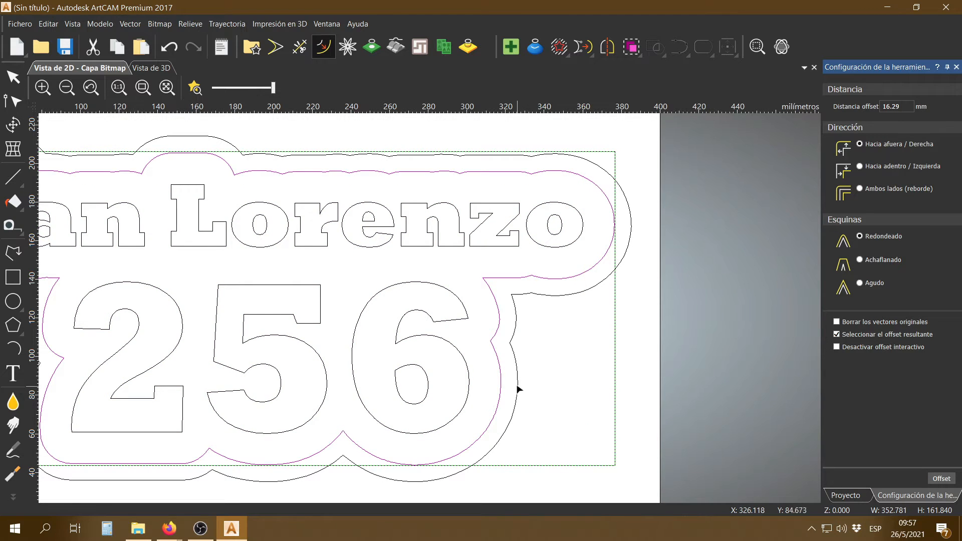
Step: Add a 12.178 mm rounded border outside the existing outer outline
left_click(518, 385)
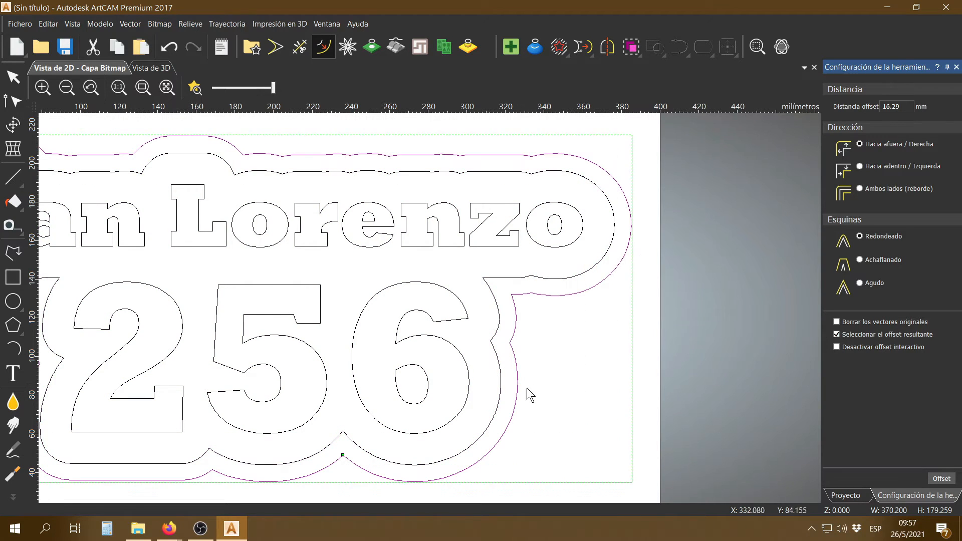
left_click_drag(519, 397, 548, 428)
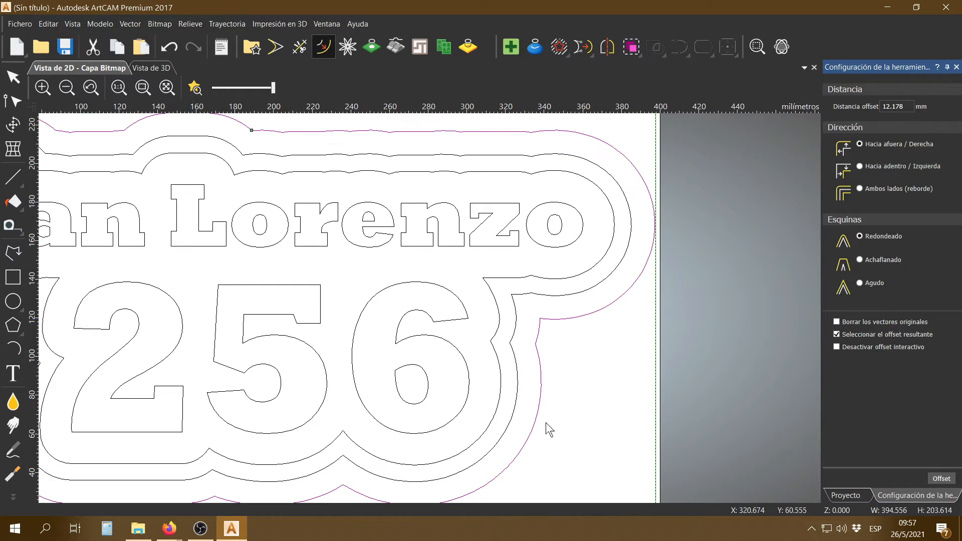
scroll(573, 407, "down", 1)
scroll(415, 335, "up", 1)
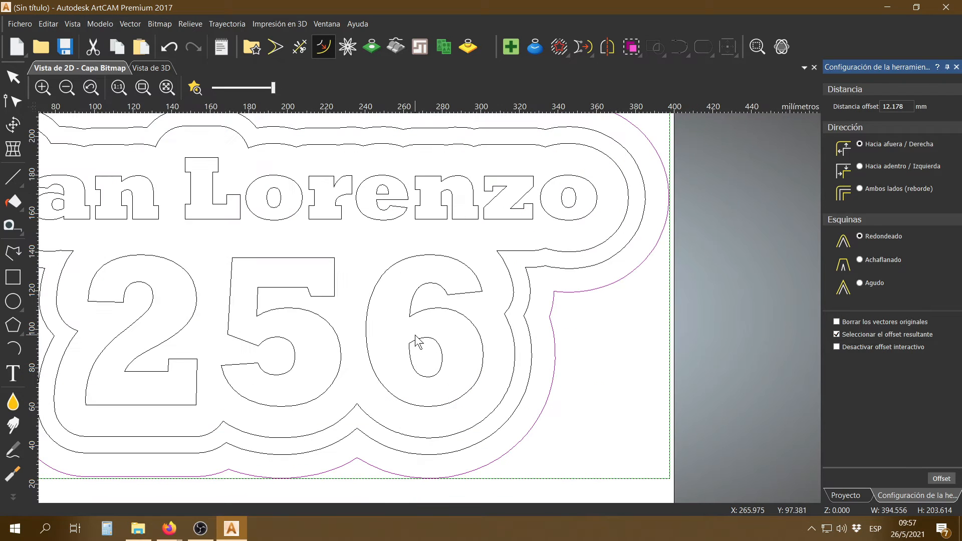
key("Escape")
scroll(501, 318, "down", 1)
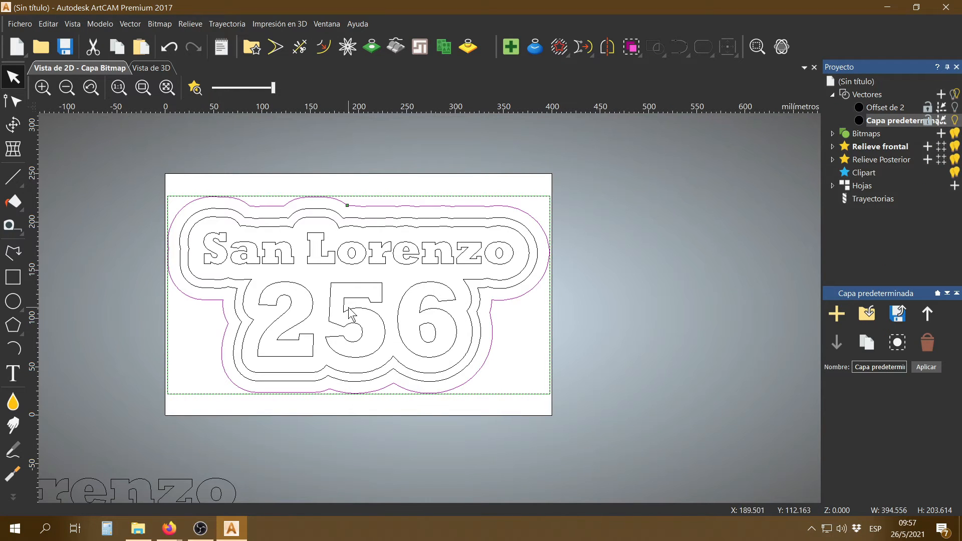
Step: Deselect the new rounded offset and bring up the Trayectorias toolpath panel
left_click(394, 290)
scroll(358, 255, "up", 1)
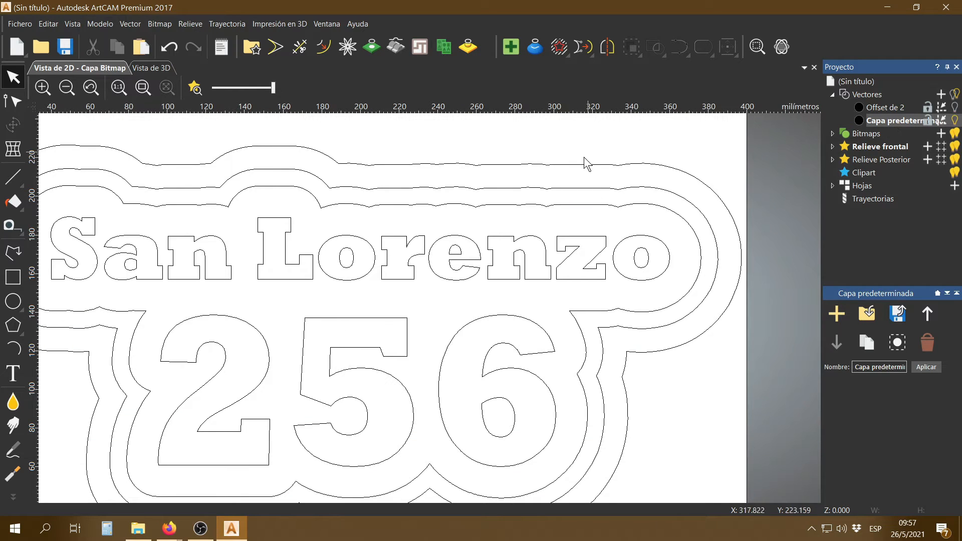
scroll(300, 222, "down", 1)
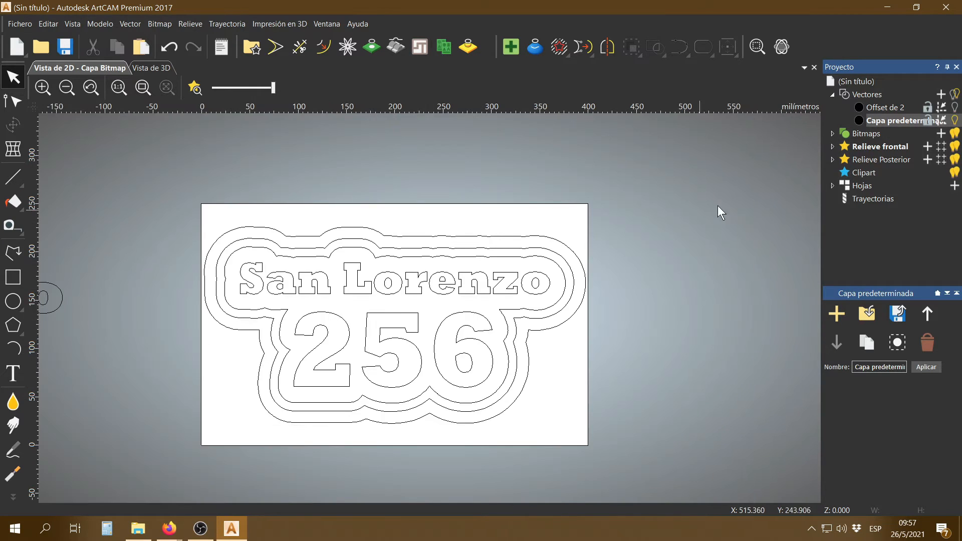
scroll(366, 270, "up", 1)
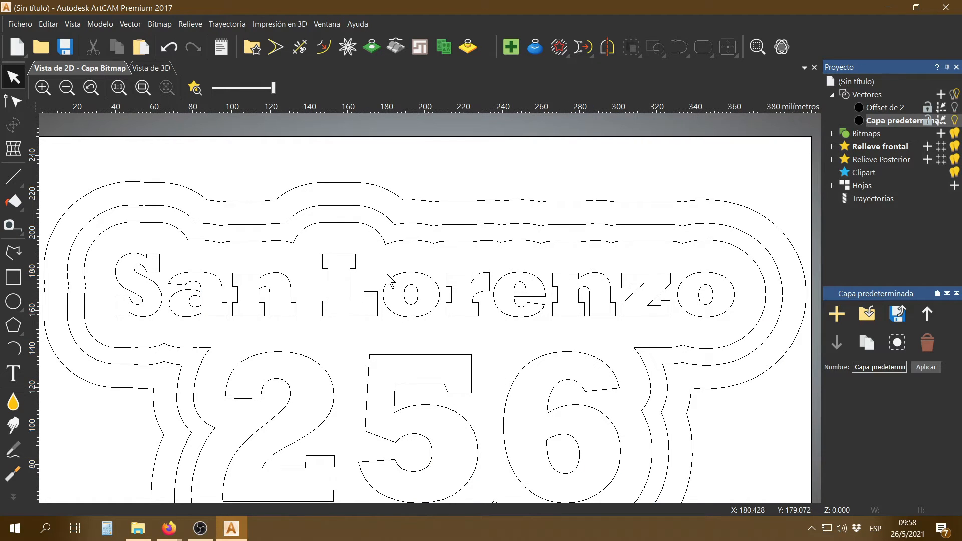
left_click(871, 199)
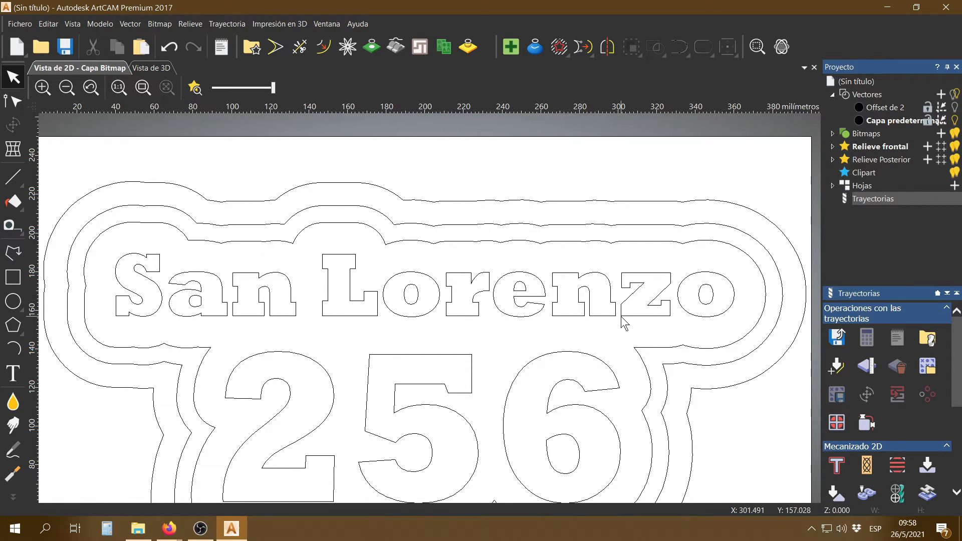
Step: Start a V-carving toolpath with Limitar la profundidad máxima unticked, then open the carving tool database
left_click(929, 465)
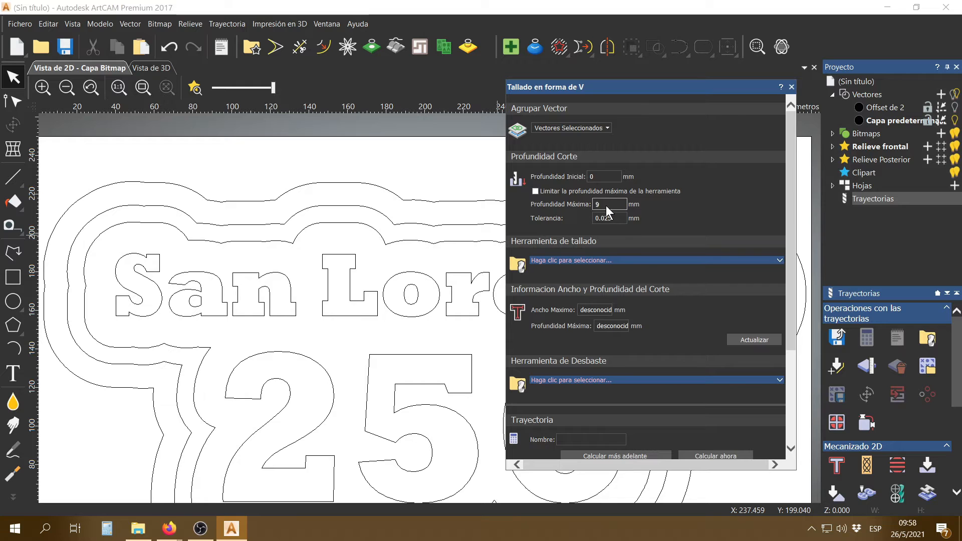
left_click(534, 191)
scroll(384, 328, "down", 5)
scroll(384, 327, "up", 5)
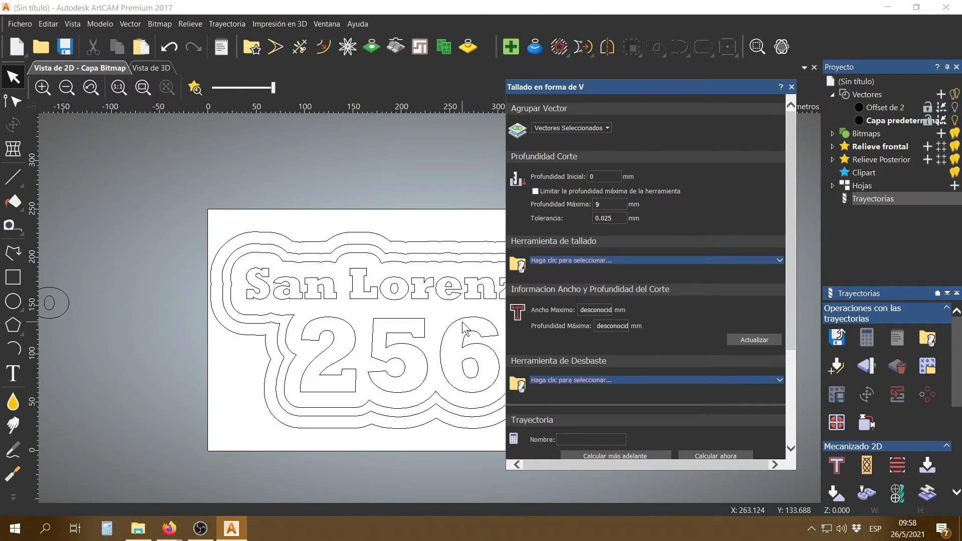
left_click(601, 262)
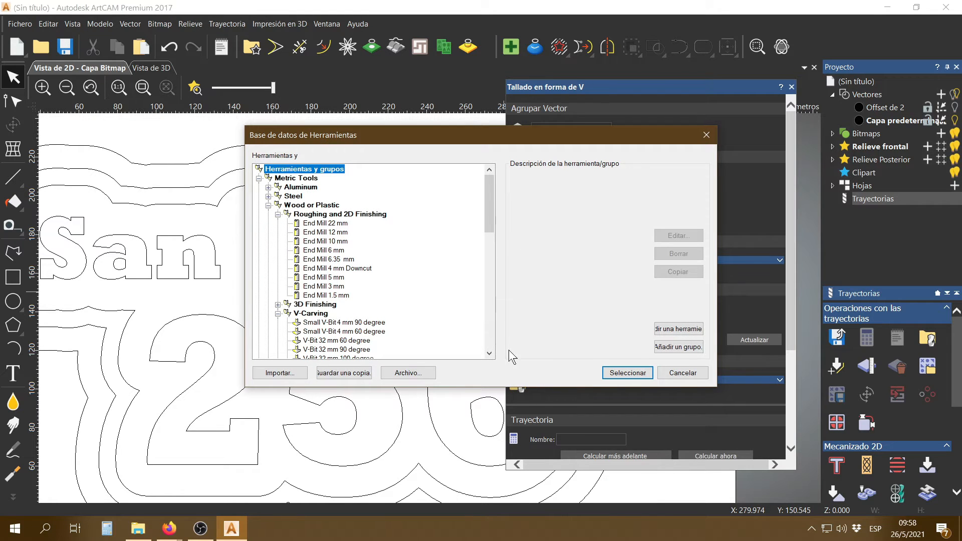
Step: Collapse the tool groups and review the Metric Tools group in the tool database
left_click(278, 215)
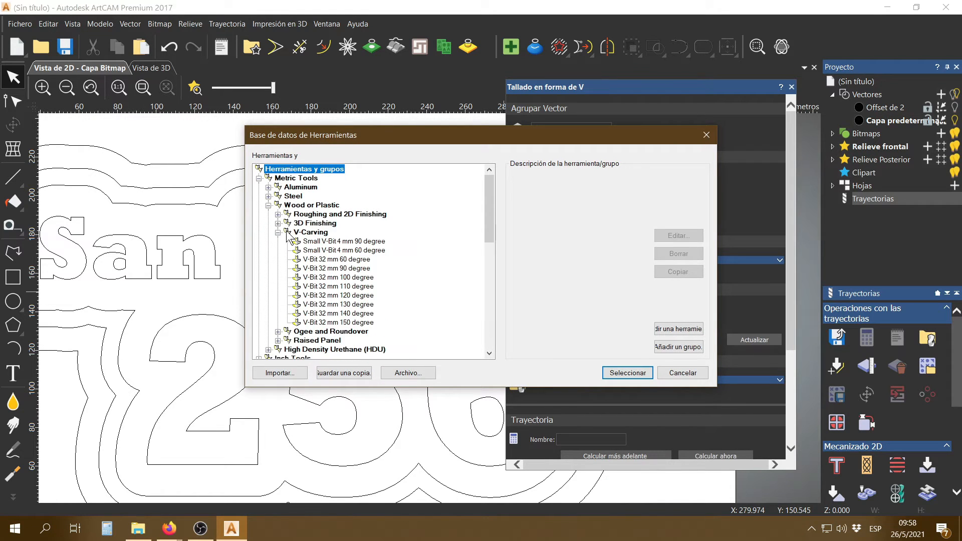
left_click(278, 233)
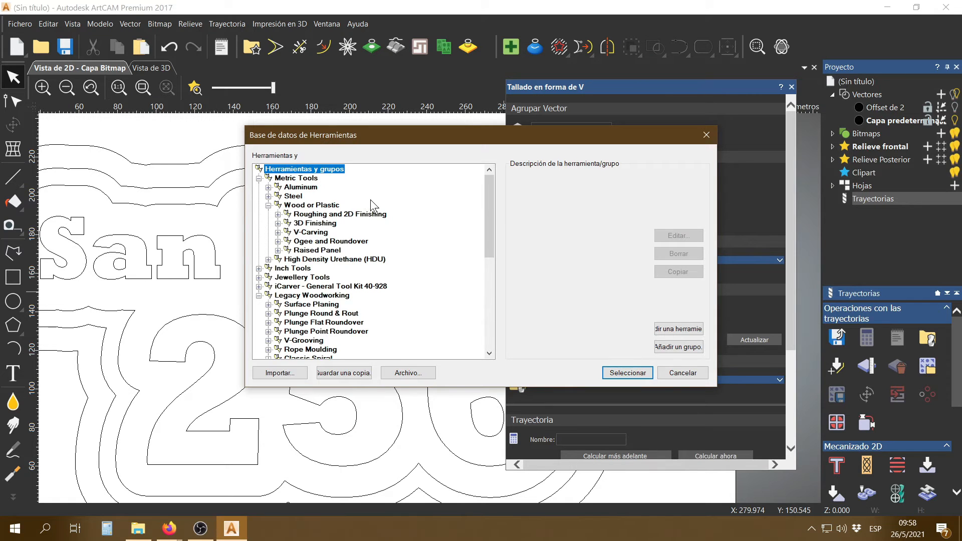
left_click(296, 178)
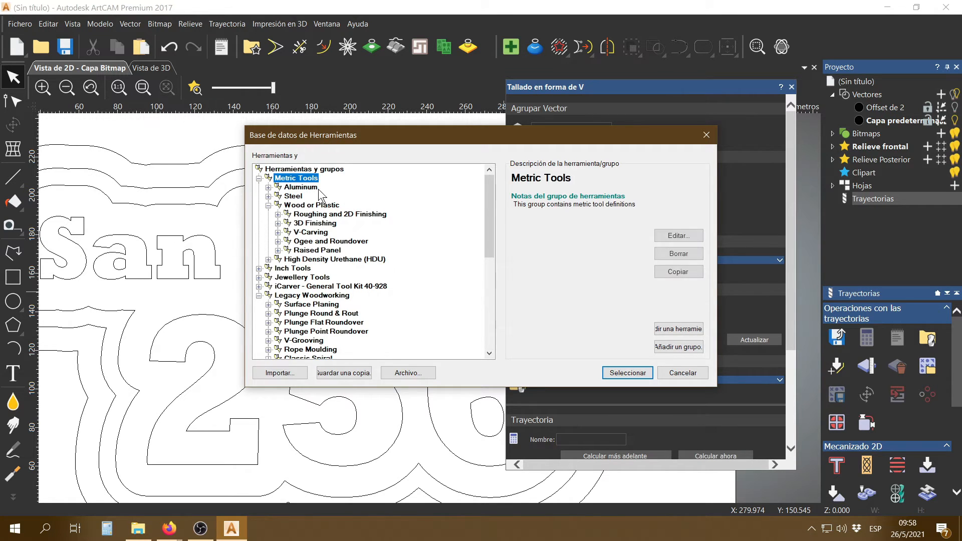
scroll(363, 304, "down", 8)
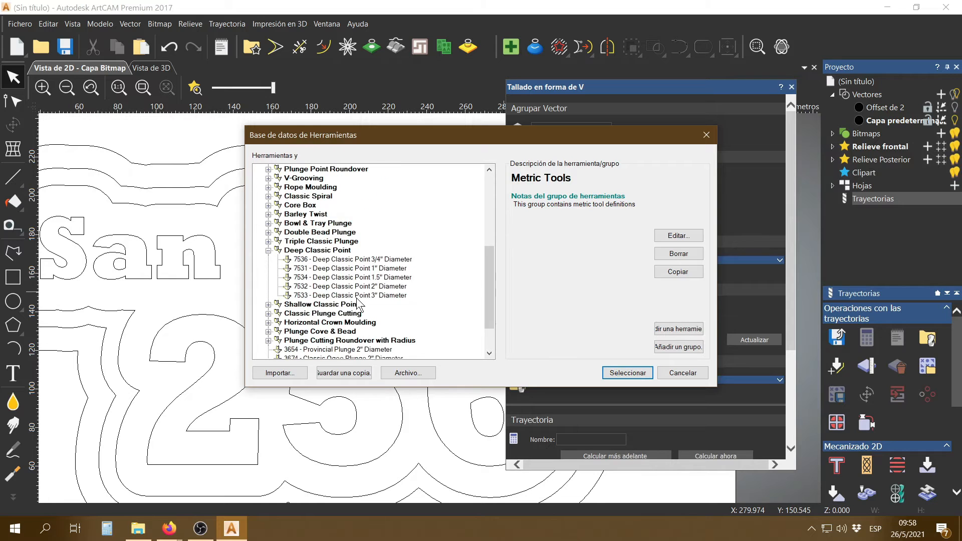
scroll(342, 315, "up", 5)
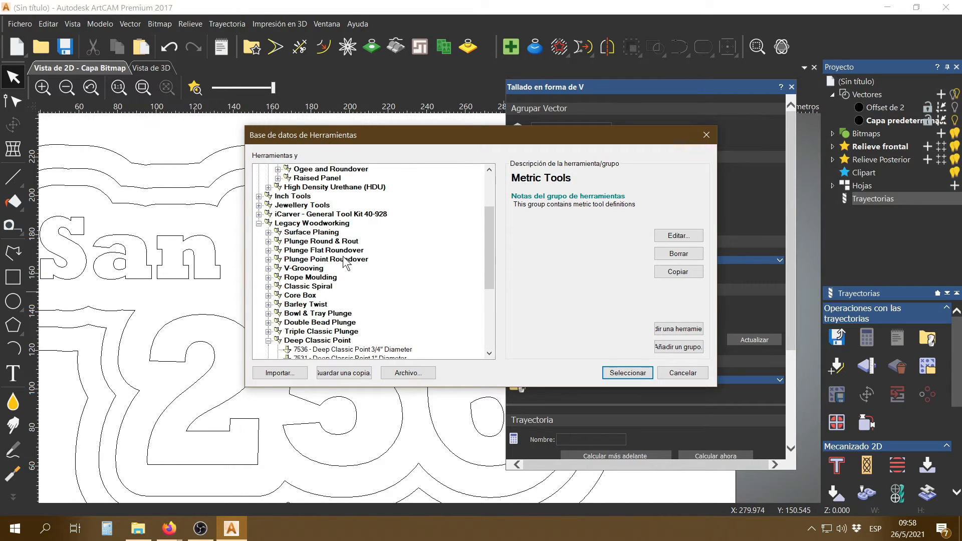
scroll(345, 262, "up", 1)
scroll(344, 261, "up", 1)
scroll(342, 260, "up", 1)
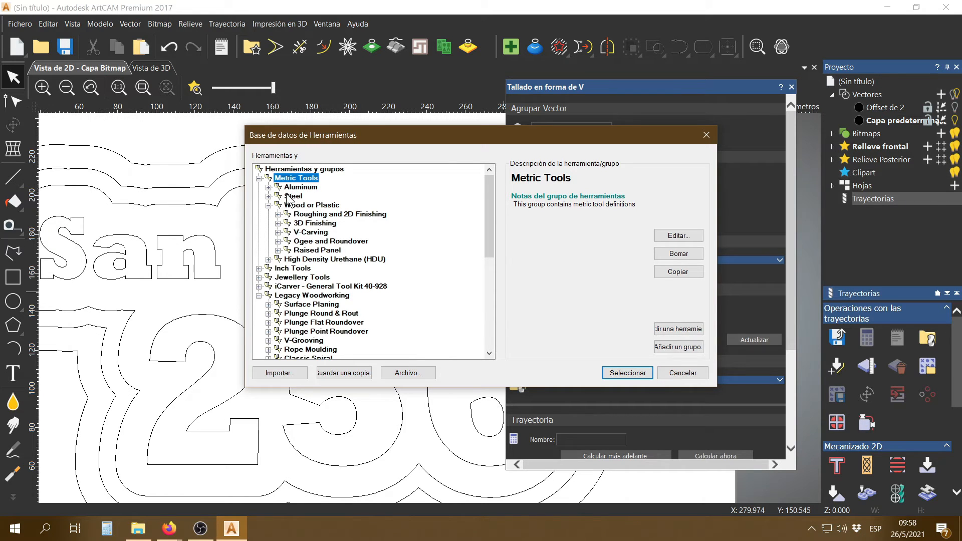
Step: Expand Roughing and 2D Finishing > V-Carving and double-click V-Bit 32 mm 90 degree as carving tool
left_click(306, 214)
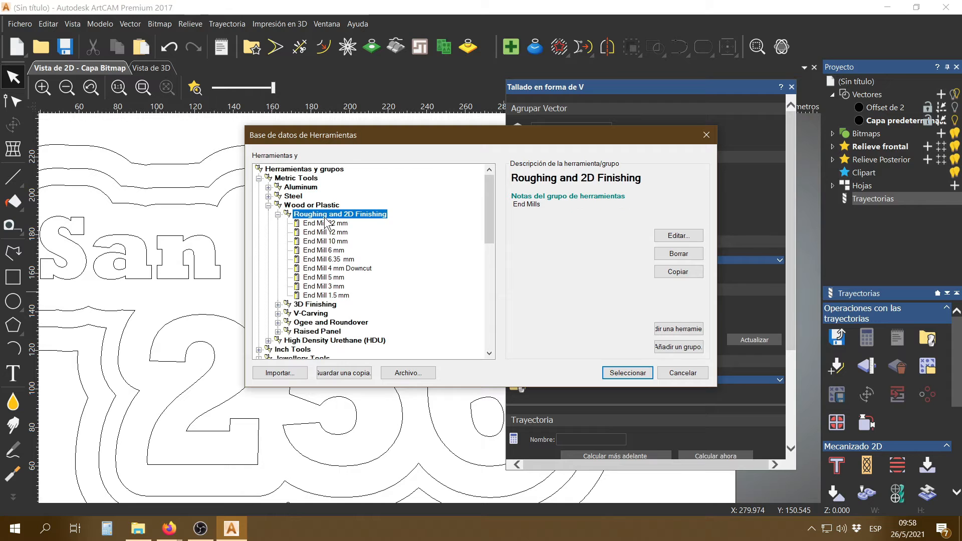
left_click(277, 313)
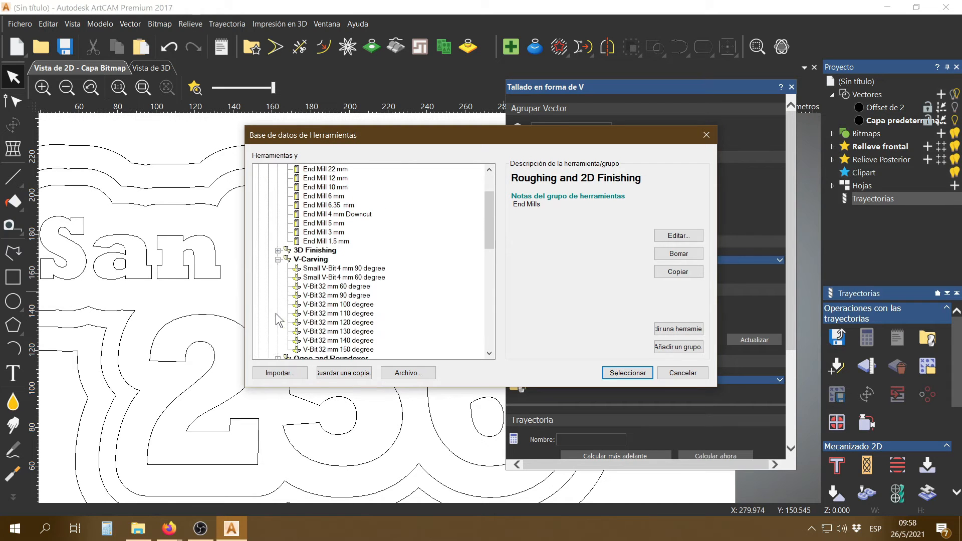
left_click(314, 259)
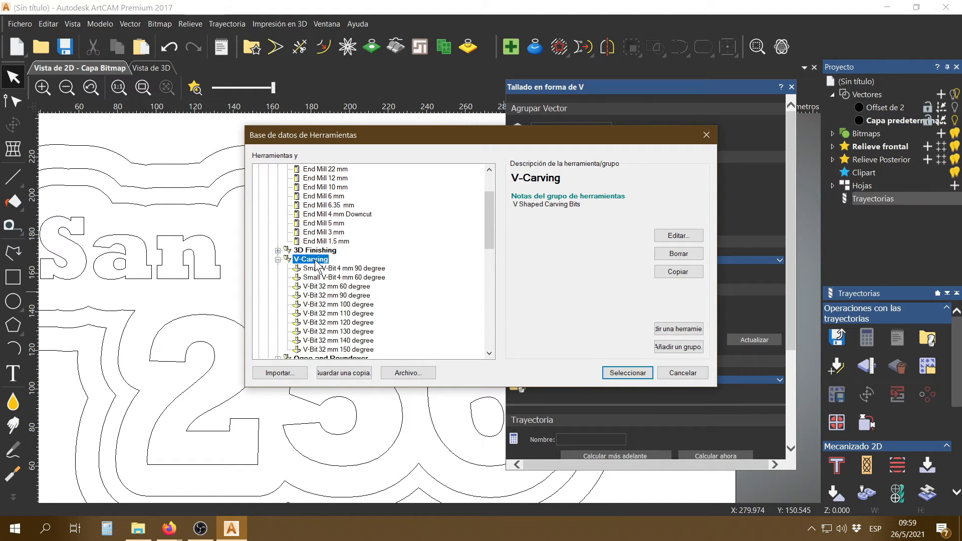
left_click(333, 287)
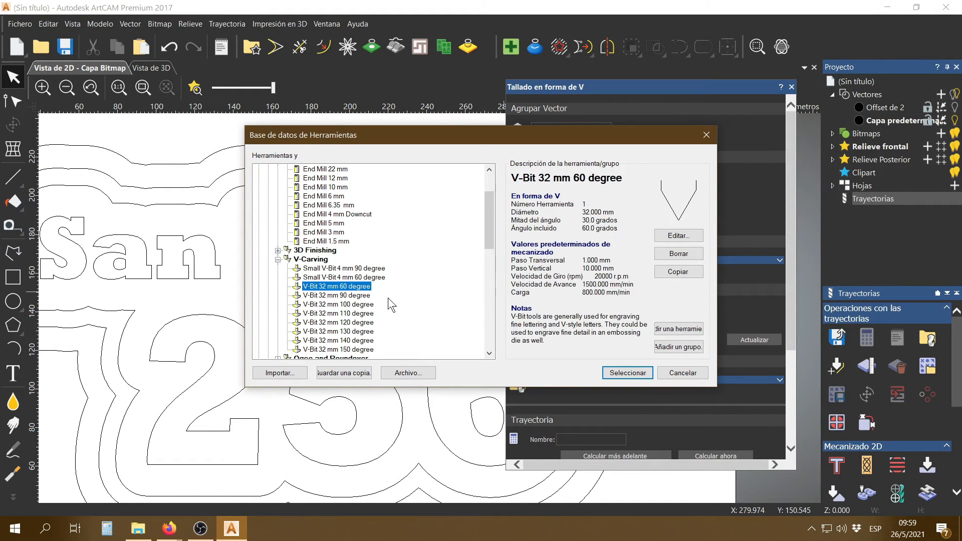
left_click(356, 296)
scroll(345, 299, "up", 1)
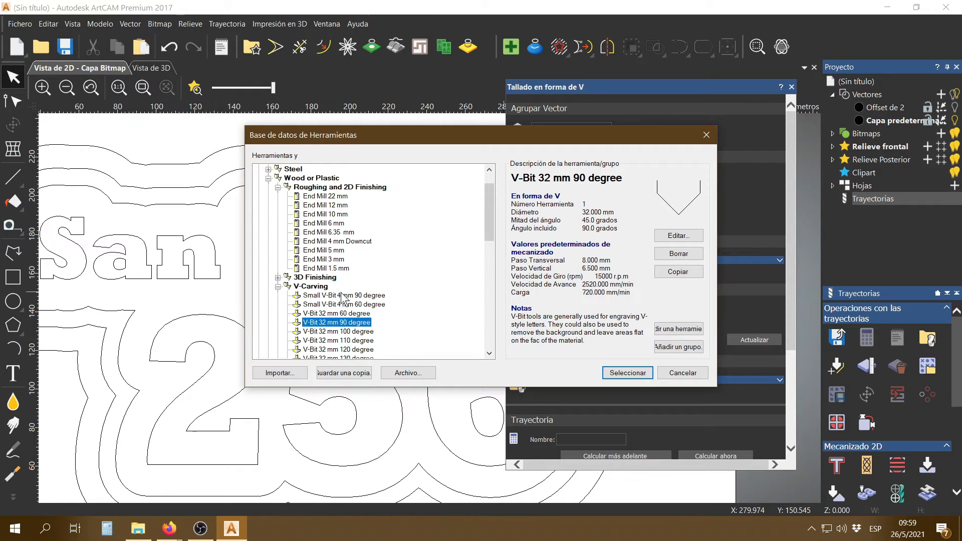
scroll(335, 327, "down", 1)
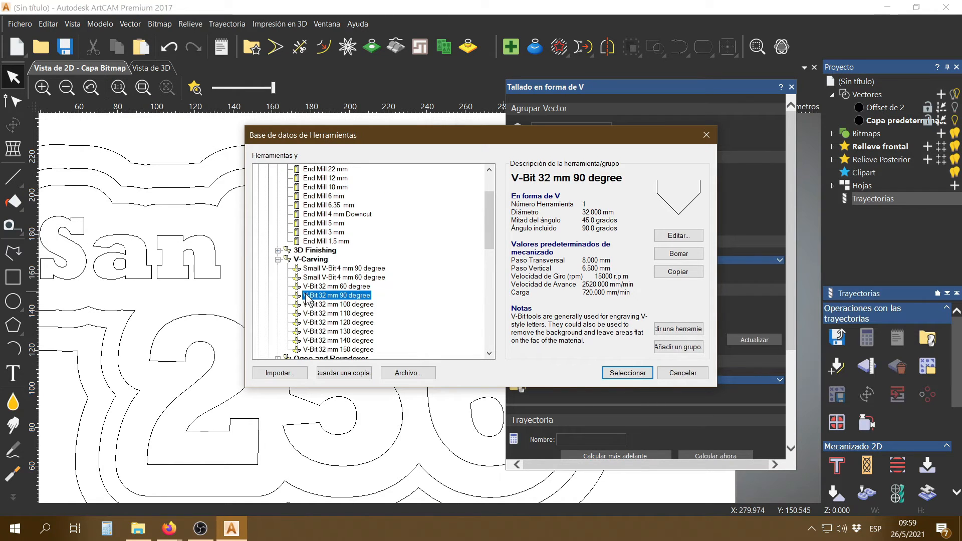
left_click_drag(527, 212, 618, 213)
left_click(622, 216)
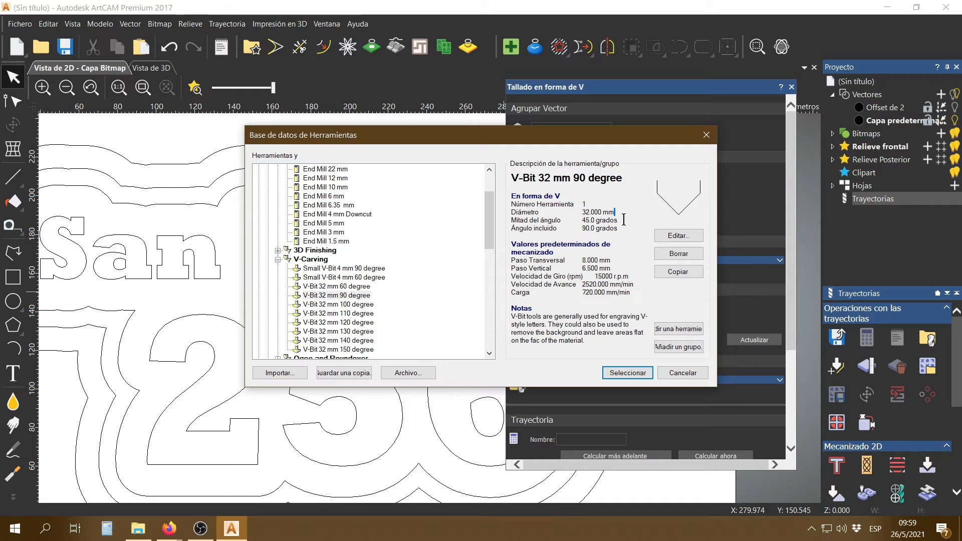
double_click(335, 294)
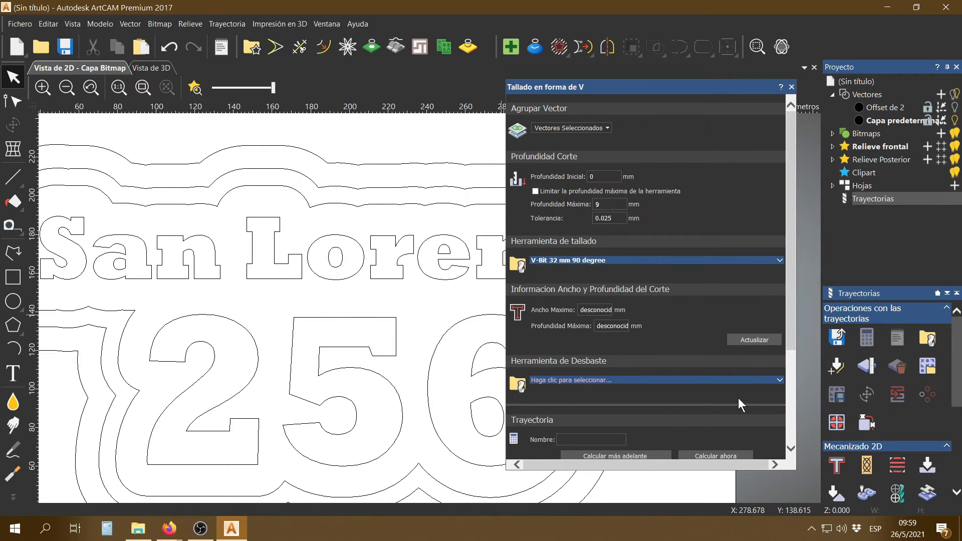
Step: Reopen the tool database, copy V-Bit 32 mm 90 degree, and open the copy for editing
left_click(647, 260)
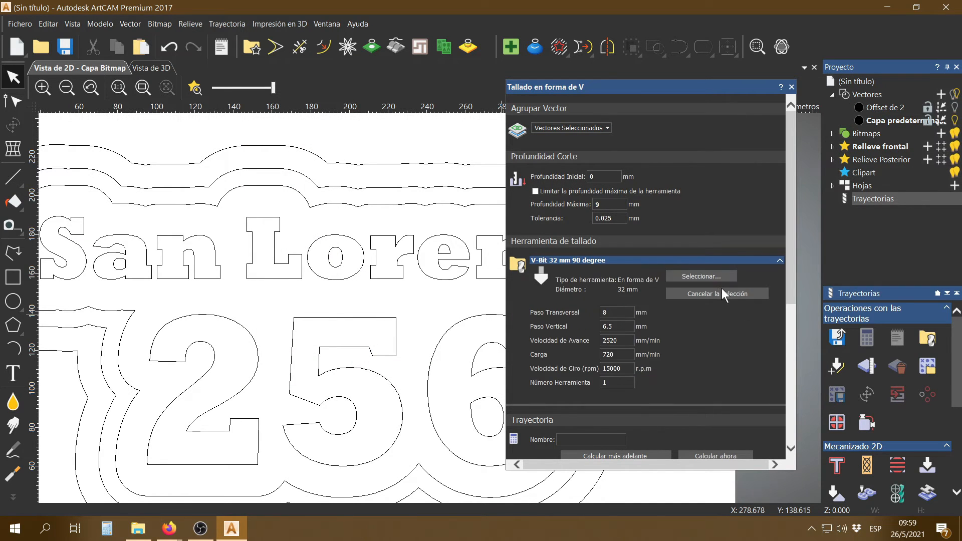
left_click(717, 276)
scroll(399, 297, "down", 2)
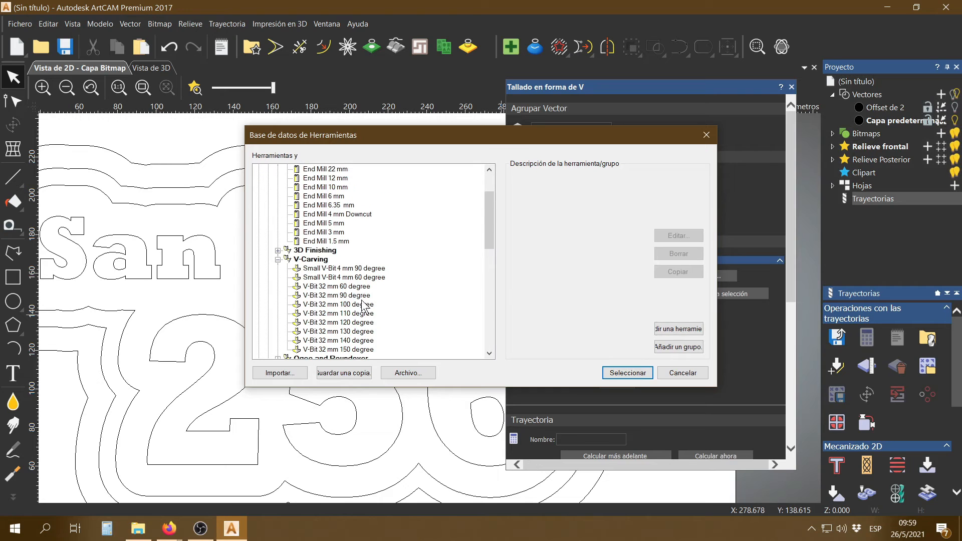
left_click(344, 295)
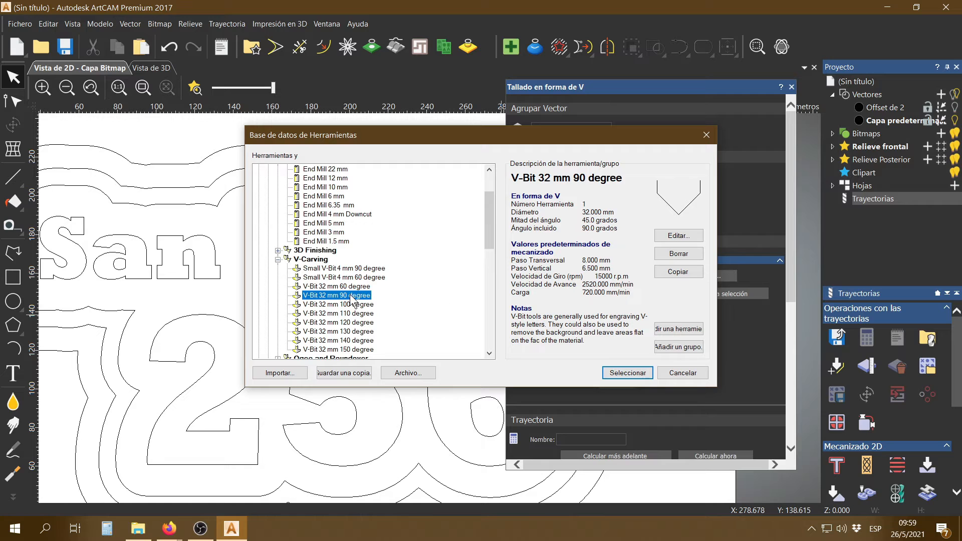
left_click(679, 273)
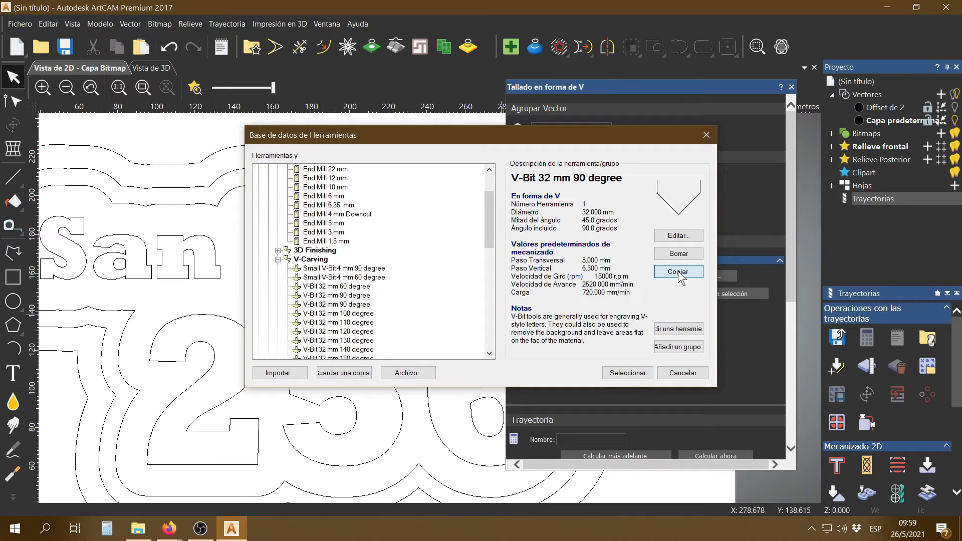
left_click(341, 306)
left_click(687, 239)
Step: Rename the copied bit to V-Bit 12 mm 90 degree with a 12 mm diameter
double_click(364, 147)
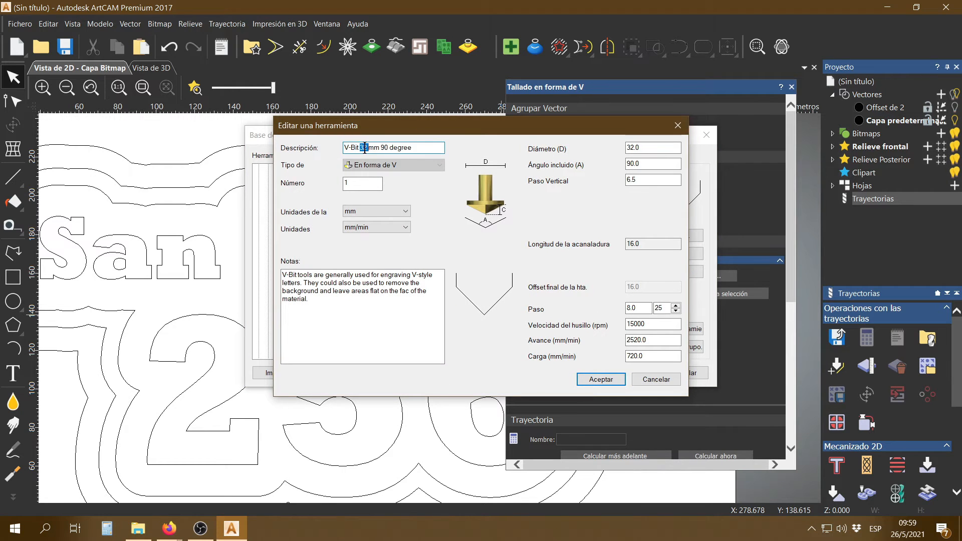
type("12")
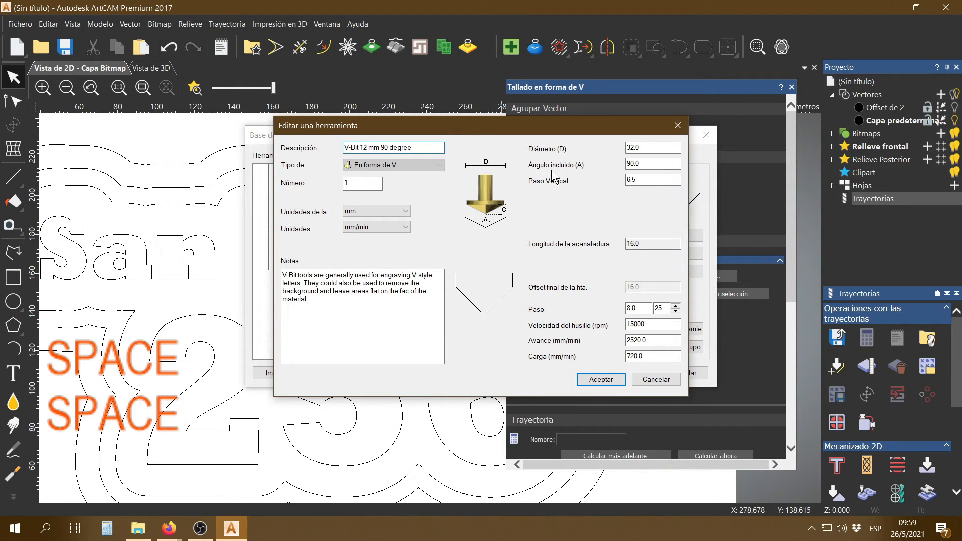
double_click(656, 147)
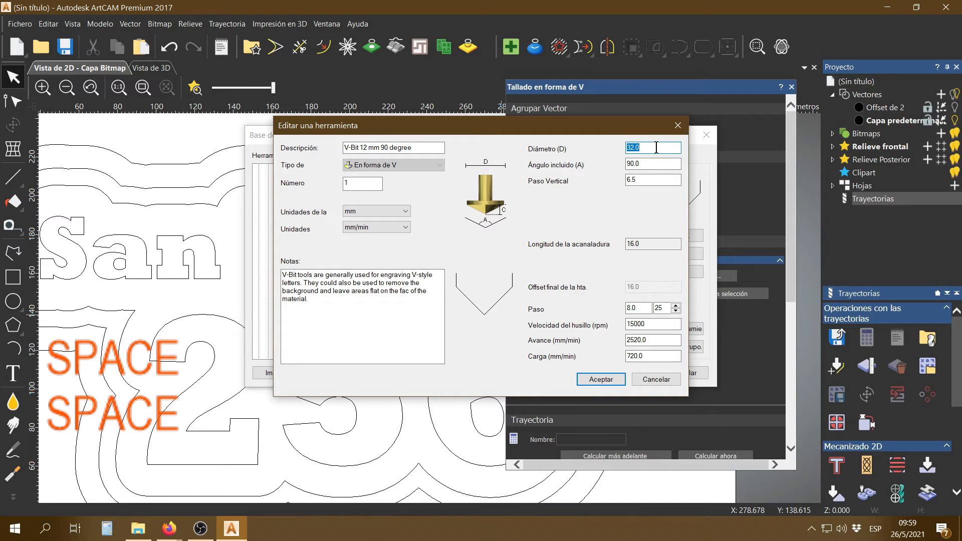
type("12")
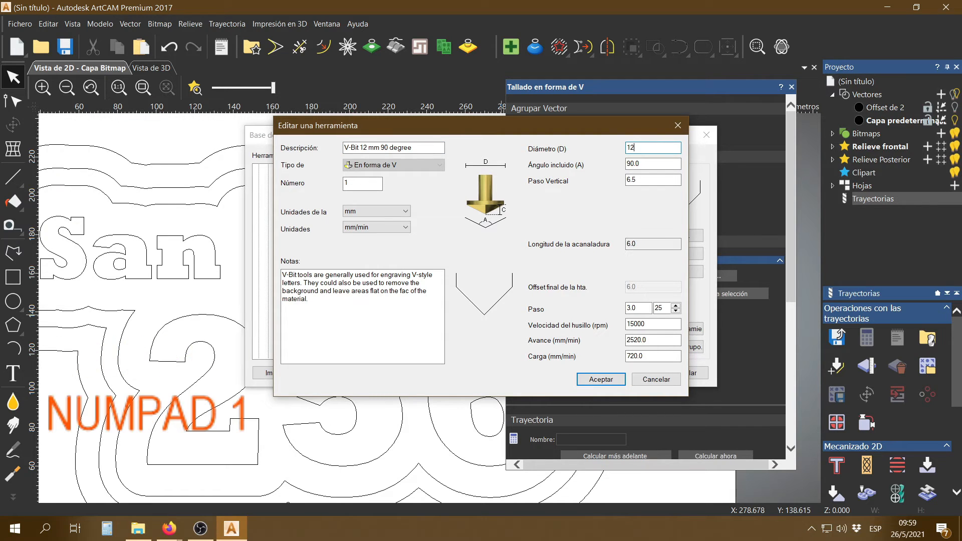
key("Tab")
key("Tab")
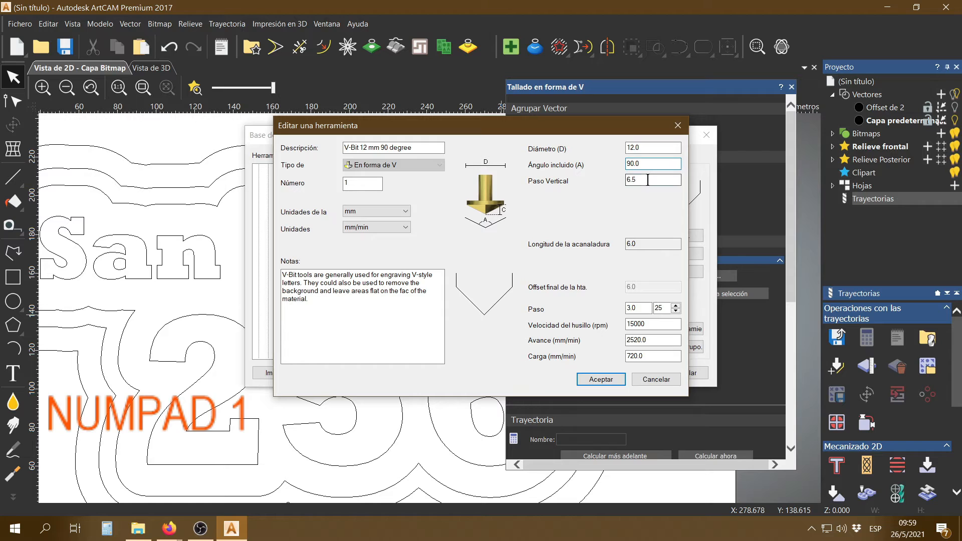
Step: Set 5 mm stepdown, 20000 rpm spindle speed, 2000 feed rate and 900 plunge rate
left_click(646, 181)
double_click(646, 181)
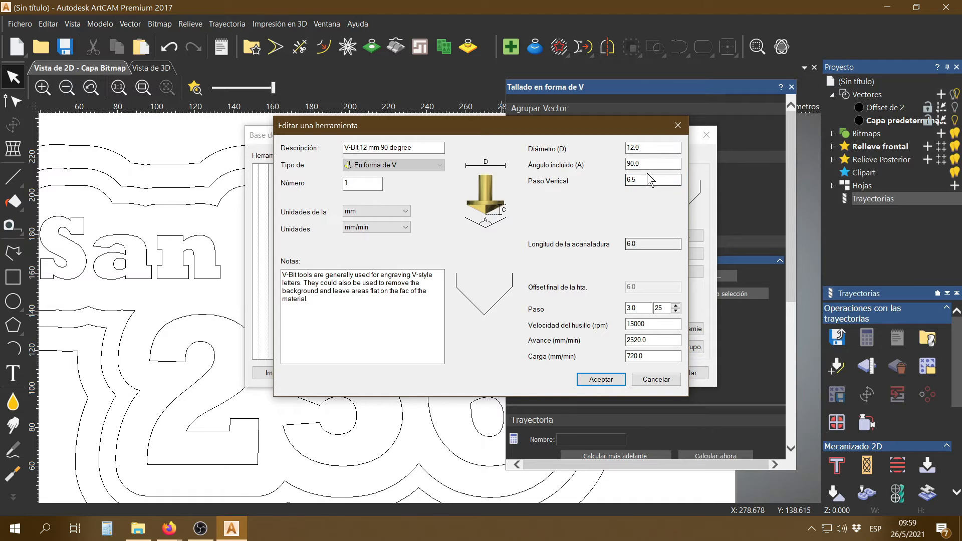
type("5")
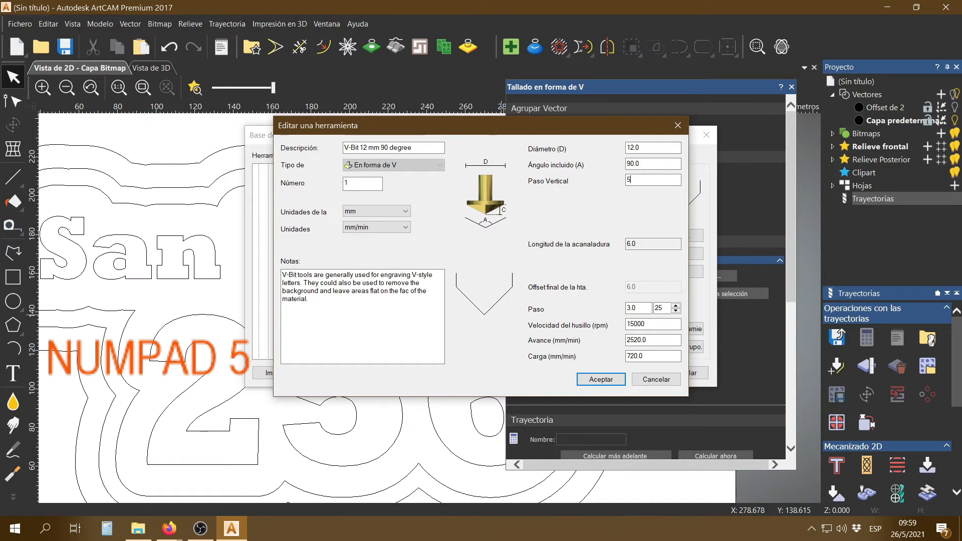
double_click(653, 322)
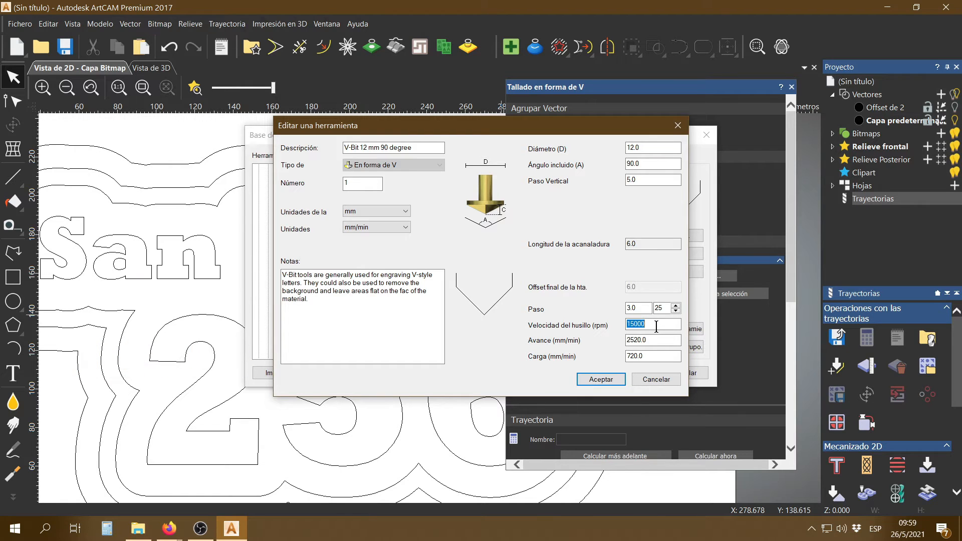
type("200")
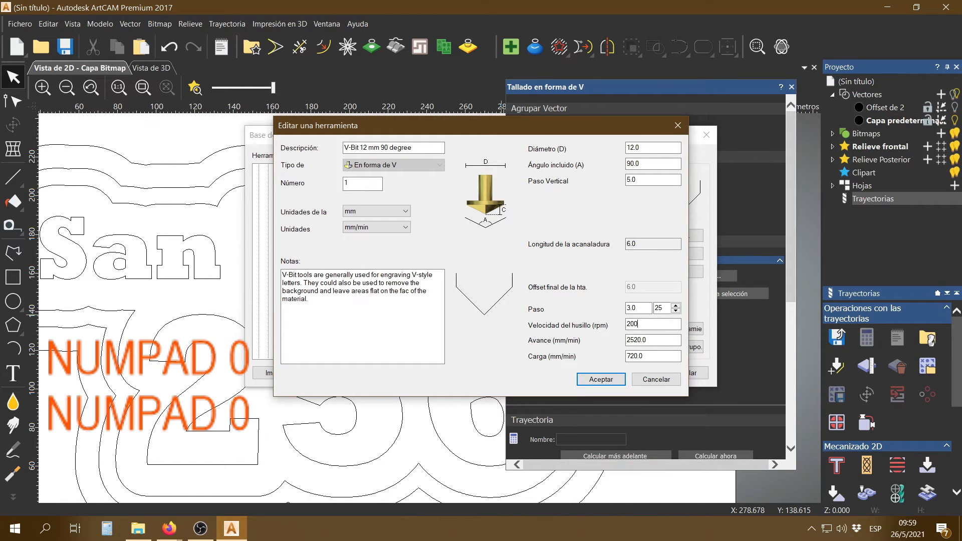
double_click(651, 340)
type("200")
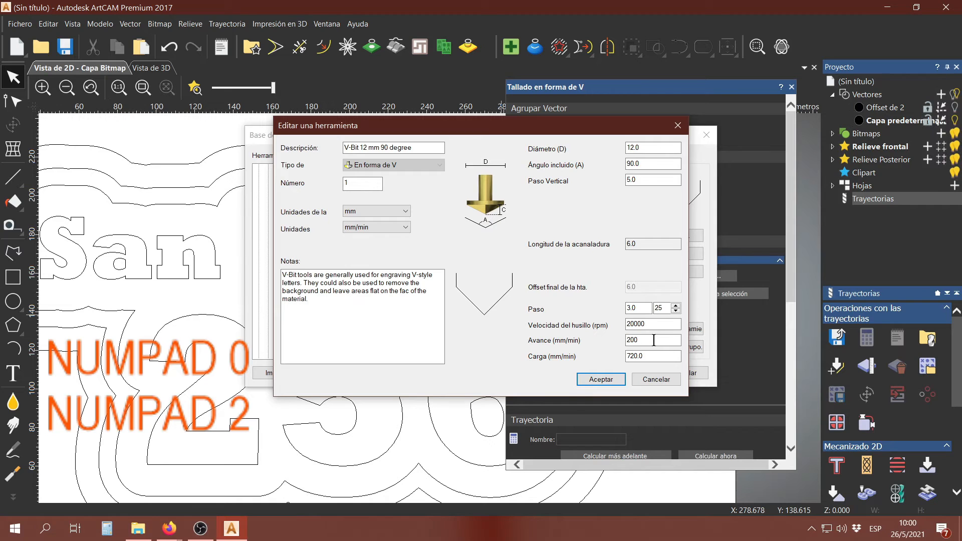
type("0")
double_click(671, 356)
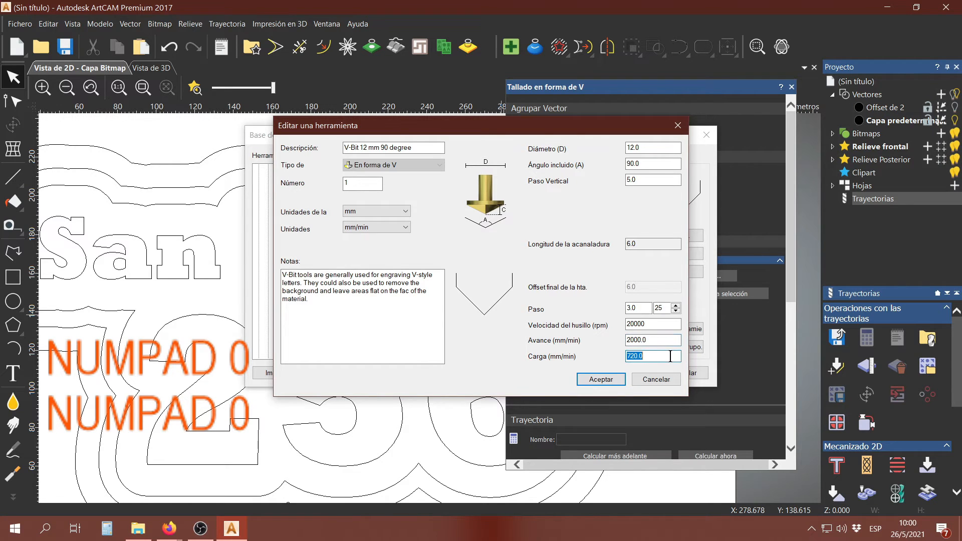
type("900")
left_click(647, 324)
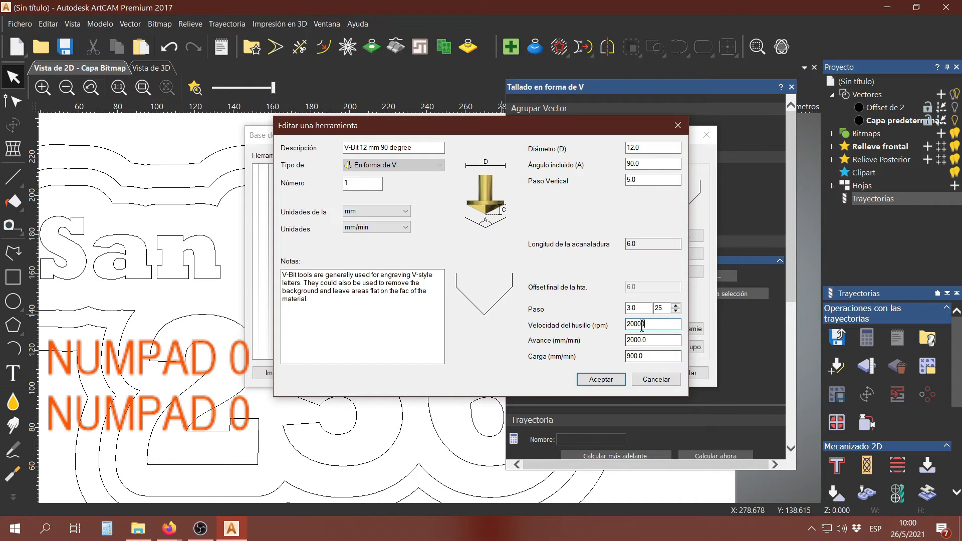
Step: Keep tool units in mm and feed units in mm/min, then save the tool
left_click(386, 209)
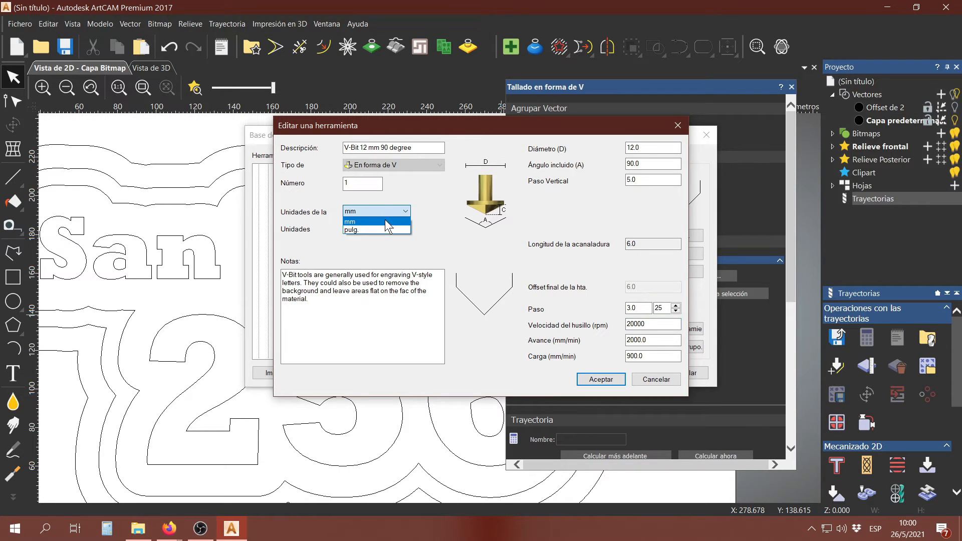
left_click(376, 230)
left_click(378, 211)
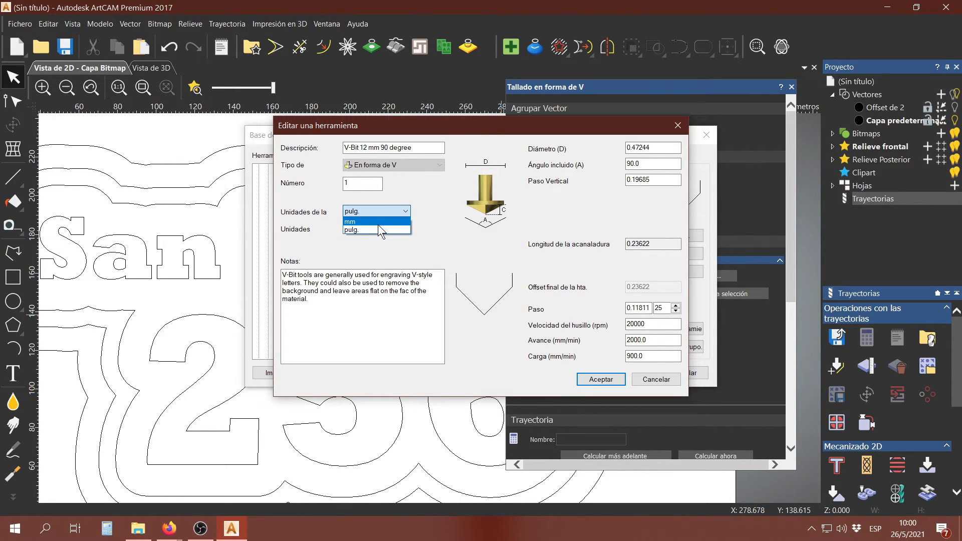
left_click(377, 223)
left_click(381, 227)
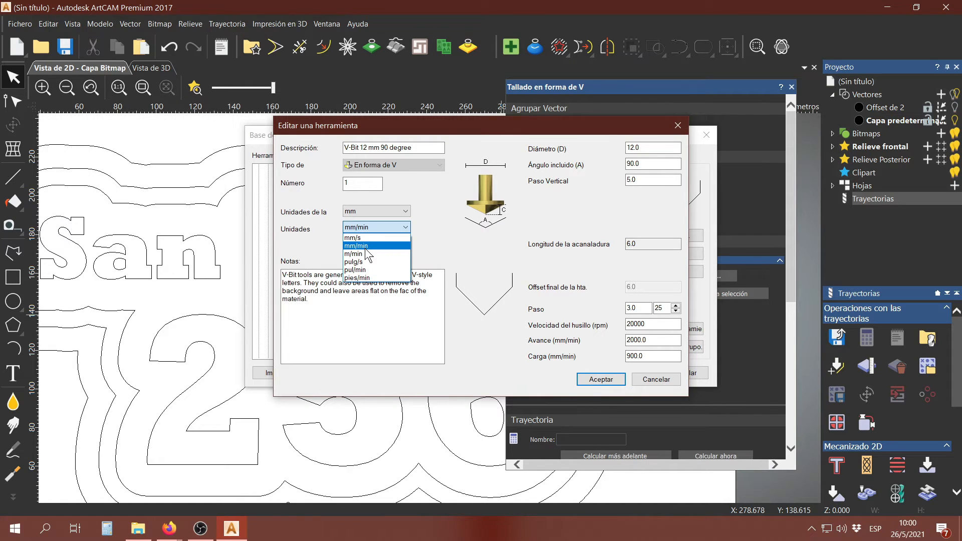
left_click(362, 245)
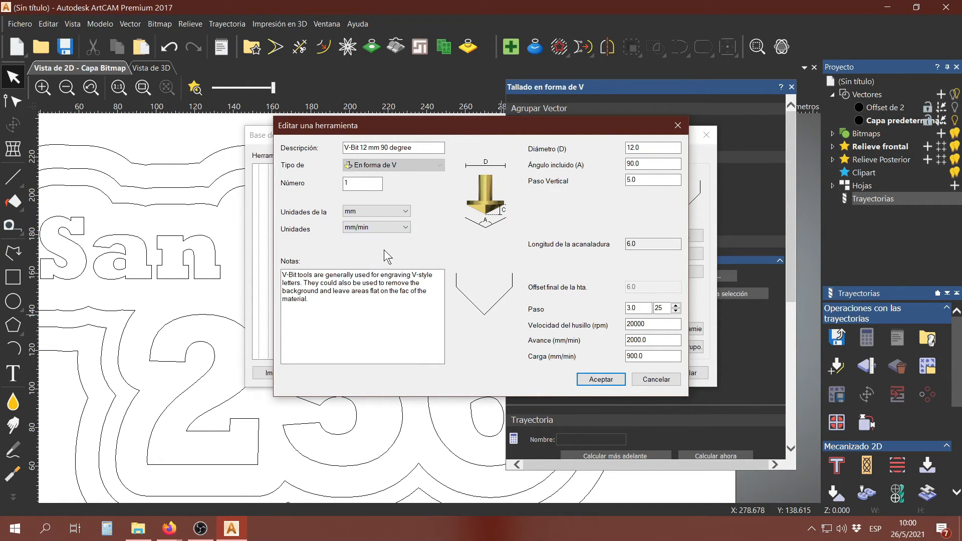
left_click(599, 379)
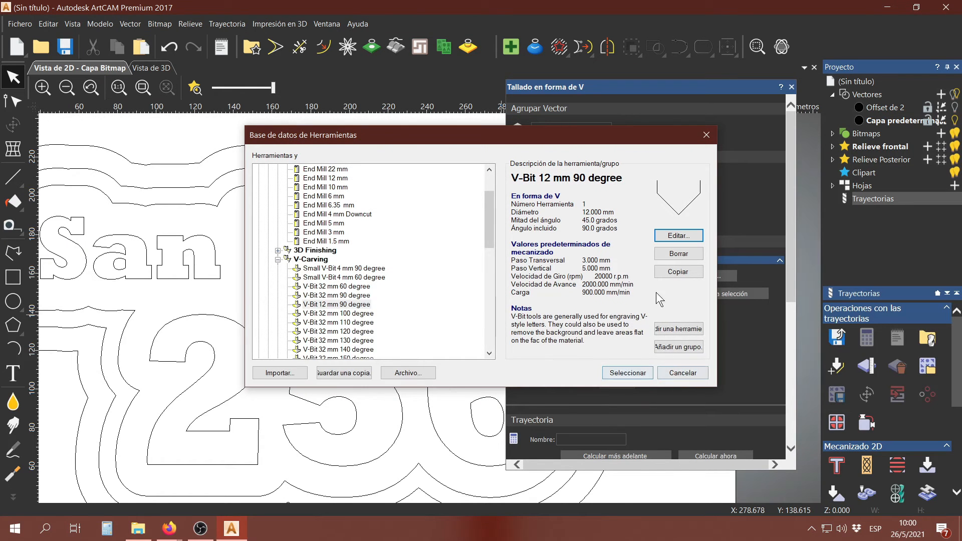
Step: Apply V-Bit 12 mm 90 degree to the San Lorenzo 256 lettering and check its 12.347 mm maximum depth
left_click(332, 302)
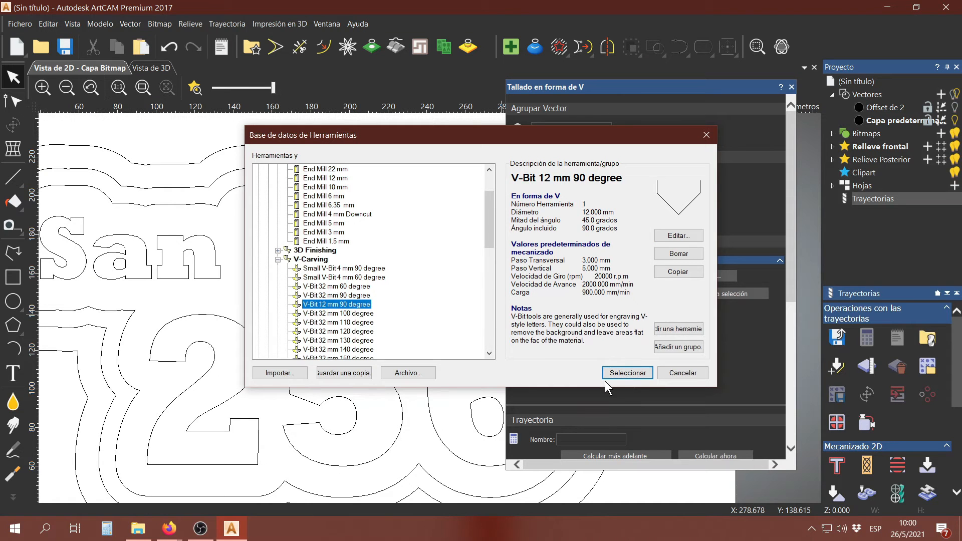
left_click(624, 374)
scroll(345, 323, "down", 2)
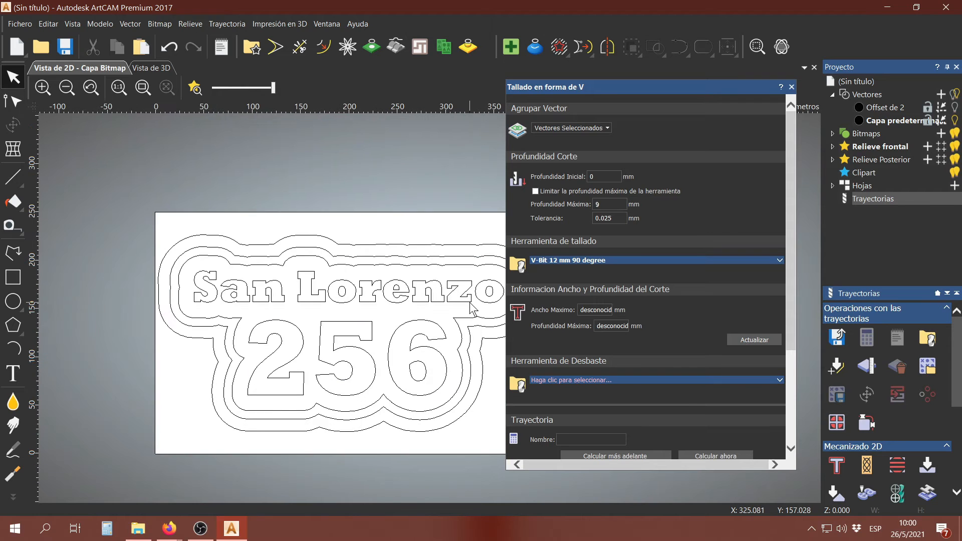
scroll(471, 307, "up", 2)
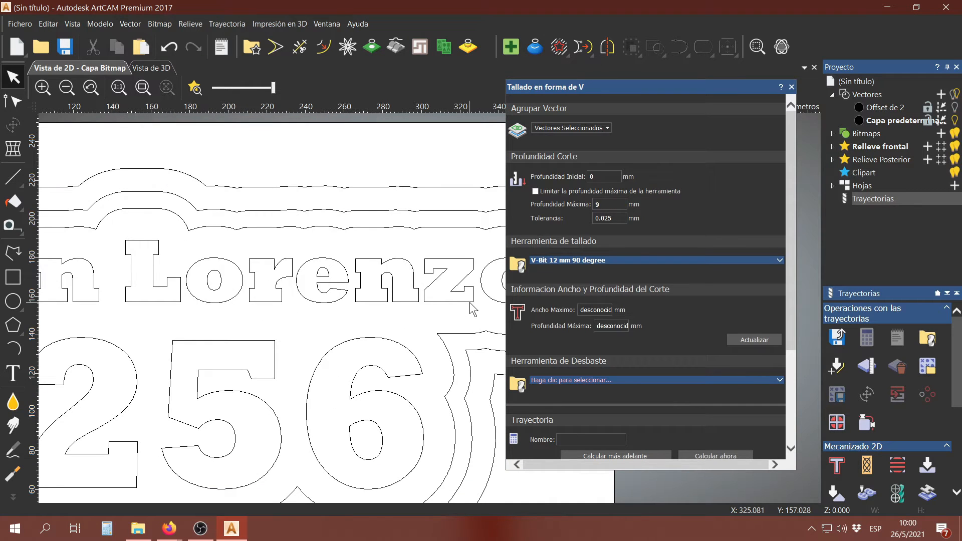
left_click(469, 301)
scroll(455, 311, "down", 2)
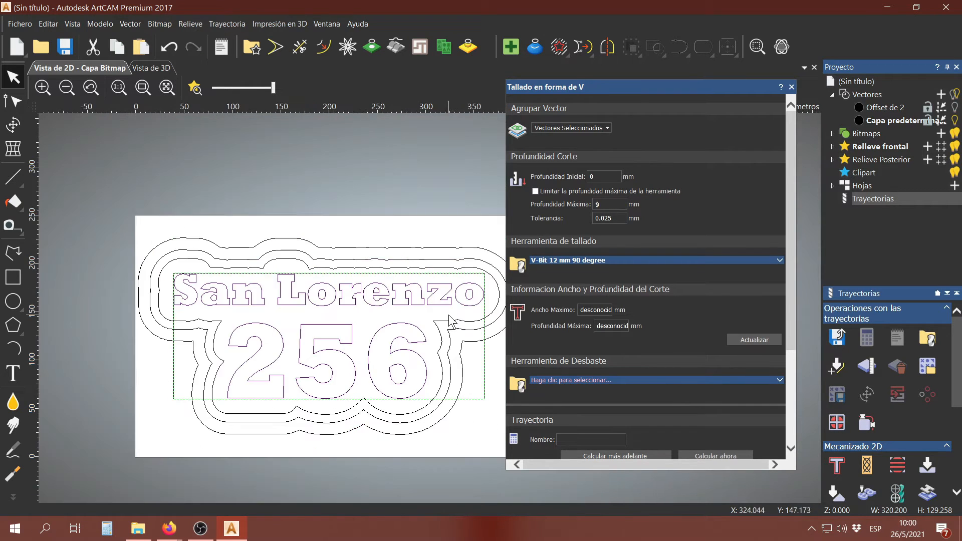
left_click(763, 340)
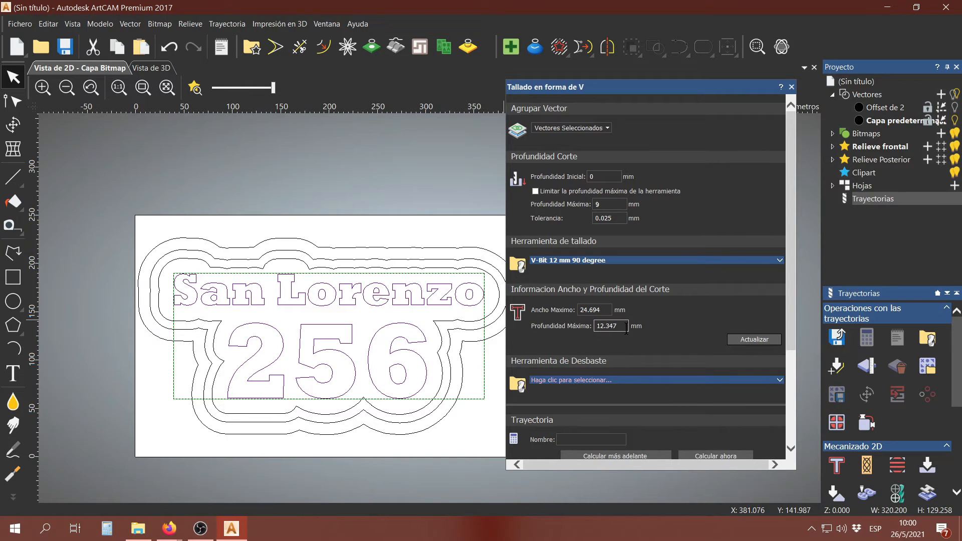
double_click(601, 326)
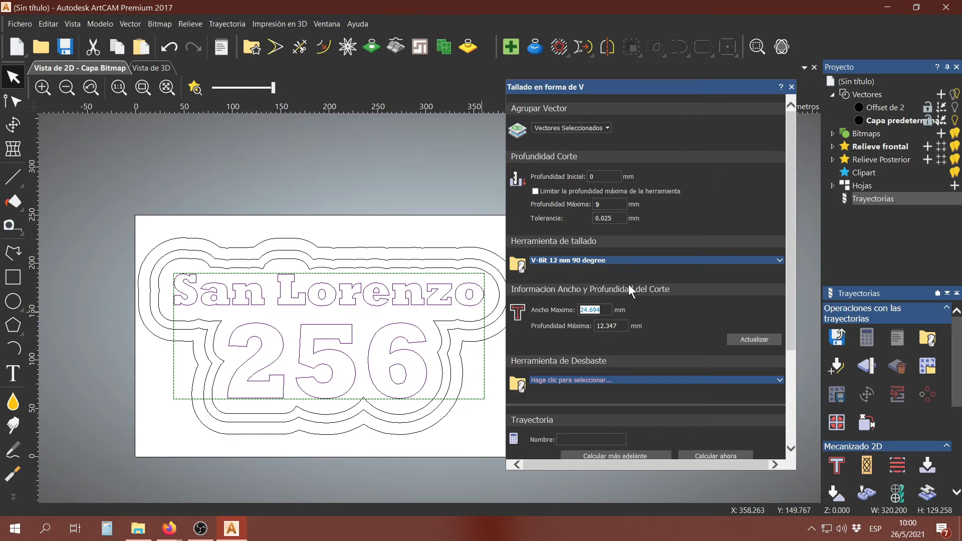
left_click(674, 315)
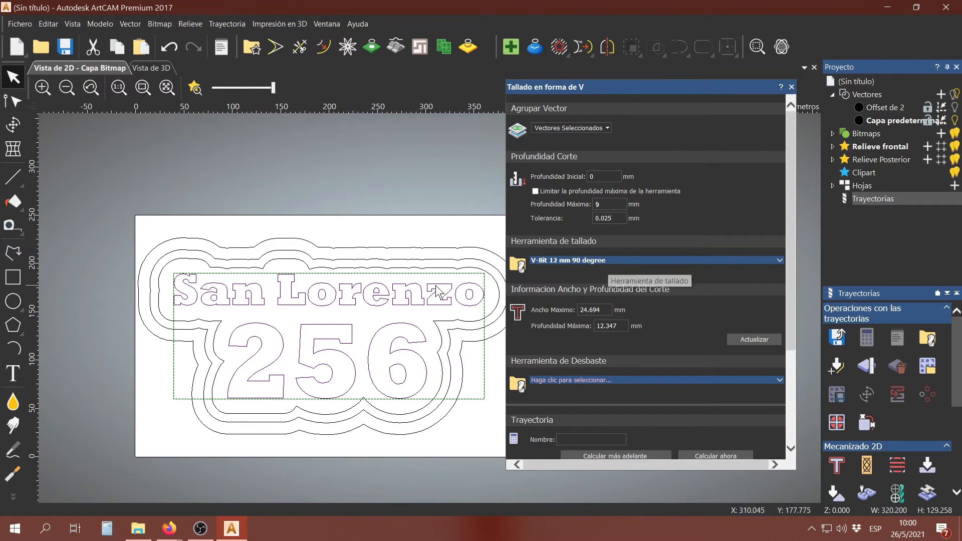
Step: Reopen the tool database from the carving tool's details
left_click(603, 262)
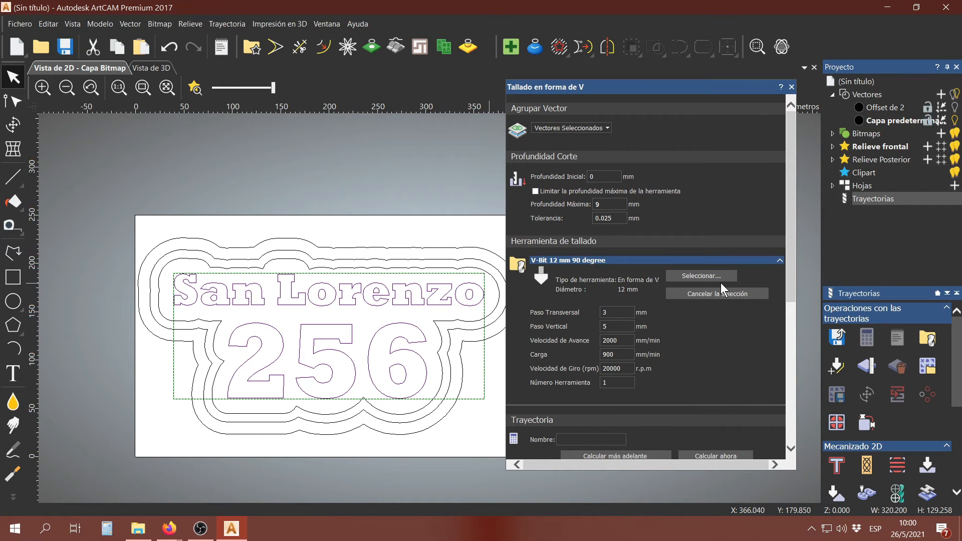
left_click(716, 277)
scroll(490, 220, "down", 2)
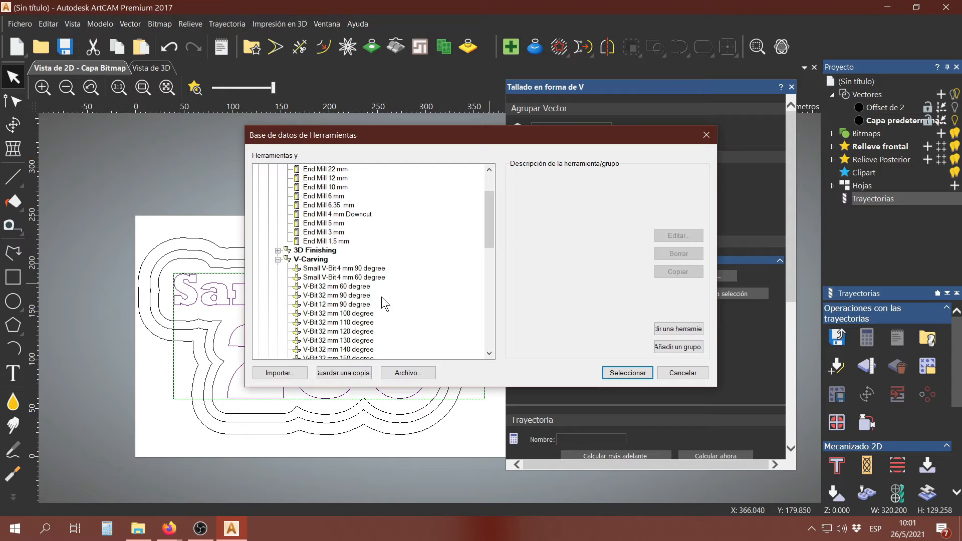
Step: Try V-Bit 32 mm 60 degree as carving tool and note its 21.386 mm maximum depth
left_click(341, 286)
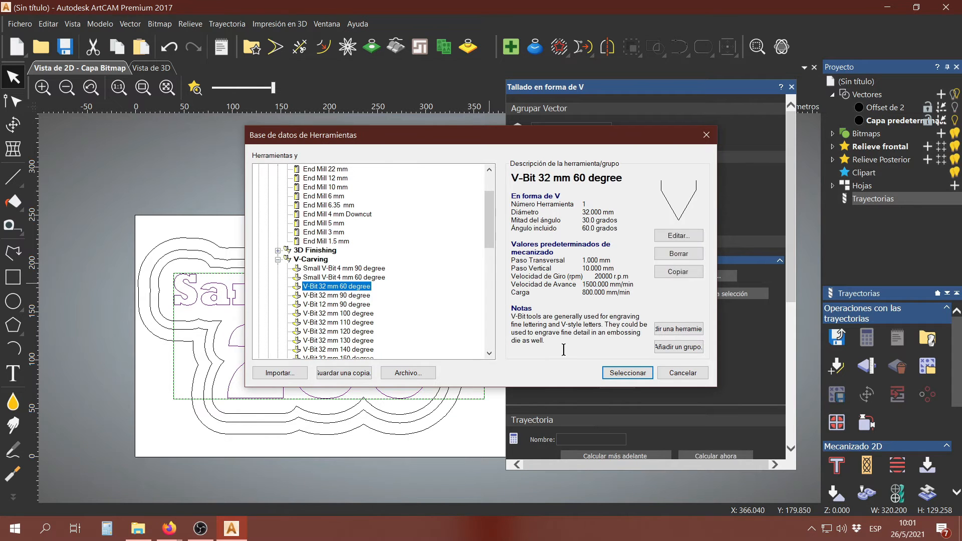
left_click(626, 373)
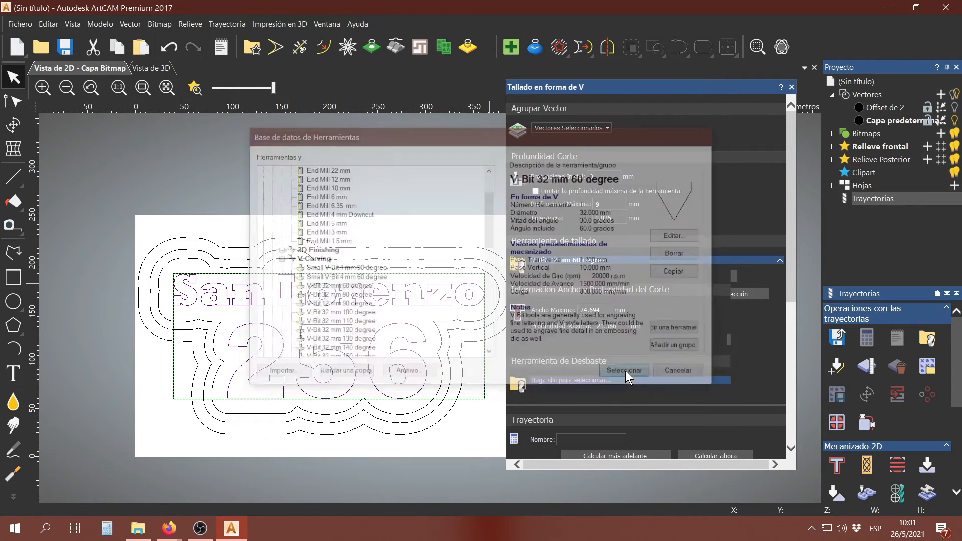
left_click(616, 325)
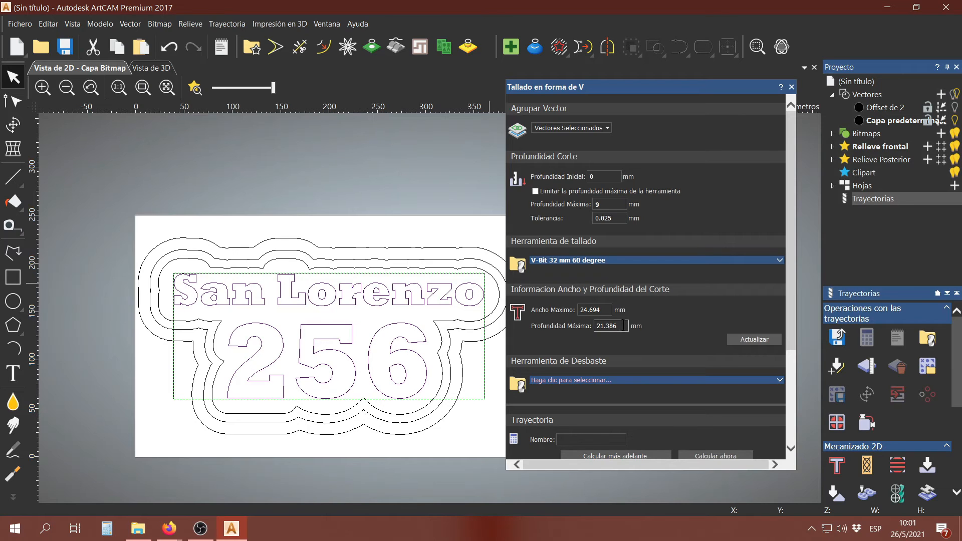
left_click_drag(621, 325, 589, 326)
Step: Switch to V-Bit 32 mm 120 degree, giving a 7.129 mm maximum depth
left_click(654, 263)
left_click(698, 276)
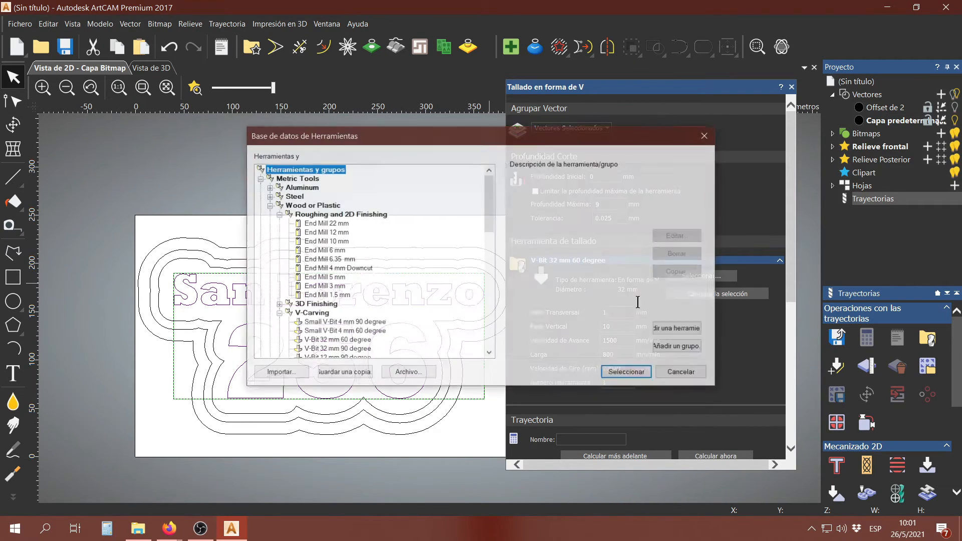
left_click_drag(487, 190, 488, 226)
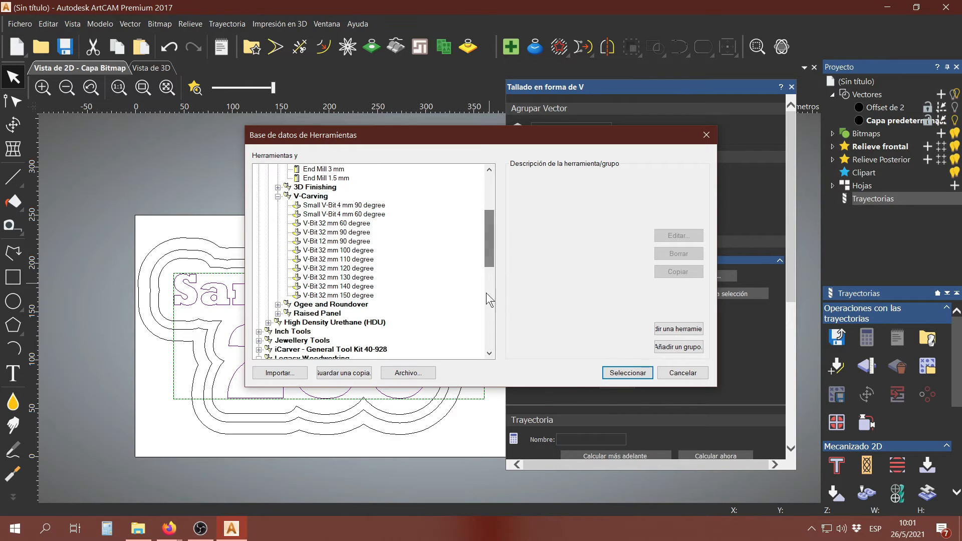
left_click(358, 269)
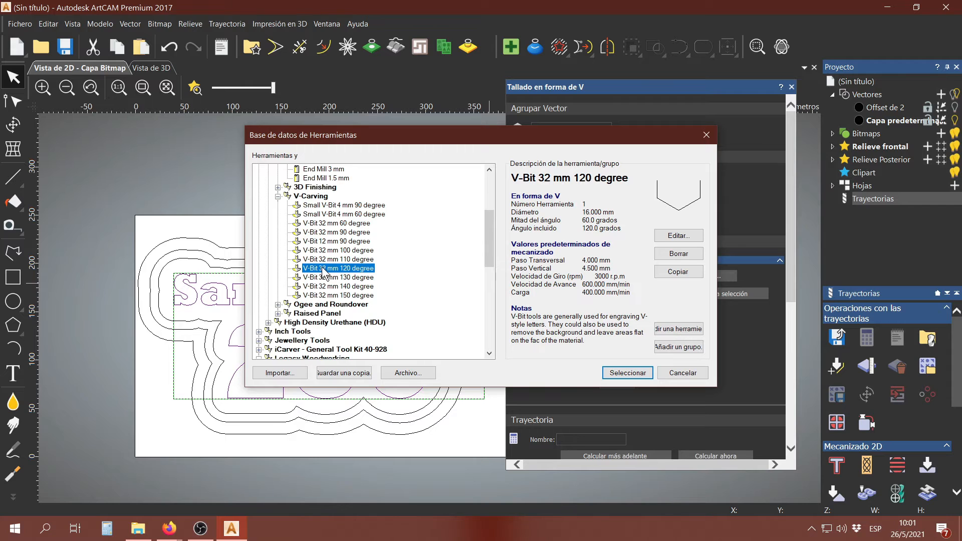
left_click(633, 373)
left_click_drag(626, 326, 598, 343)
left_click(620, 326)
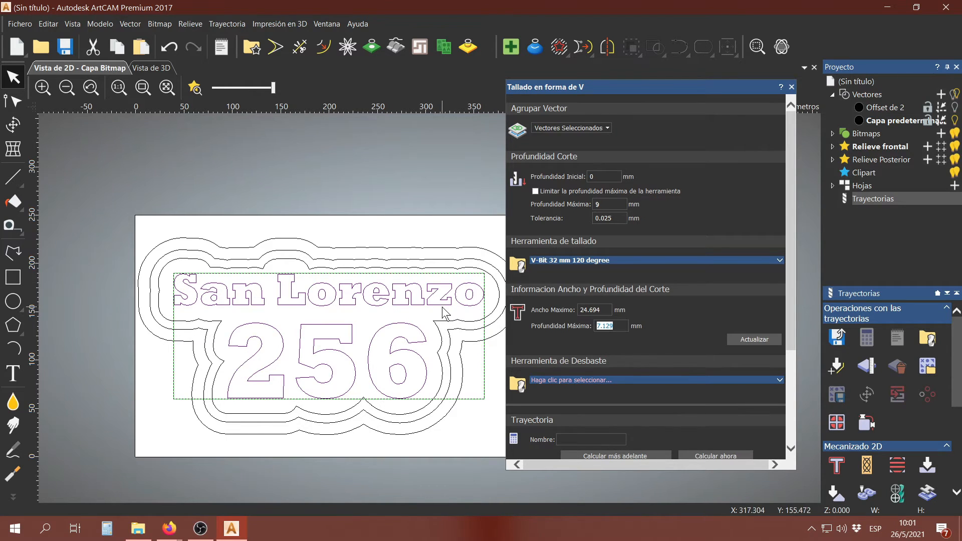
Step: Expand the V-bit's cutting parameters and set feed rate 1200 and plunge rate 900 mm/min
scroll(441, 306, "up", 3)
scroll(442, 306, "down", 3)
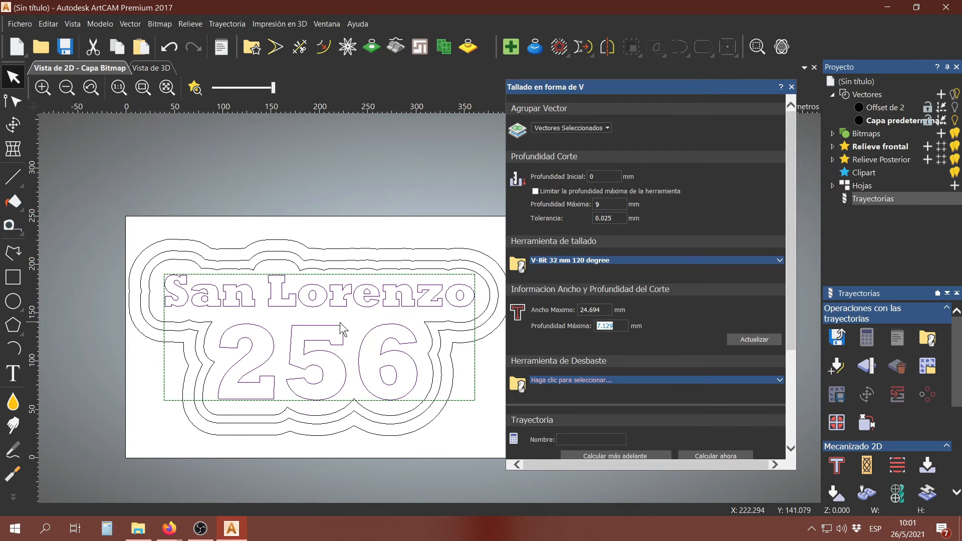
scroll(339, 323, "up", 3)
scroll(344, 331, "down", 3)
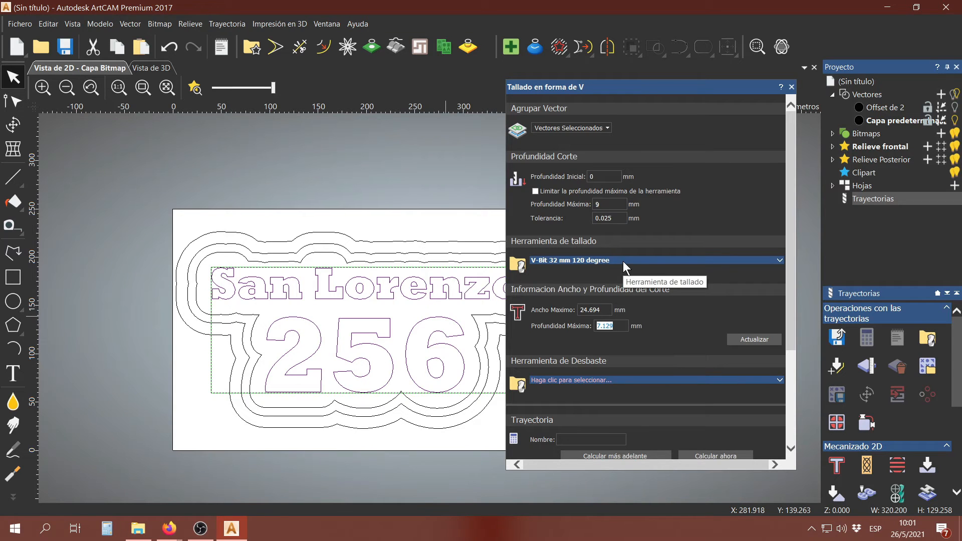
left_click(667, 336)
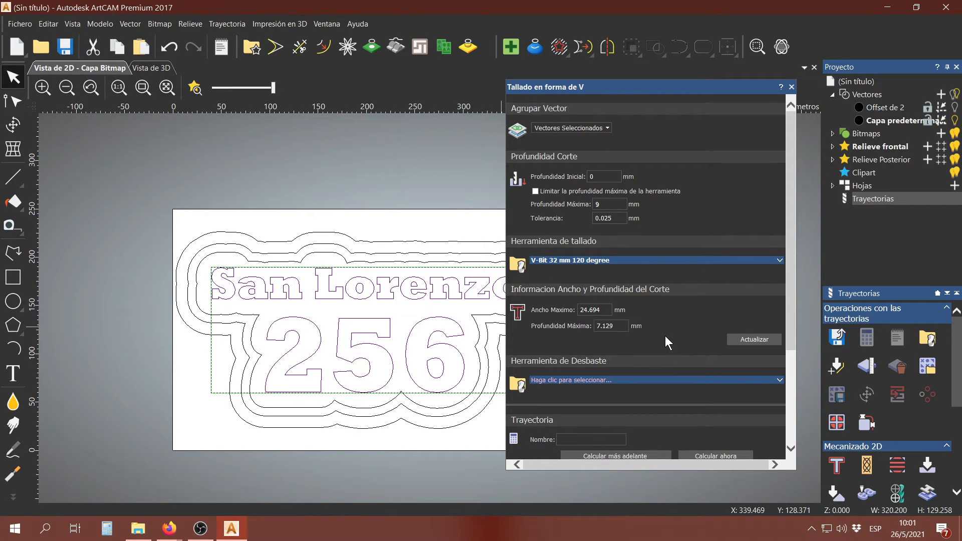
left_click(707, 259)
scroll(675, 314, "down", 2)
left_click(618, 284)
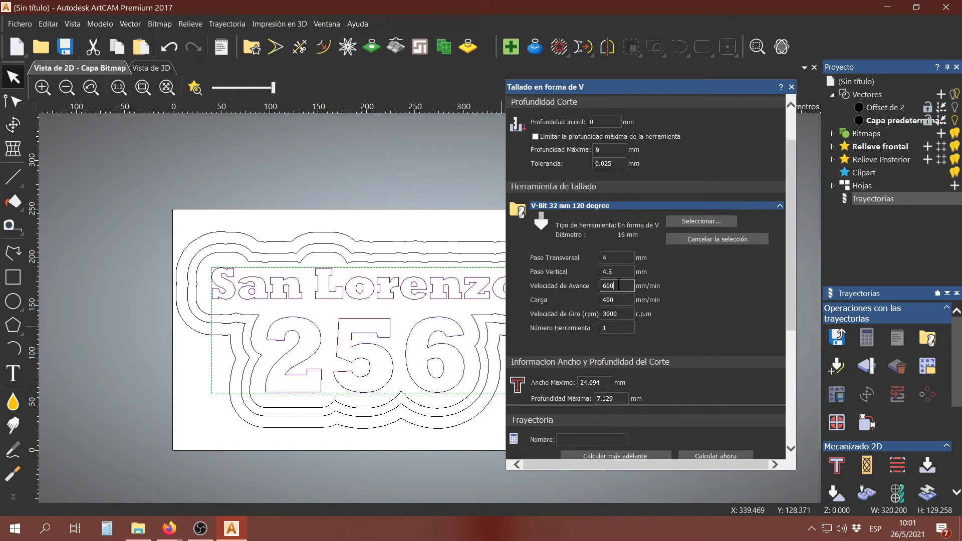
type("1200")
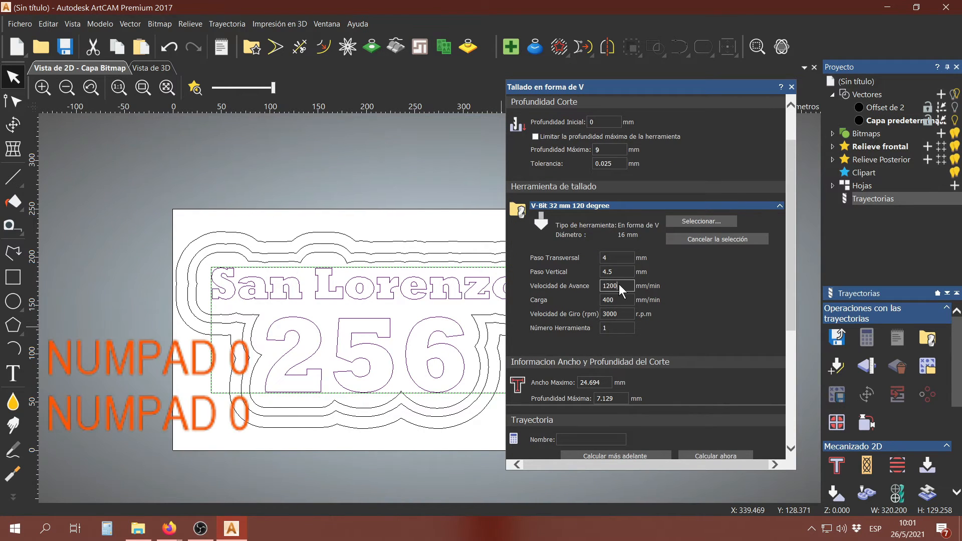
left_click(615, 299)
type("900")
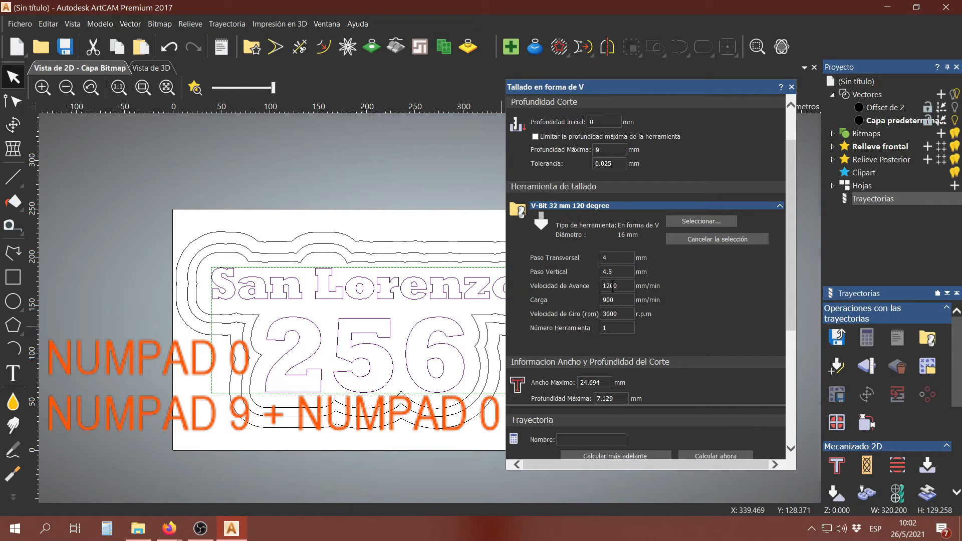
Step: Set the spindle speed to 20000 rpm, leaving the step-down at 4.5
left_click(606, 275)
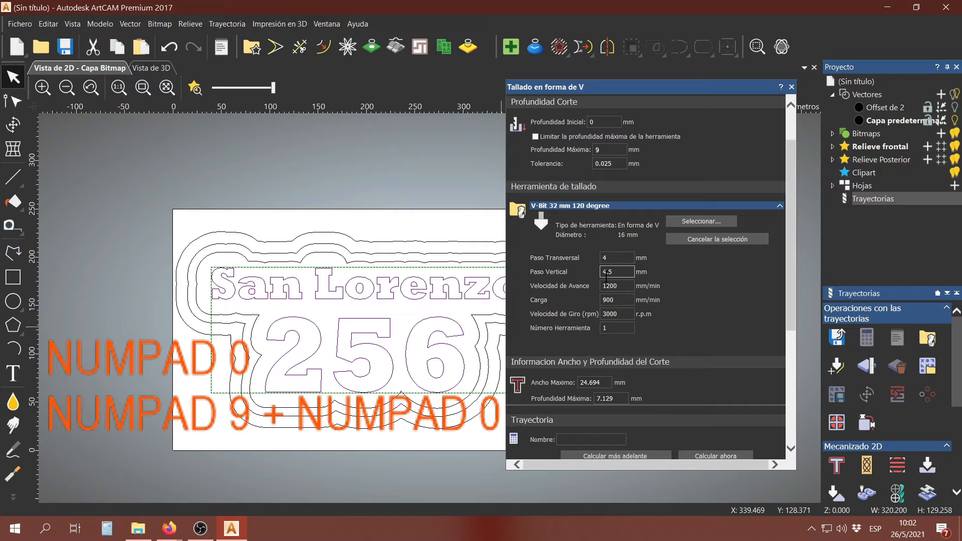
left_click(622, 315)
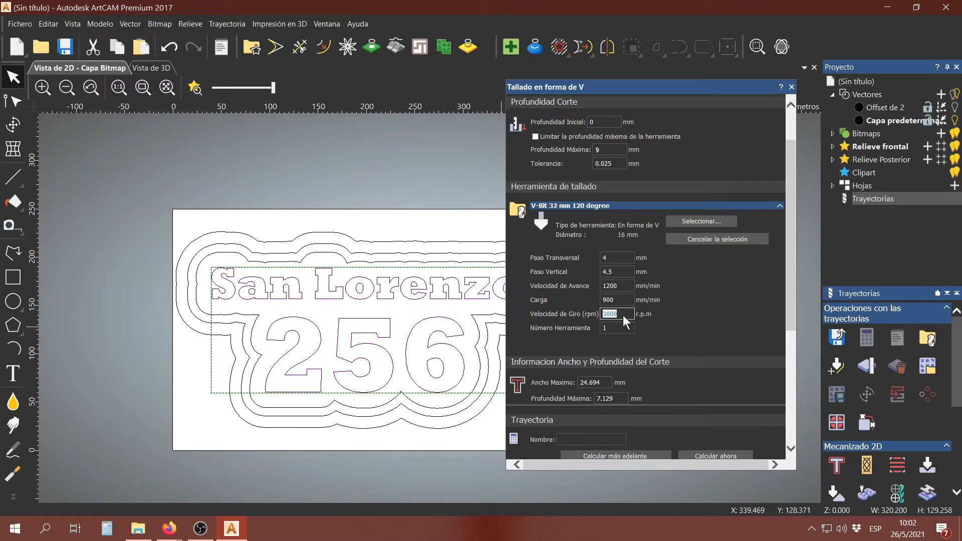
type("200")
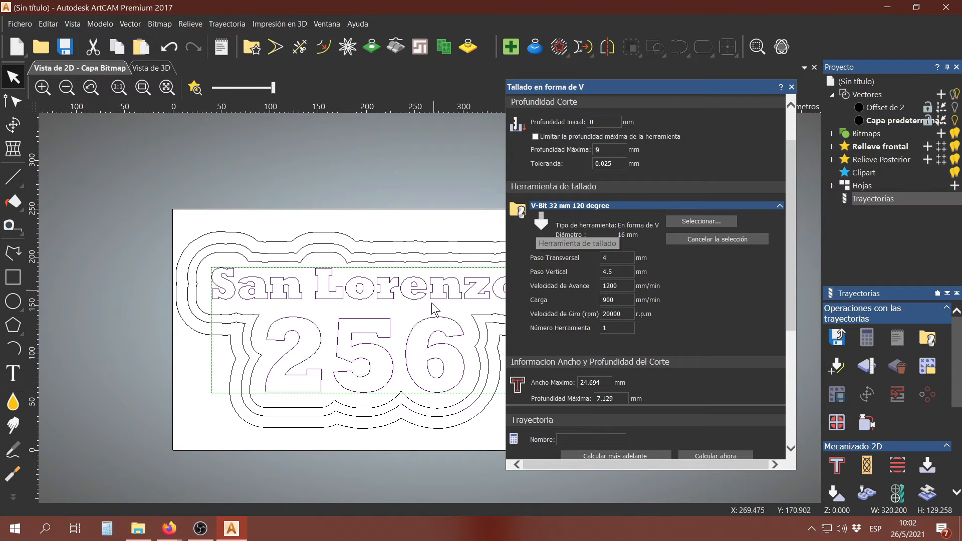
left_click_drag(607, 273, 619, 279)
left_click(620, 271)
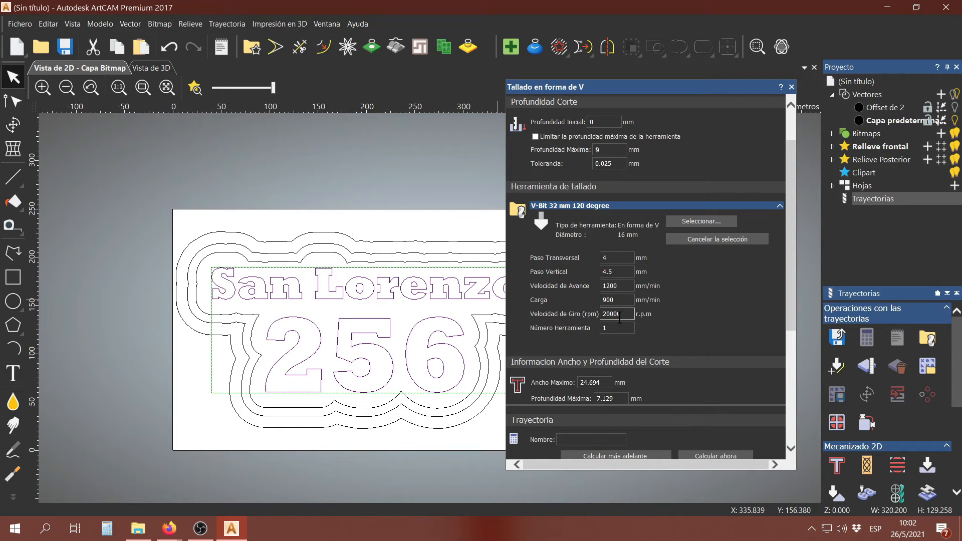
scroll(709, 311, "down", 5)
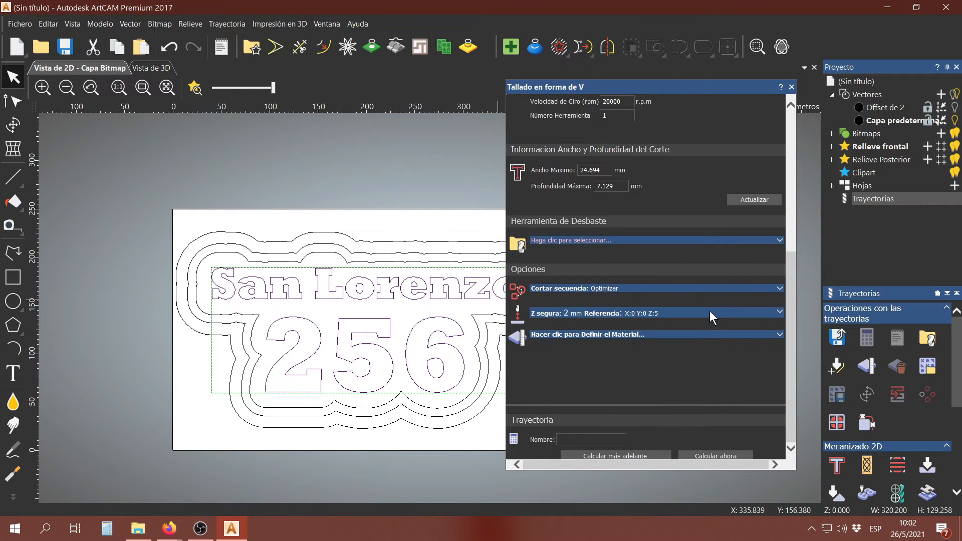
Step: Define the material thickness as 18 mm
scroll(635, 336, "up", 3)
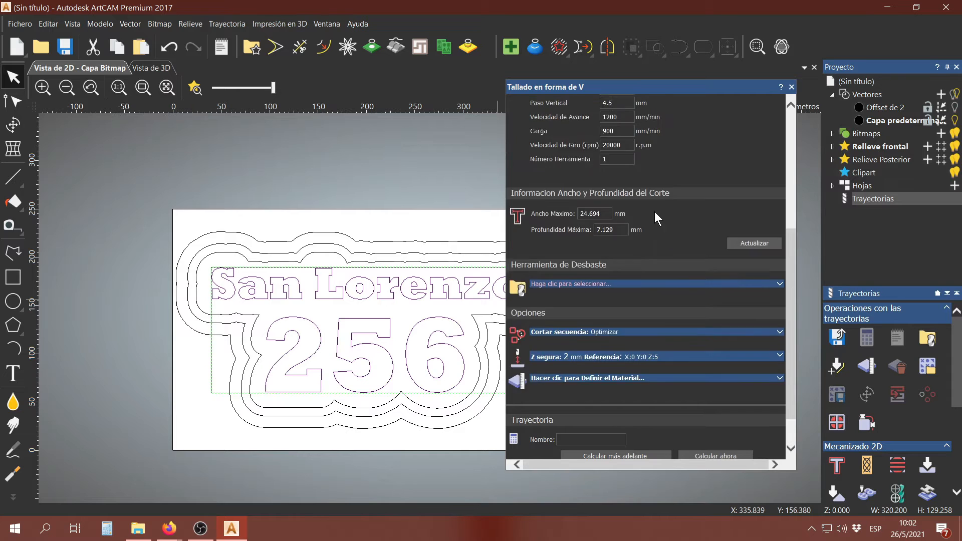
scroll(631, 175, "up", 2)
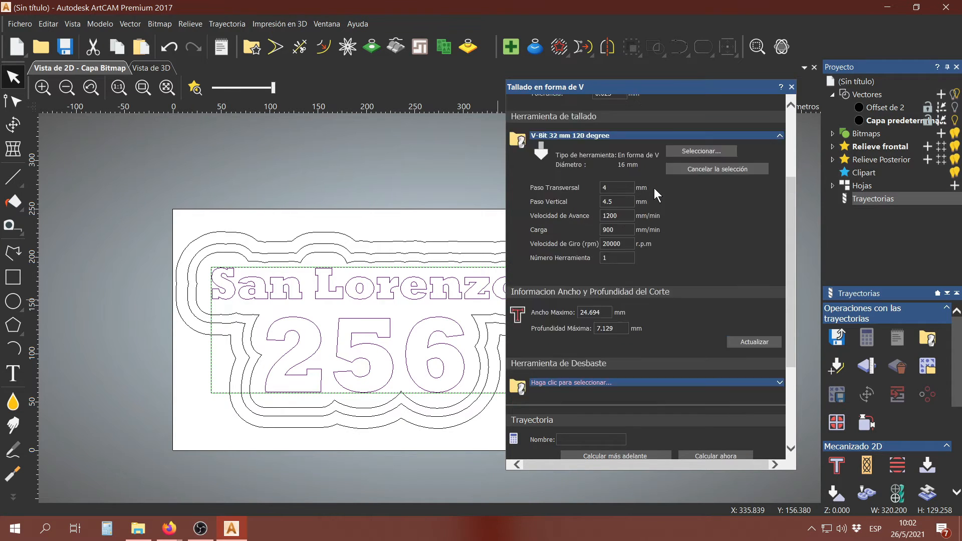
scroll(661, 210, "down", 4)
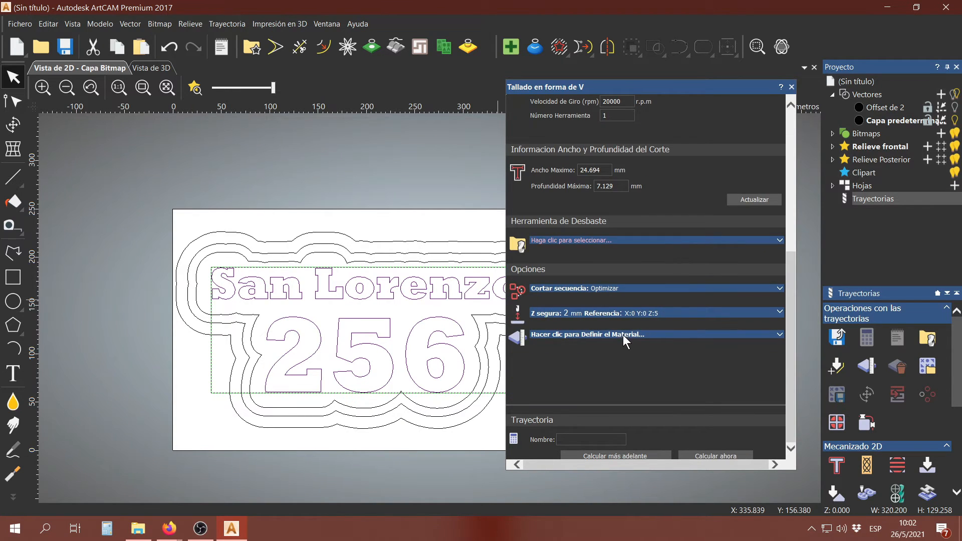
left_click(623, 334)
type("18")
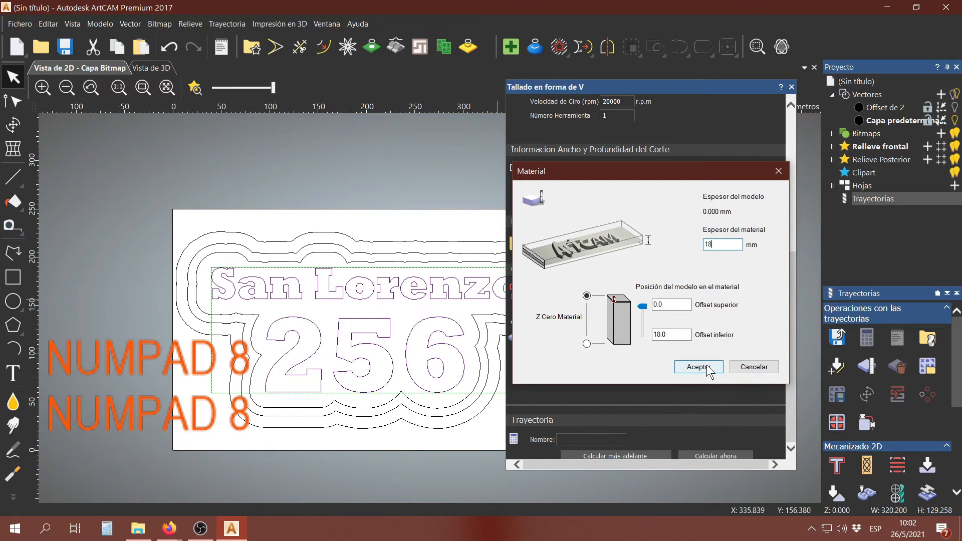
left_click(707, 369)
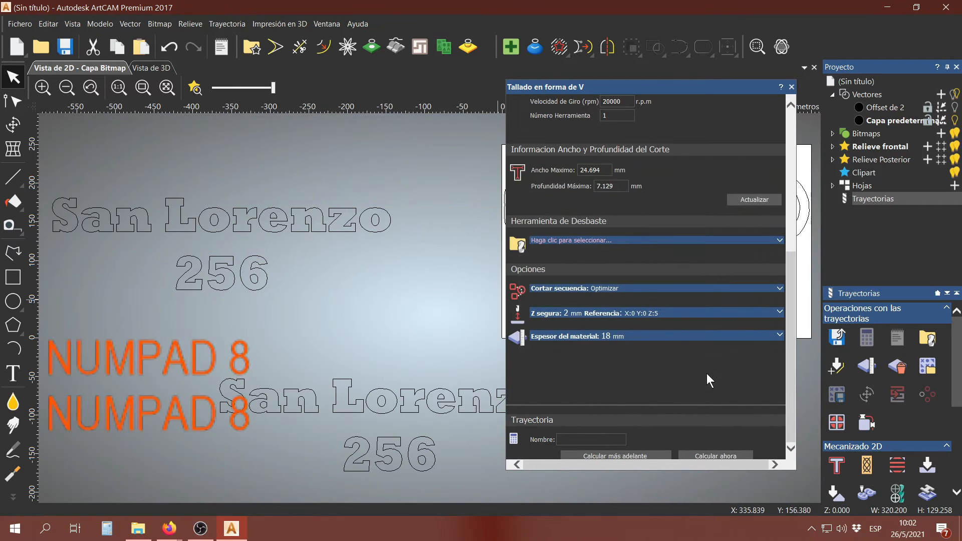
Step: Name the toolpath 'Tallado san lorenzo' and calculate it
scroll(455, 322, "down", 3)
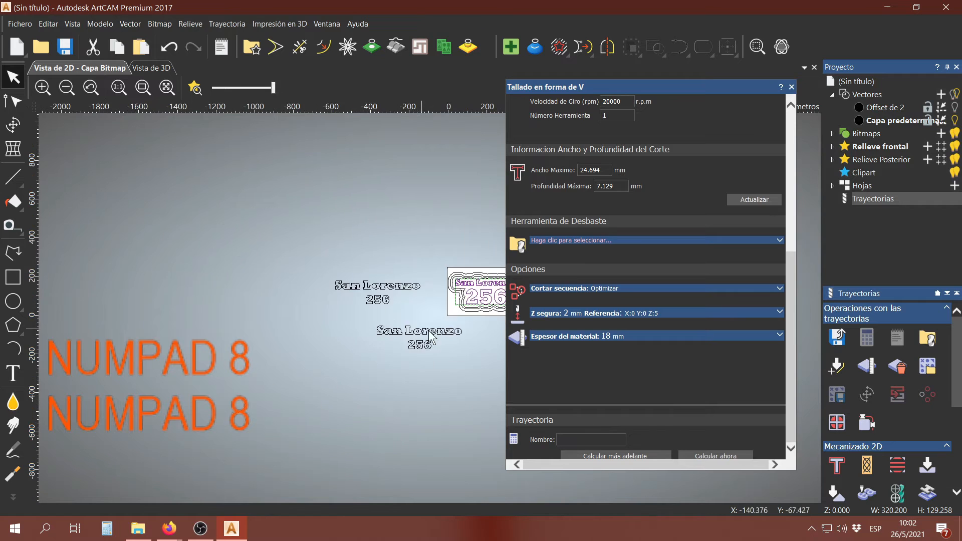
scroll(480, 345, "up", 6)
scroll(480, 346, "down", 4)
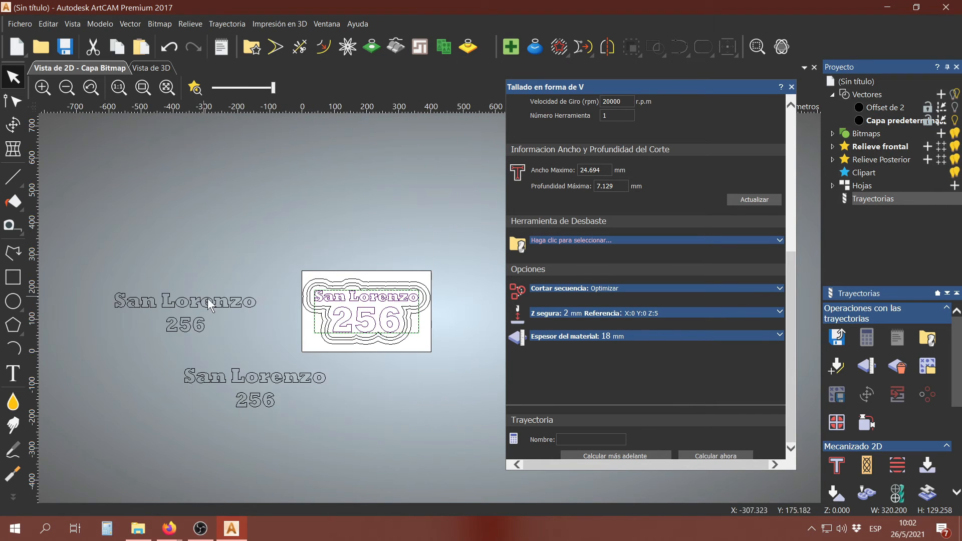
scroll(421, 313, "up", 1)
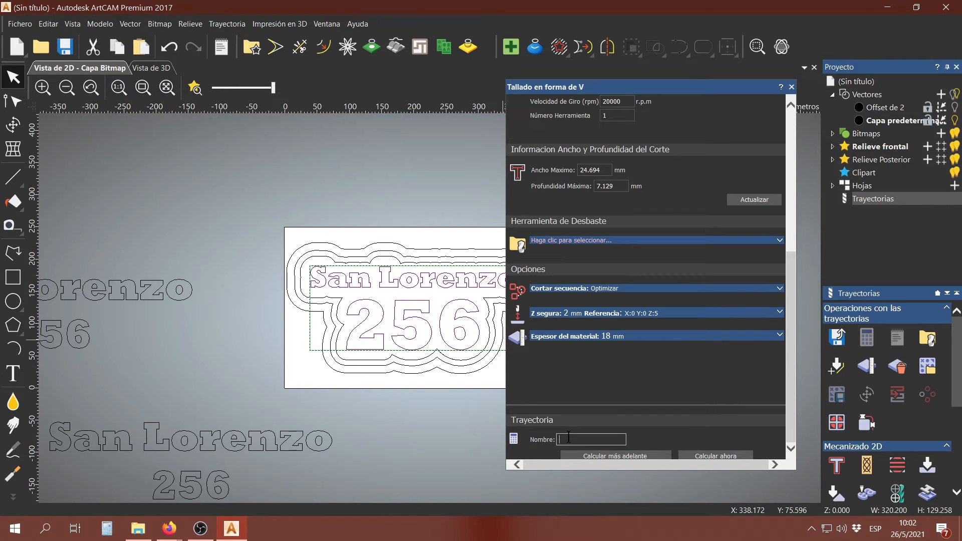
type("Tallado s")
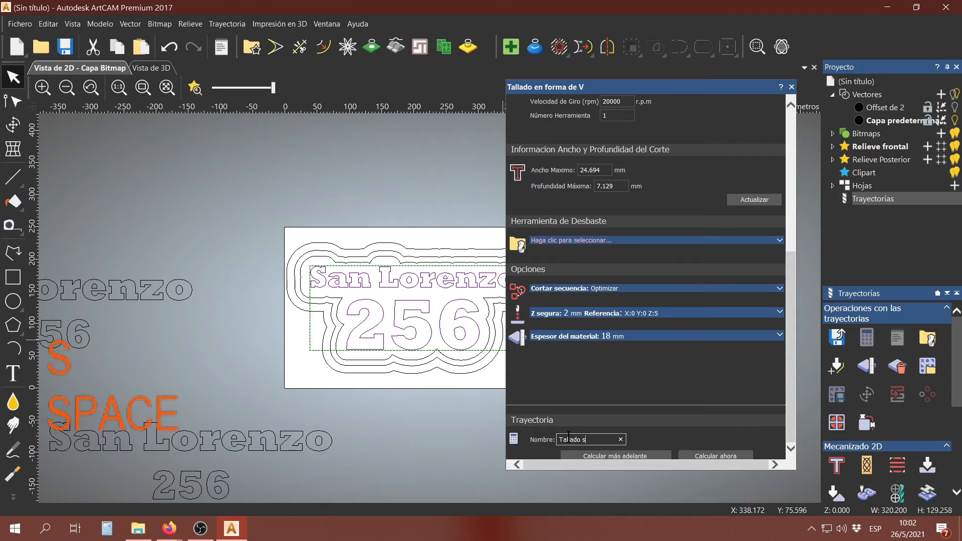
type("an lorenz")
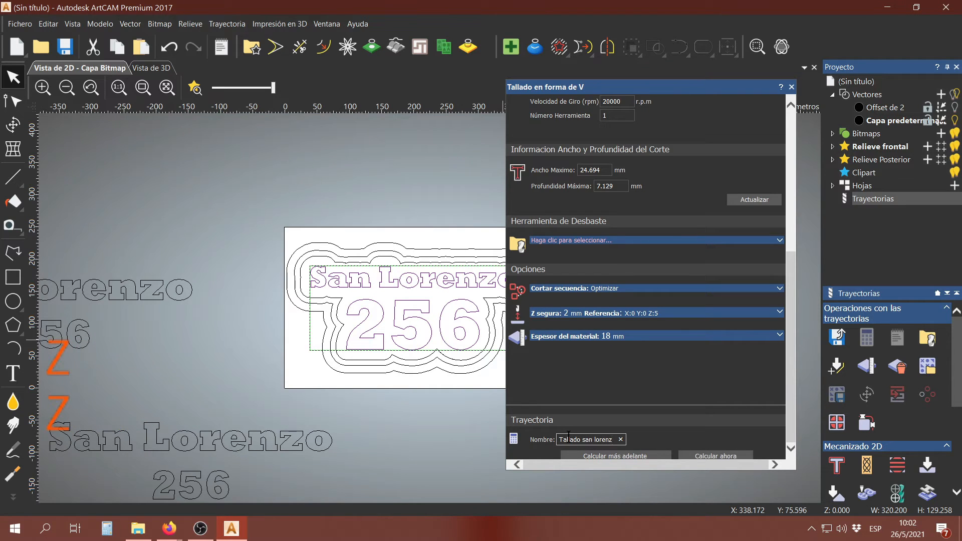
type("o")
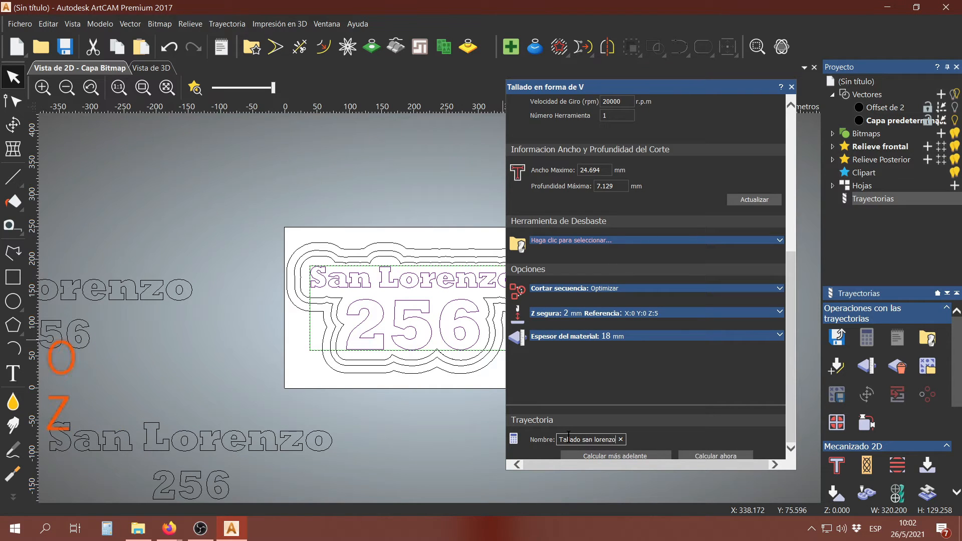
left_click(718, 455)
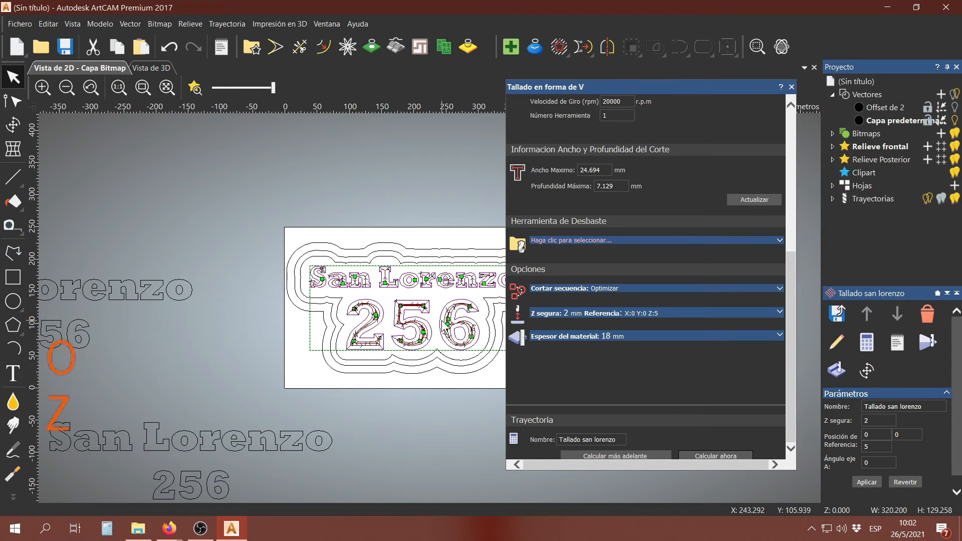
Step: Zoom over the lettering to inspect passes in the letters and 2, 5, 6 digits, checking the step-down
scroll(425, 309, "up", 1)
scroll(425, 309, "up", 1)
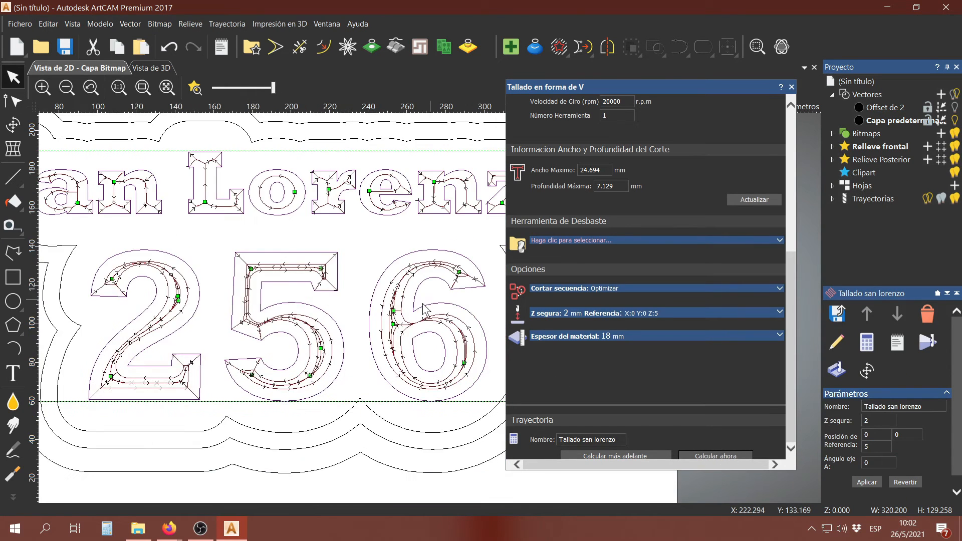
scroll(333, 249, "down", 1)
scroll(374, 261, "up", 1)
scroll(430, 273, "down", 1)
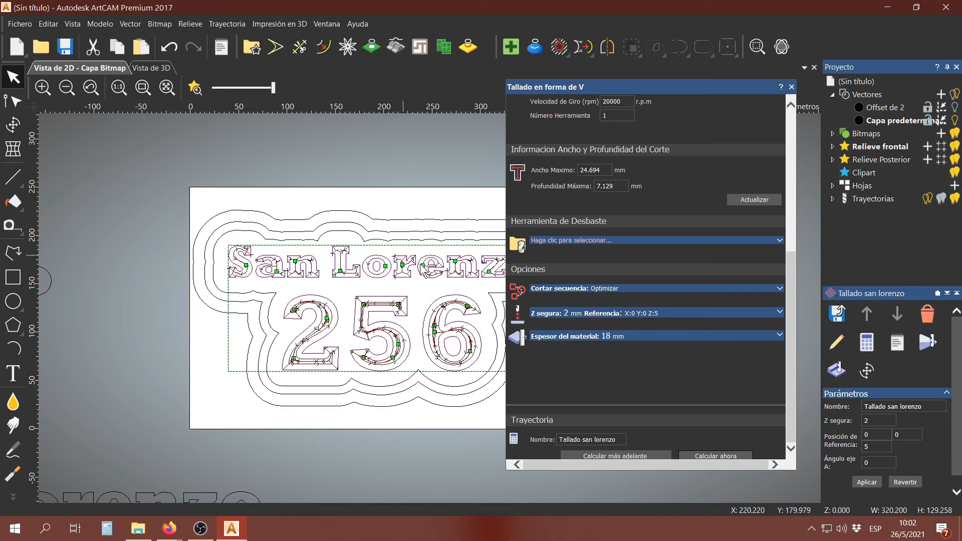
scroll(444, 279, "up", 1)
scroll(615, 273, "up", 5)
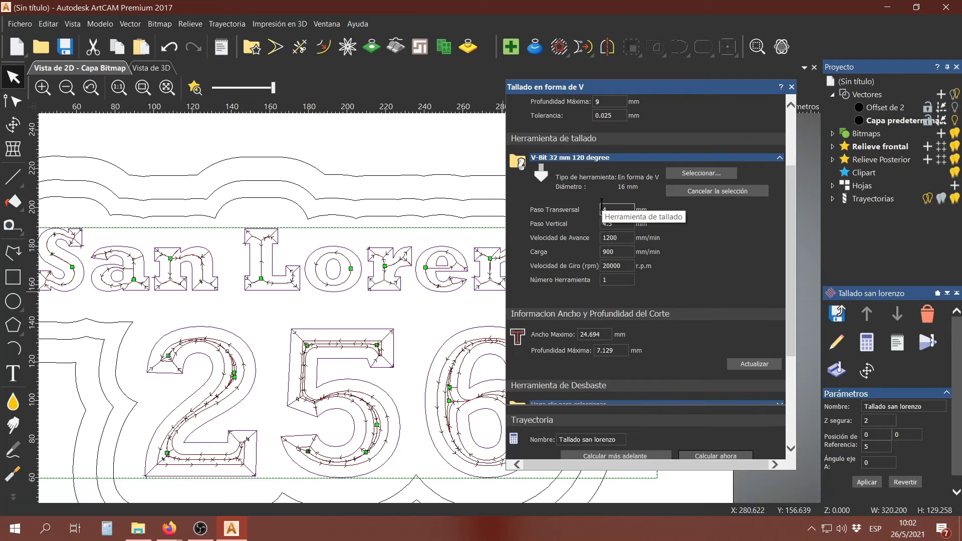
left_click(613, 225)
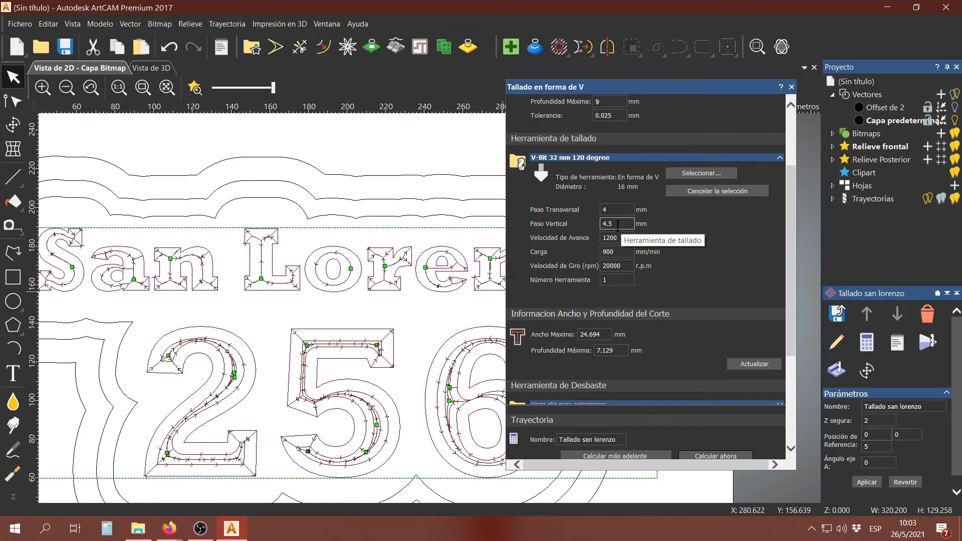
scroll(449, 392, "up", 2)
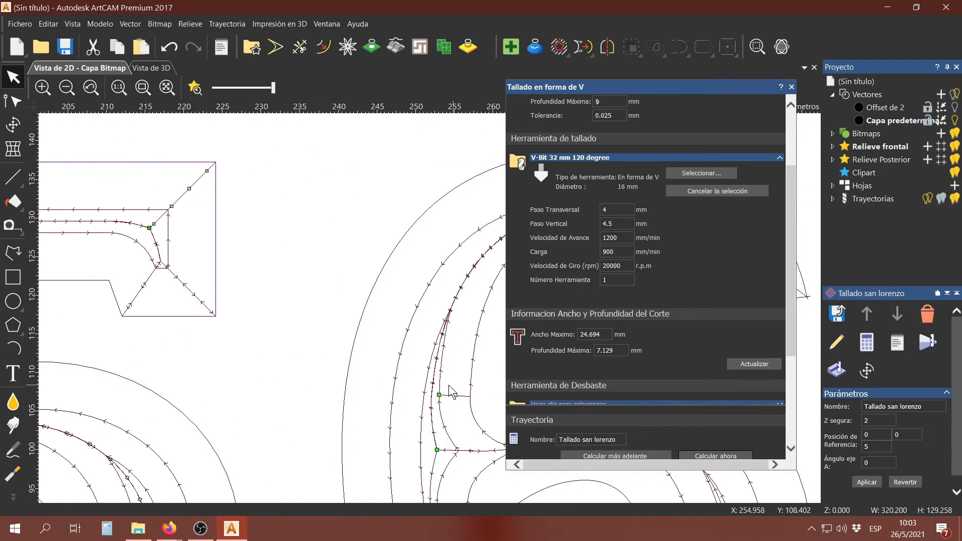
scroll(449, 392, "down", 2)
scroll(334, 346, "up", 1)
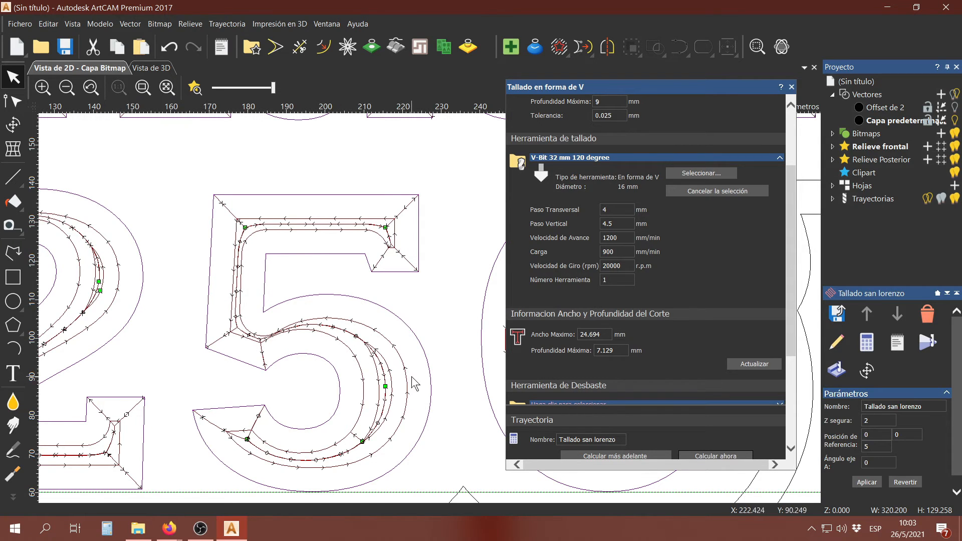
scroll(311, 344, "down", 2)
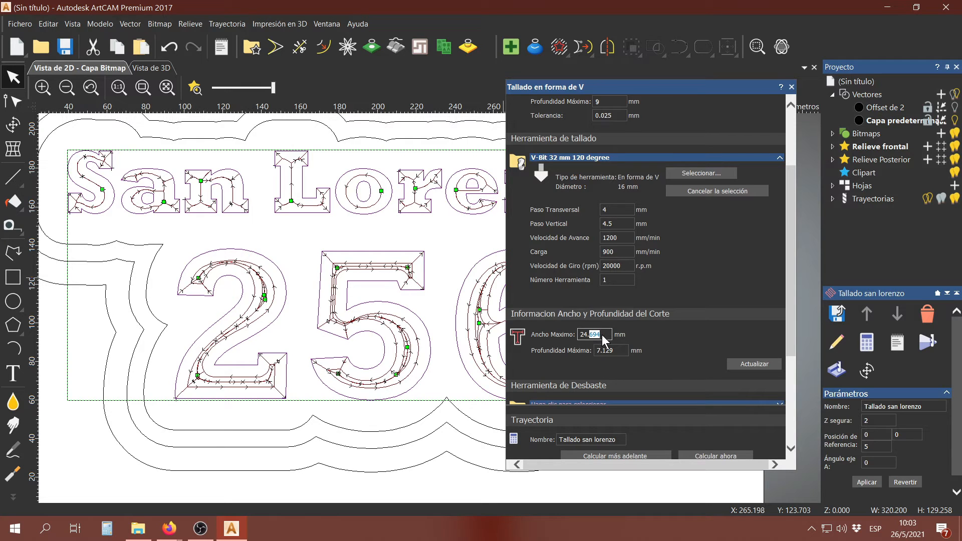
Step: Replace the 4.5 mm Paso Vertical with 8 mm and recalculate Tallado san lorenzo
left_click(644, 337)
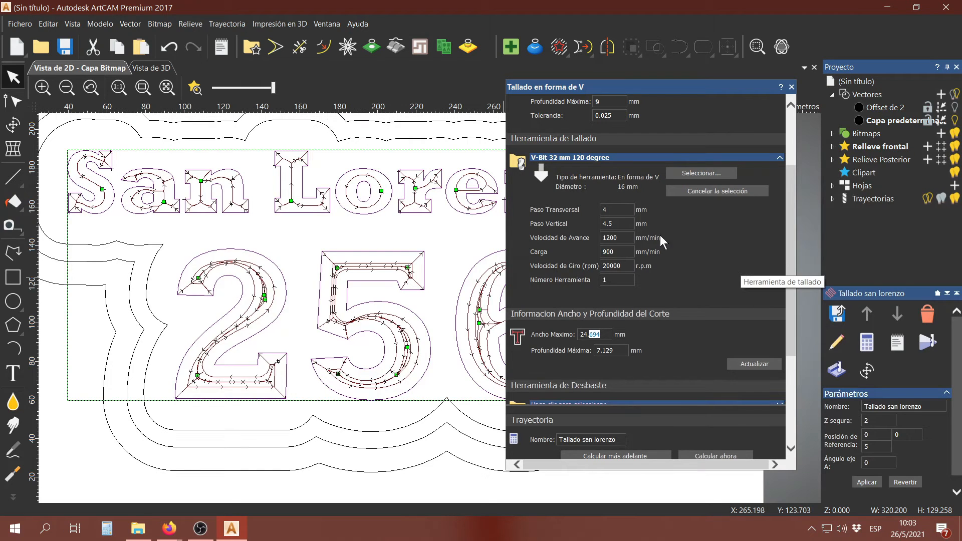
double_click(619, 209)
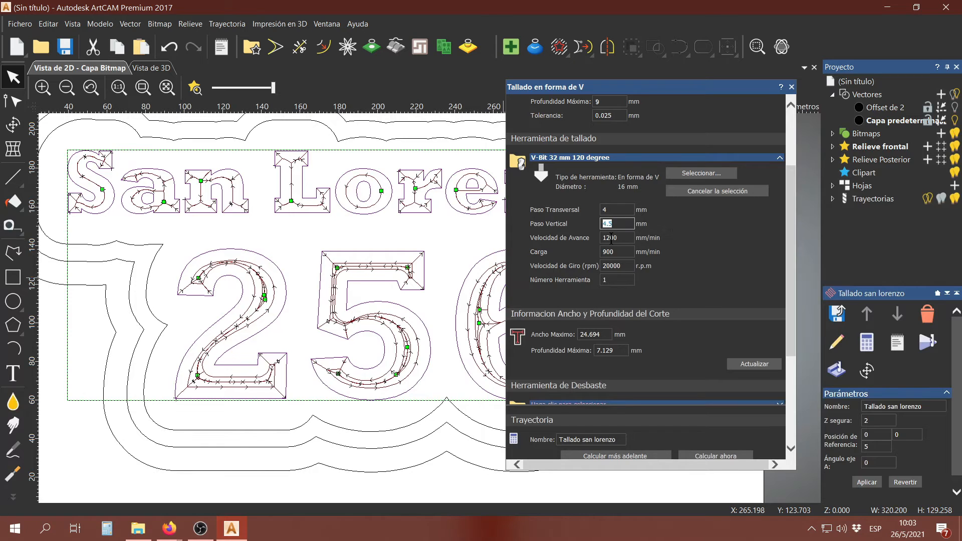
double_click(609, 225)
left_click_drag(601, 350, 613, 350)
left_click(615, 229)
double_click(616, 226)
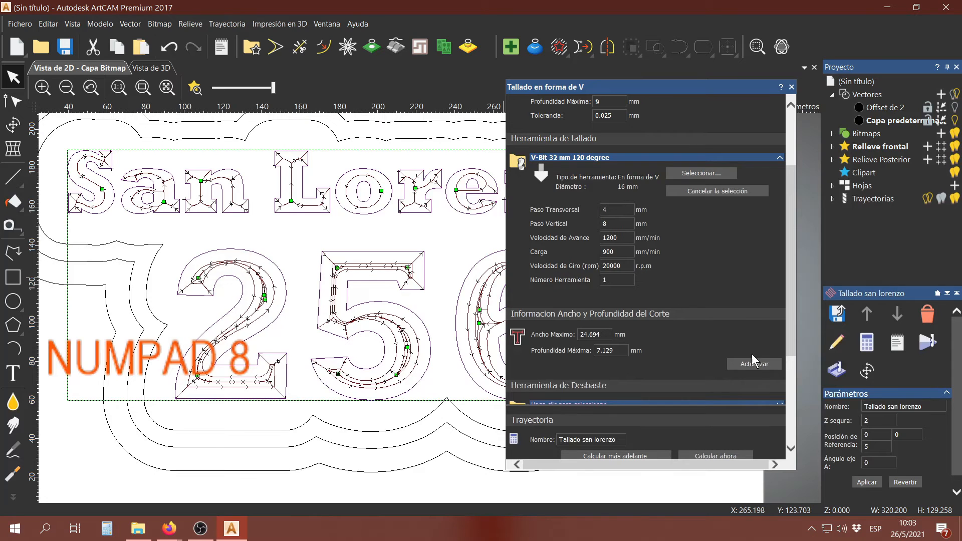
scroll(731, 365, "down", 2)
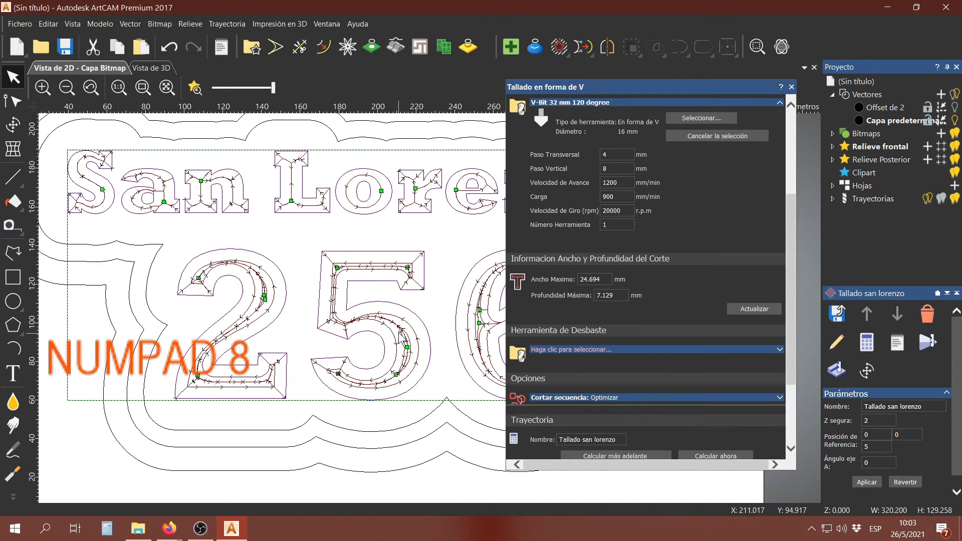
scroll(398, 332, "up", 3)
left_click(695, 453)
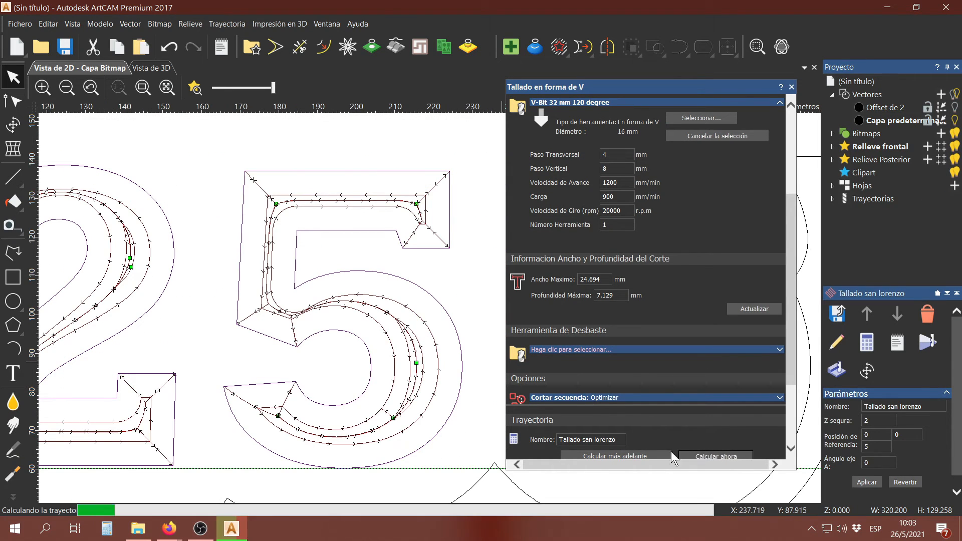
Step: Set the Paso Transversal to 1 mm and recalculate for denser carving passes
scroll(408, 387, "down", 3)
scroll(408, 387, "down", 2)
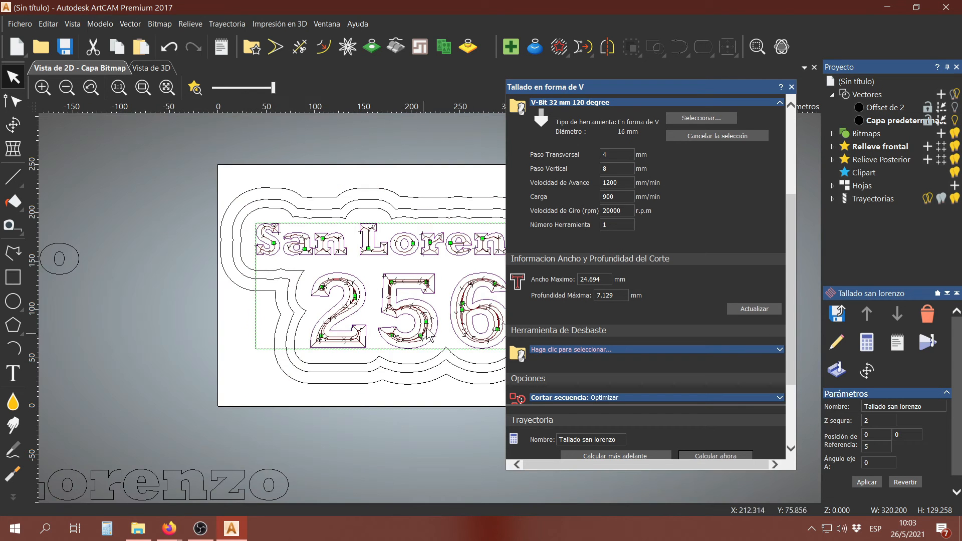
double_click(616, 155)
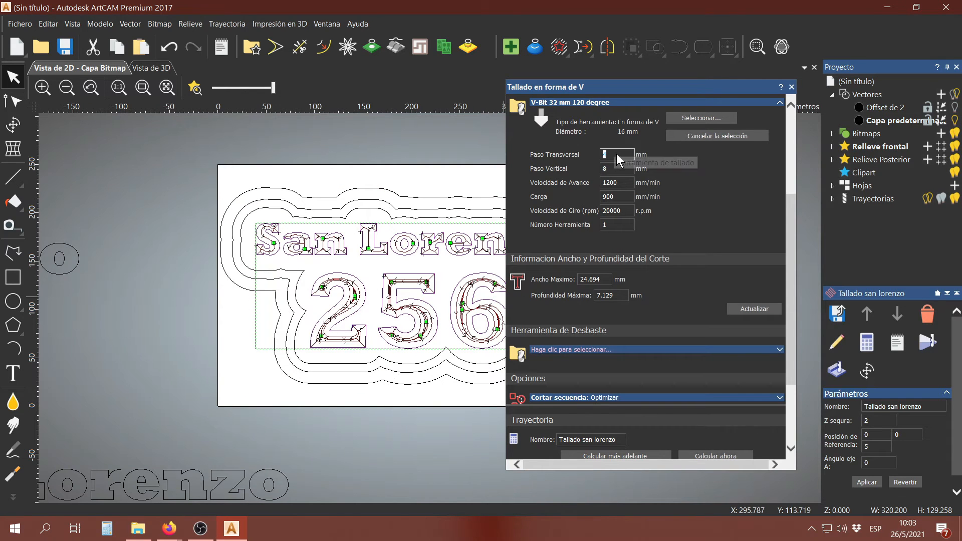
type("1")
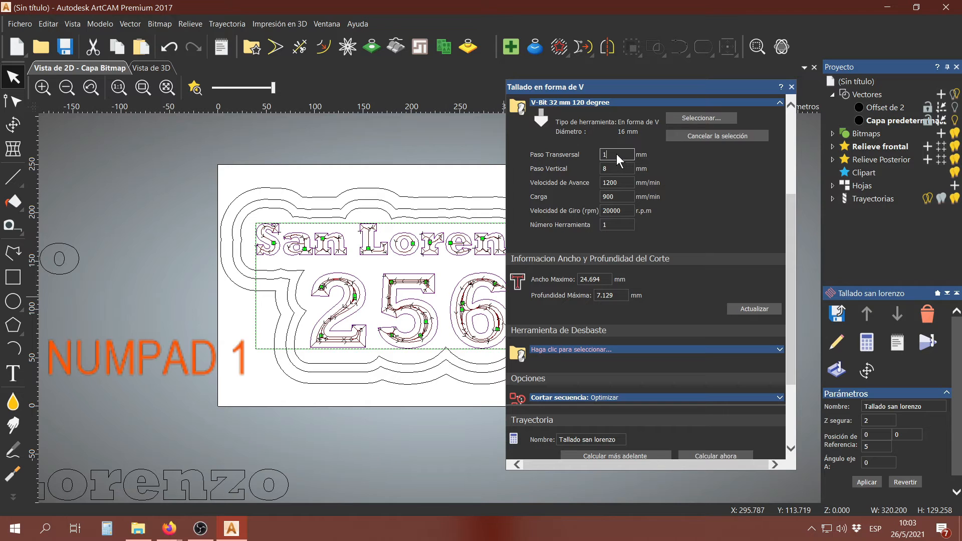
left_click(705, 455)
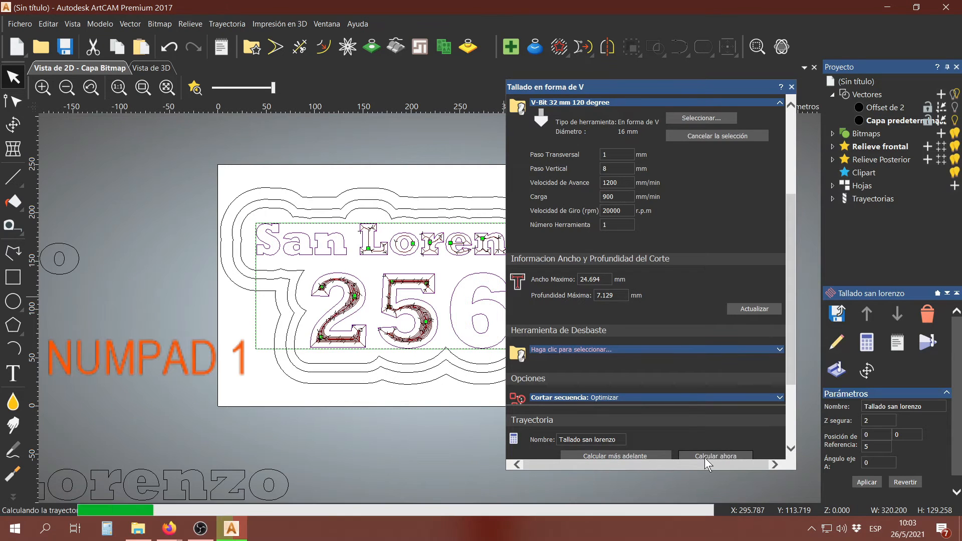
scroll(424, 312, "up", 2)
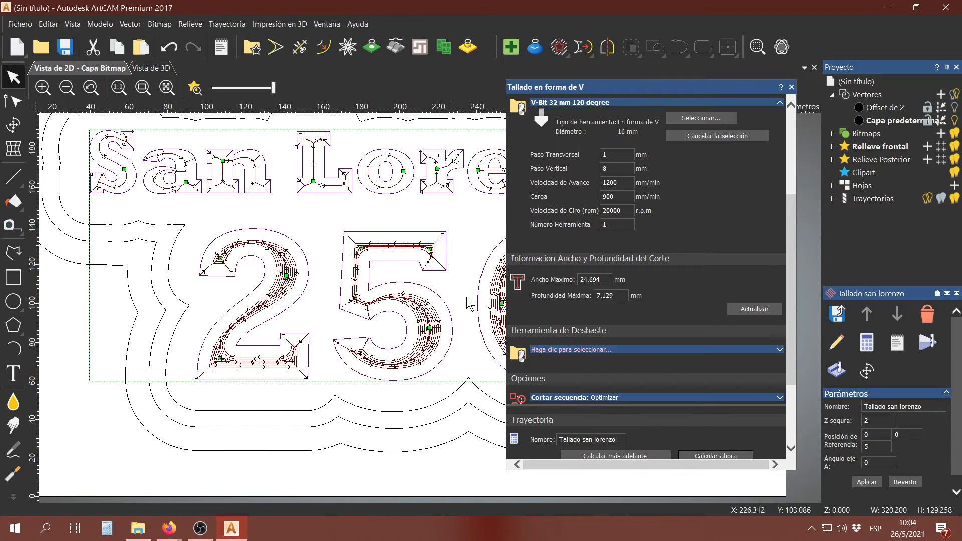
scroll(621, 308, "up", 3)
scroll(641, 306, "down", 2)
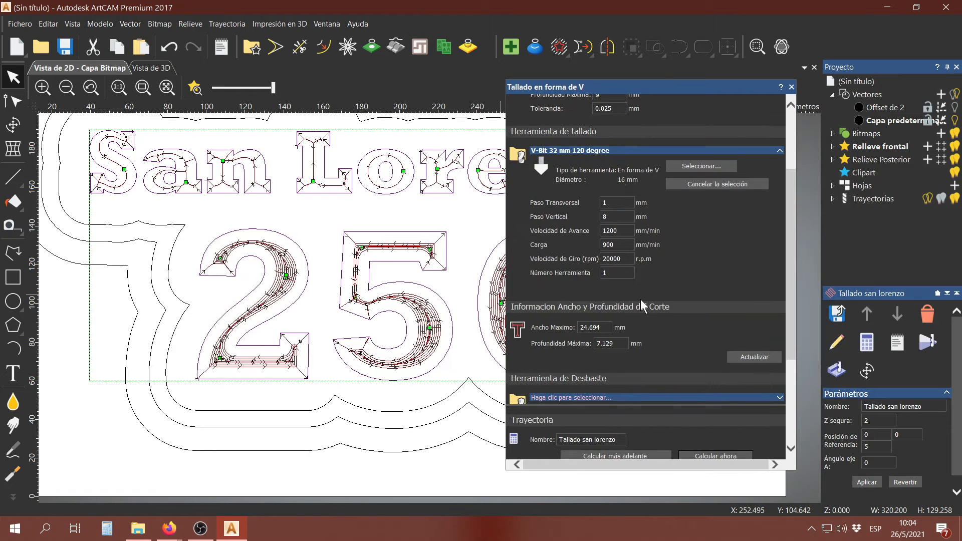
scroll(448, 298, "up", 2)
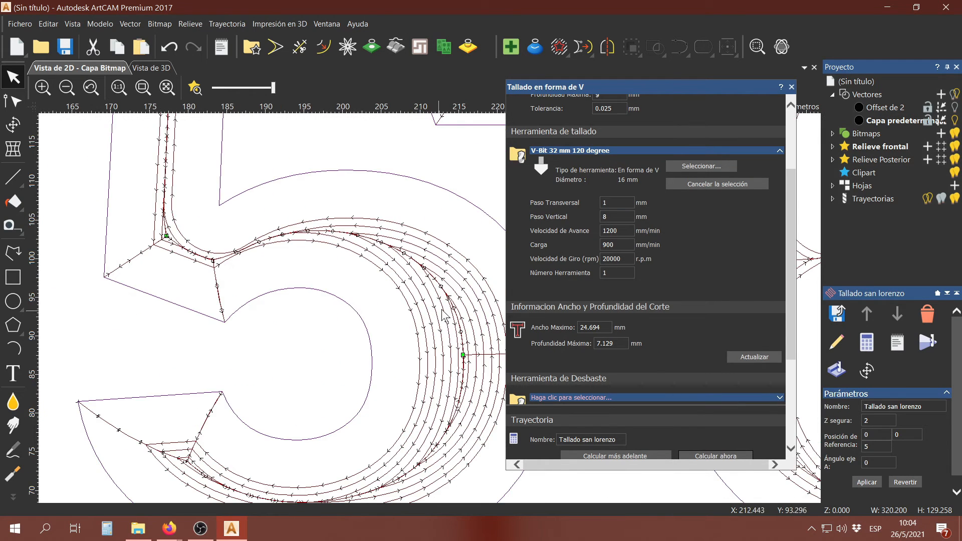
scroll(450, 304, "down", 3)
scroll(453, 353, "up", 2)
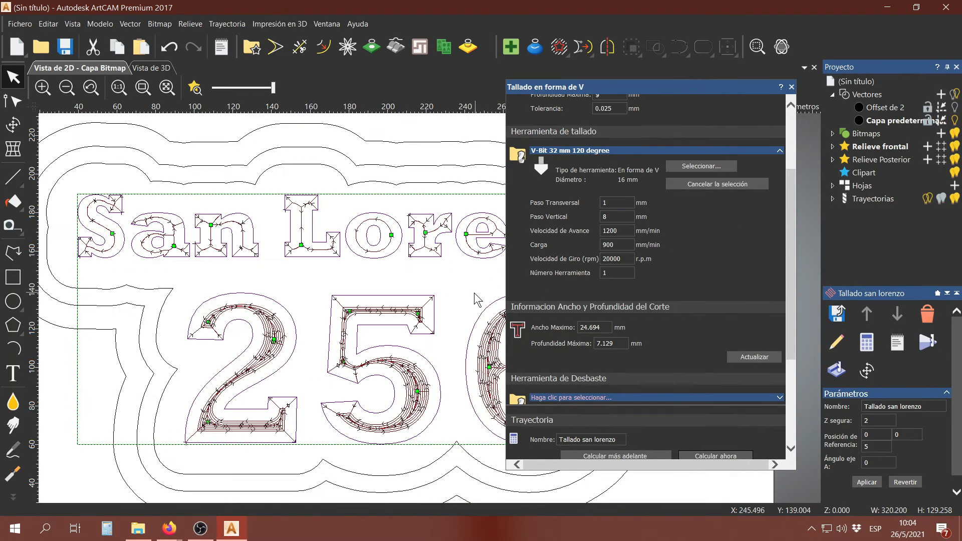
scroll(453, 355, "up", 2)
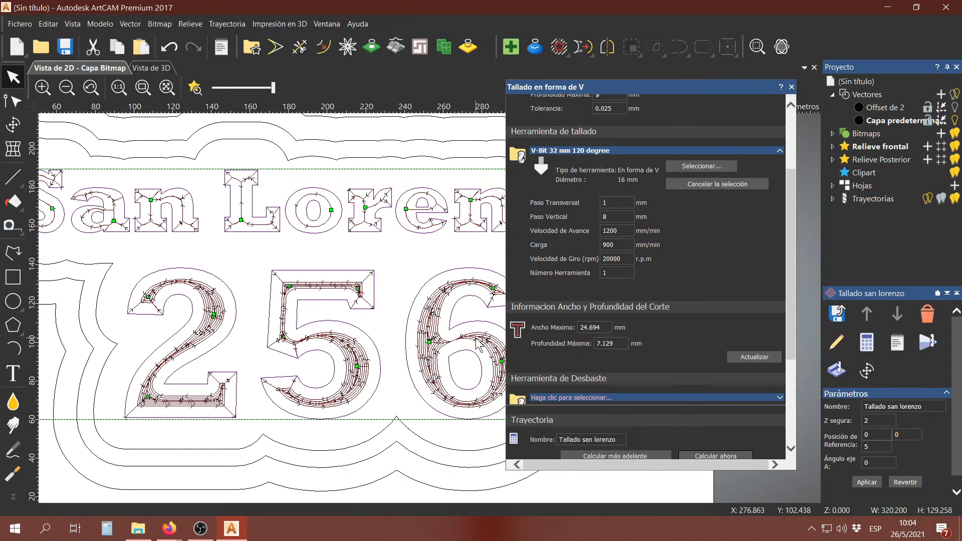
scroll(666, 294, "up", 2)
scroll(664, 289, "up", 2)
scroll(681, 335, "down", 6)
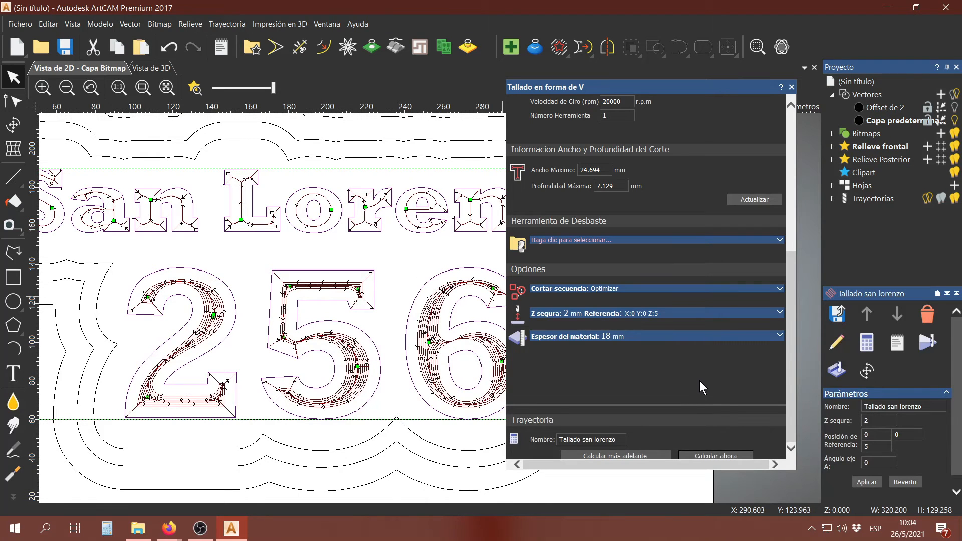
Step: Close the V-carving settings and bring up the toolpath simulation block settings
left_click(791, 87)
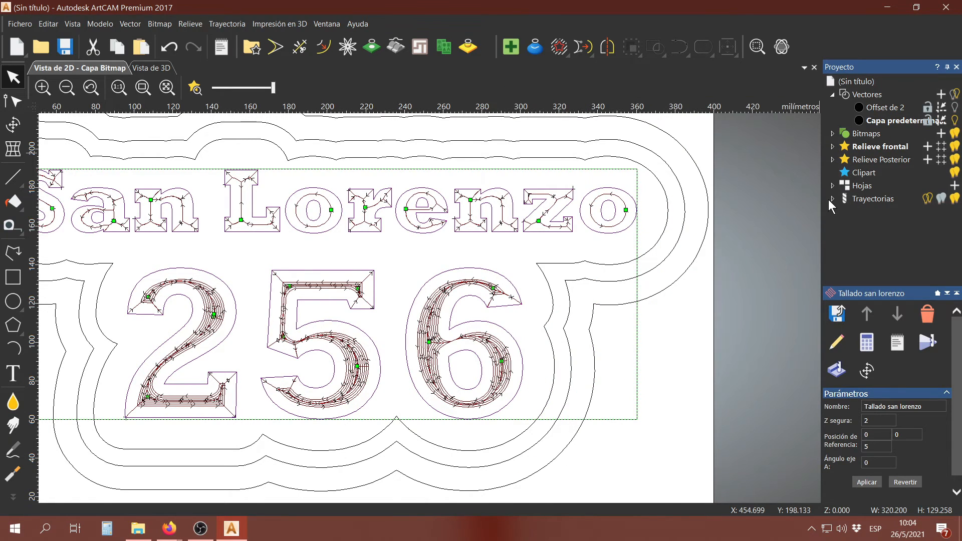
left_click(833, 198)
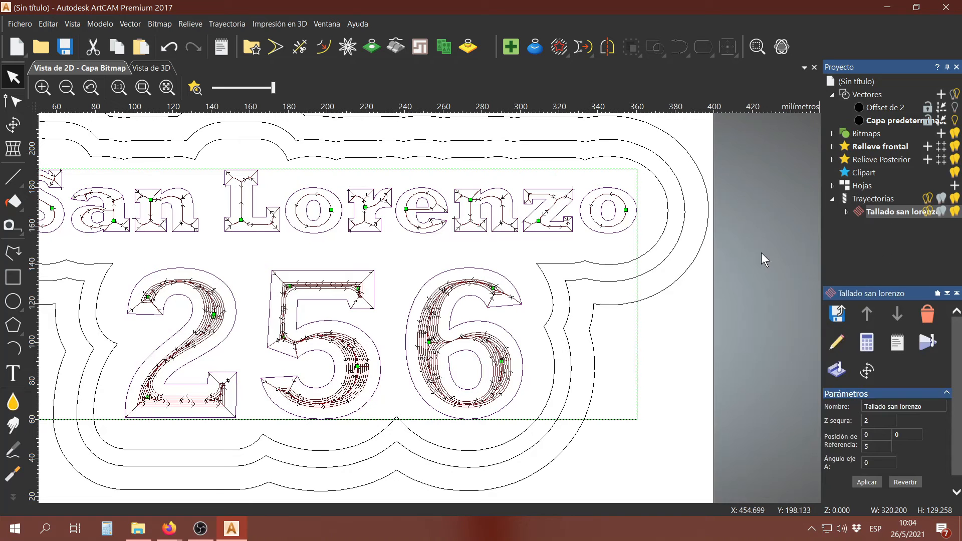
left_click(836, 371)
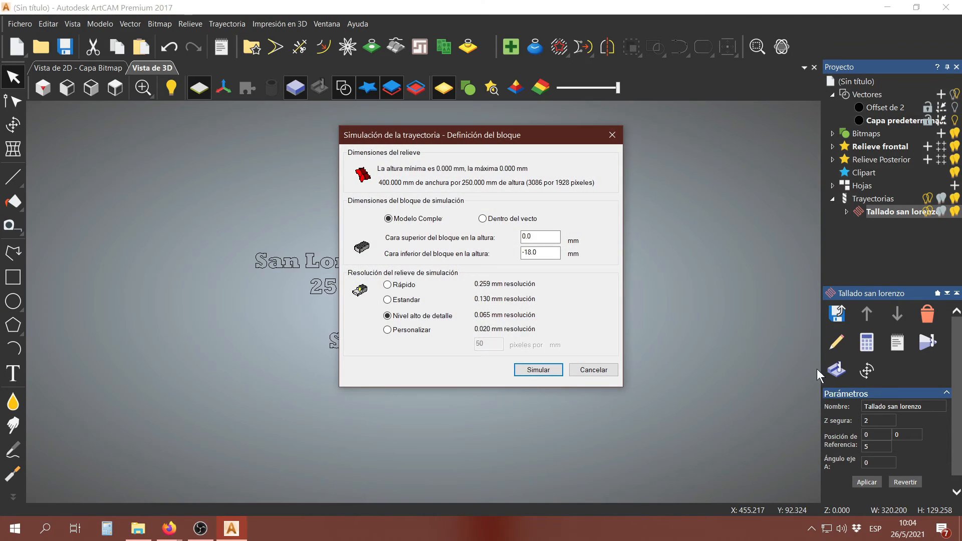
Step: Simulate Tallado san lorenzo, orbit the carved block to inspect it, then return to 2D
left_click(533, 370)
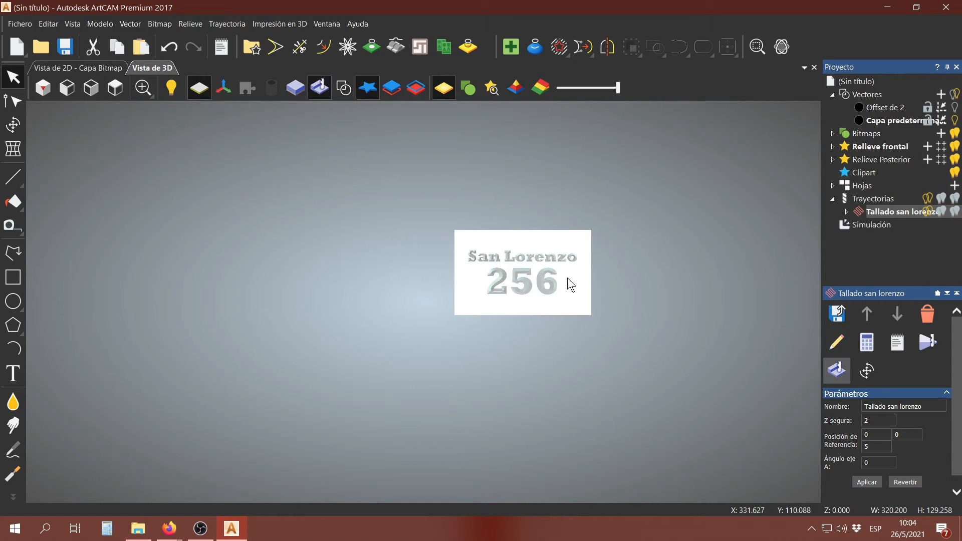
scroll(553, 262, "up", 1)
scroll(554, 262, "up", 3)
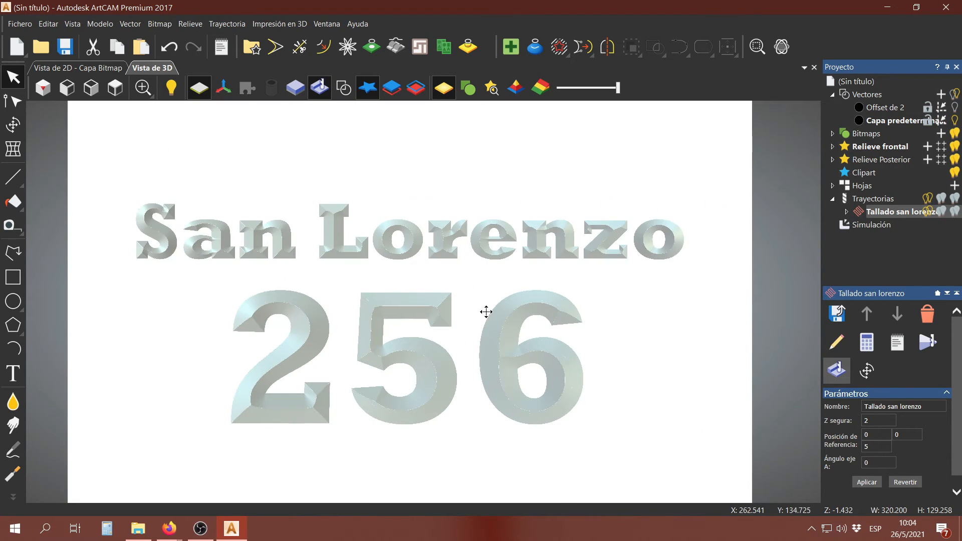
scroll(496, 321, "up", 1)
left_click_drag(546, 341, 593, 331)
scroll(547, 333, "down", 5)
scroll(416, 290, "up", 4)
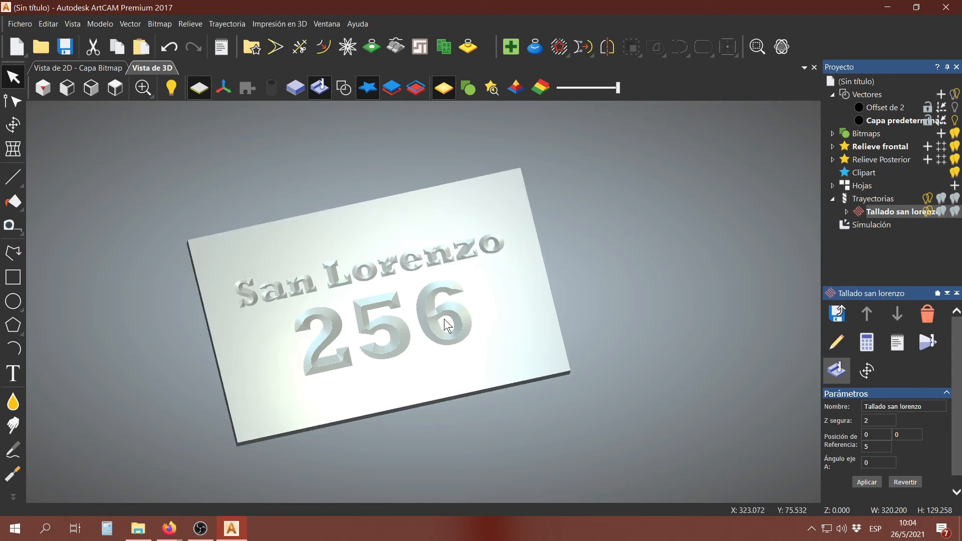
left_click_drag(416, 290, 536, 358)
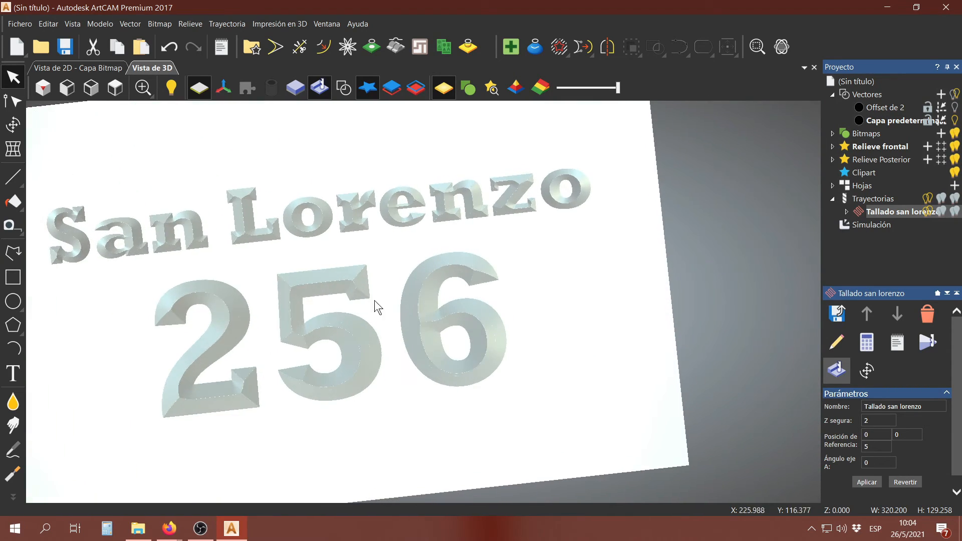
scroll(328, 296, "down", 3)
scroll(328, 296, "up", 3)
left_click_drag(488, 286, 537, 327)
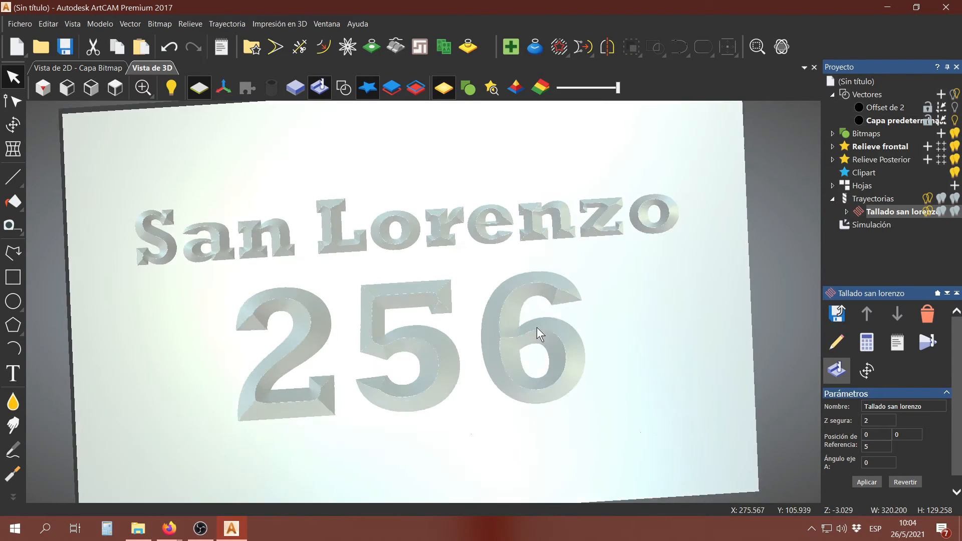
left_click(103, 69)
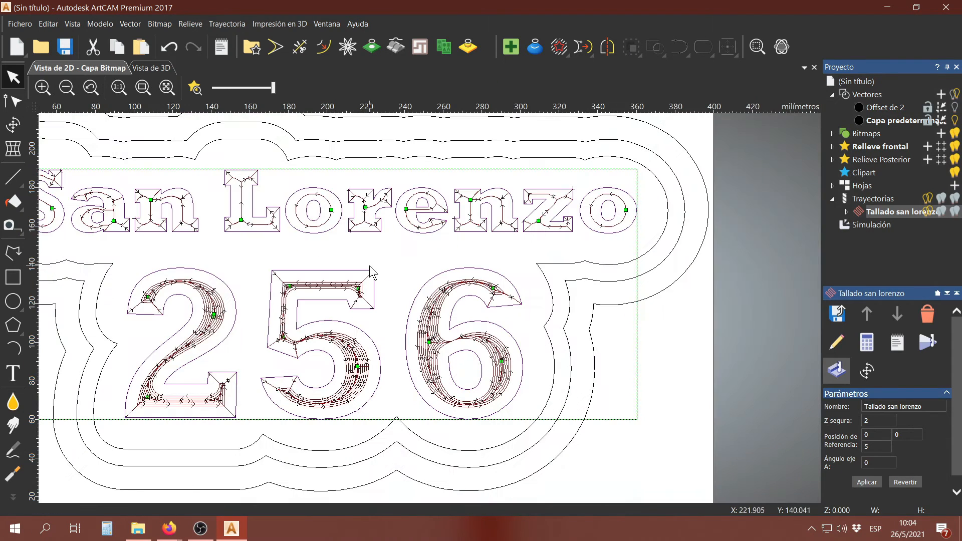
Step: Reopen the V-carving settings and name the new toolpath 'Tallado san lorenzo 2'
scroll(298, 251, "down", 3)
scroll(583, 327, "up", 2)
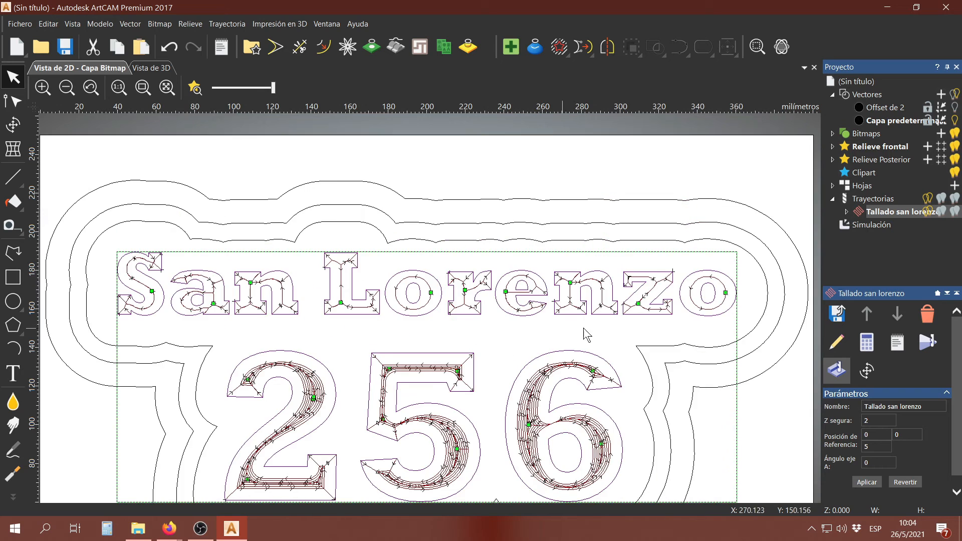
scroll(770, 341, "down", 2)
scroll(563, 338, "up", 2)
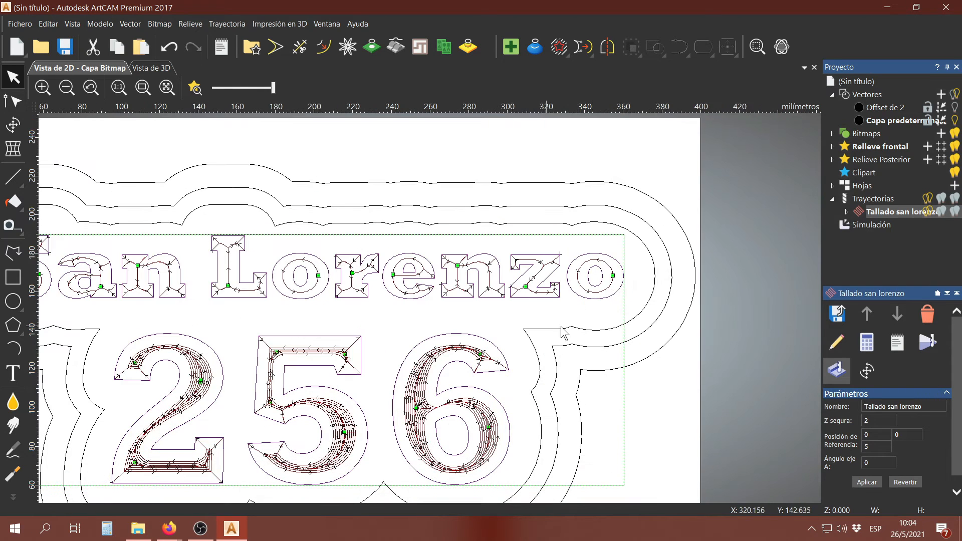
left_click(837, 343)
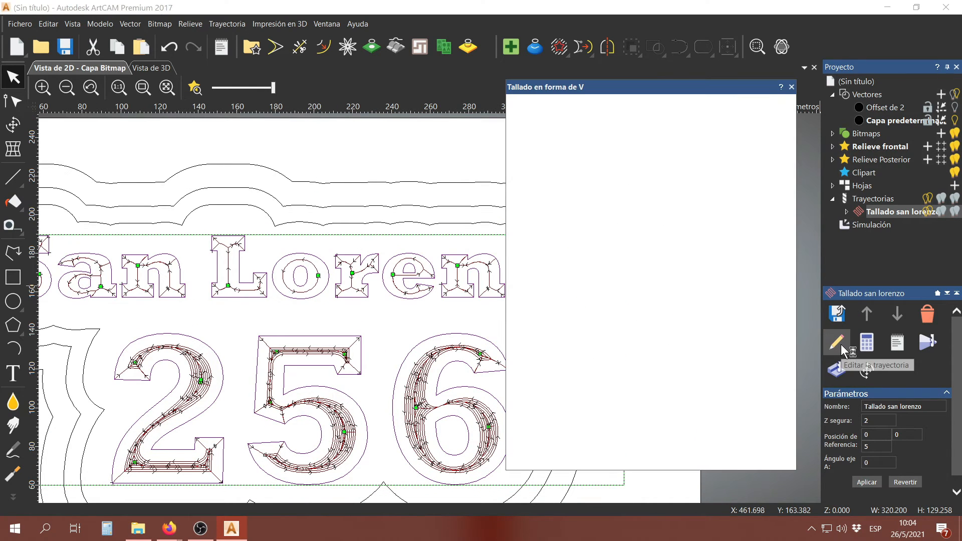
scroll(626, 376, "down", 2)
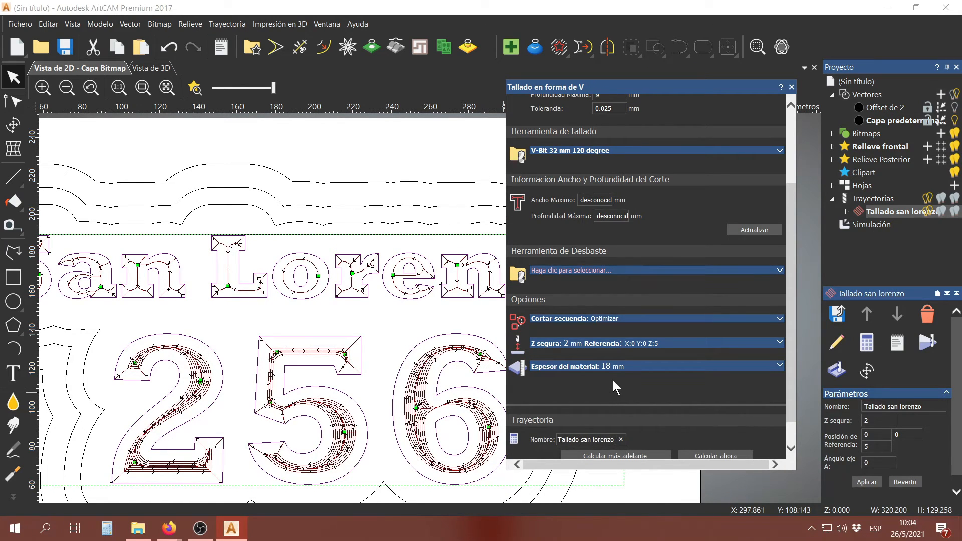
type("2")
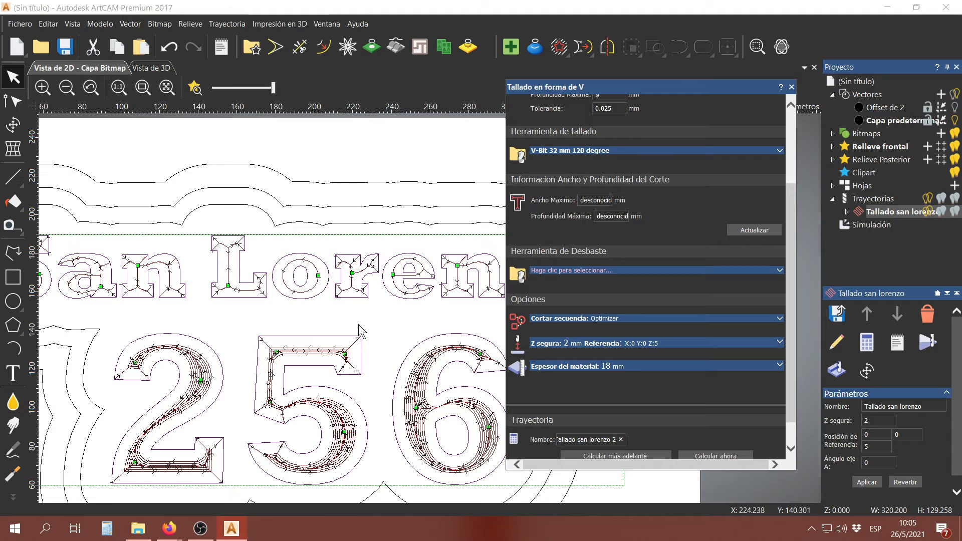
Step: Hide the first toolpath preview, add the outer offset outline, and calculate the second toolpath
left_click(928, 211)
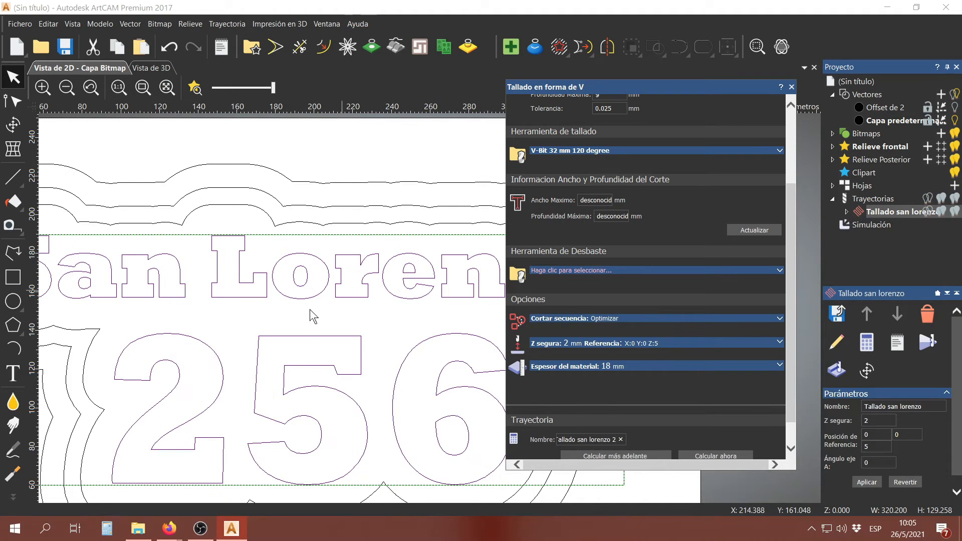
left_click(366, 223, "shift")
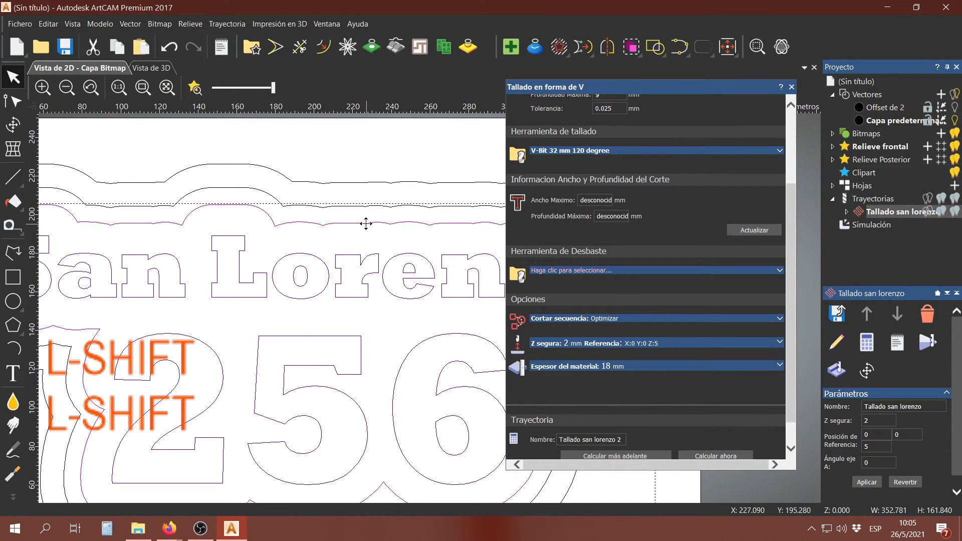
scroll(366, 224, "down", 3)
scroll(392, 269, "up", 3)
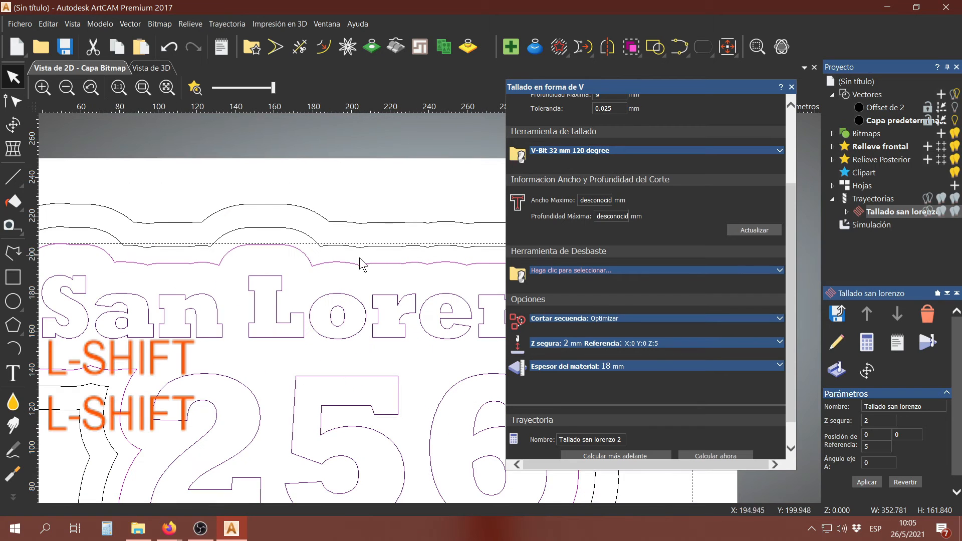
scroll(390, 308, "down", 3)
scroll(446, 341, "up", 3)
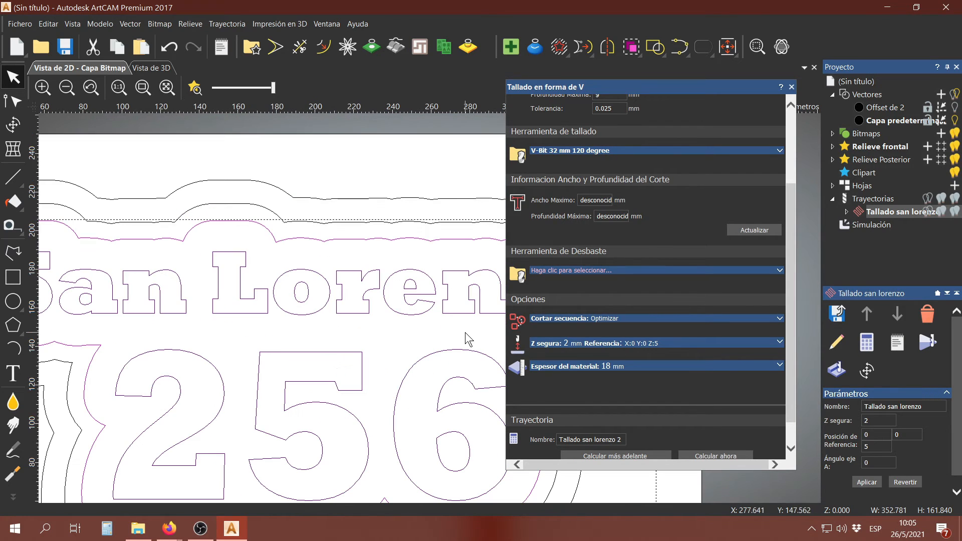
left_click(711, 455)
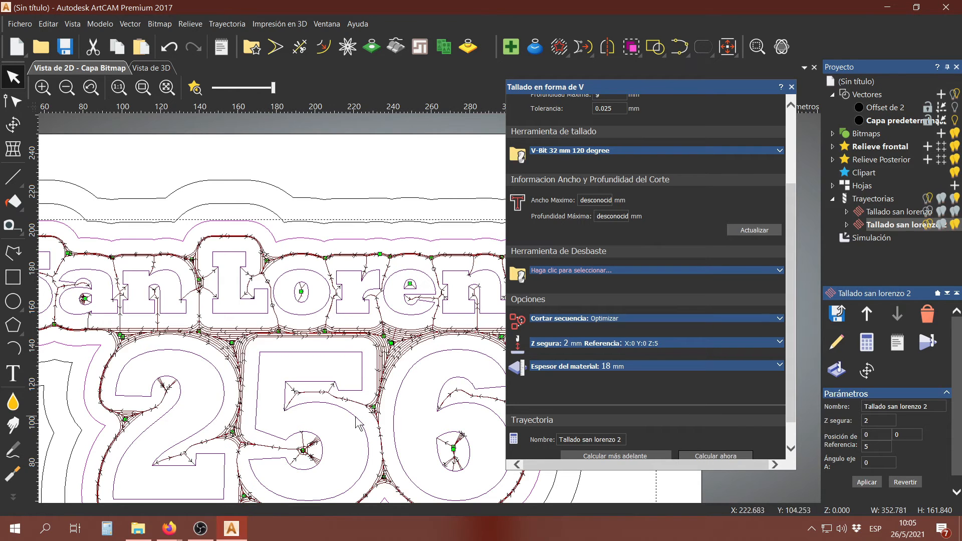
Step: Change the V-Bit 32 mm 120 degree Paso Vertical to 15, recalculate, and close the dialog
scroll(650, 274, "up", 3)
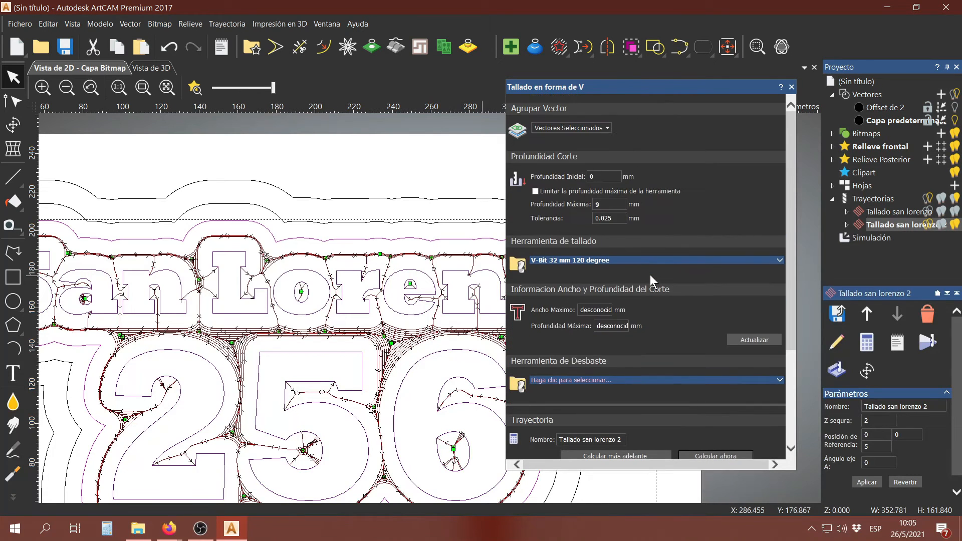
left_click(660, 261)
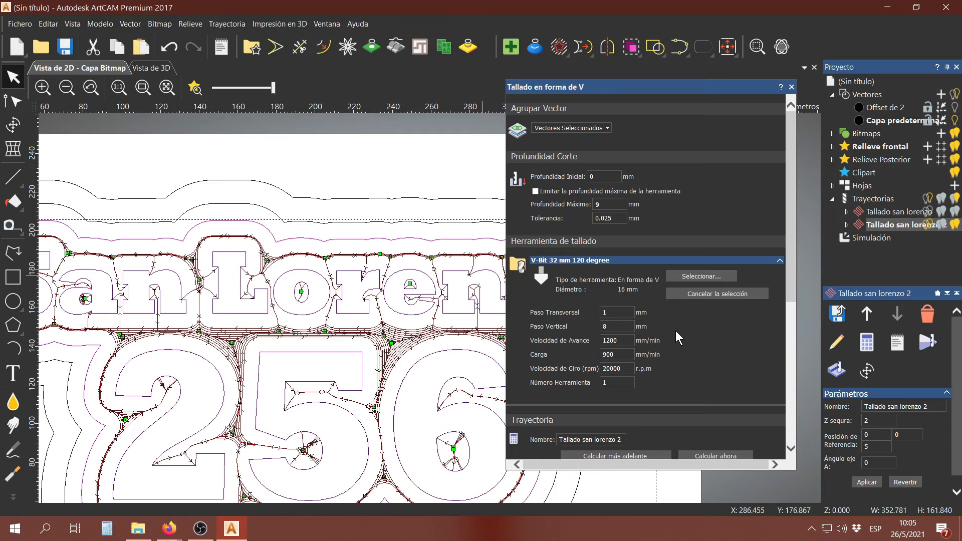
double_click(620, 326)
type("15")
scroll(697, 338, "down", 5)
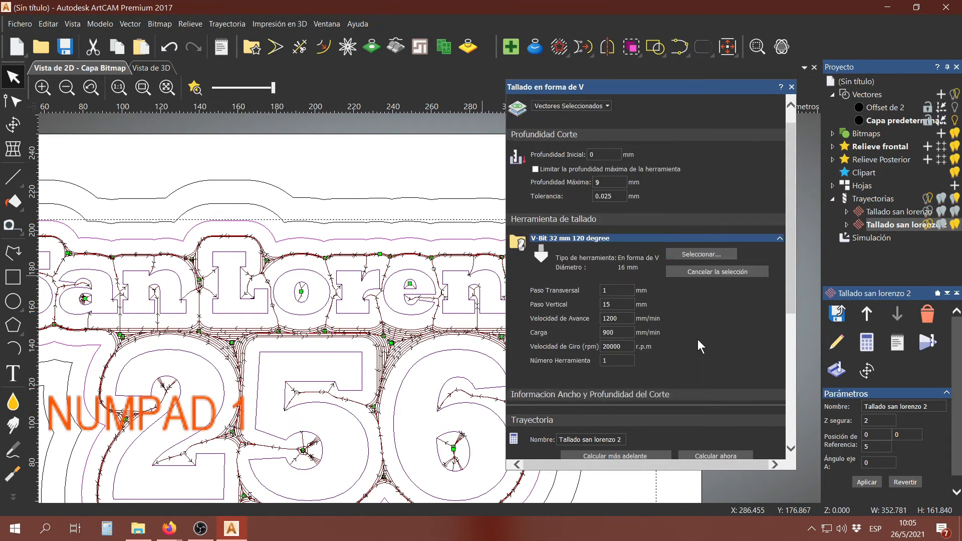
scroll(690, 303, "down", 4)
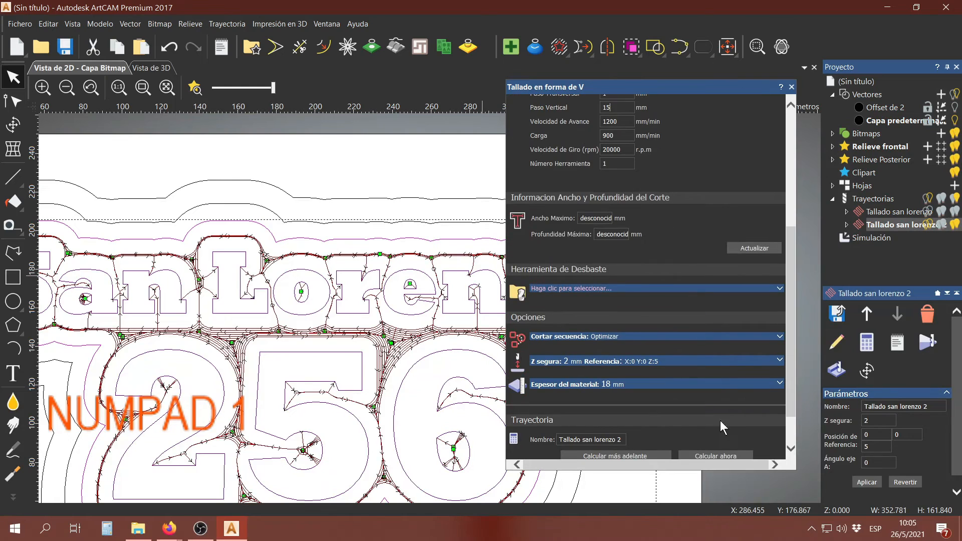
left_click(719, 453)
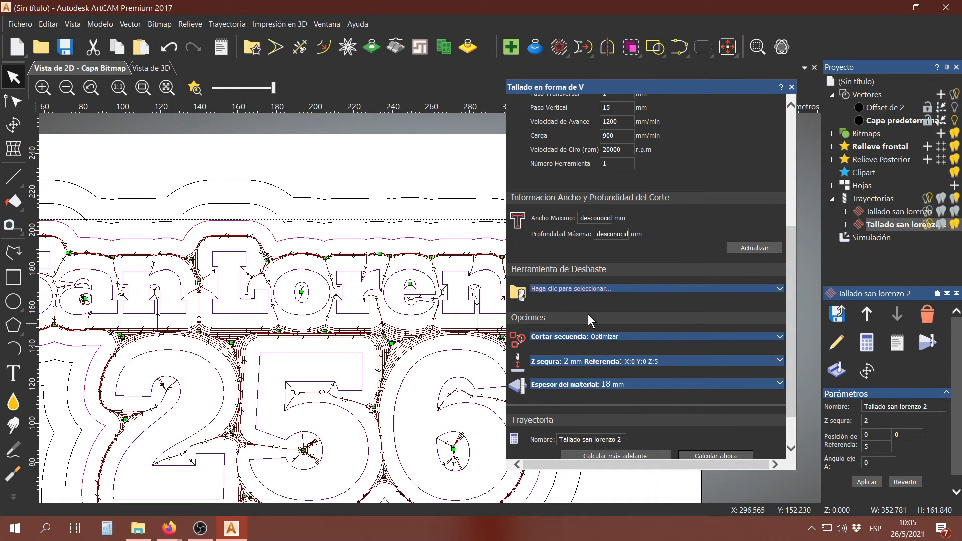
scroll(717, 393, "down", 2)
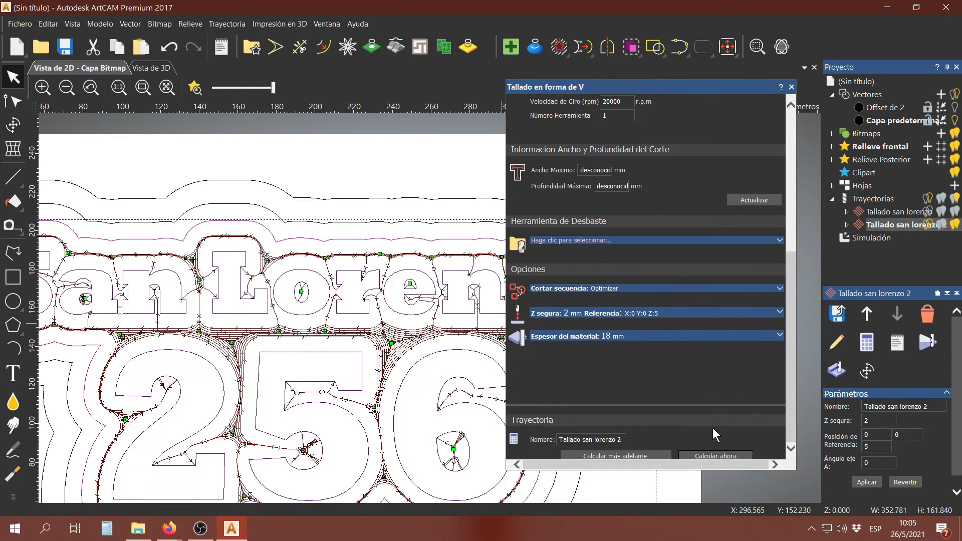
left_click(790, 87)
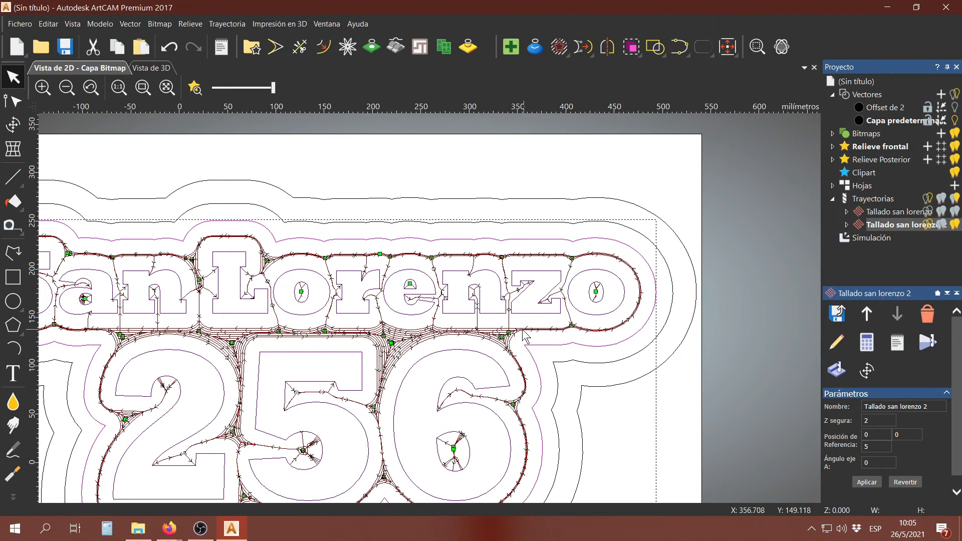
Step: Reset the simulation, simulate Tallado san lorenzo 2, tilt the 3D result, then return to 2D
scroll(524, 333, "down", 1)
left_click(871, 237)
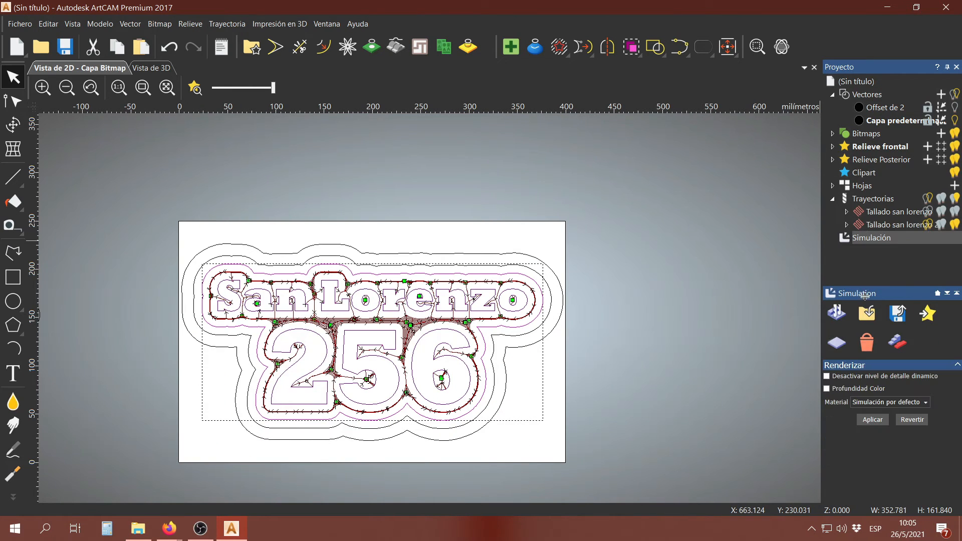
left_click(839, 342)
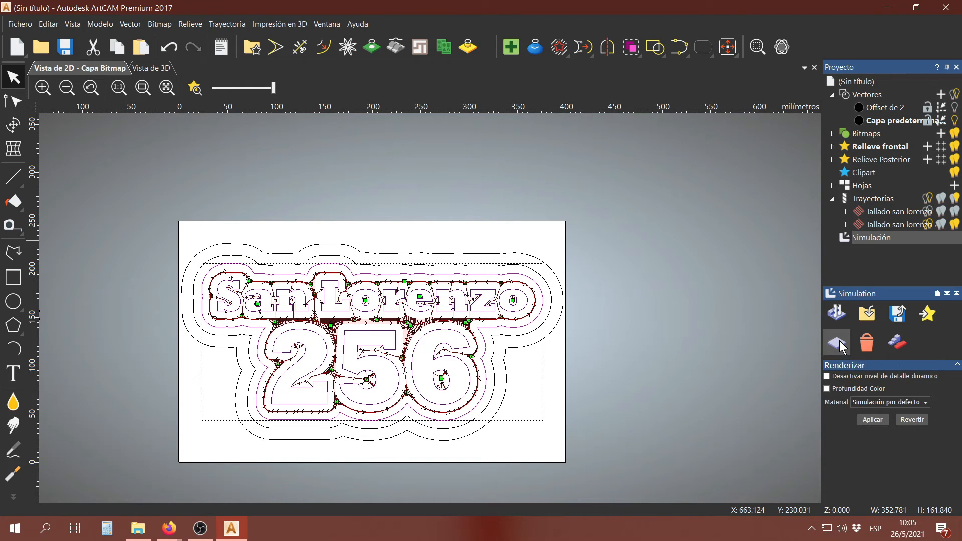
left_click(886, 225)
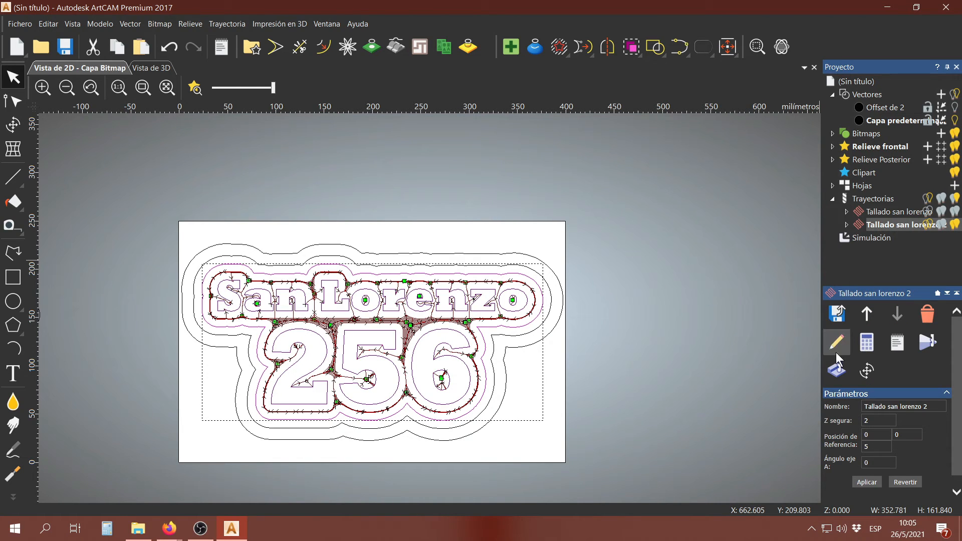
left_click(836, 370)
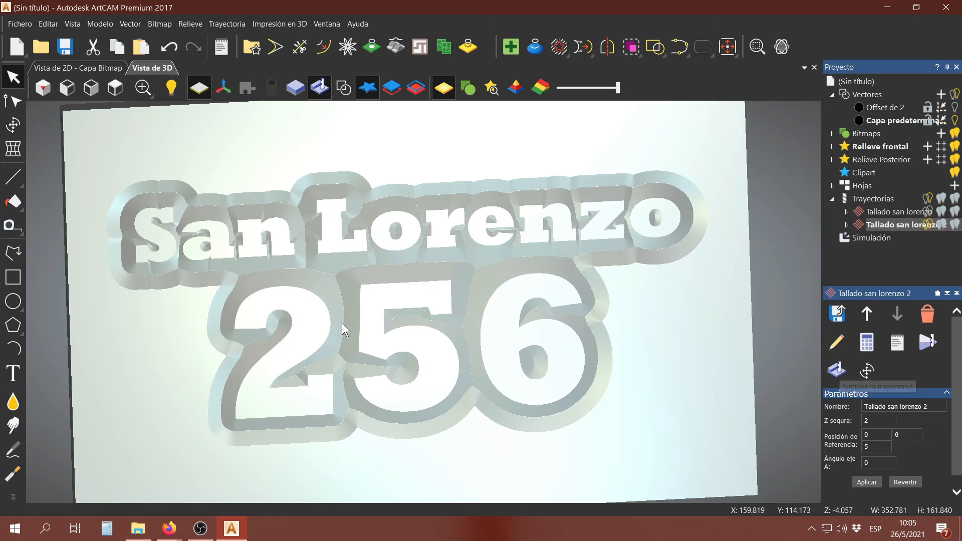
scroll(343, 281, "up", 1)
left_click_drag(479, 309, 473, 258)
scroll(473, 259, "down", 5)
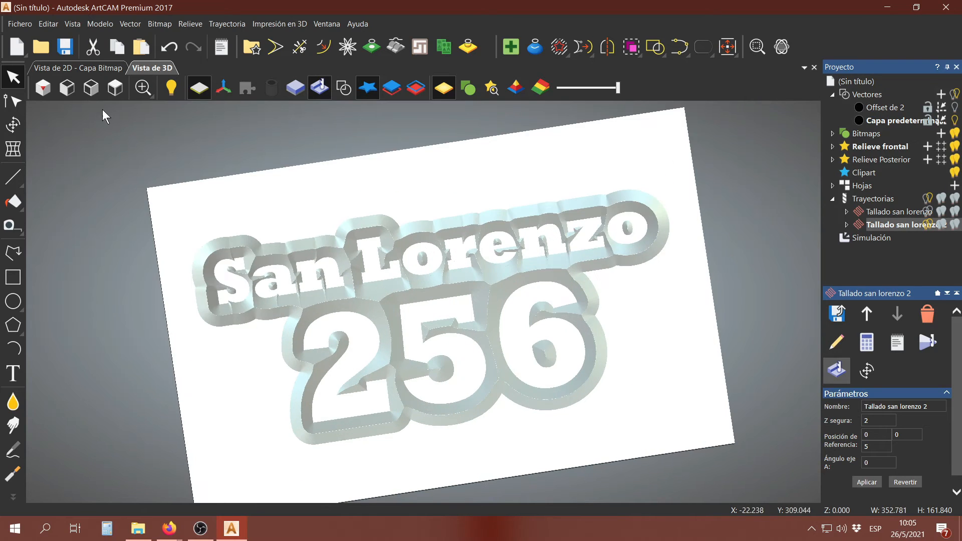
left_click(88, 68)
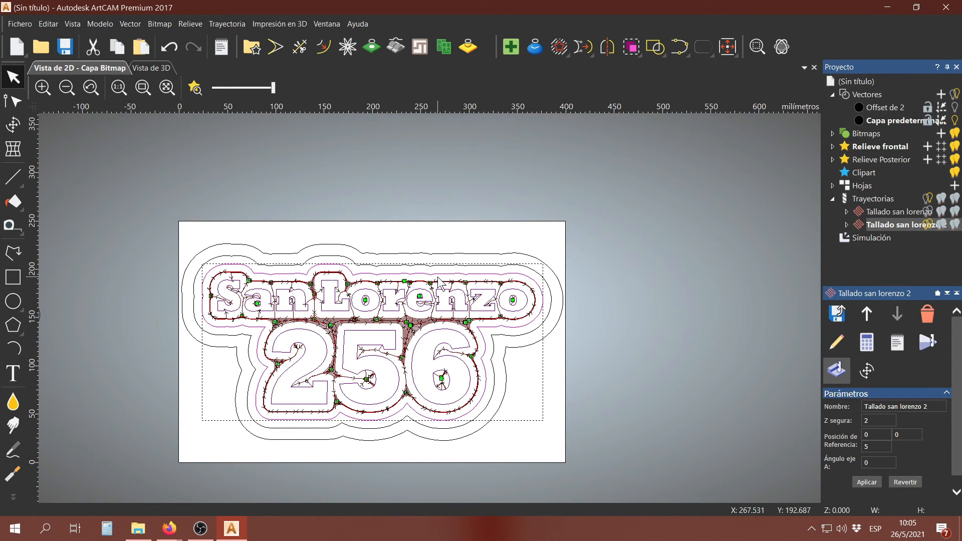
Step: Turn off the Tallado san lorenzo 2 preview and add the two outermost border outlines to the selection
scroll(438, 281, "up", 2)
scroll(395, 271, "up", 2)
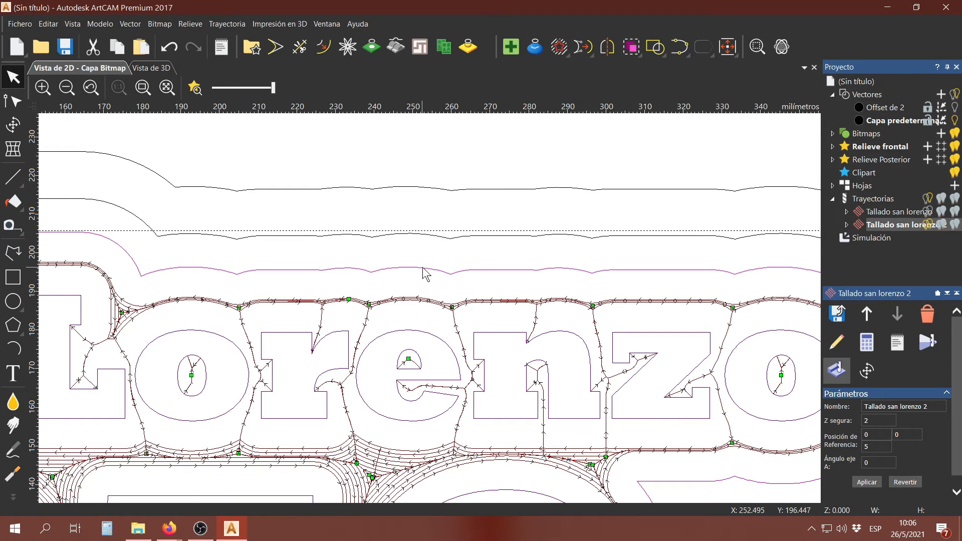
left_click(927, 226)
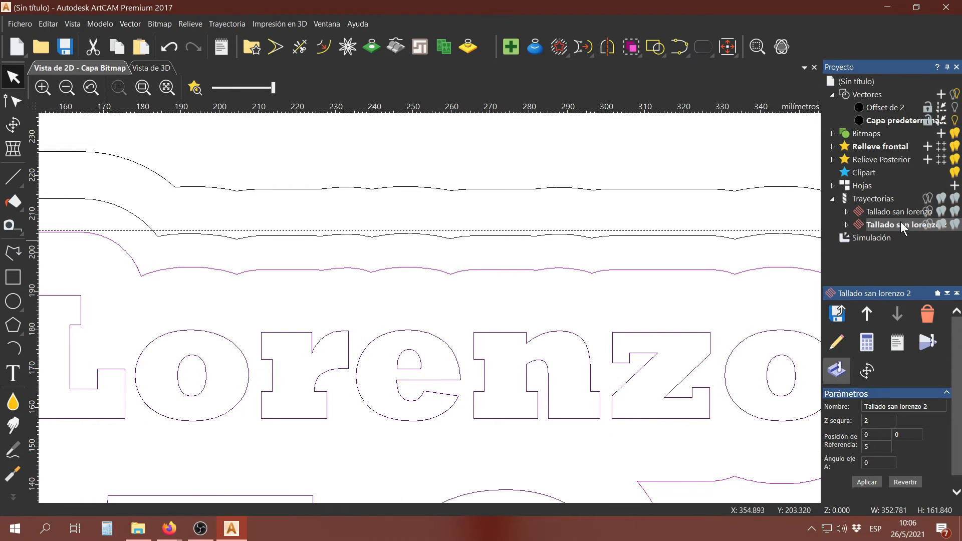
left_click(928, 225)
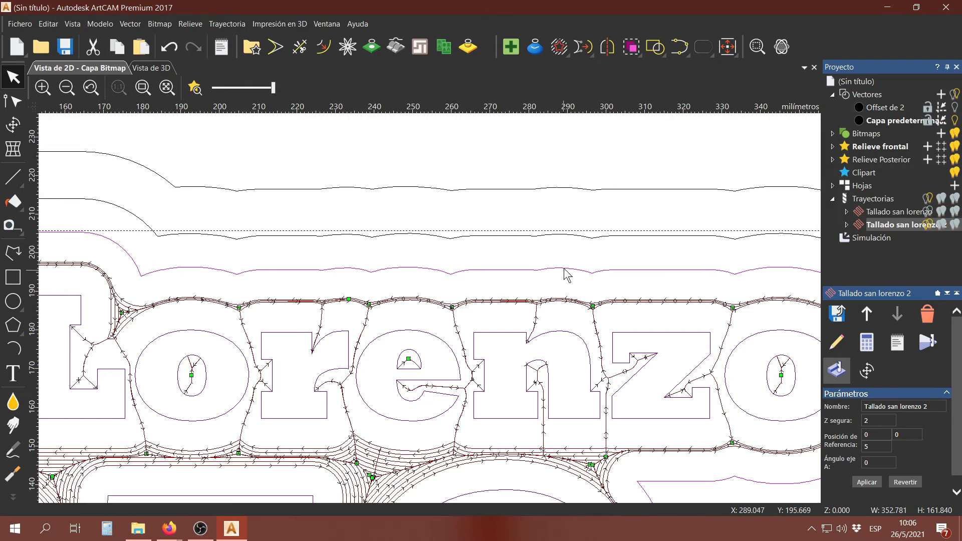
left_click(927, 225)
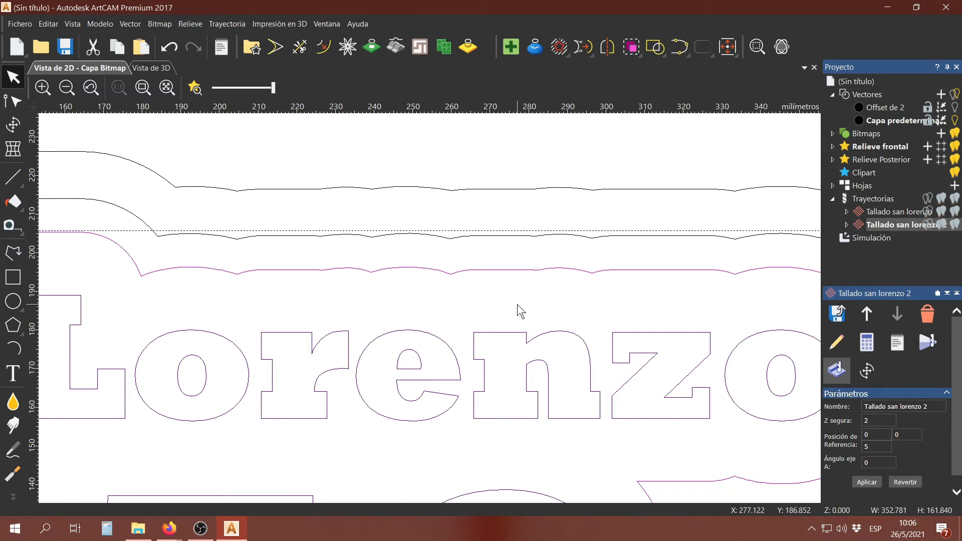
left_click(489, 235, "shift")
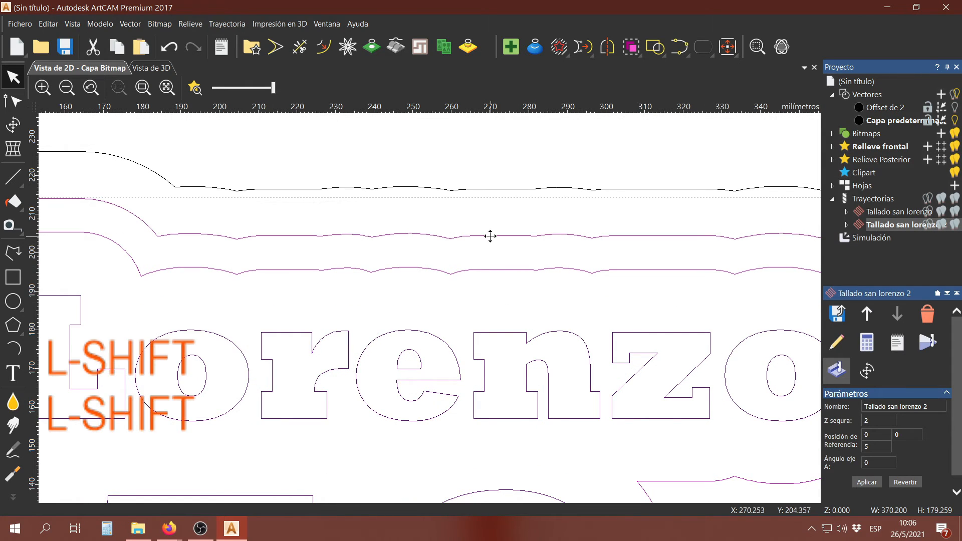
left_click(503, 190, "shift")
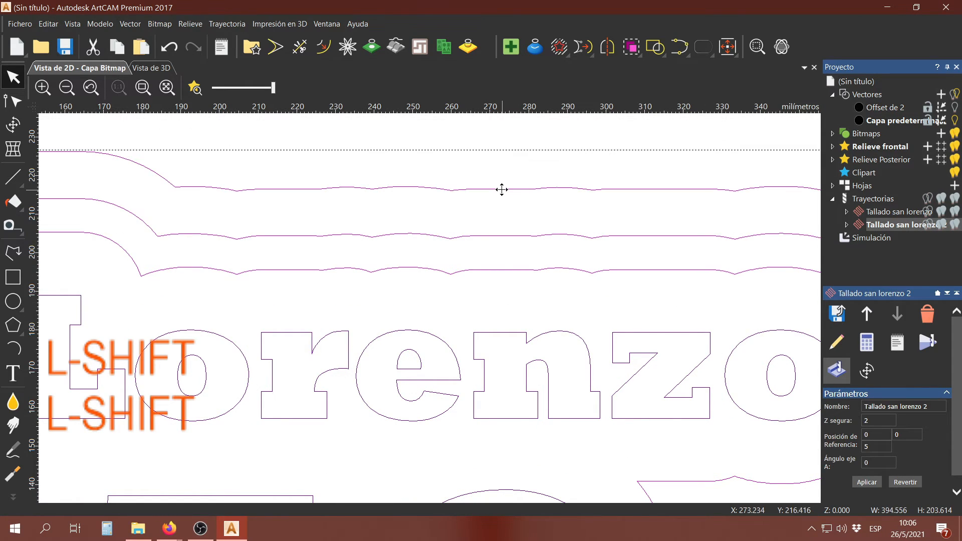
Step: Add the two offset border outlines to the V-carve, rename it 'Tallado san lorenzo 3', and calculate
left_click(838, 345)
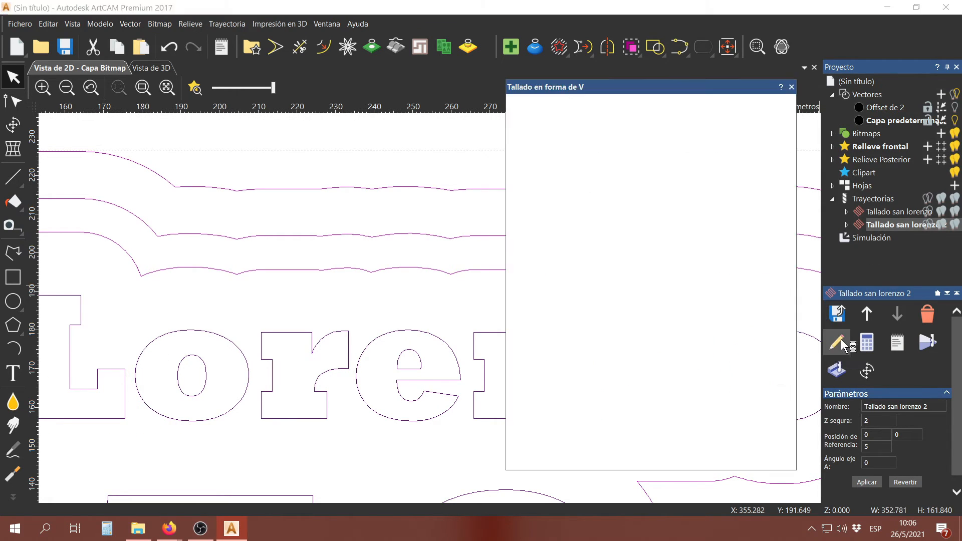
scroll(376, 335, "down", 1)
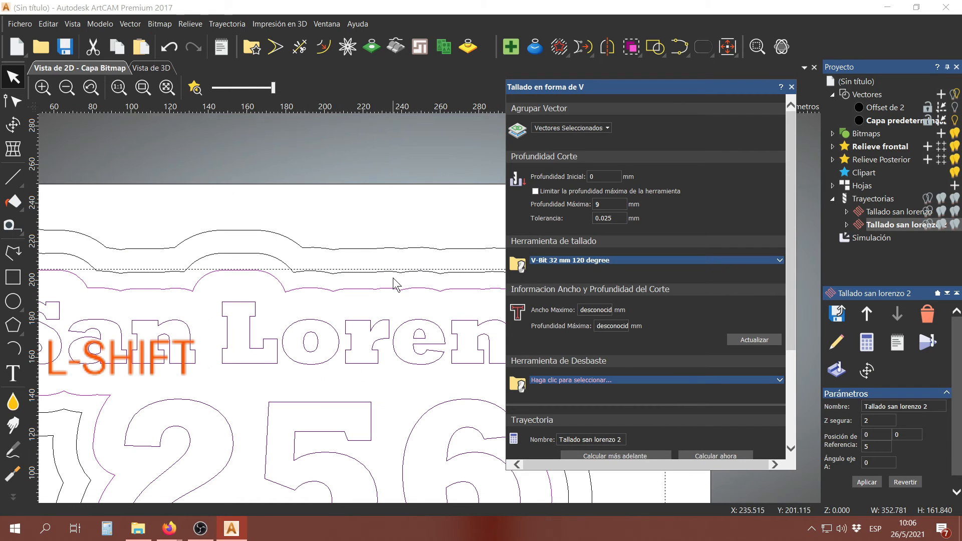
left_click(395, 273, "shift")
left_click(405, 247, "shift")
scroll(672, 365, "down", 5)
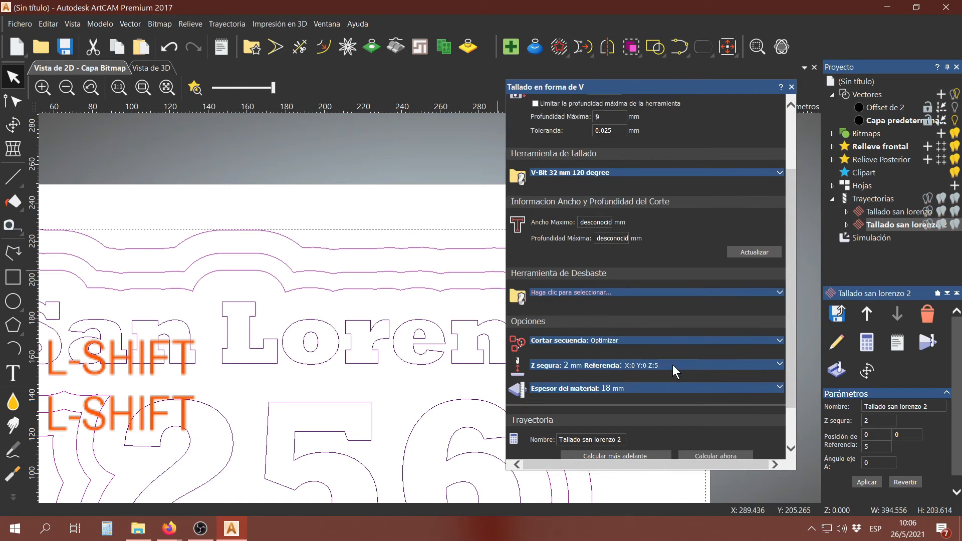
left_click(618, 440)
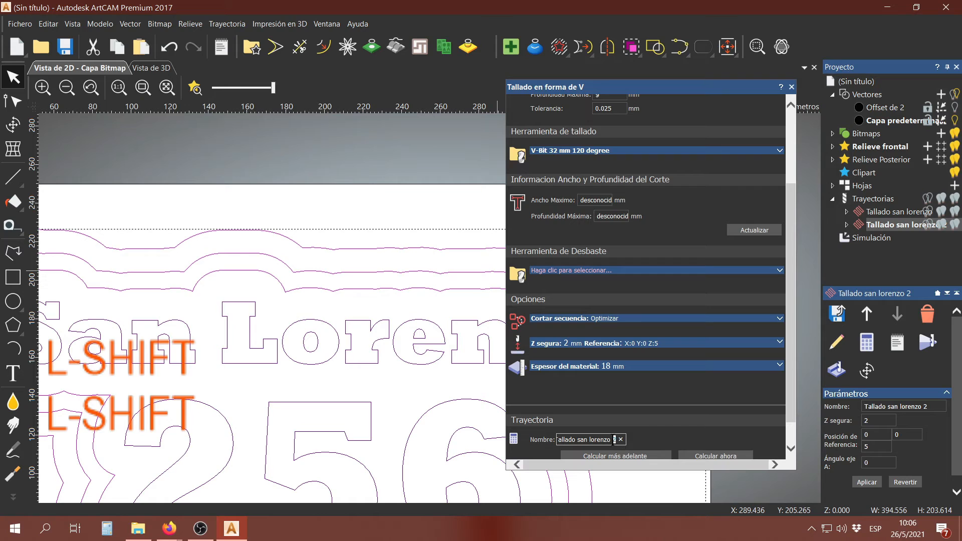
type("3")
left_click(715, 453)
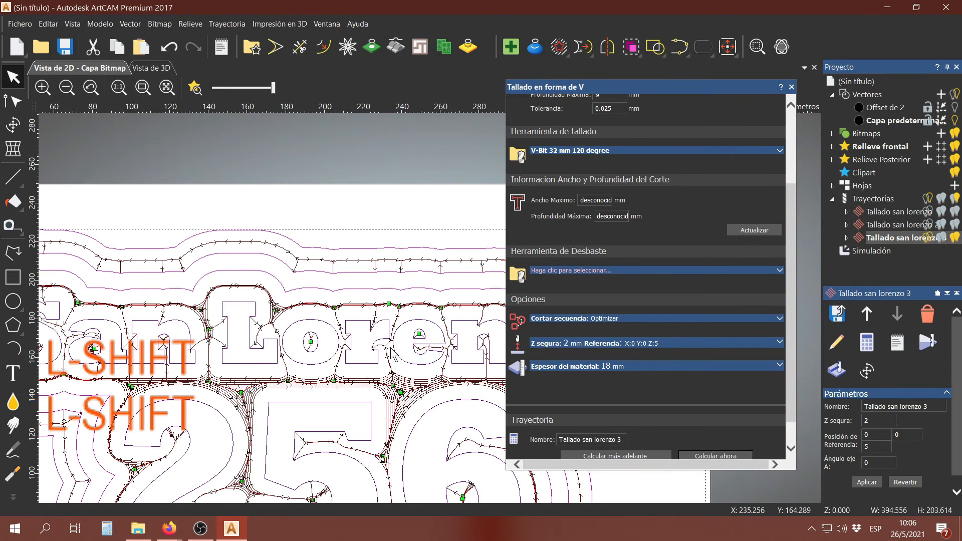
scroll(379, 303, "up", 2)
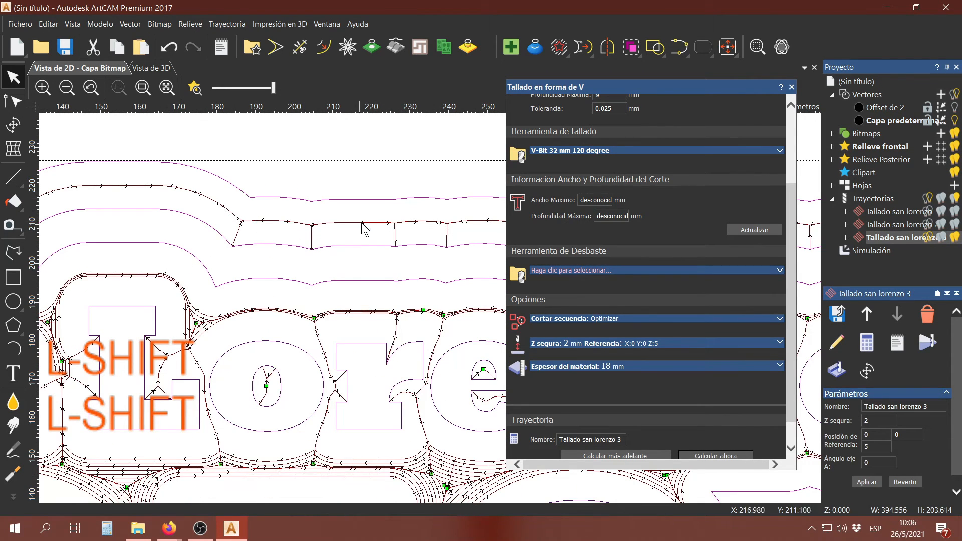
scroll(348, 255, "down", 2)
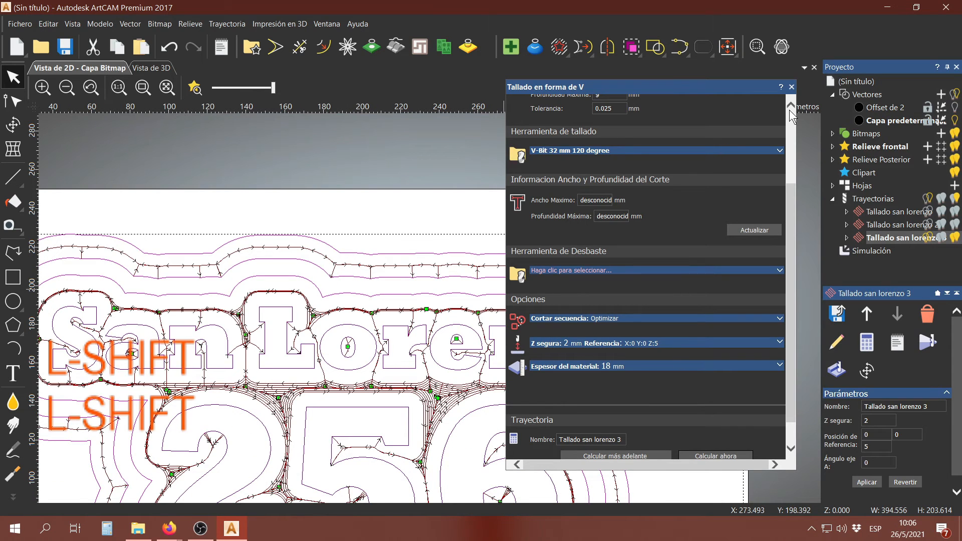
Step: Close the V-carving settings and preview Tallado san lorenzo 3 in 3D
left_click(791, 87)
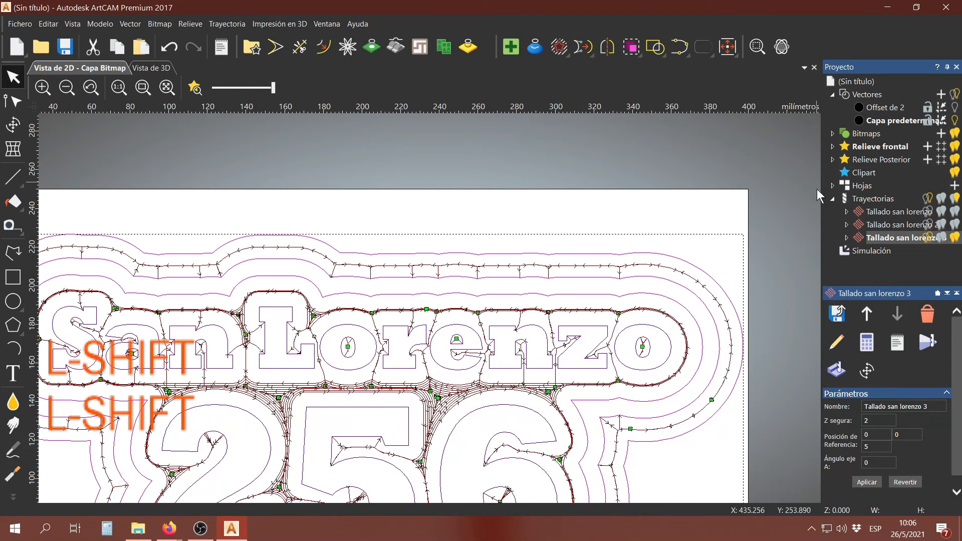
left_click(837, 371)
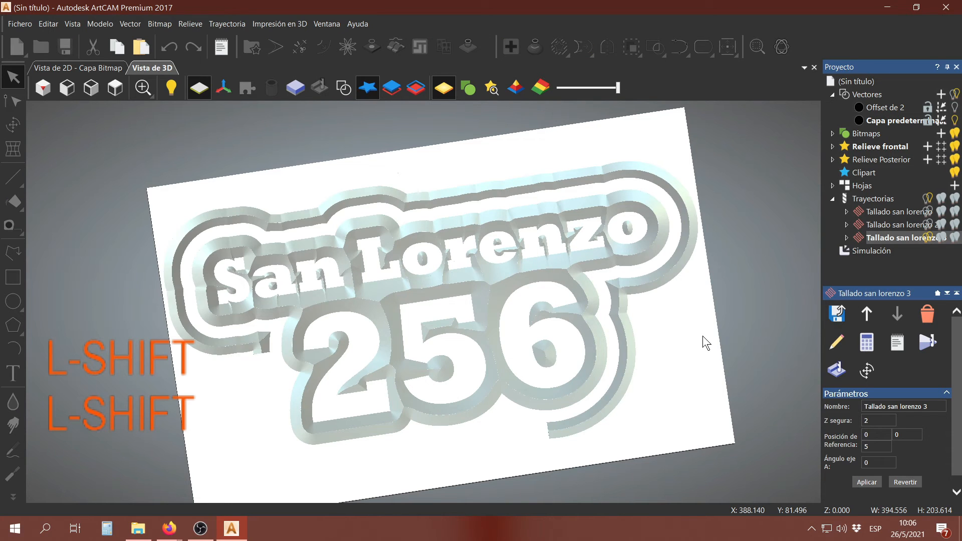
scroll(640, 288, "up", 3)
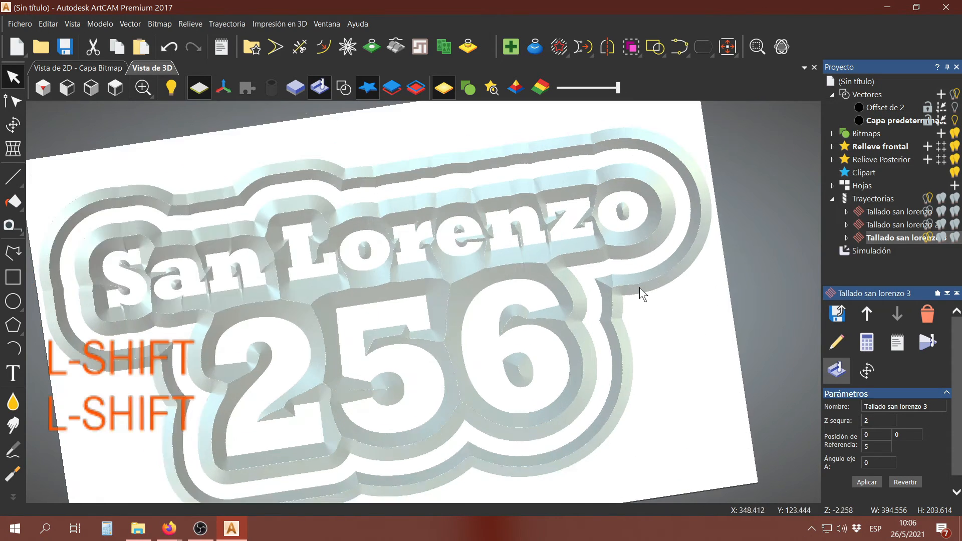
scroll(587, 292, "down", 2)
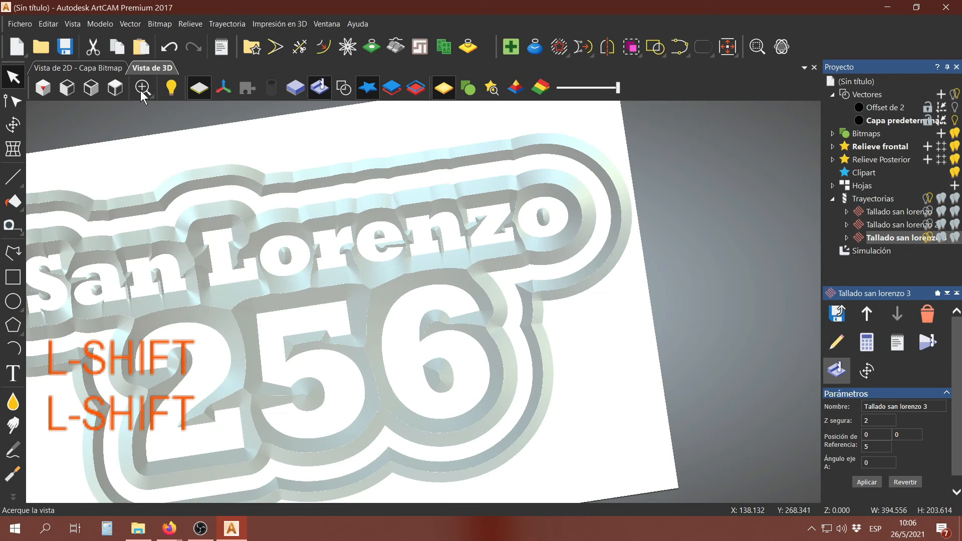
Step: Back in the 2D view, hide all toolpaths and select the San Lorenzo 256 lettering outlines
left_click(109, 69)
scroll(325, 308, "up", 2)
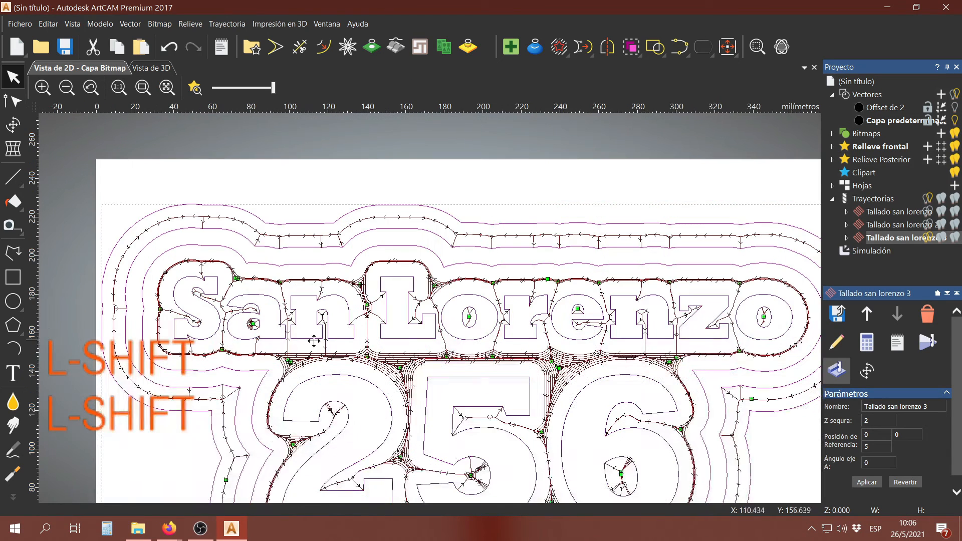
scroll(516, 295, "down", 1)
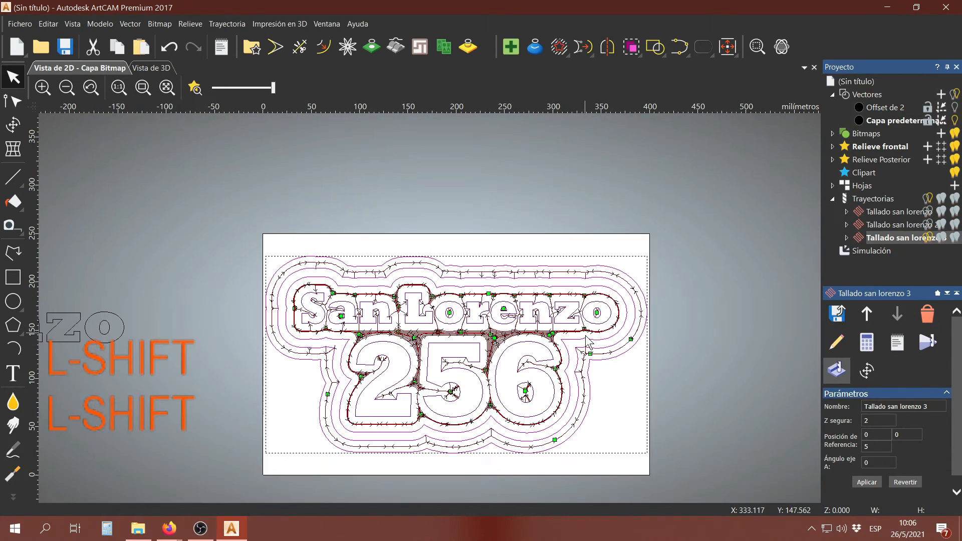
scroll(537, 385, "up", 1)
left_click(927, 199)
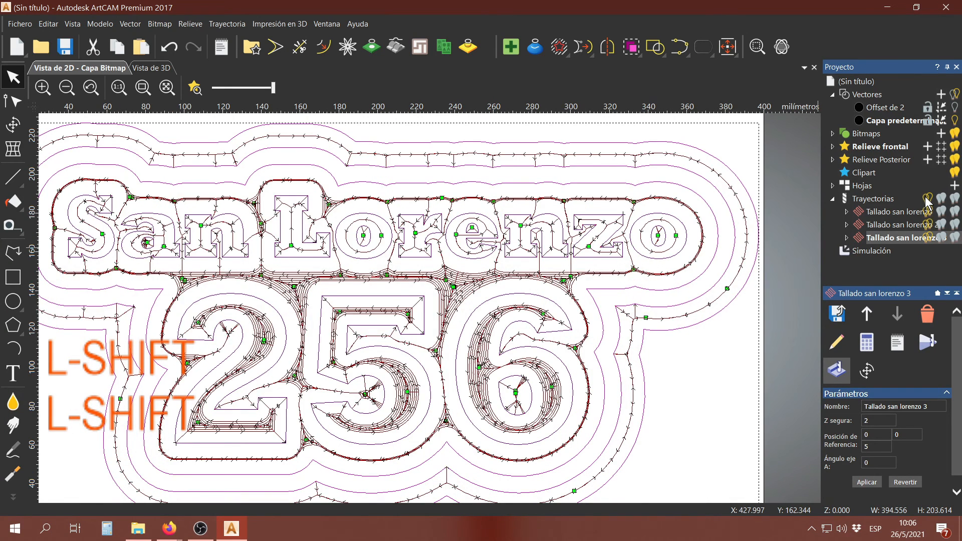
left_click(565, 228)
left_click(562, 225)
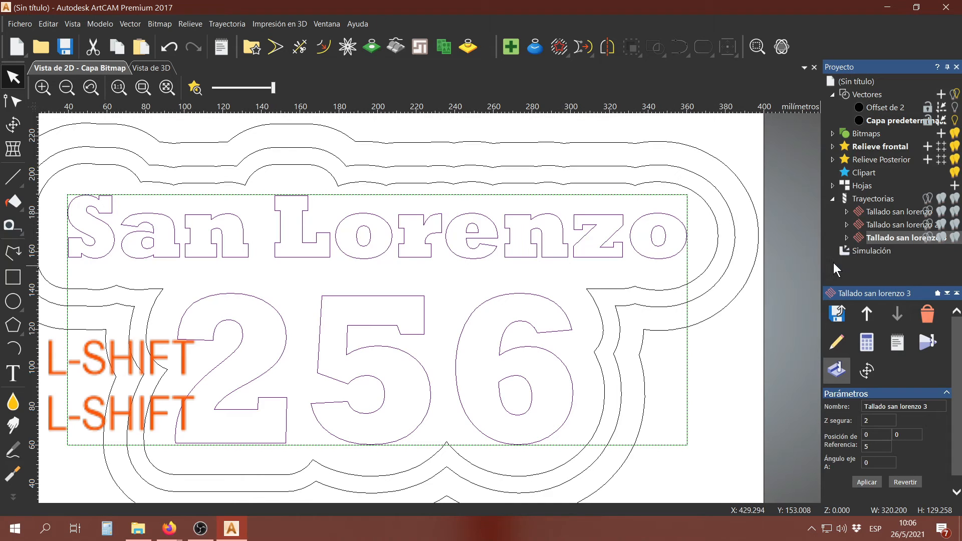
Step: Select the two outer offset outlines and move them to a new layer
left_click(715, 183)
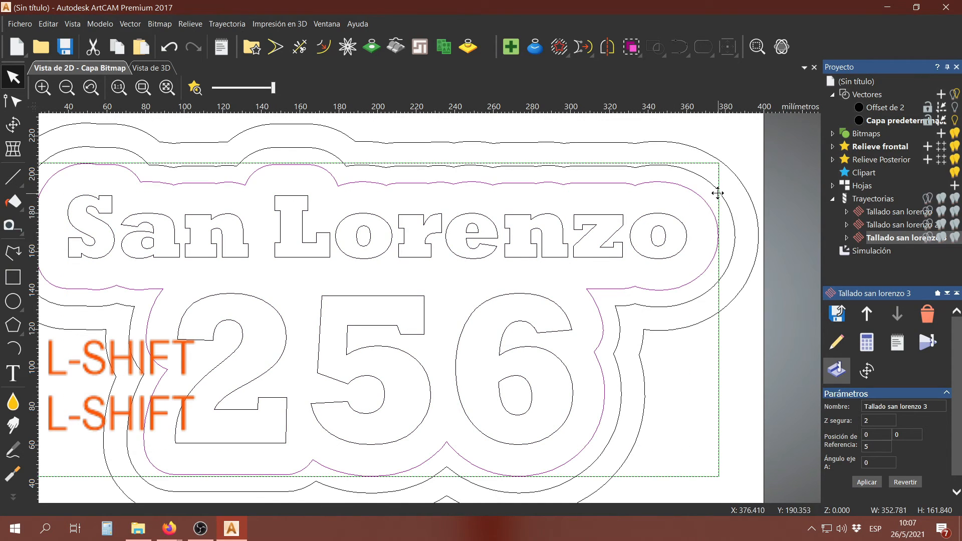
left_click(719, 186)
left_click(729, 166, "shift")
right_click(729, 166)
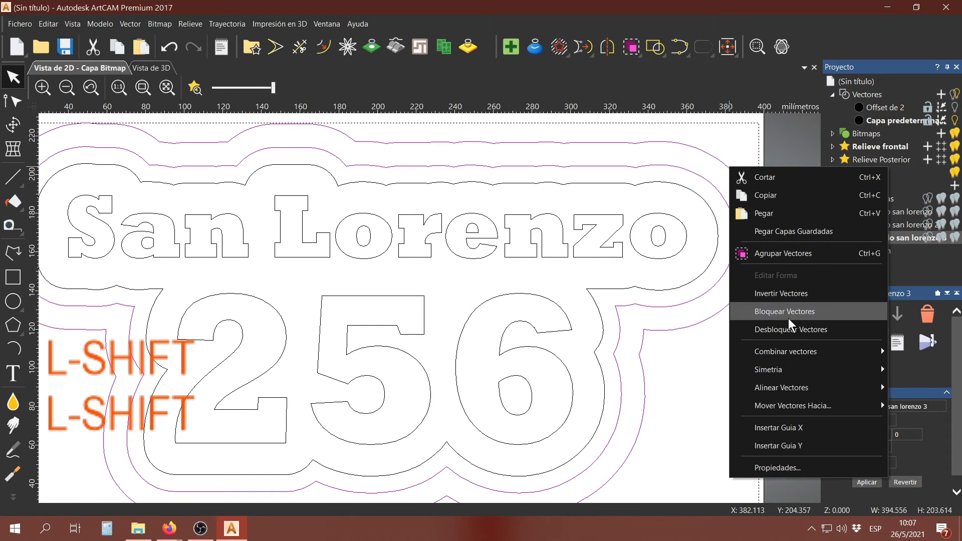
mouse_move(785, 406)
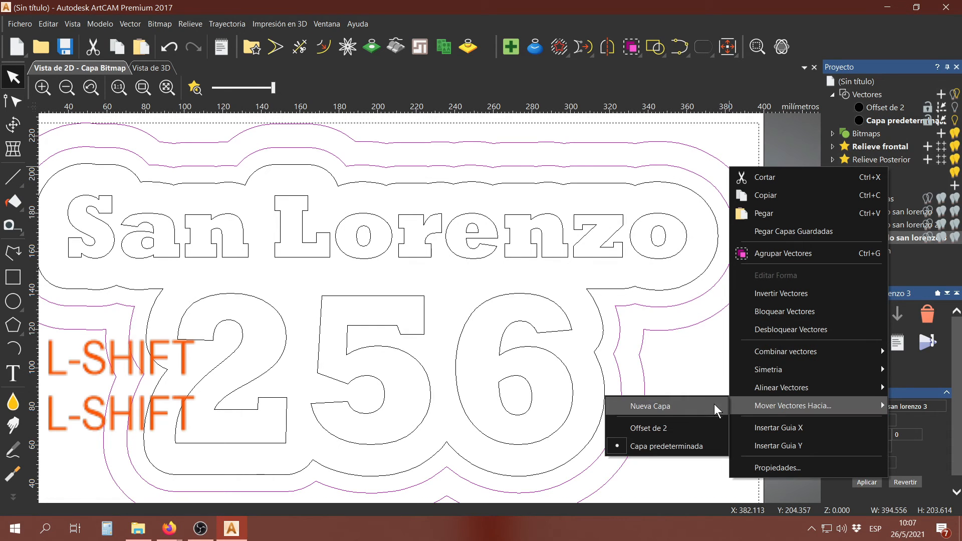
left_click(714, 403)
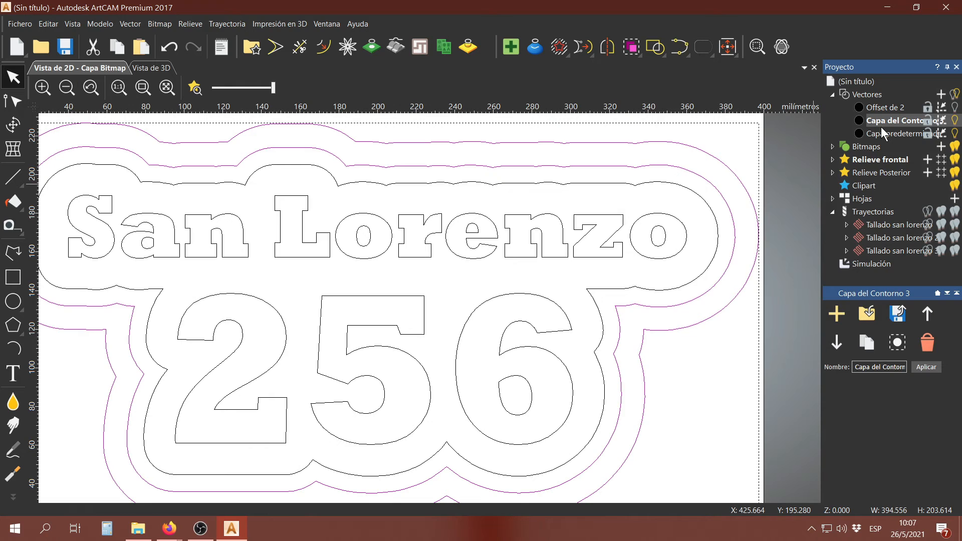
Step: Rename the new layer to 'Ofset exterior'
left_click(882, 124)
key("shift")
key("shift")
type("O")
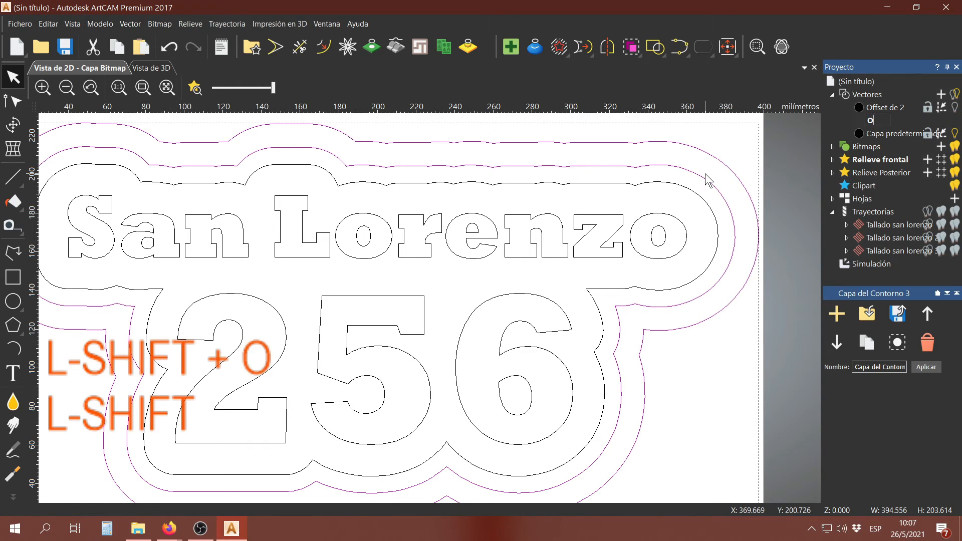
type("fset exterior")
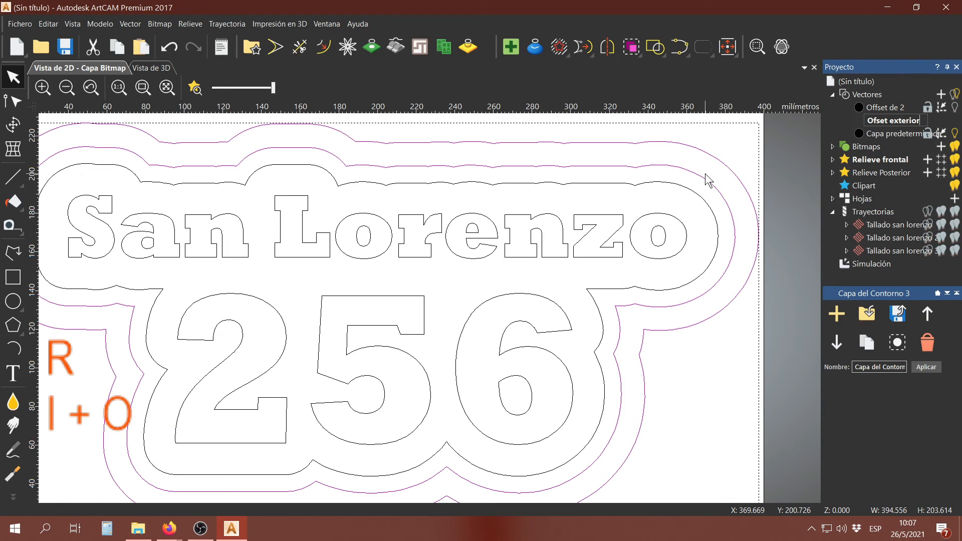
key("Return")
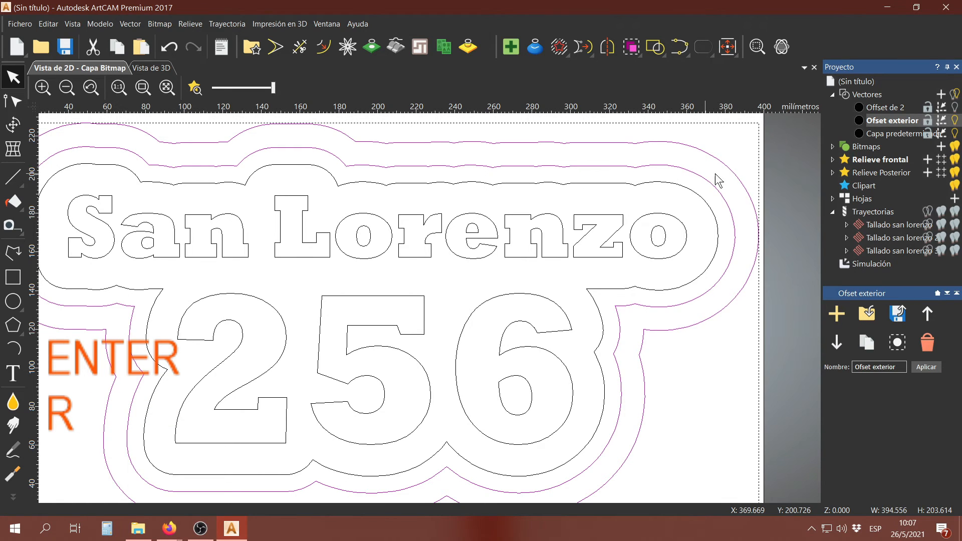
Step: Toggle the Ofset exterior layer's visibility to check it, then select its outlines and Tallado san lorenzo 3
left_click(953, 121)
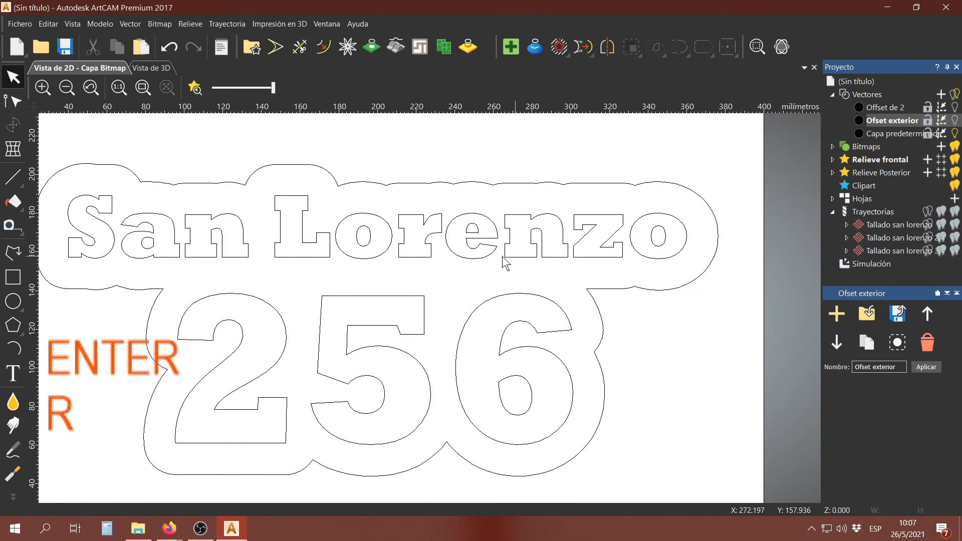
scroll(505, 262, "down", 3)
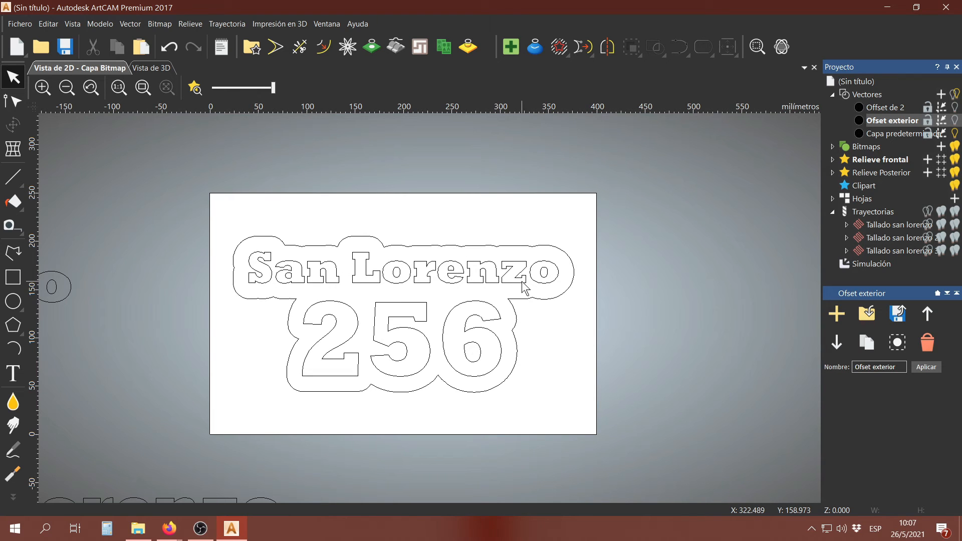
left_click(953, 121)
scroll(511, 250, "up", 2)
left_click(536, 230)
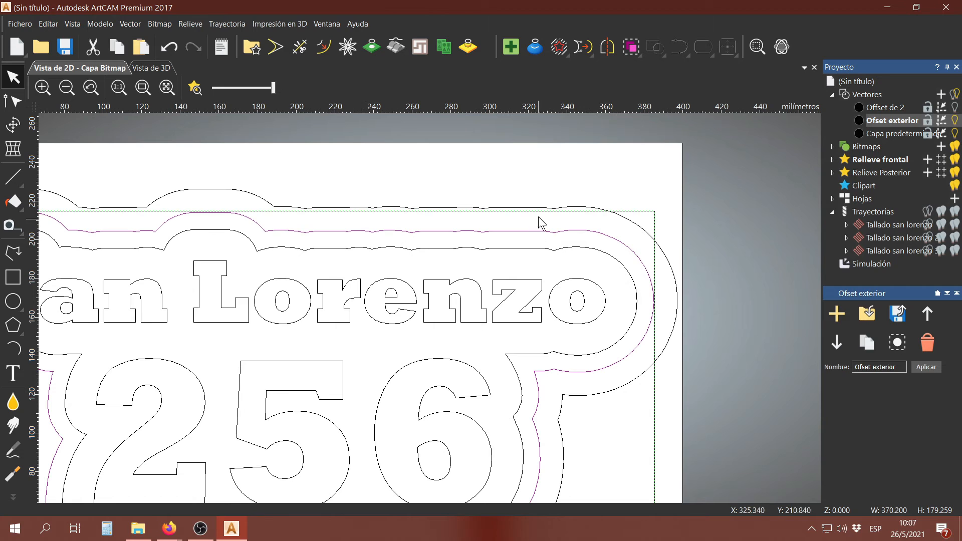
left_click(542, 207, "shift")
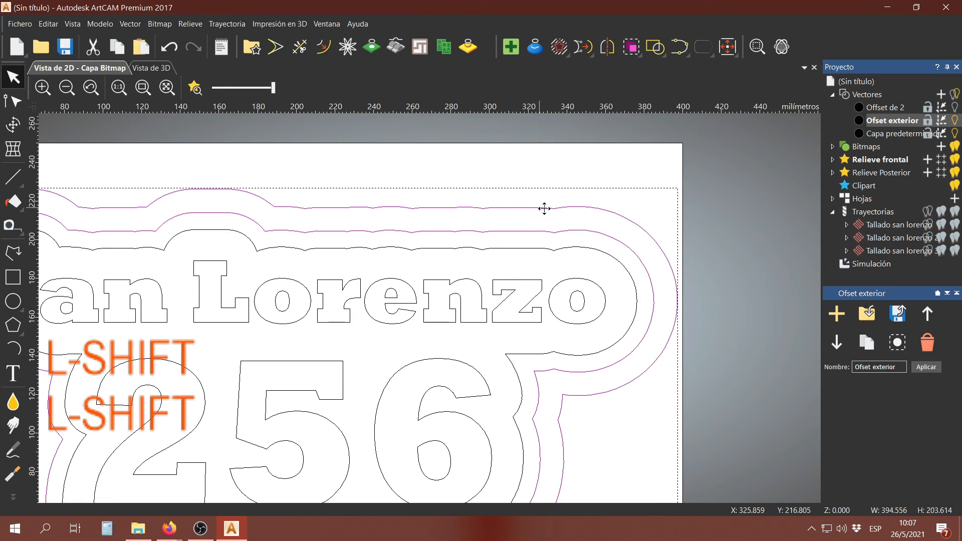
left_click(894, 252)
Step: Rename the edited V-carve toolpath to 'Tallado san lorenzo 4'
left_click(838, 345)
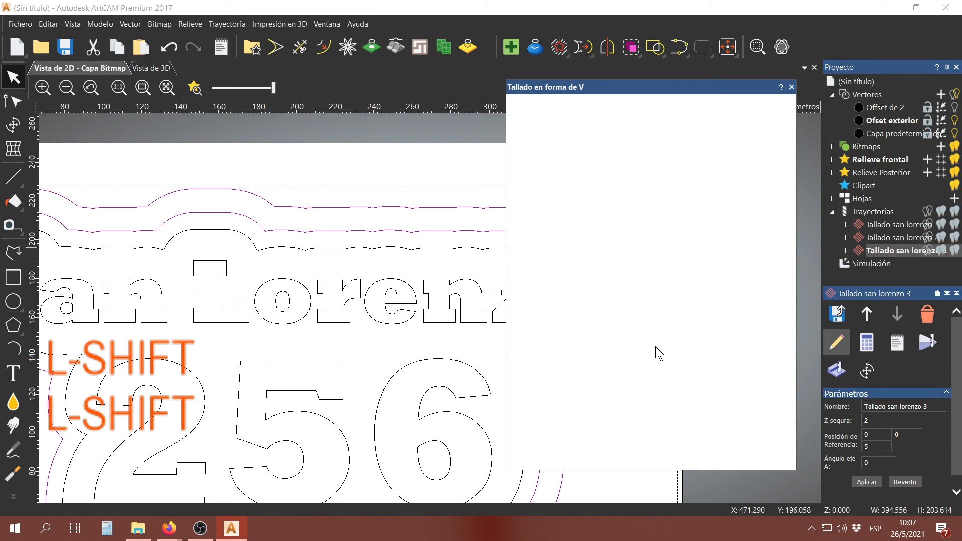
scroll(701, 375, "down", 1)
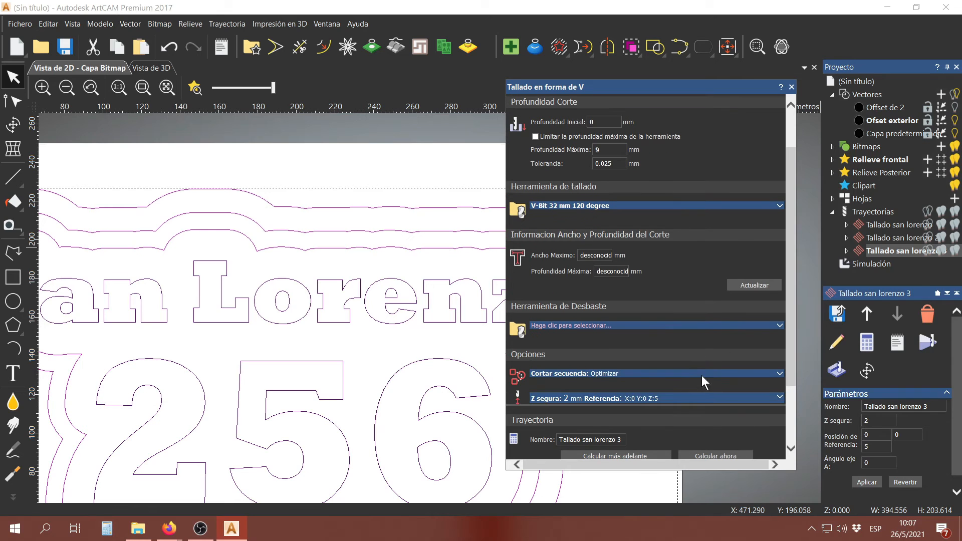
left_click(620, 439)
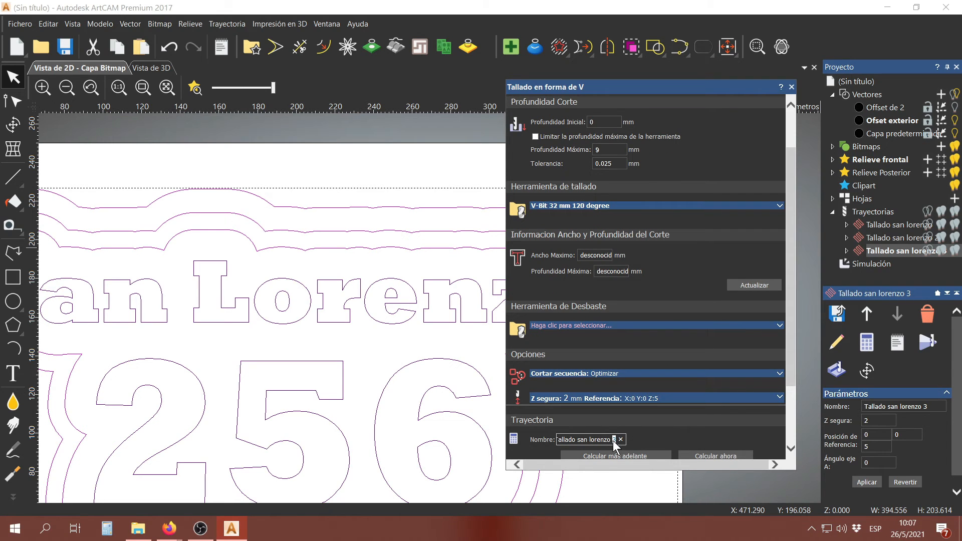
triple_click(613, 439)
left_click(613, 440)
type("4")
scroll(630, 360, "up", 1)
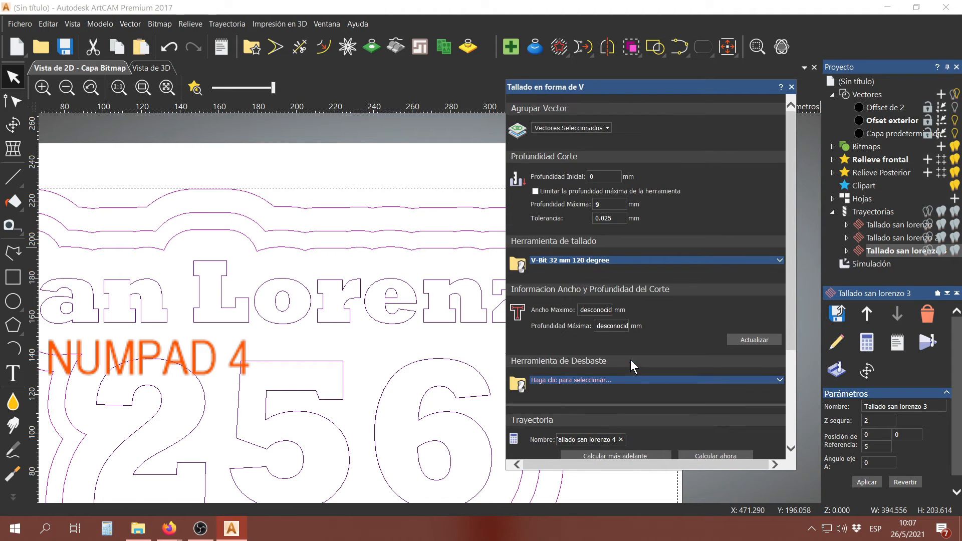
Step: Set the carving tool to the V-Bit 32 mm 90 degree
left_click(618, 261)
left_click(689, 275)
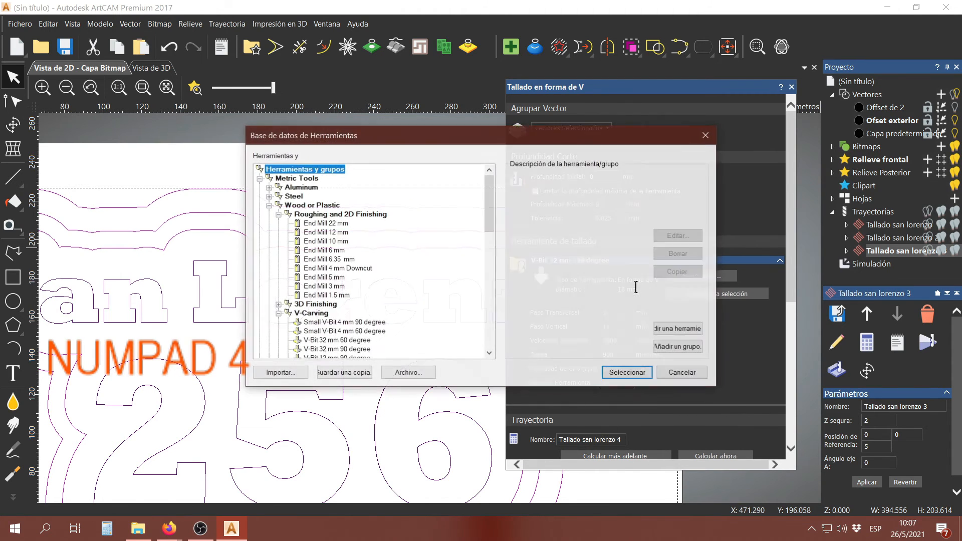
scroll(406, 295, "down", 2)
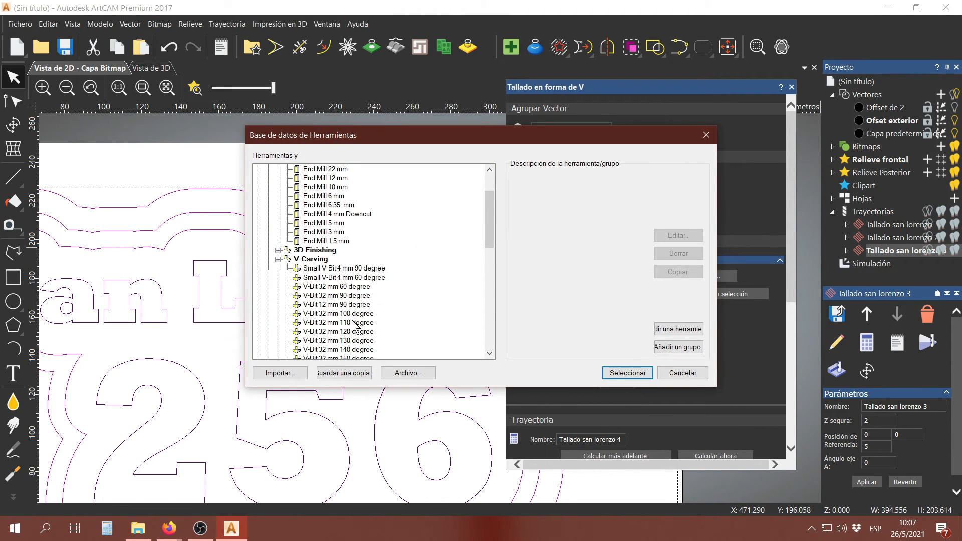
left_click(337, 295)
left_click(626, 372)
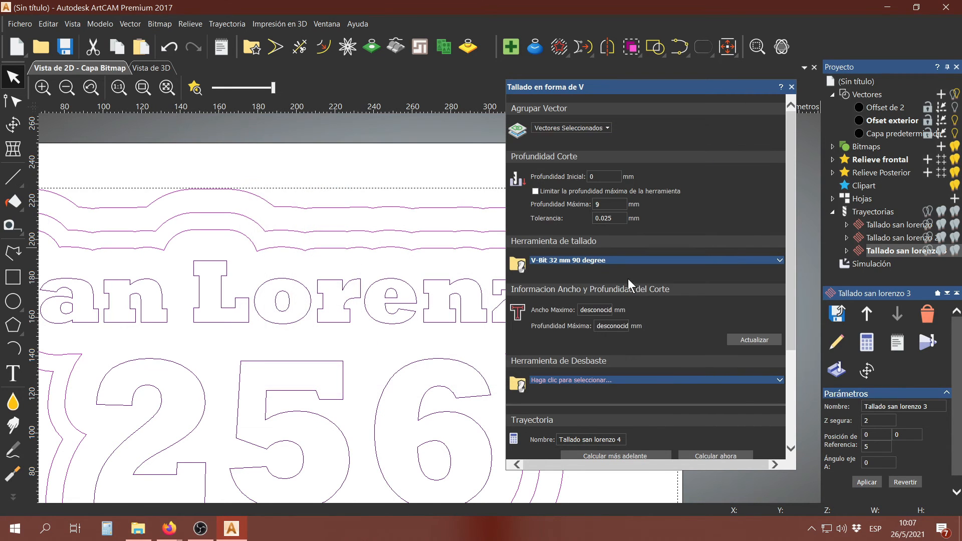
left_click(624, 258)
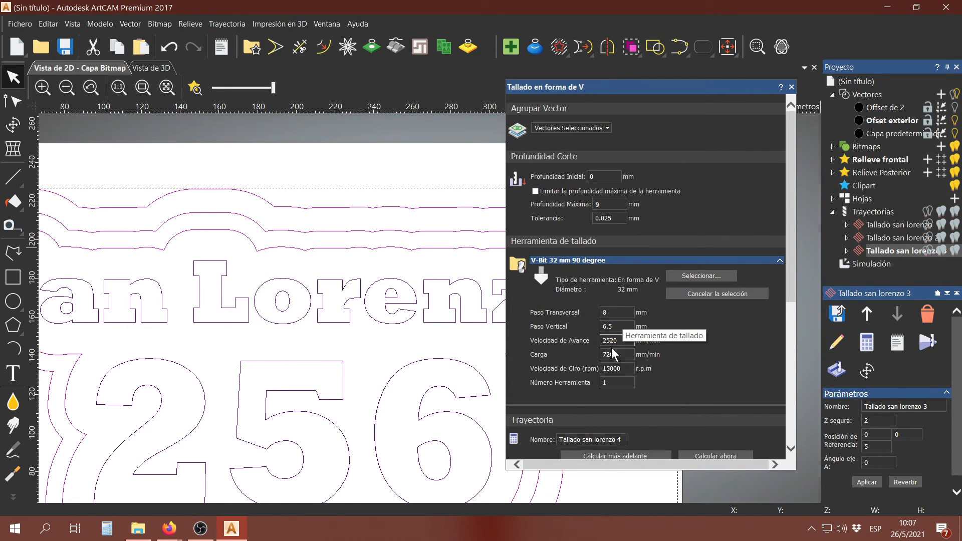
scroll(611, 347, "down", 3)
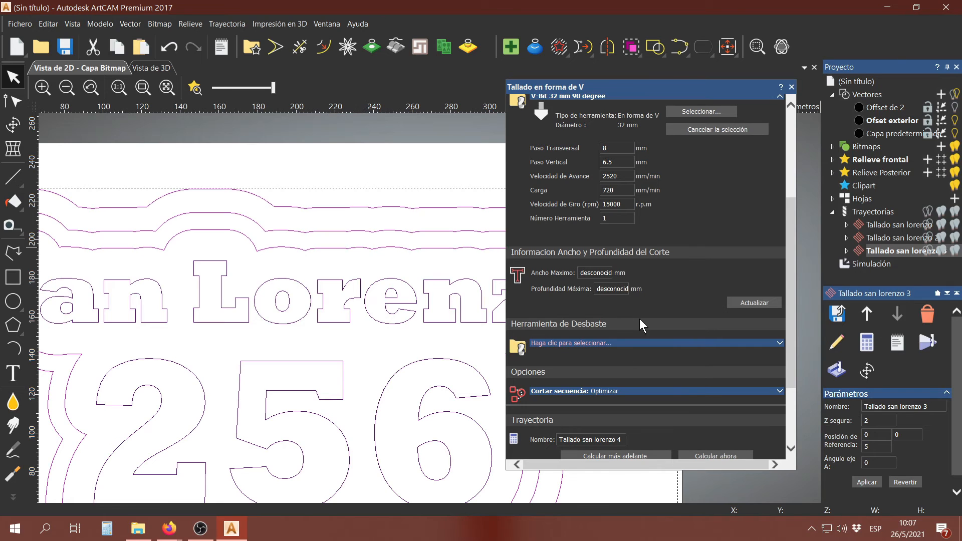
Step: Drop the inner offset outline, calculate the toolpath, and preview the carving in 3D
key("shift")
key("shift")
left_click(445, 247, "shift")
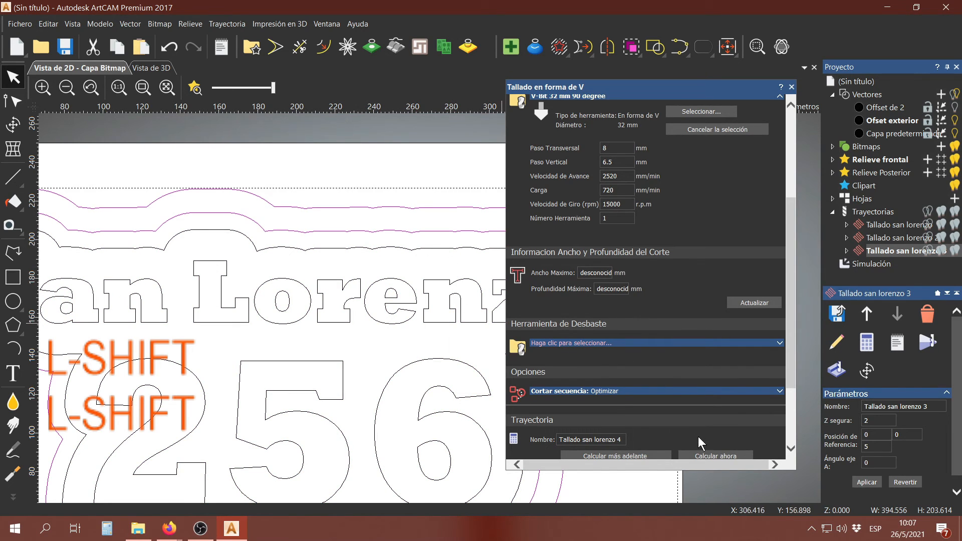
left_click(707, 458)
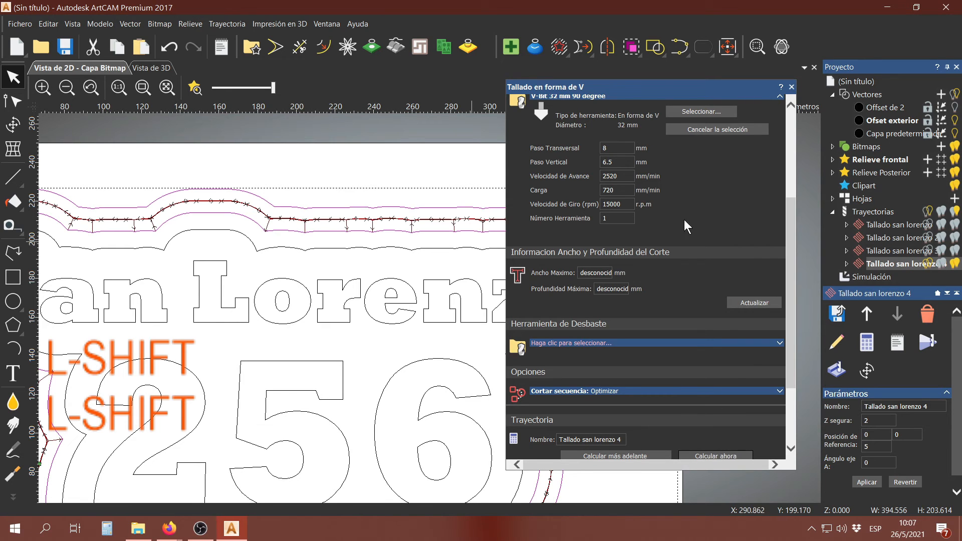
left_click(791, 87)
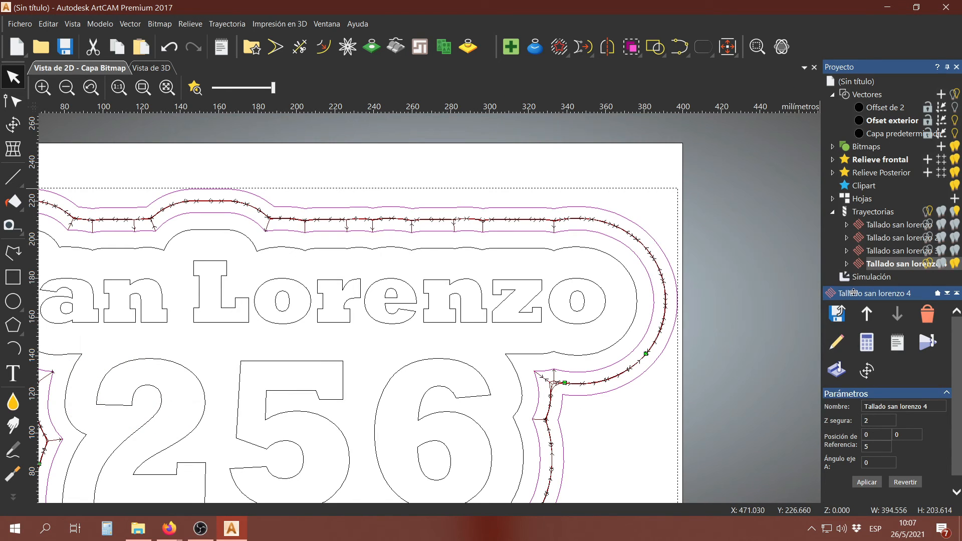
left_click(837, 370)
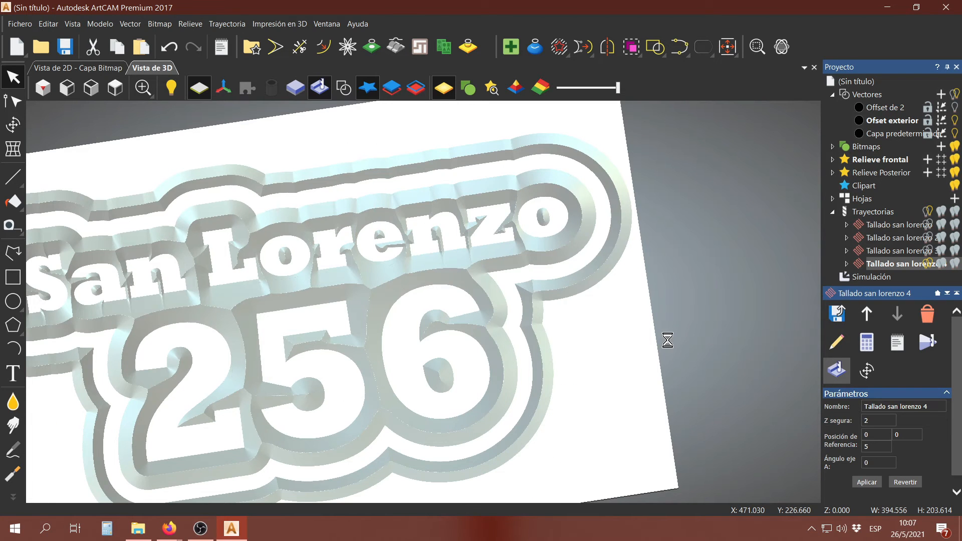
Step: Orbit and zoom the 3D view to inspect the carved plate from a frontal angle
scroll(553, 149, "down", 2)
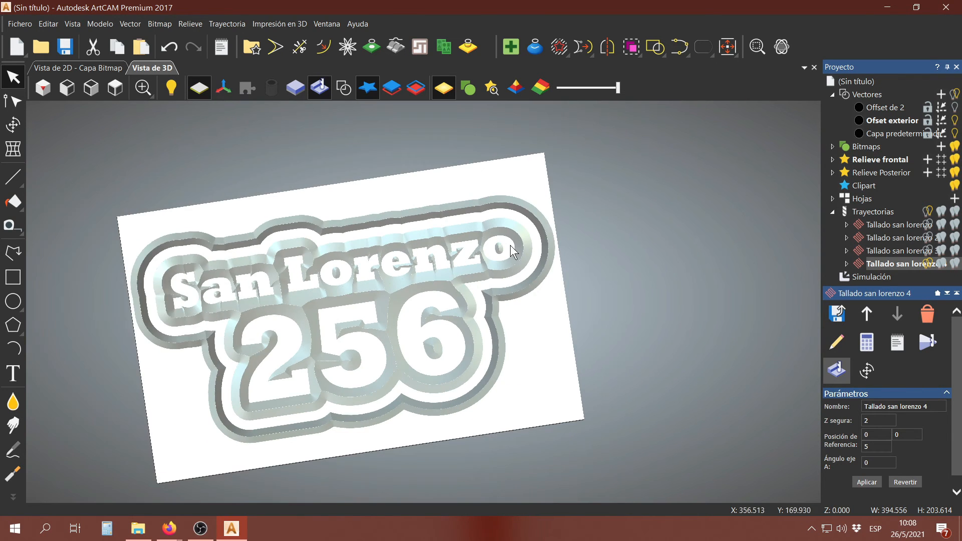
scroll(533, 207, "up", 5)
left_click_drag(534, 207, 608, 348)
scroll(608, 347, "down", 5)
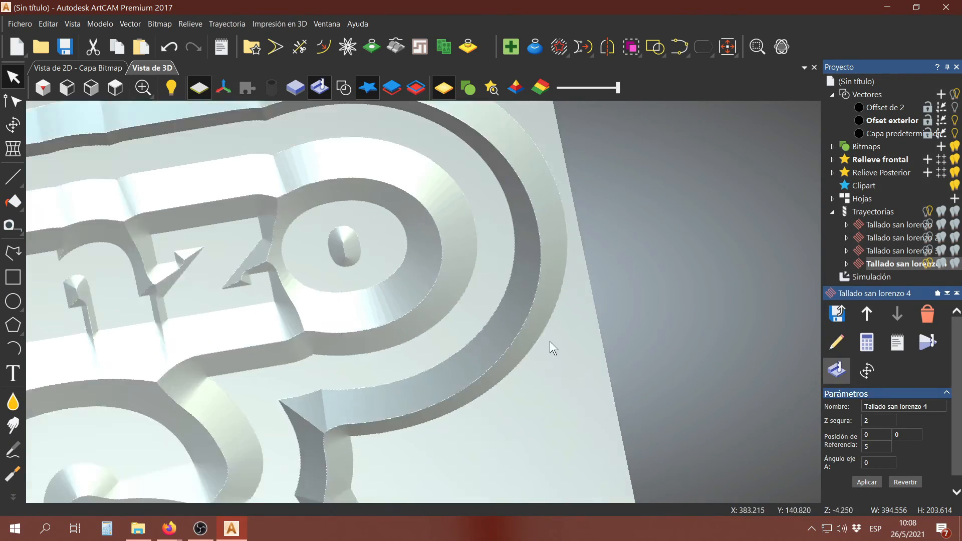
left_click_drag(343, 384, 197, 344)
left_click_drag(303, 308, 496, 280)
scroll(530, 241, "up", 1)
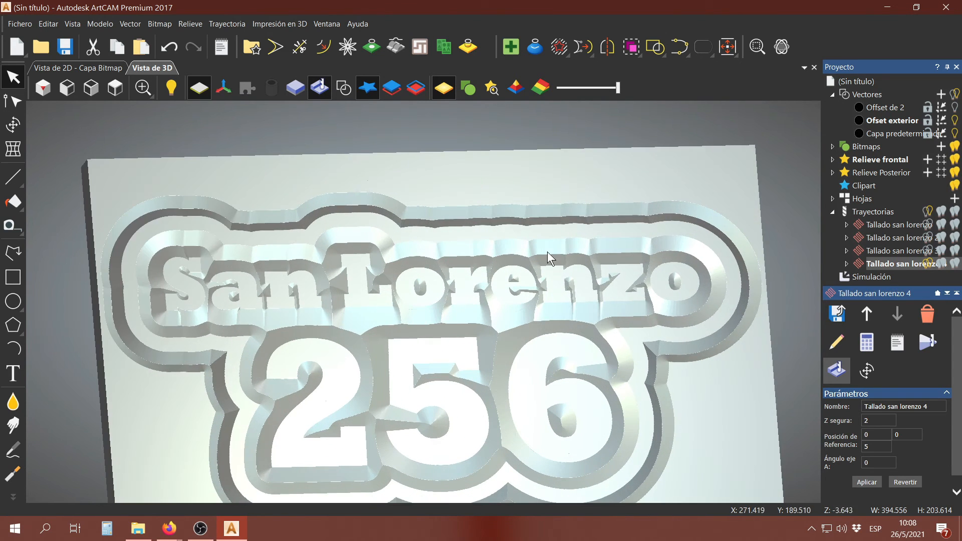
scroll(546, 281, "down", 2)
scroll(510, 372, "up", 3)
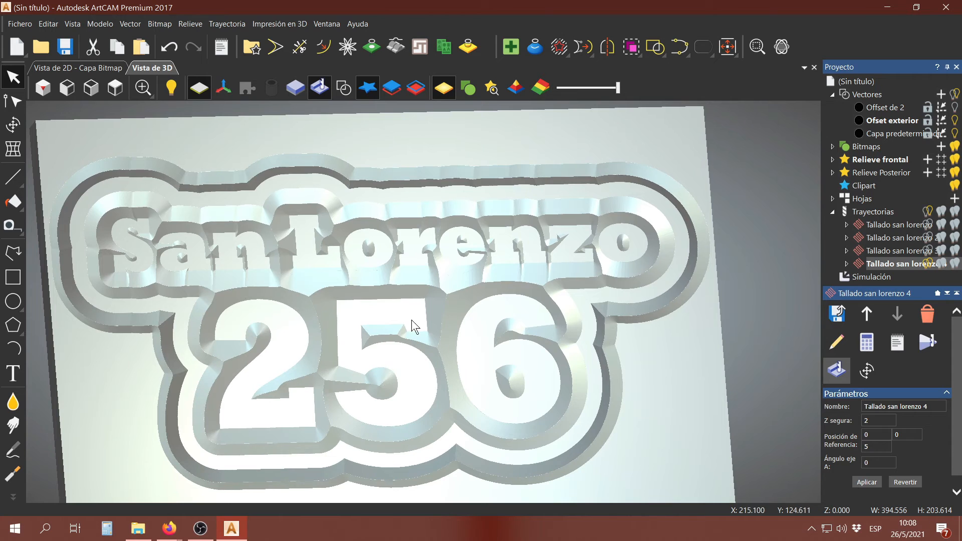
scroll(411, 321, "down", 2)
Step: Return to the 2D view and zoom around the San Lorenzo lettering
left_click(102, 71)
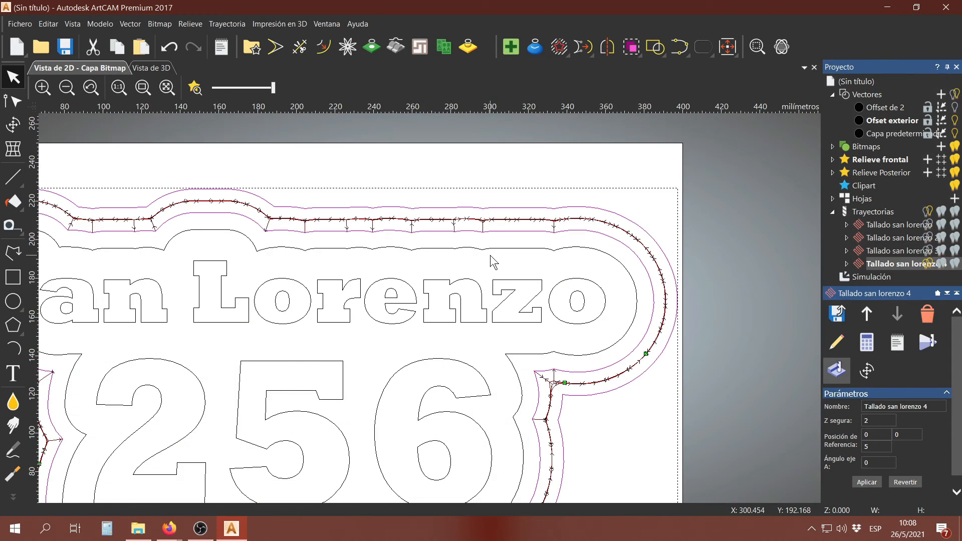
scroll(333, 258, "down", 3)
scroll(384, 304, "up", 3)
scroll(384, 304, "down", 3)
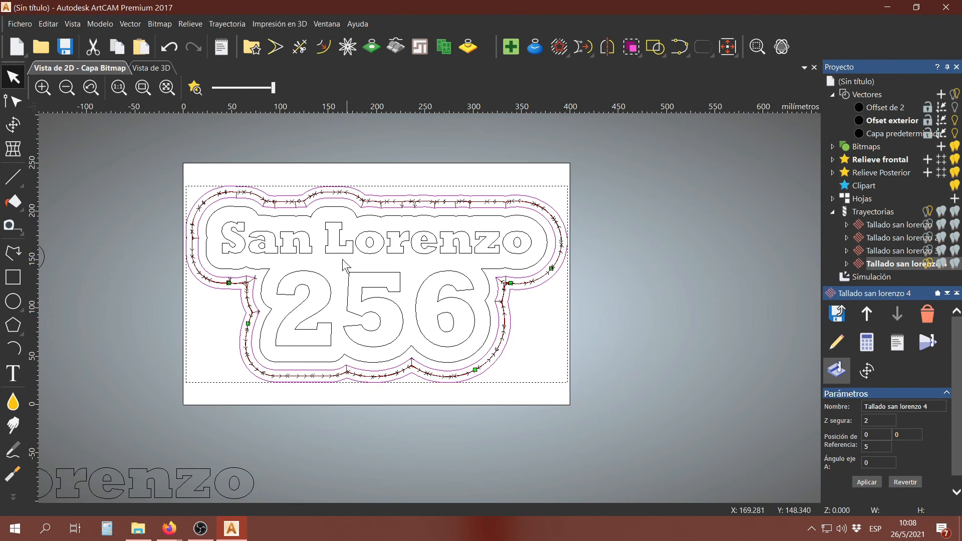
scroll(343, 258, "up", 3)
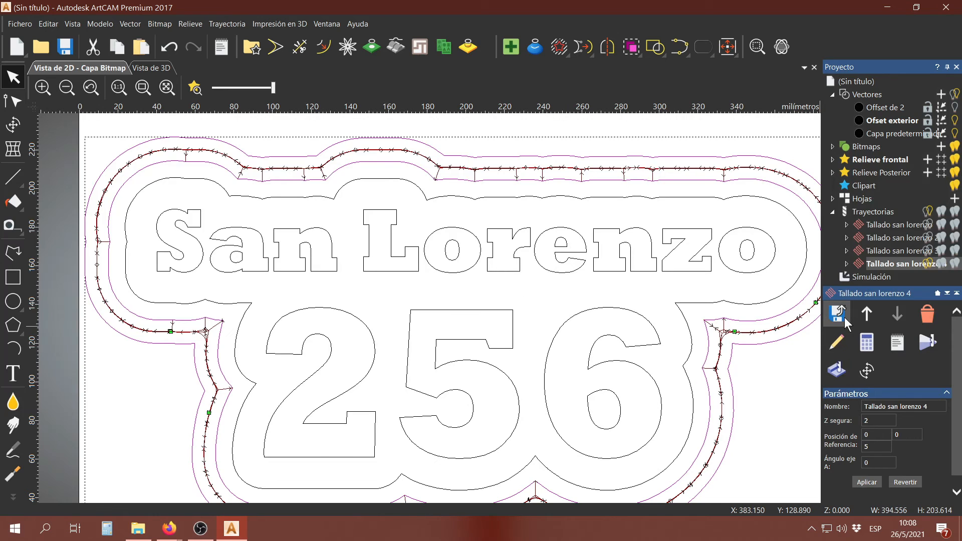
Step: Queue the three 120-degree toolpaths for export, excluding Tallado san lorenzo 4, as separate detailed files
left_click(881, 214)
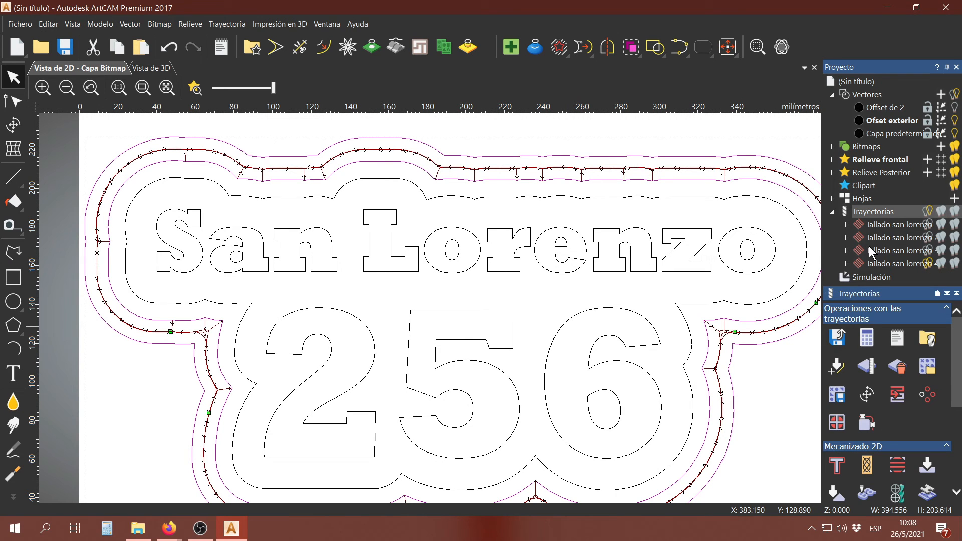
left_click(841, 342)
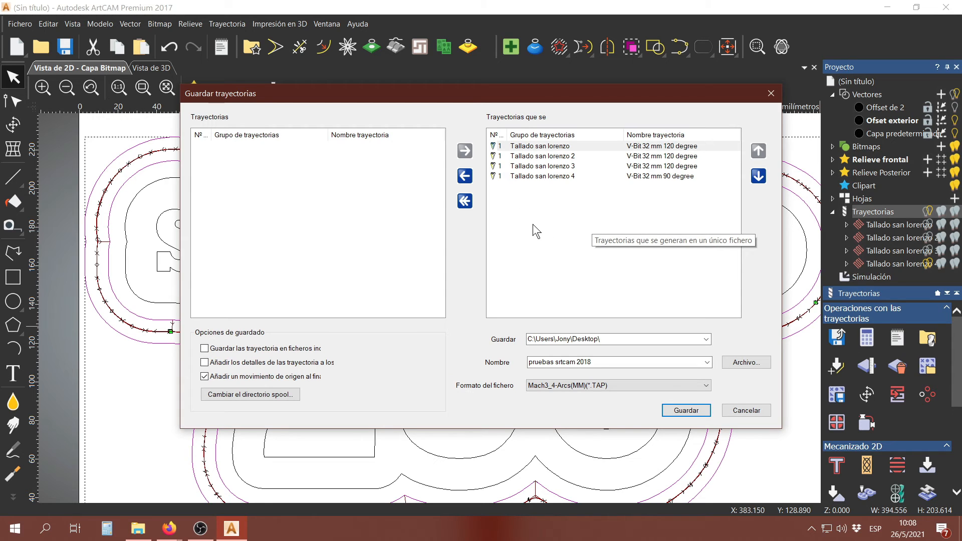
left_click(562, 167)
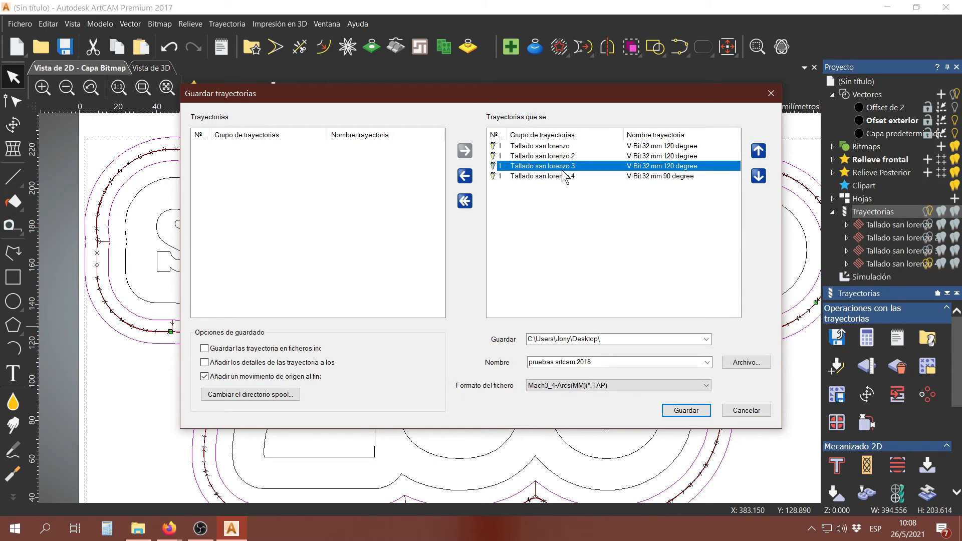
left_click(561, 176)
left_click(464, 176)
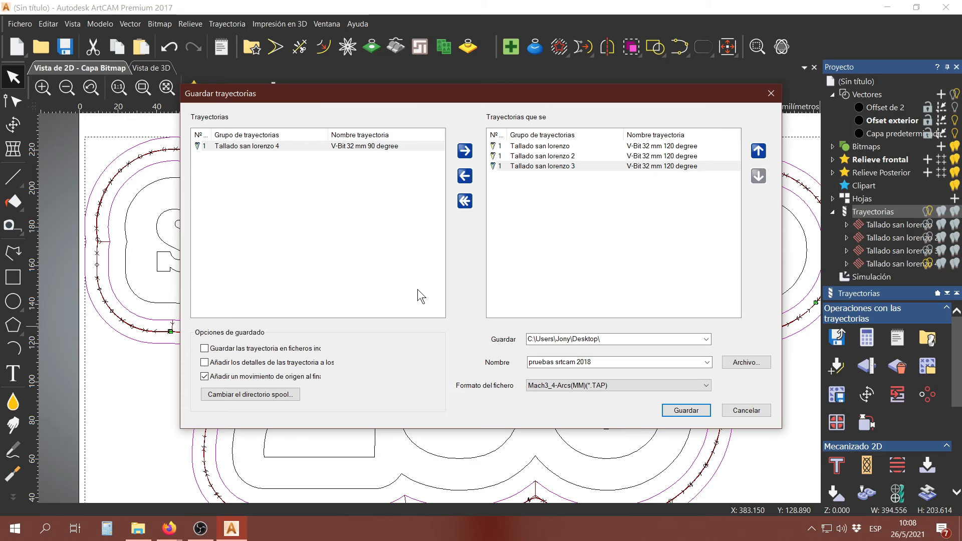
left_click(554, 146)
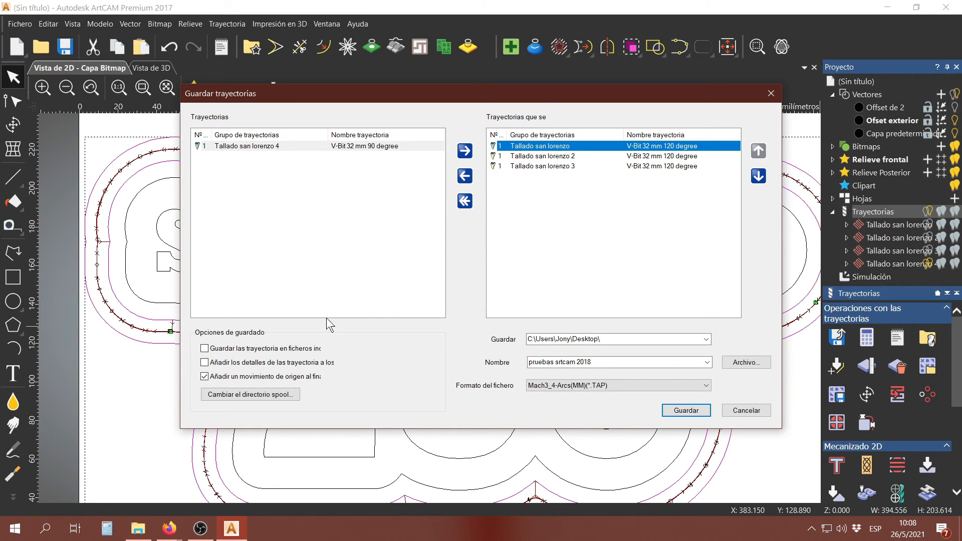
left_click(279, 350)
left_click(273, 363)
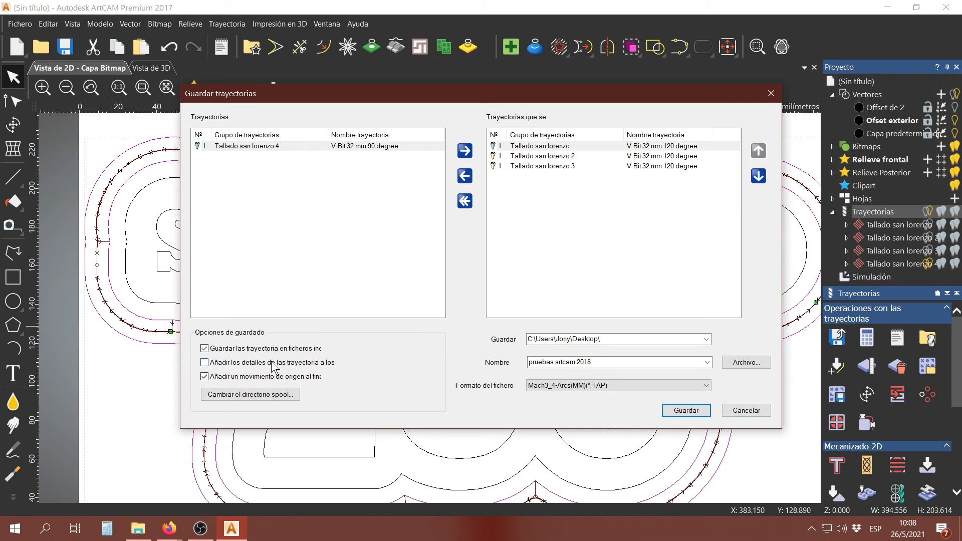
Step: Create a new 'Clase 10' folder under ++Clases on drive E: and use it as output
left_click(749, 365)
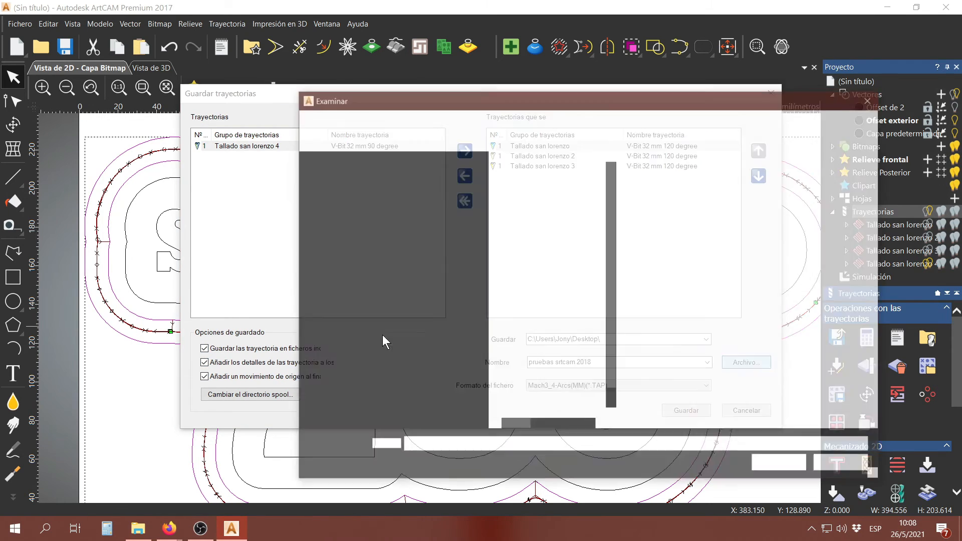
left_click(386, 357)
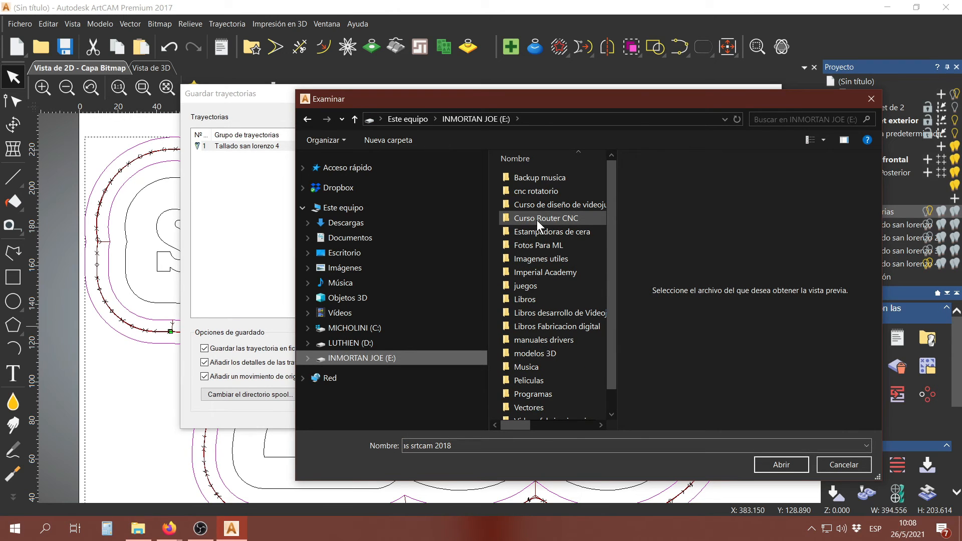
double_click(557, 220)
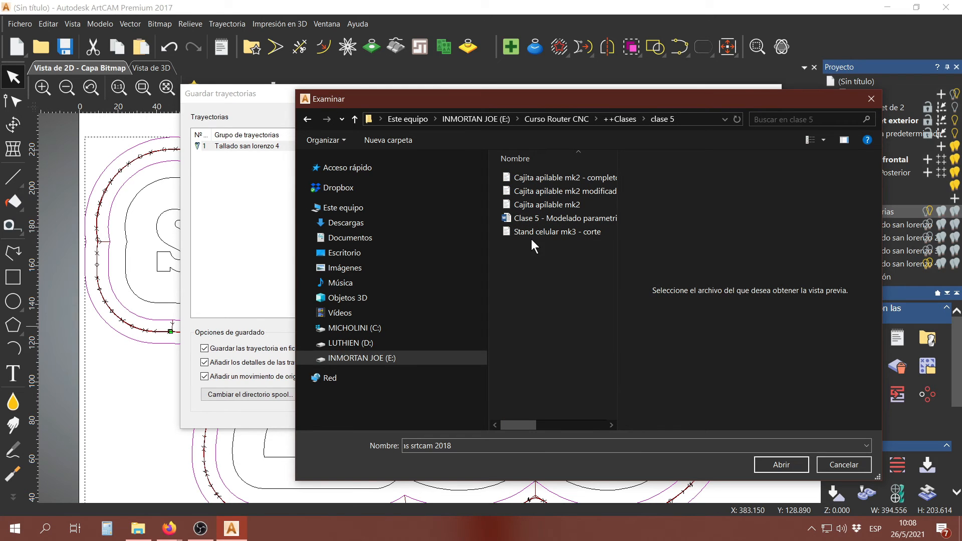
left_click(556, 118)
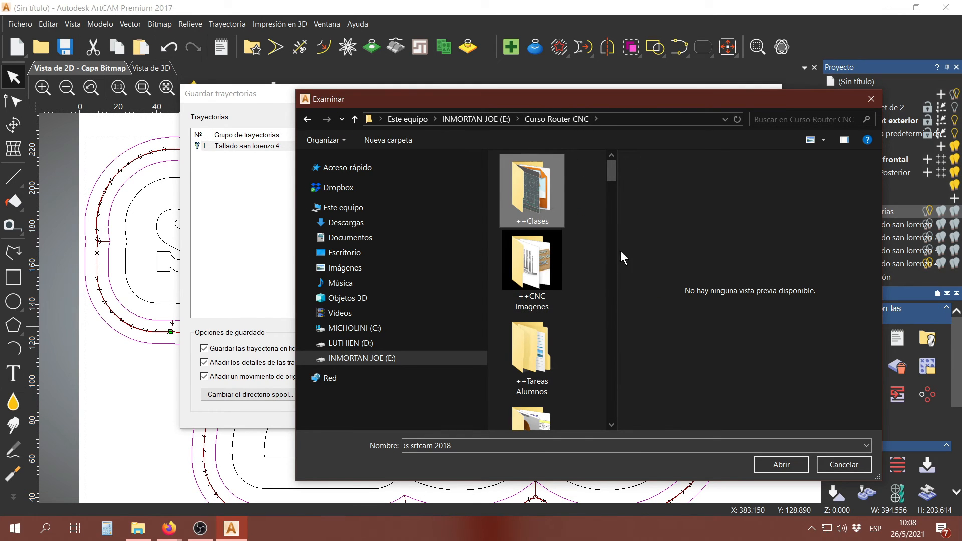
double_click(543, 194)
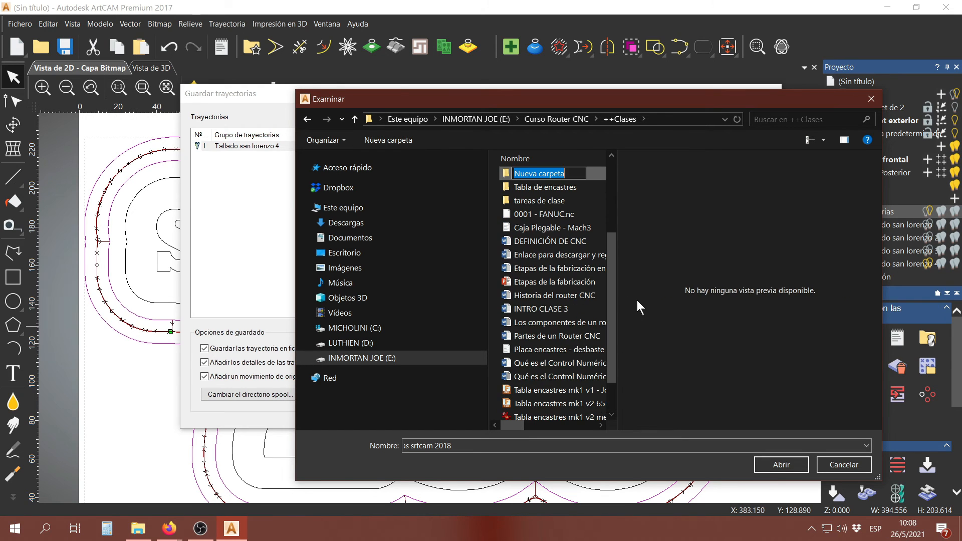
type("Clase 10")
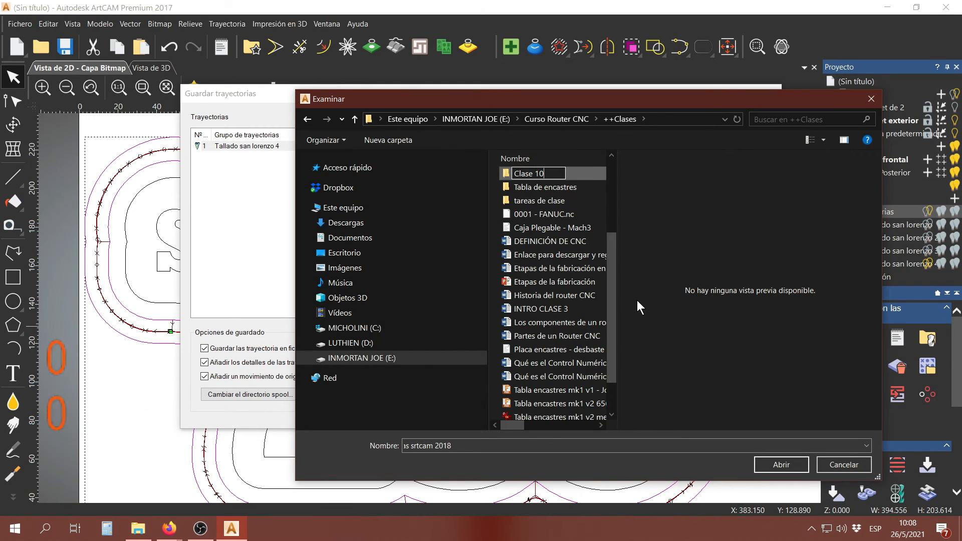
key("Return")
key("Return")
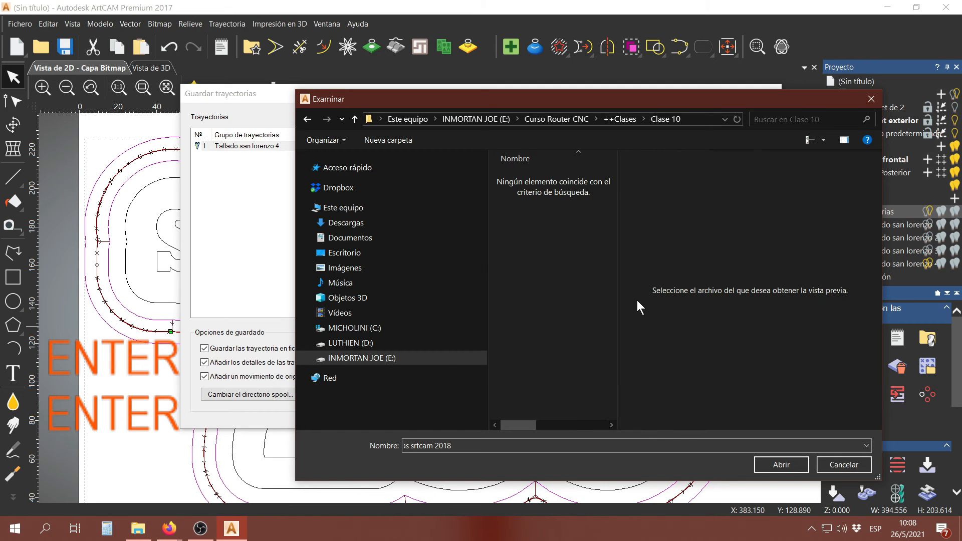
left_click(767, 467)
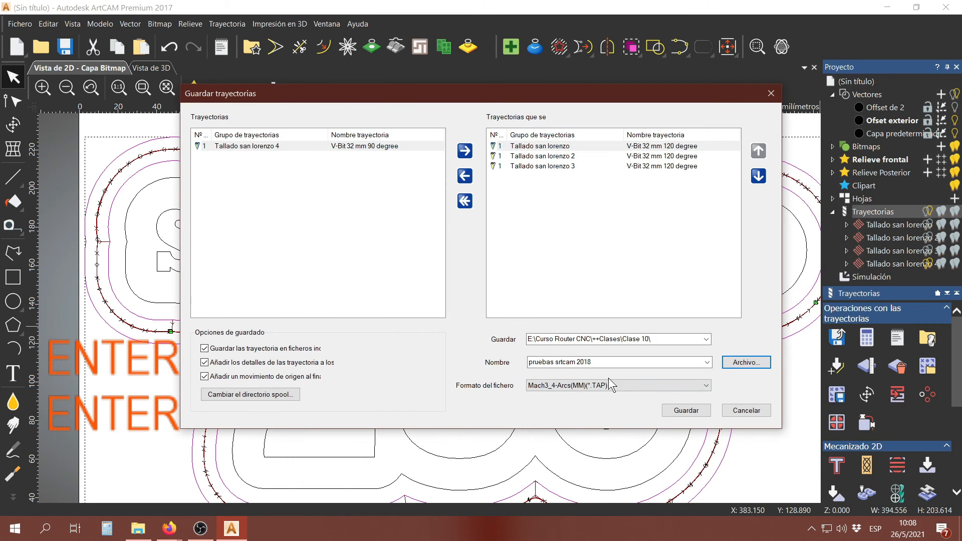
Step: Set the output file name to 'san lorenzo 256'
left_click(612, 361)
left_click(612, 360)
left_click_drag(612, 361, 529, 368)
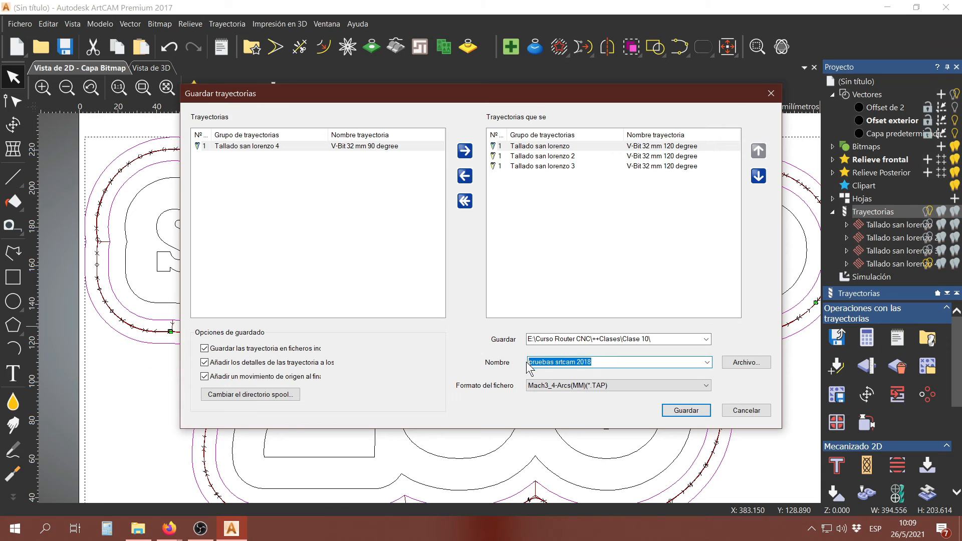
type("sanl lorenzo")
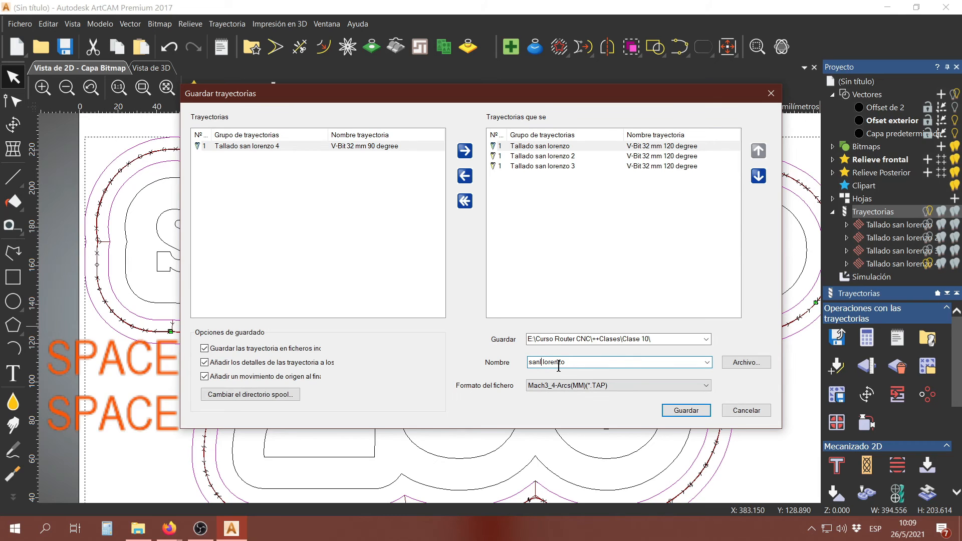
key("BackSpace")
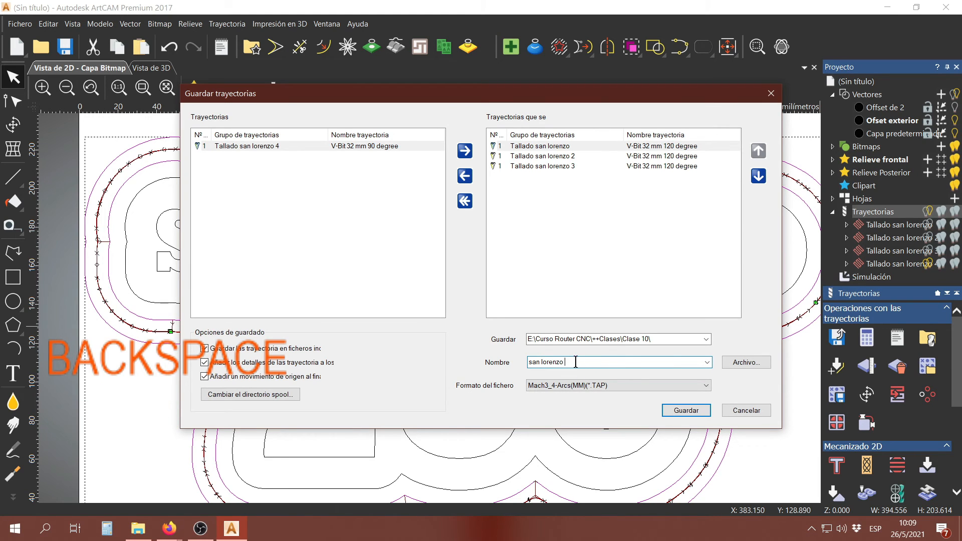
type("54")
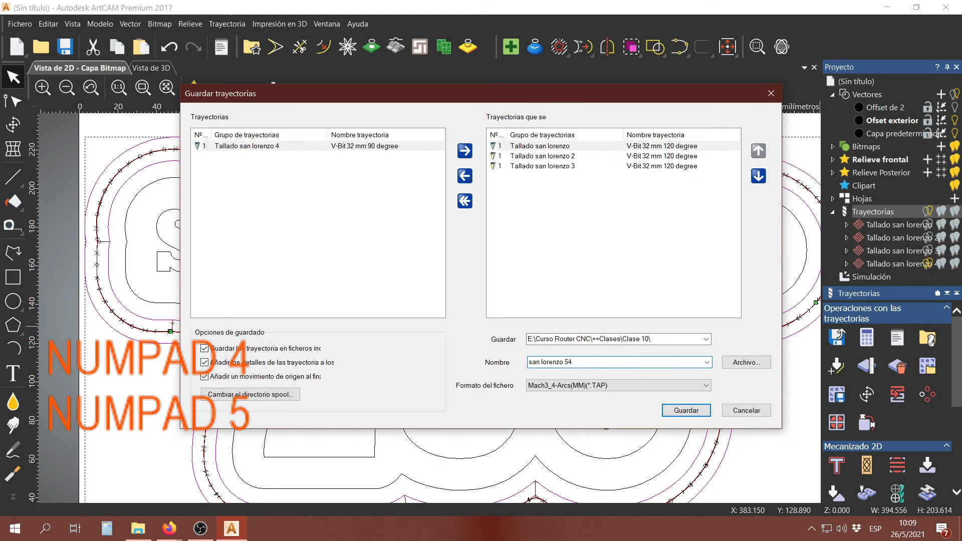
key("BackSpace")
type("256")
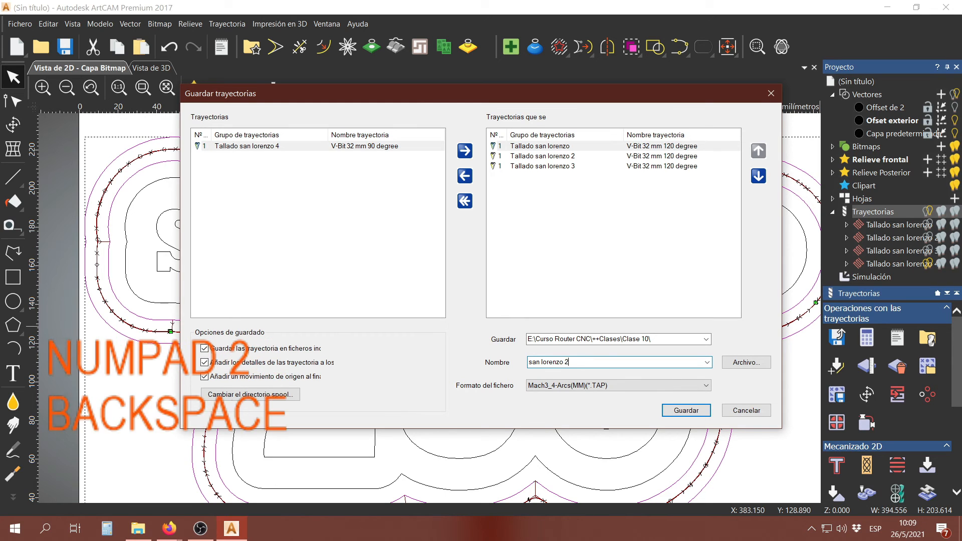
Step: Keep the Mach3_4-Arcs(MM) TAP format, save the files, decline overwriting, and close the window
left_click(598, 384)
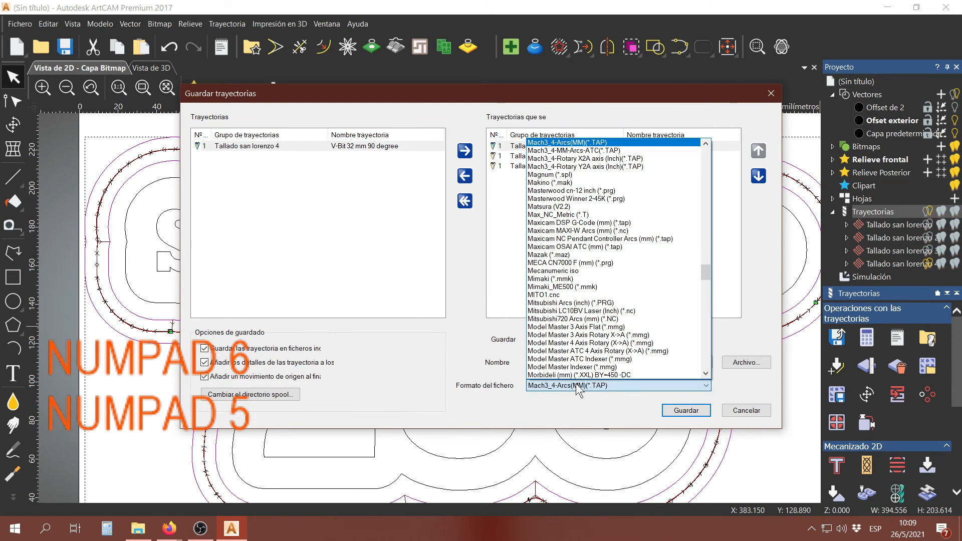
left_click(746, 340)
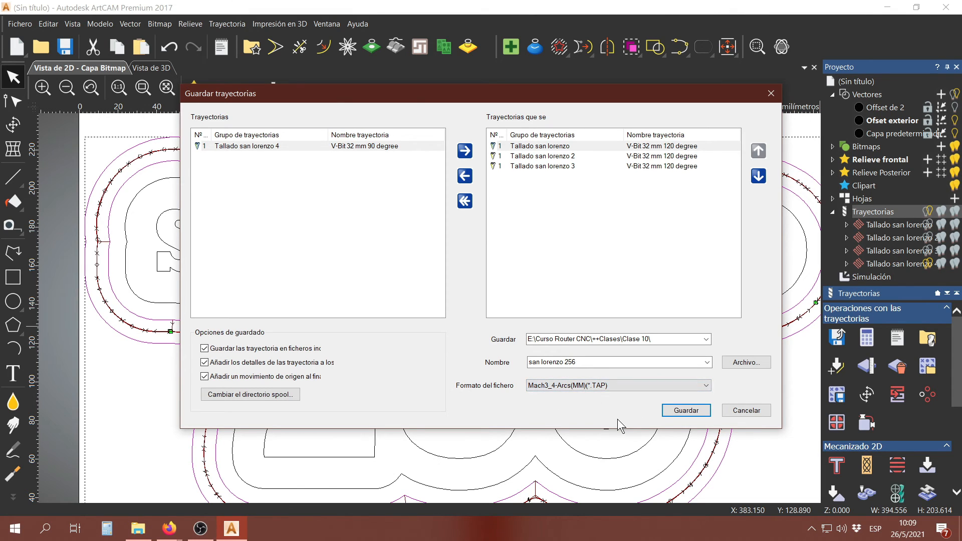
left_click(687, 413)
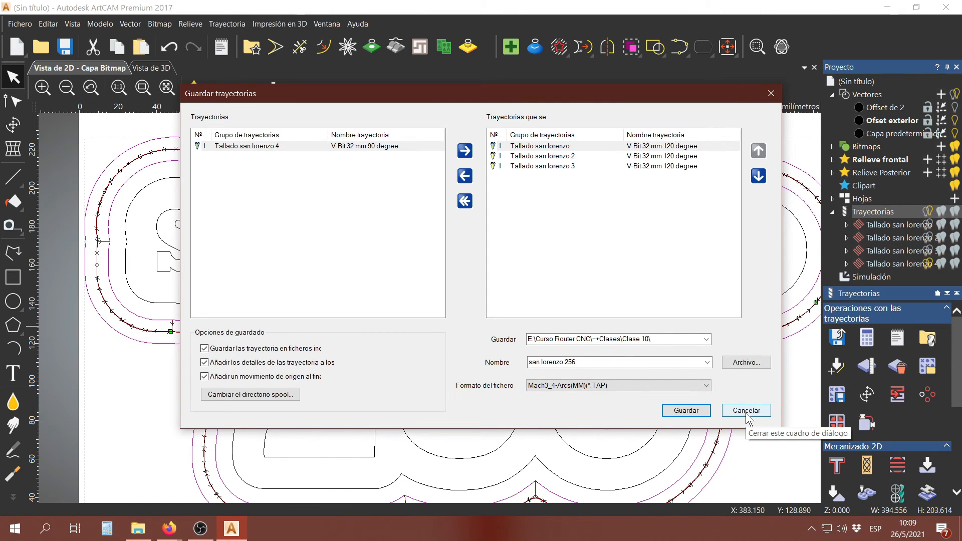
left_click(684, 410)
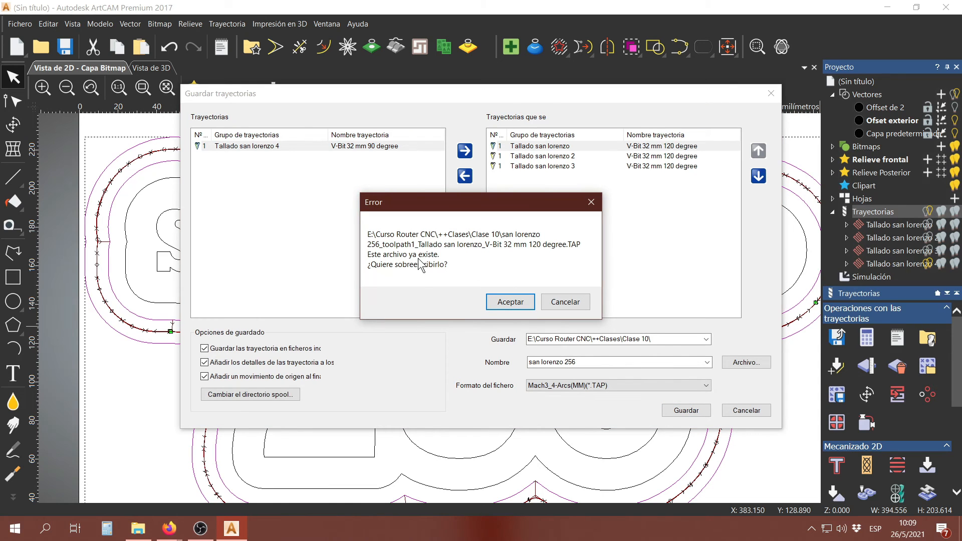
left_click(563, 303)
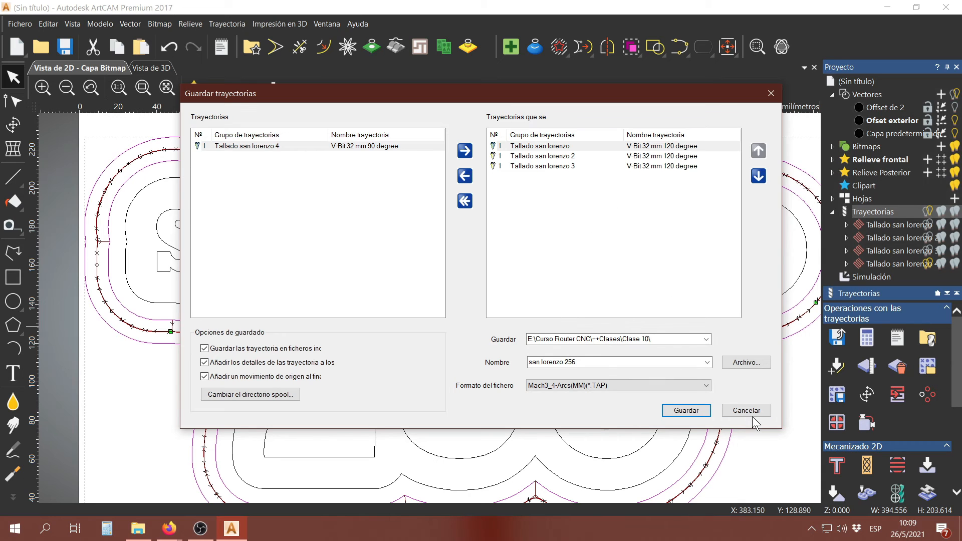
left_click(746, 411)
scroll(555, 311, "down", 2)
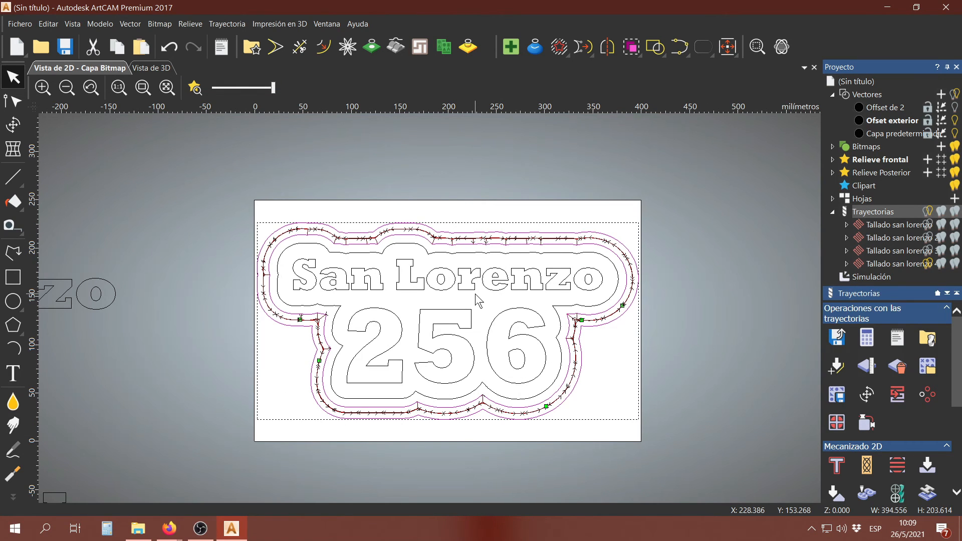
Step: Select the San Lorenzo 256 lettering vectors and hide the toolpath previews
left_click(473, 323)
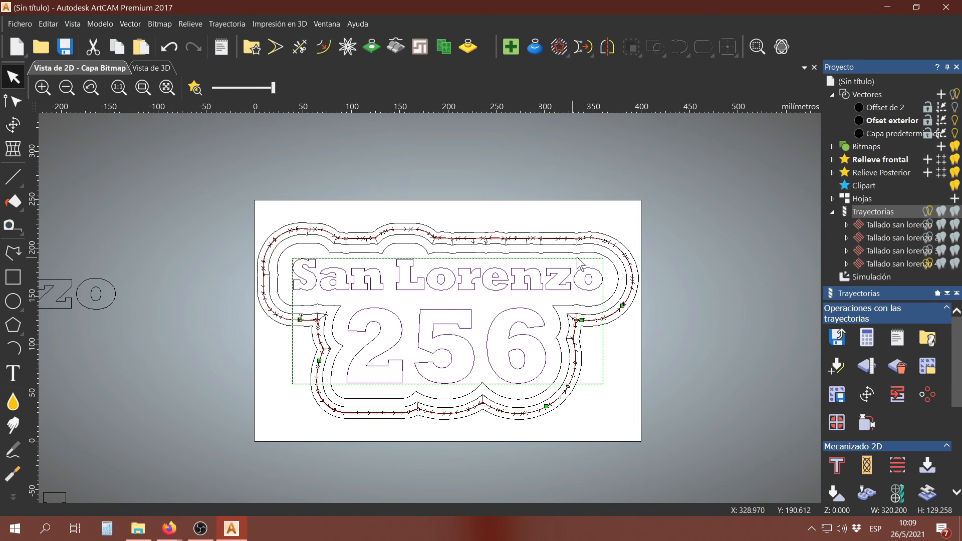
key("shift")
key("shift")
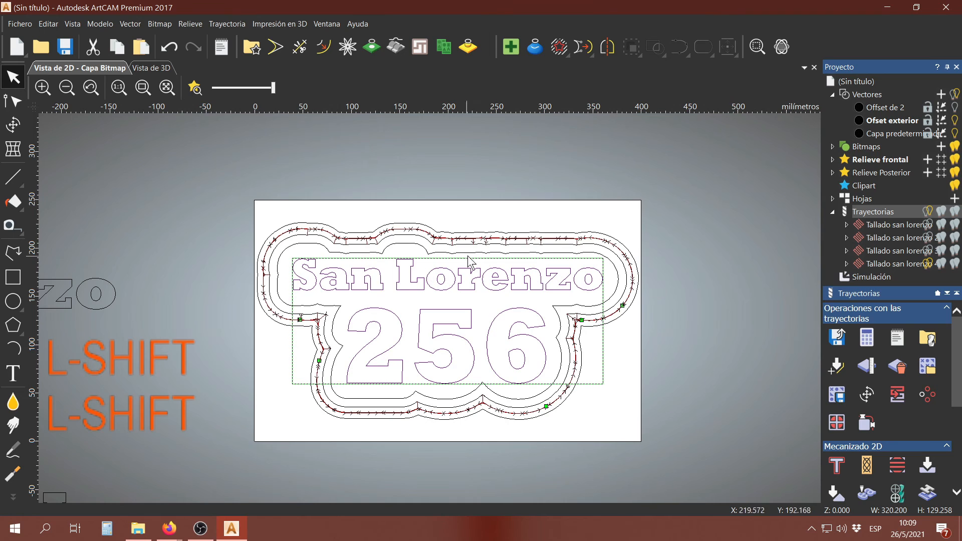
scroll(536, 246, "up", 1)
scroll(495, 298, "down", 1)
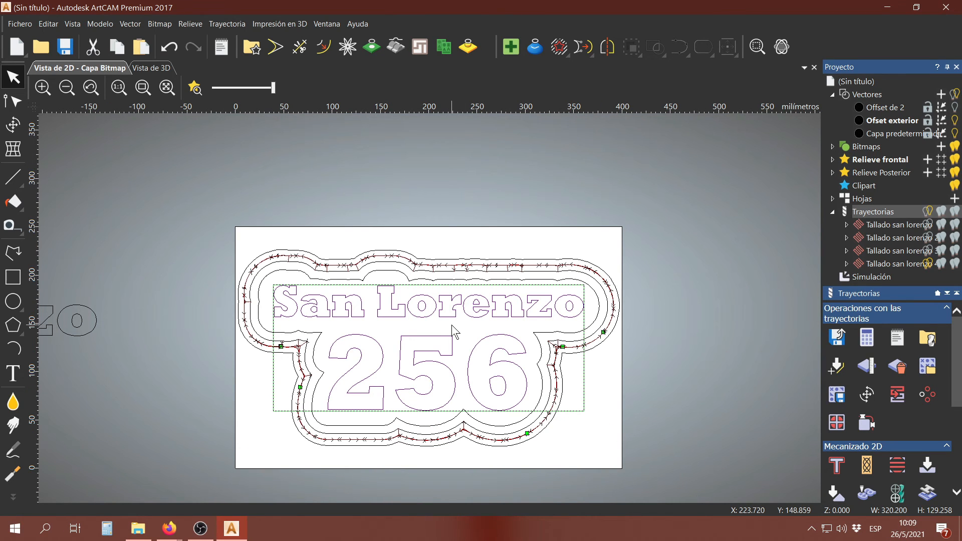
scroll(489, 282, "up", 1)
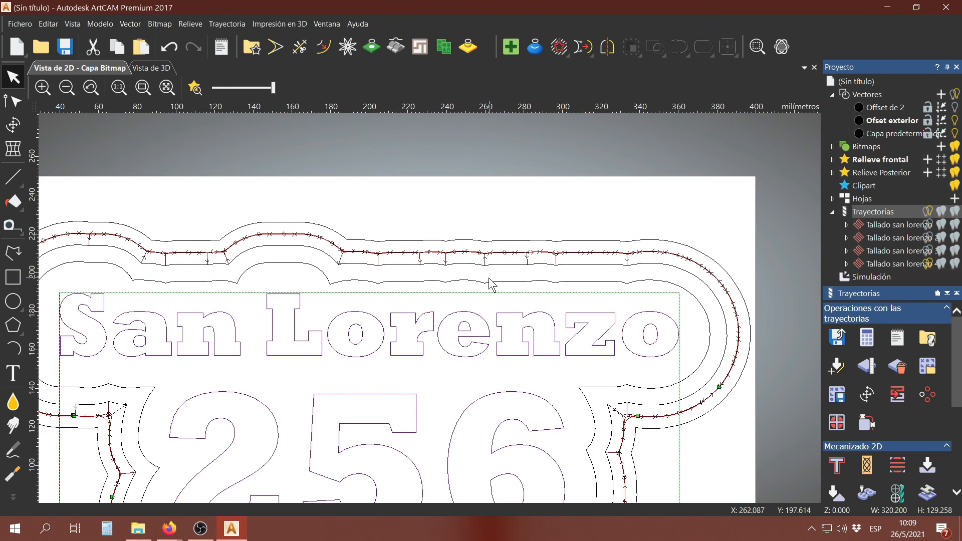
scroll(493, 286, "down", 1)
scroll(429, 415, "up", 1)
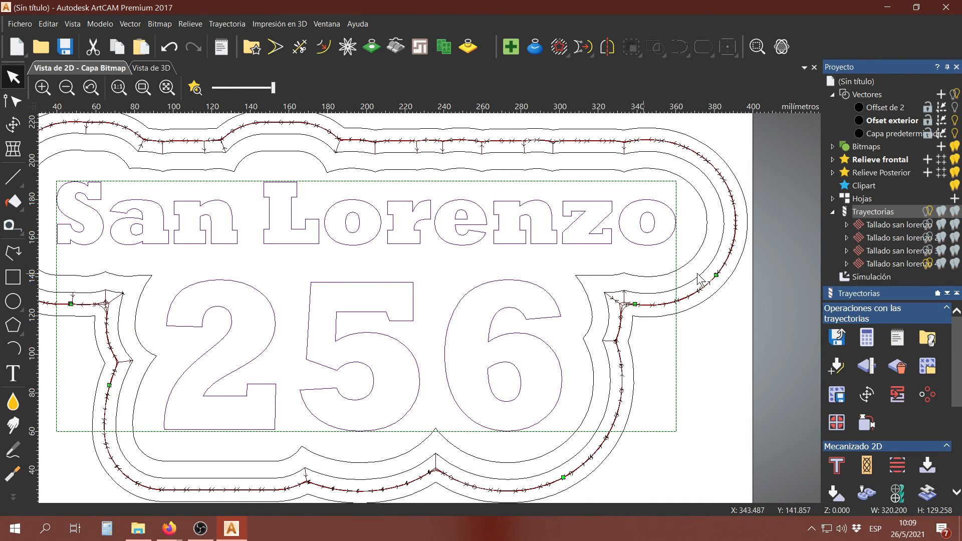
left_click(908, 199)
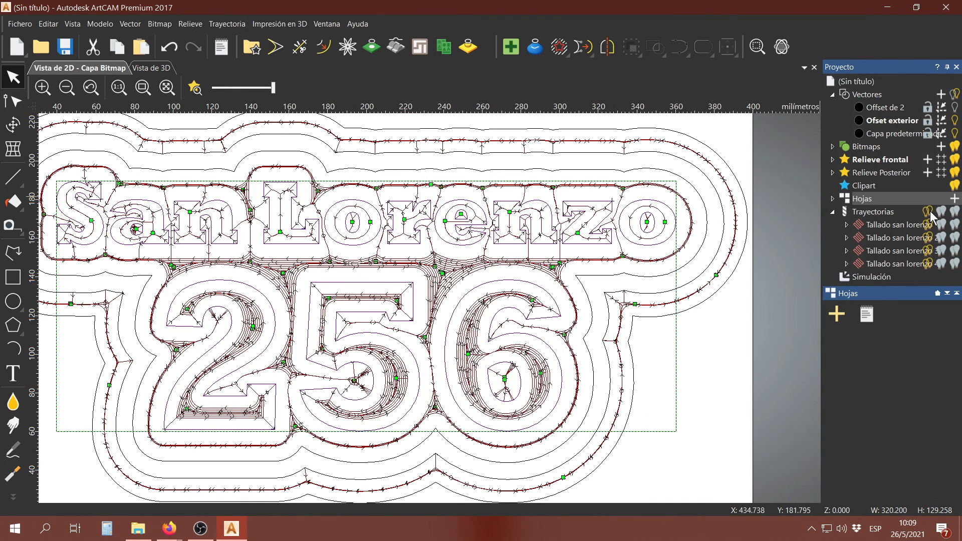
Step: Deselect the sign's outlines so only the plain vector design remains
scroll(403, 297, "down", 1)
scroll(381, 278, "up", 1)
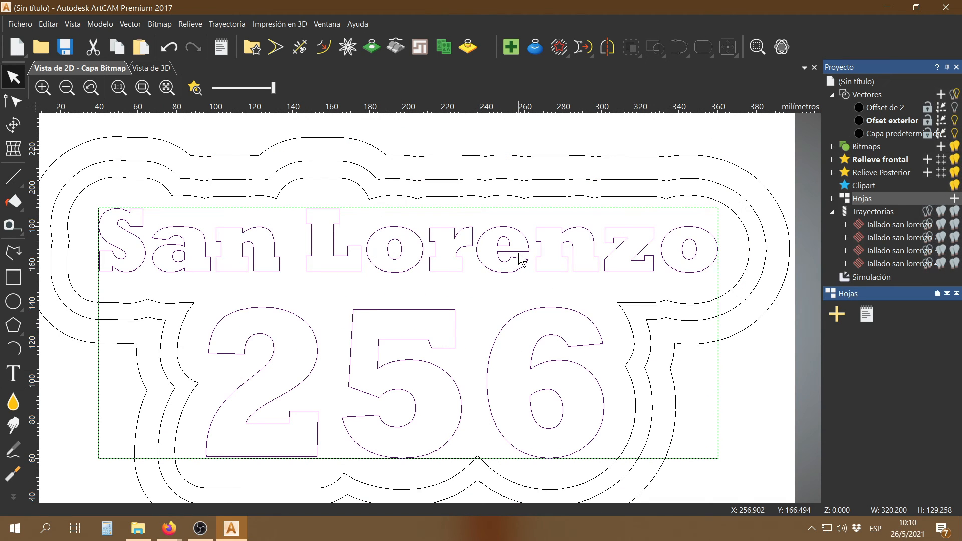
scroll(522, 248, "down", 1)
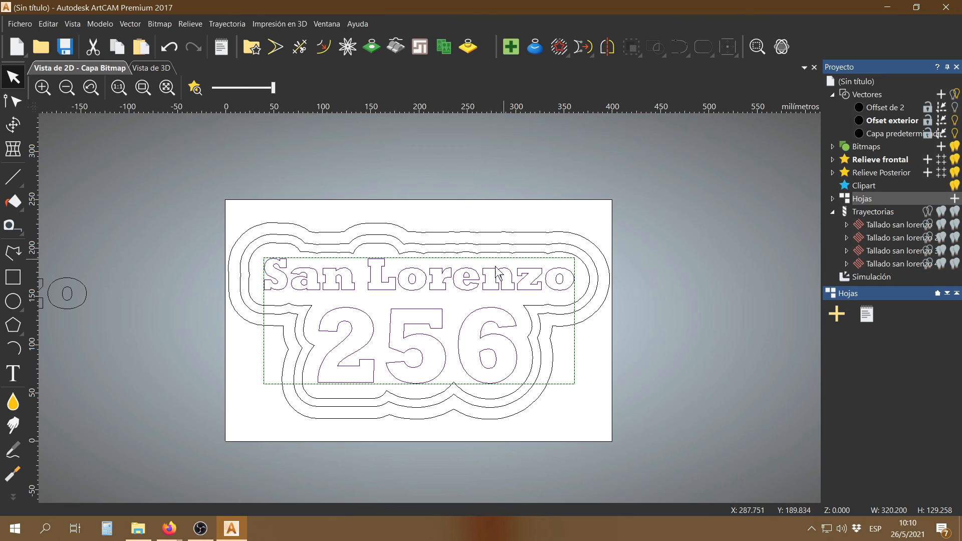
scroll(413, 300, "up", 1)
left_click(415, 297)
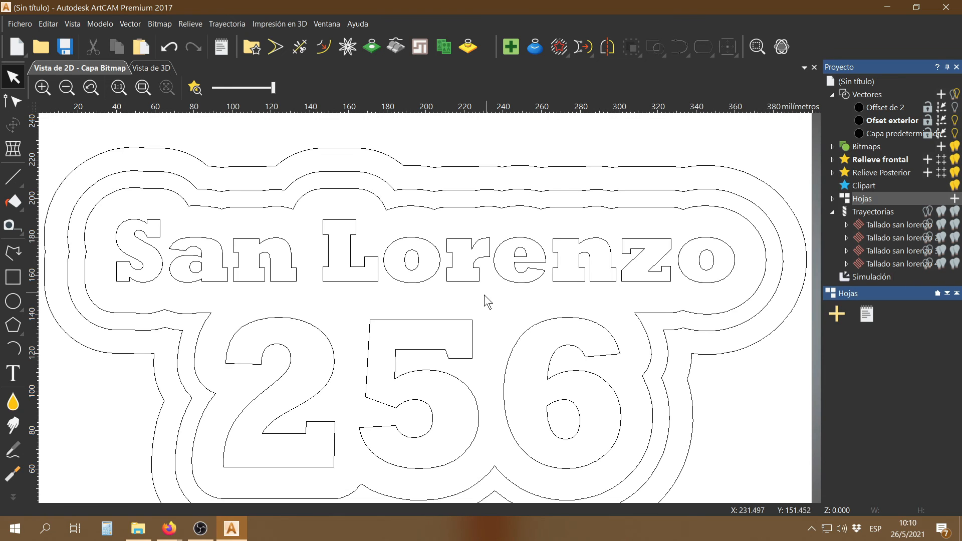
scroll(484, 295, "down", 1)
scroll(444, 337, "up", 1)
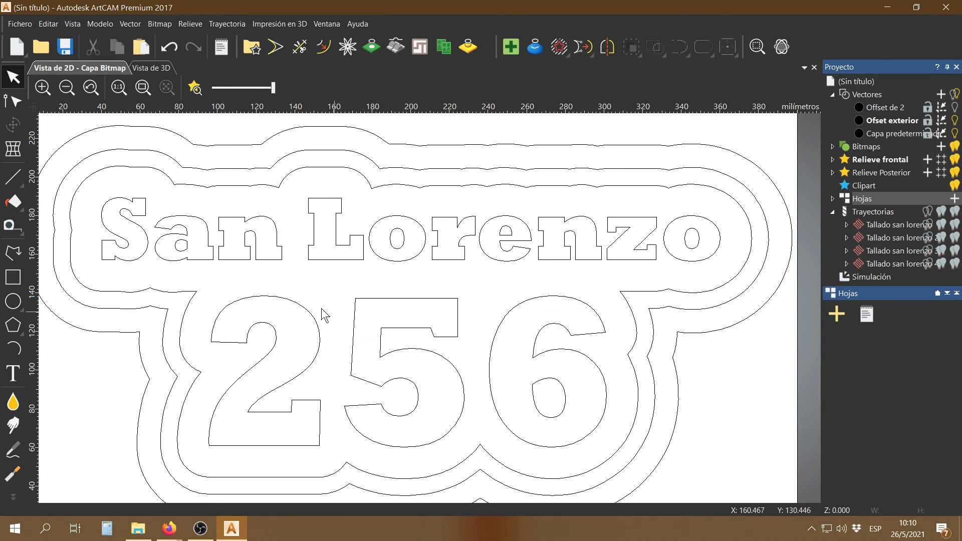
mouse_move(172, 534)
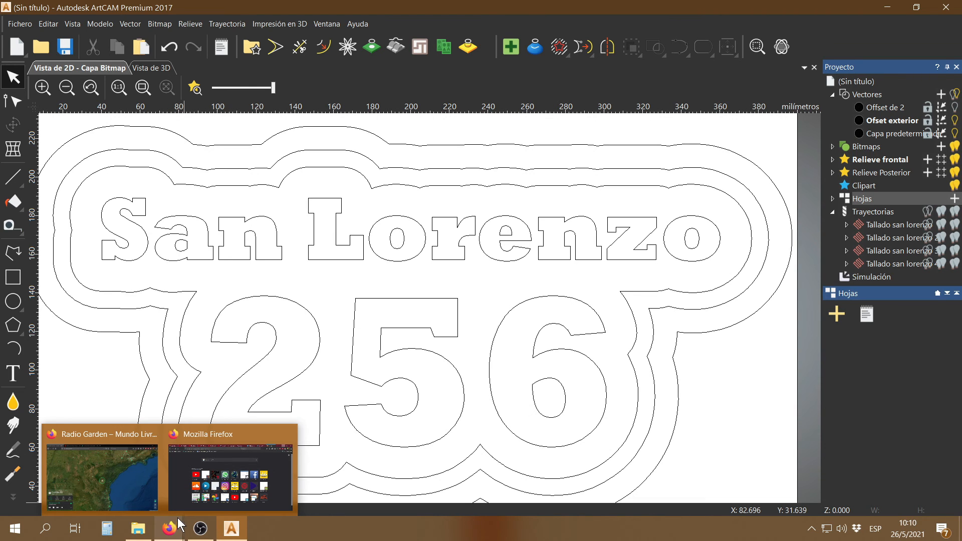
Step: In Firefox, search for 'dafont.com' and open the DaFont site
left_click(206, 496)
left_click(404, 116)
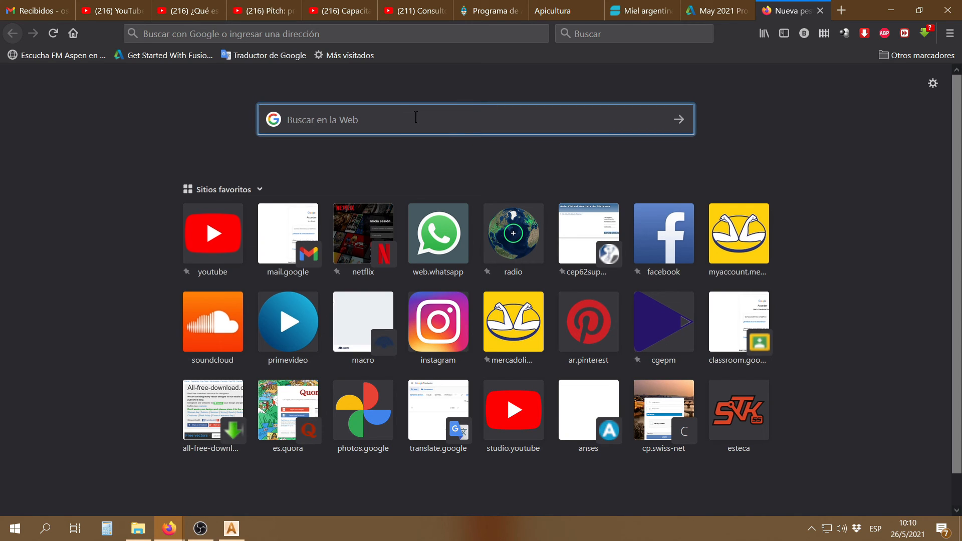
type("dafo")
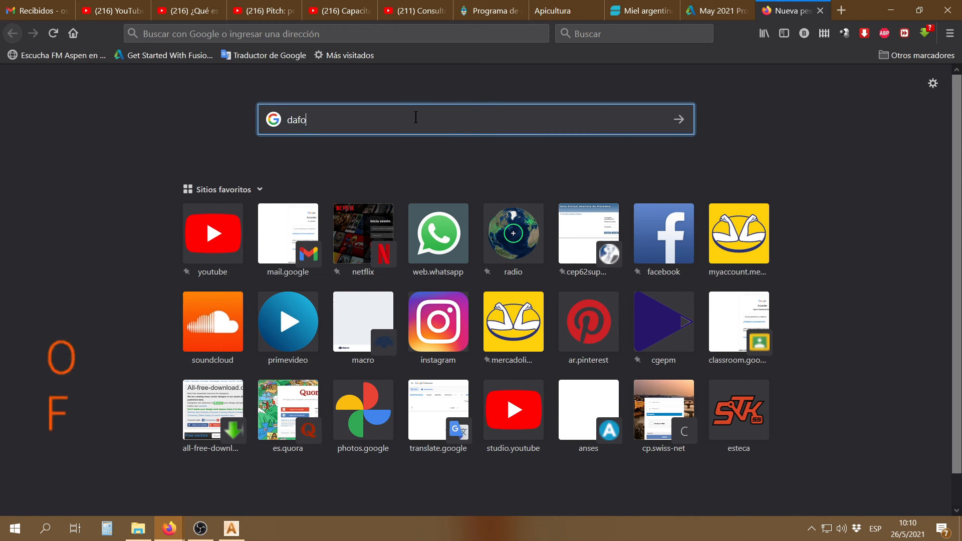
type("nt.com")
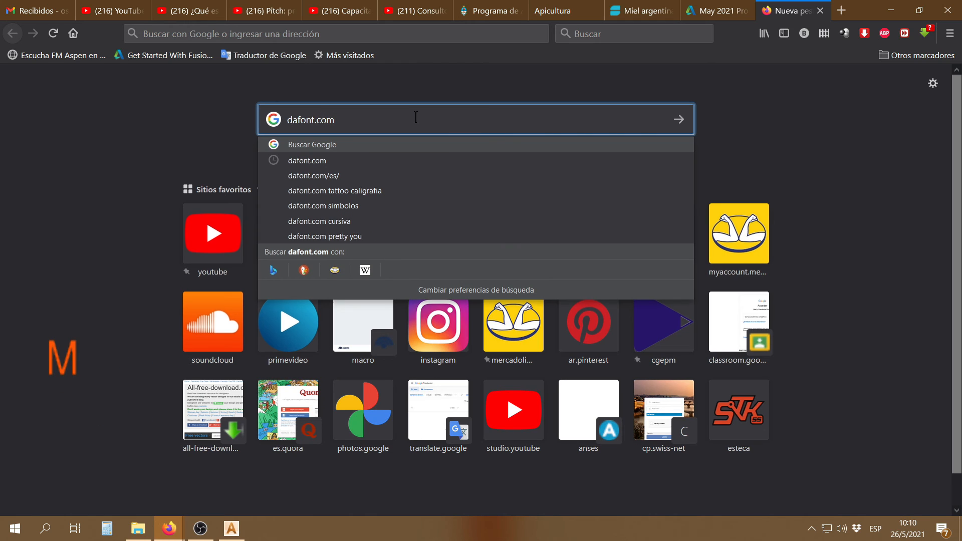
key("Return")
key("Return")
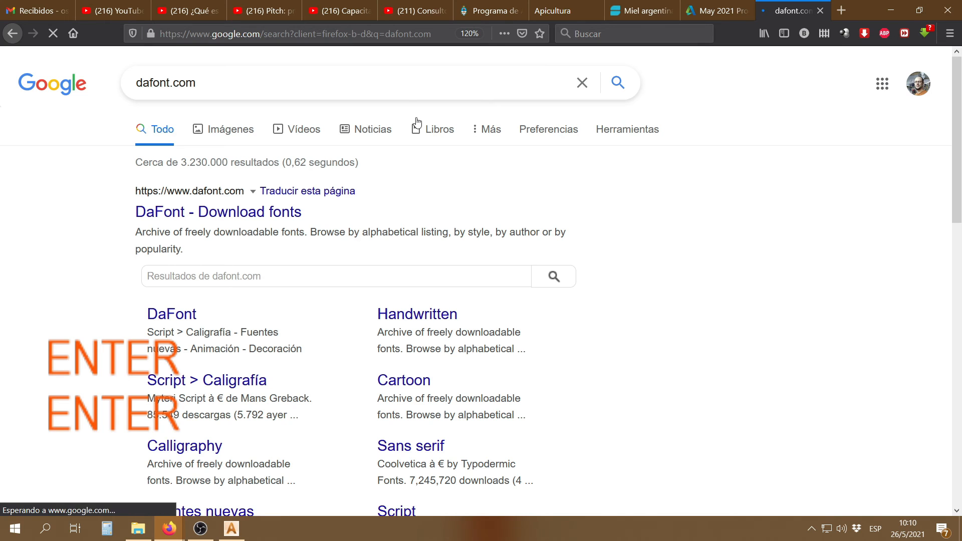
left_click(200, 212)
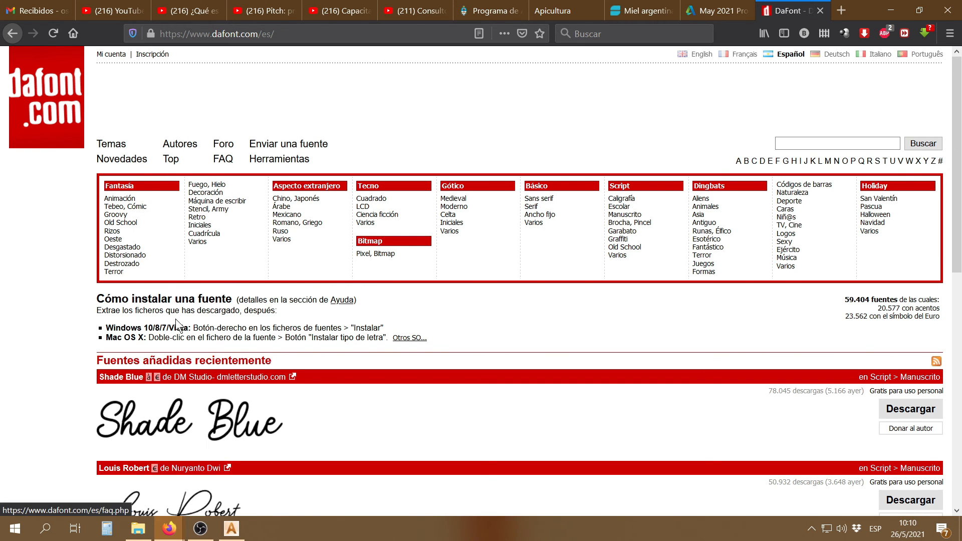
scroll(373, 366, "down", 10)
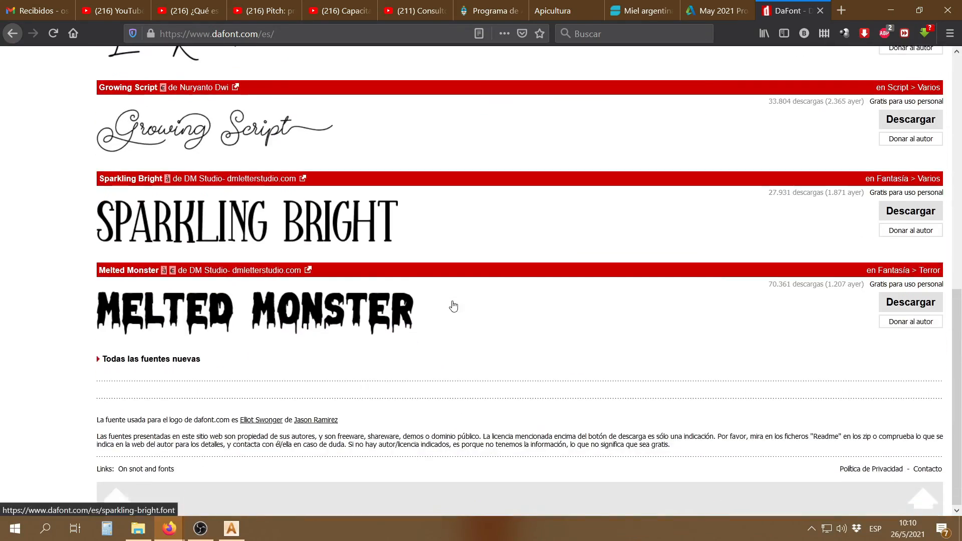
scroll(455, 306, "up", 5)
scroll(449, 321, "up", 4)
scroll(443, 332, "down", 2)
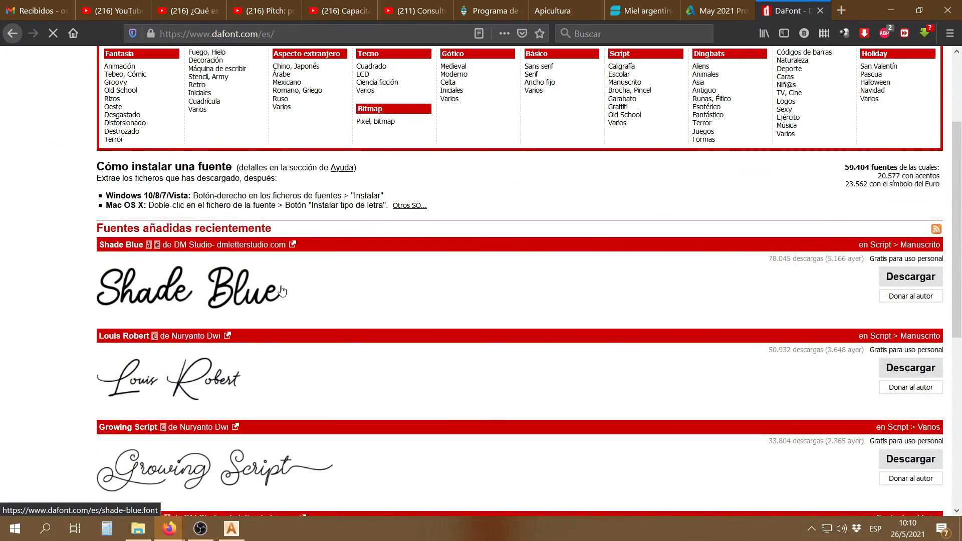
scroll(352, 311, "up", 2)
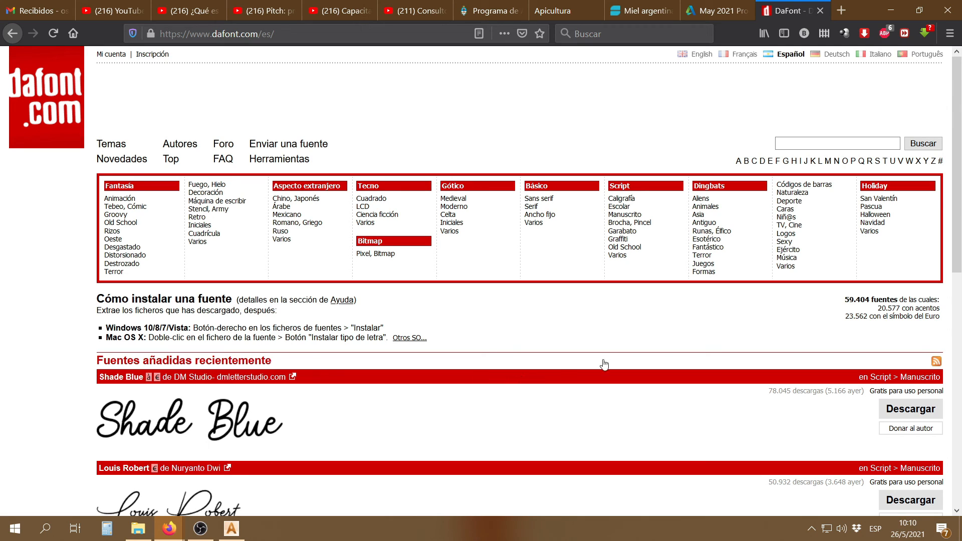
Step: Browse the Gótico > Medieval fonts, then the Fantasía > Old School list
left_click(453, 199)
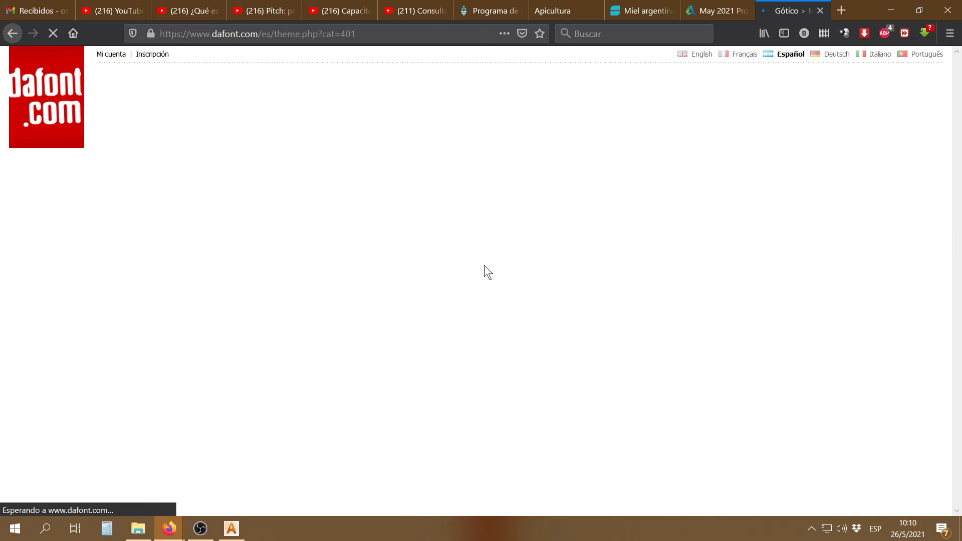
scroll(457, 359, "down", 10)
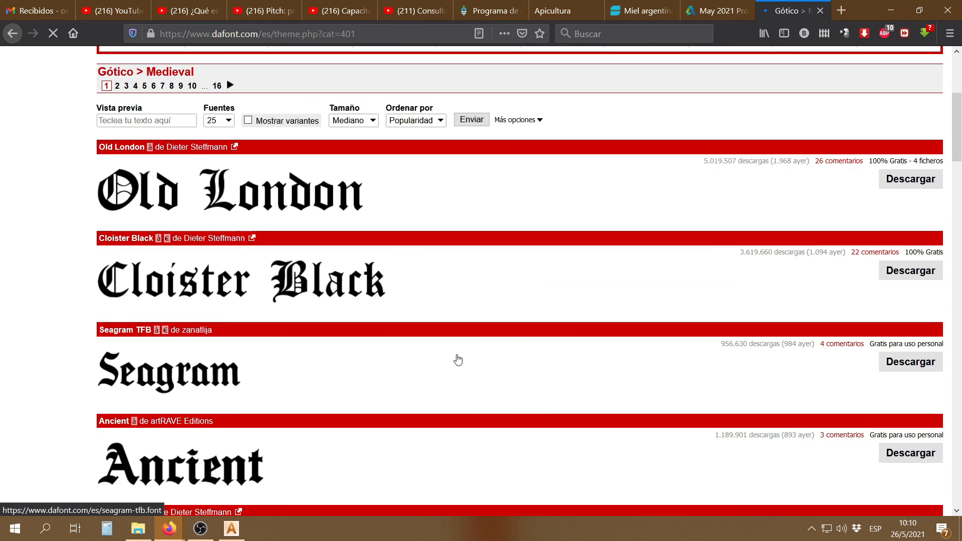
scroll(354, 380, "up", 10)
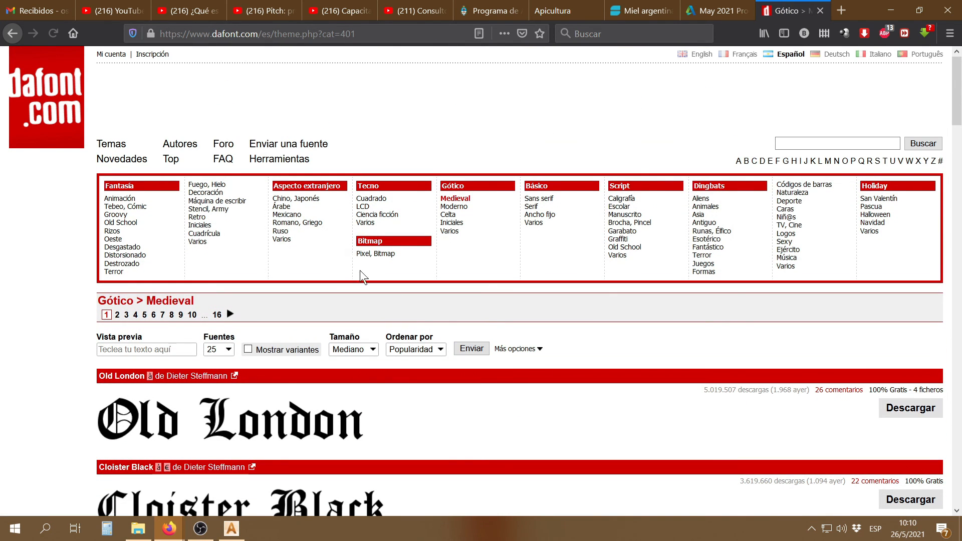
left_click(123, 222)
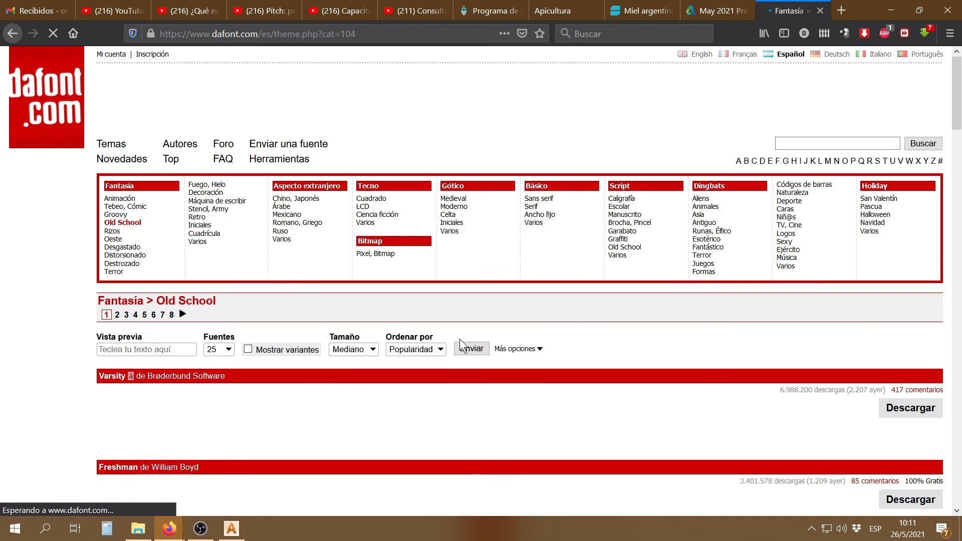
scroll(470, 361, "down", 5)
scroll(431, 341, "down", 4)
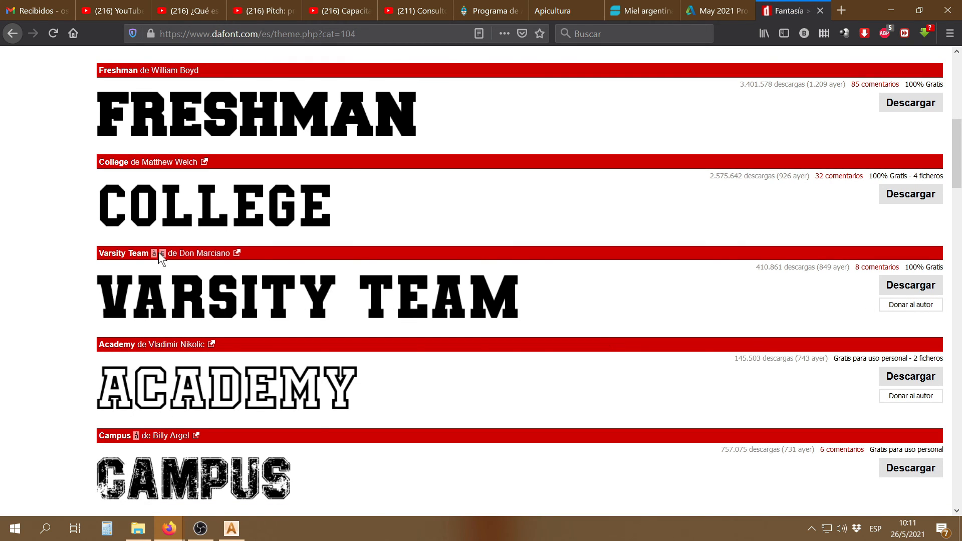
Step: Open the Varsity Team font page on dafont.com in a new tab and look through it
middle_click(131, 256)
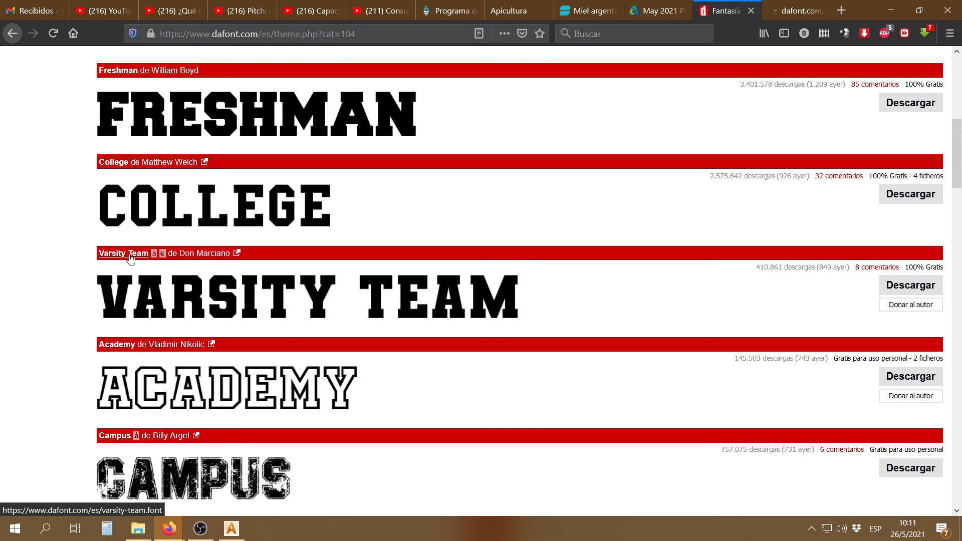
left_click(787, 7)
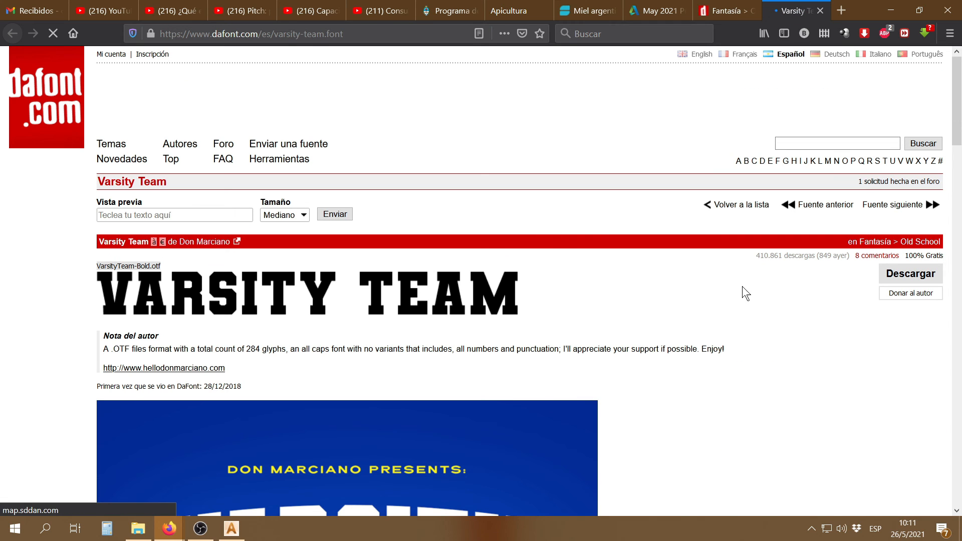
scroll(698, 307, "down", 6)
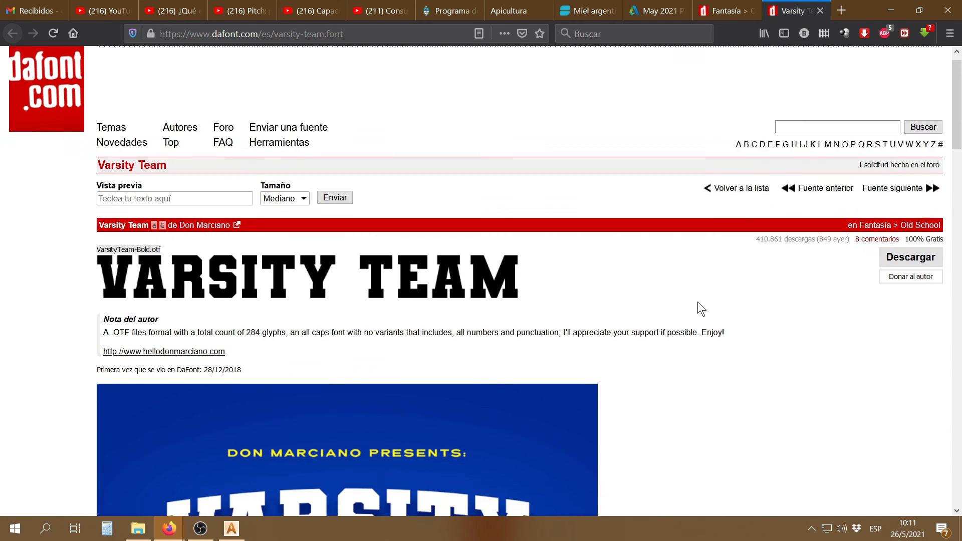
scroll(683, 305, "down", 5)
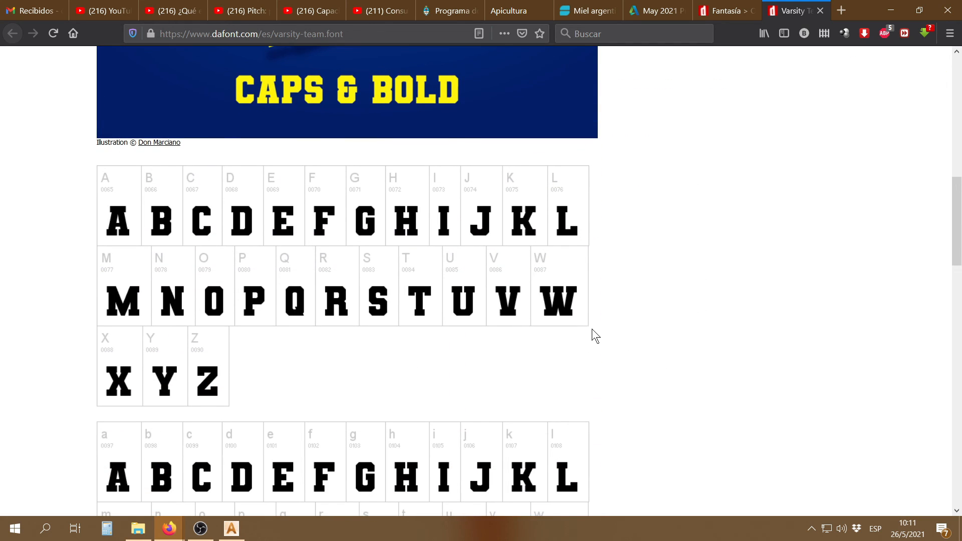
scroll(593, 330, "down", 7)
Step: Return to the top of the page and start the Descargar download of varsity_team.zip
scroll(361, 195, "up", 2)
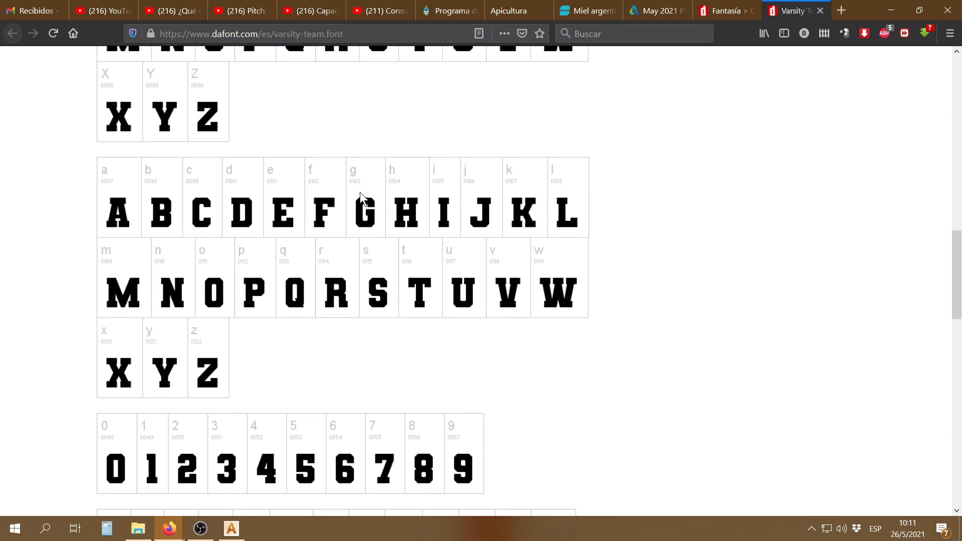
scroll(657, 223, "down", 3)
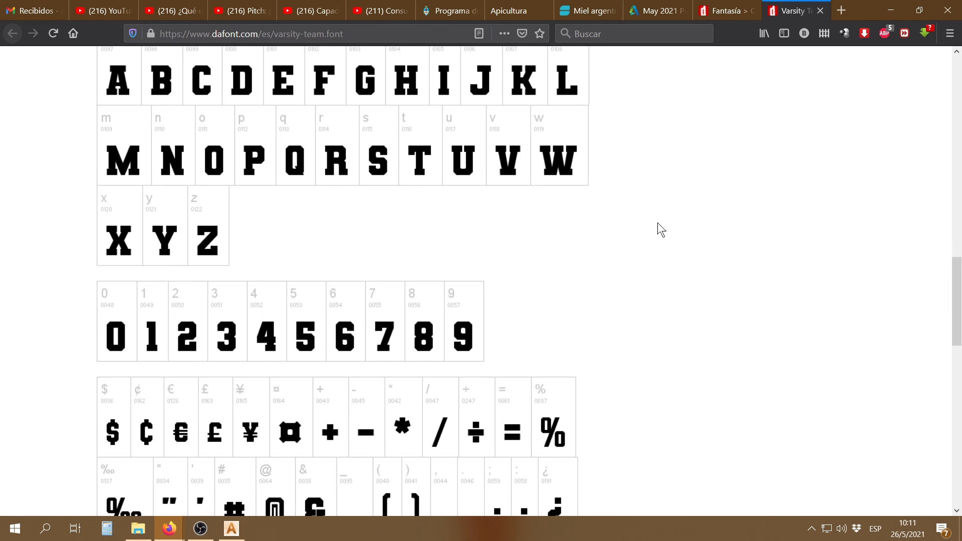
scroll(657, 222, "up", 3)
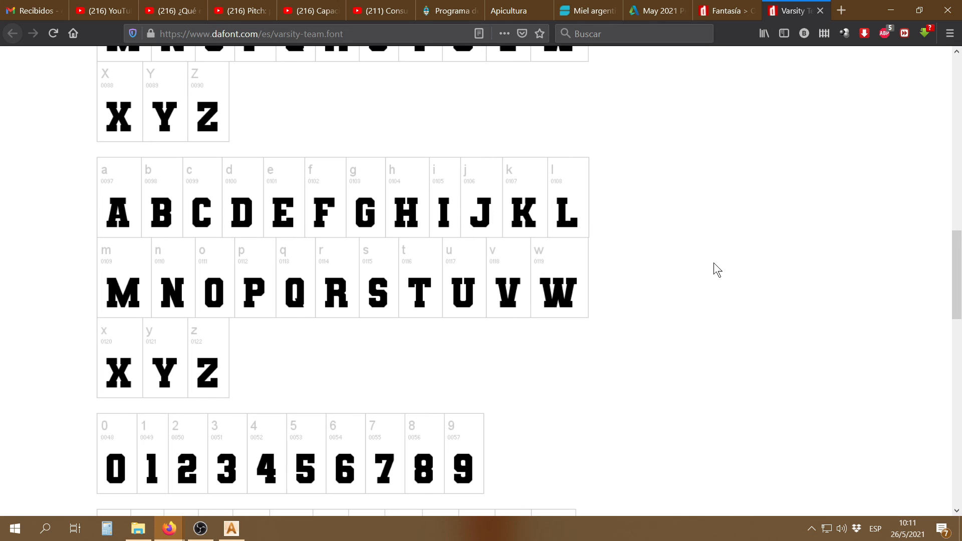
scroll(556, 373, "down", 3)
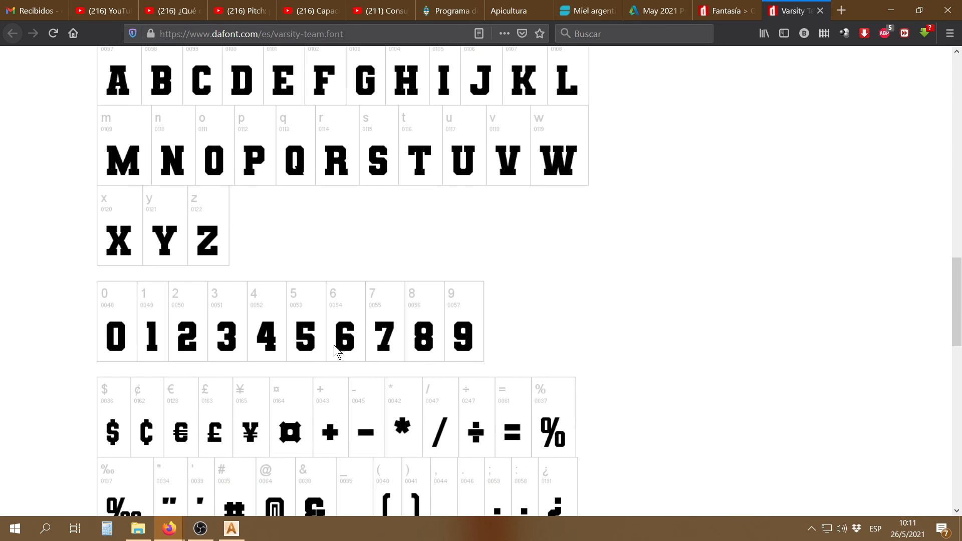
scroll(652, 352, "down", 4)
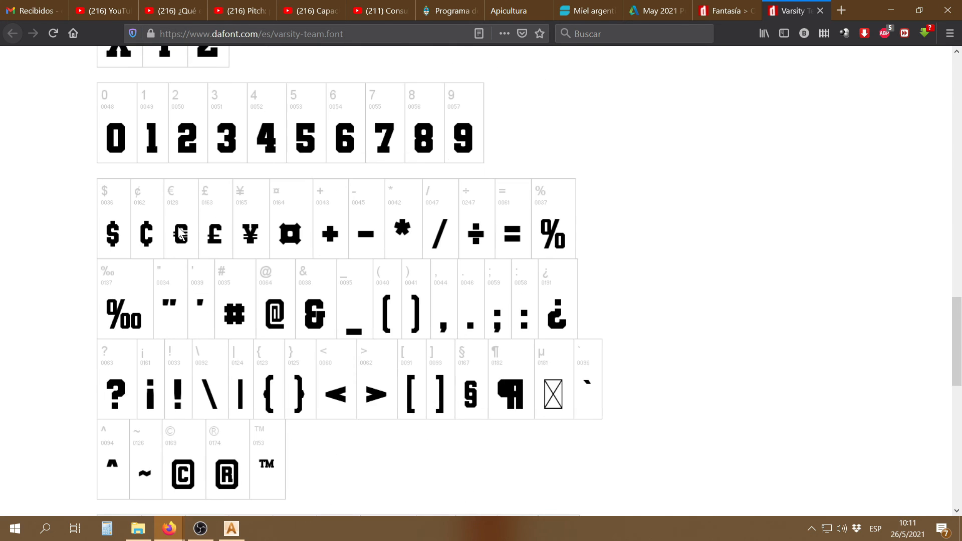
scroll(581, 250, "up", 15)
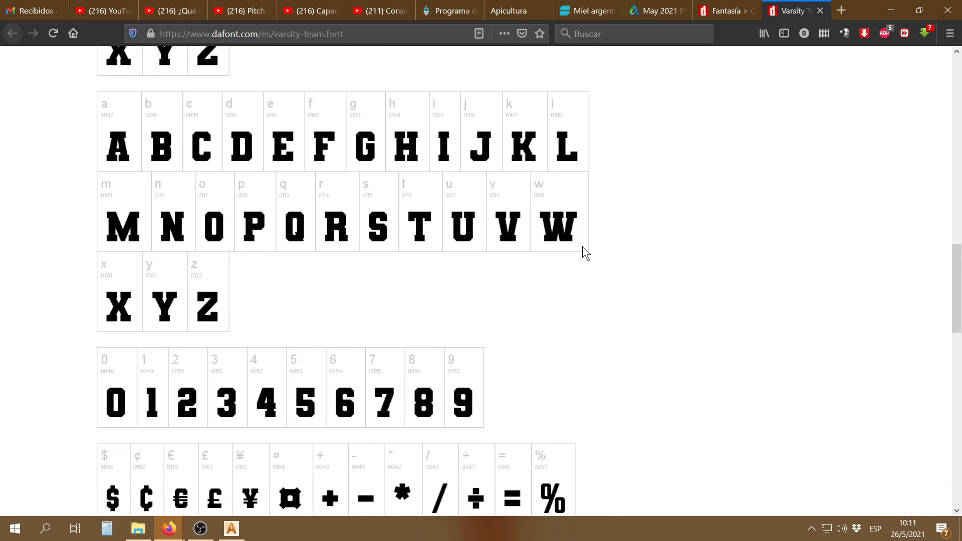
scroll(785, 279, "up", 8)
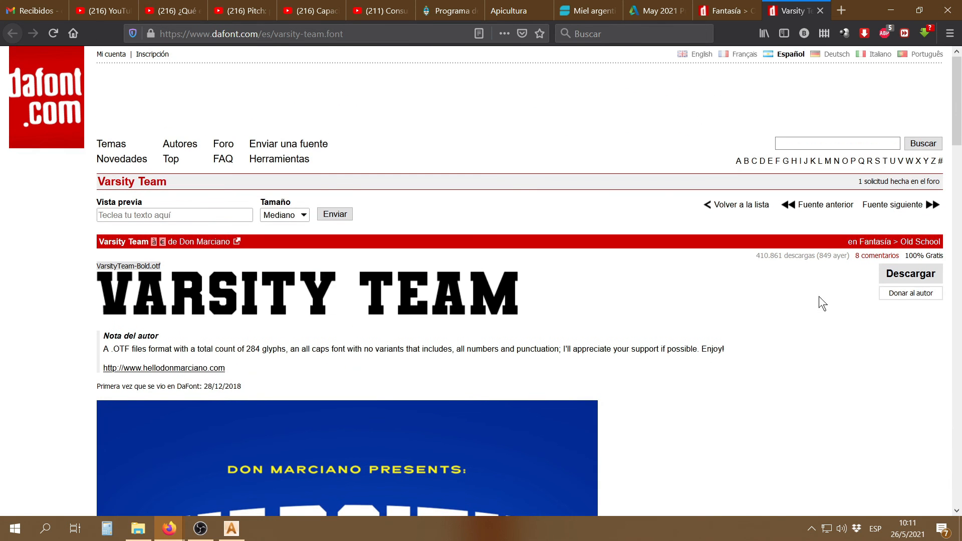
left_click(896, 275)
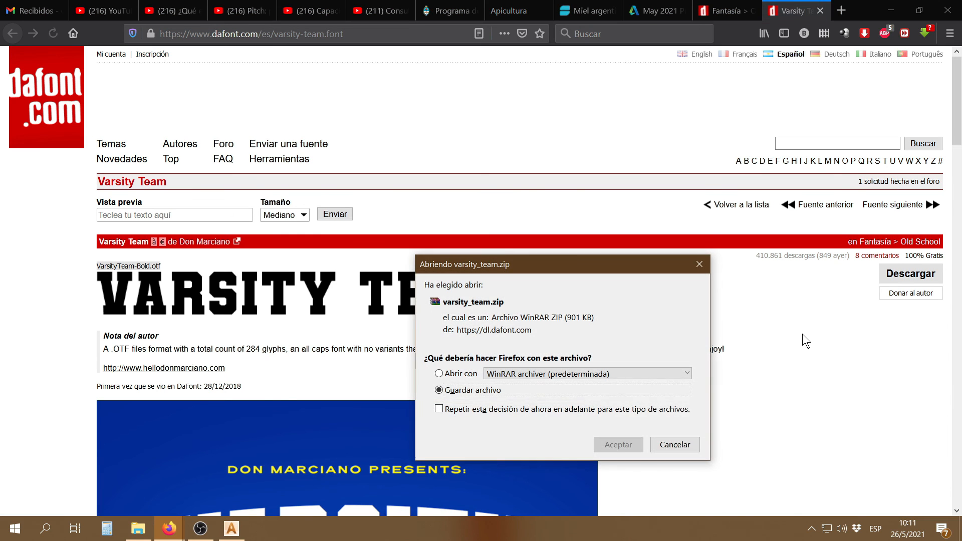
Step: Save varsity_team.zip to the INMORTAN JOE (E:) drive, then open its folder from the downloads list
left_click(617, 444)
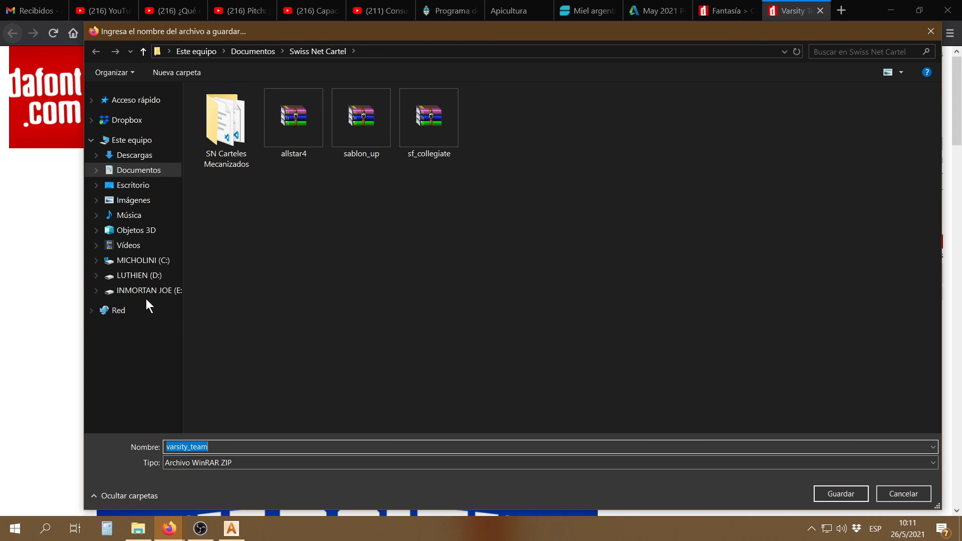
left_click(144, 291)
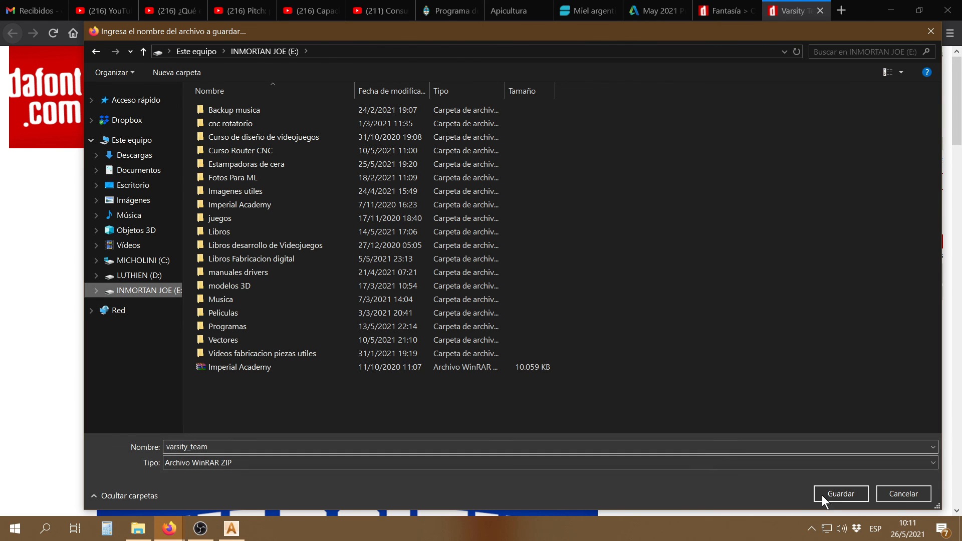
left_click(839, 493)
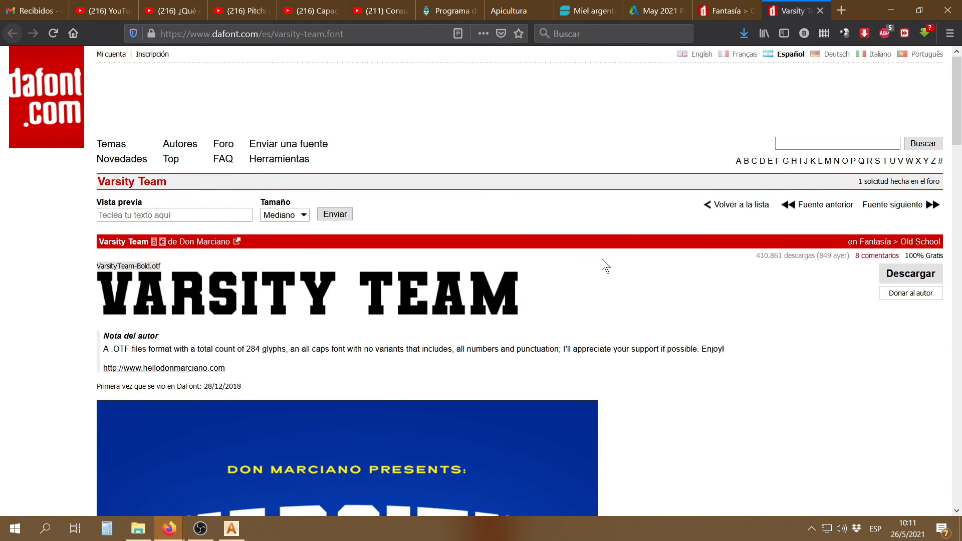
left_click(742, 33)
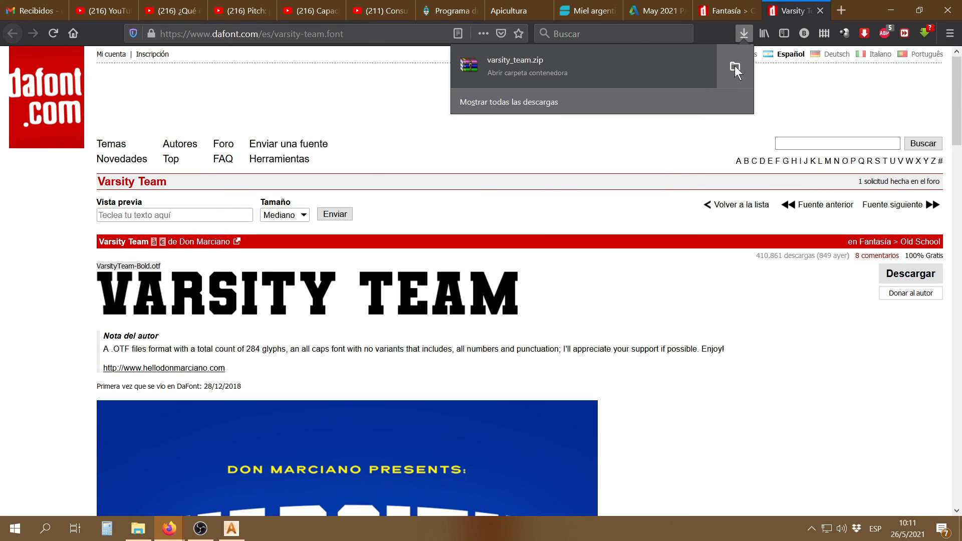
left_click(734, 66)
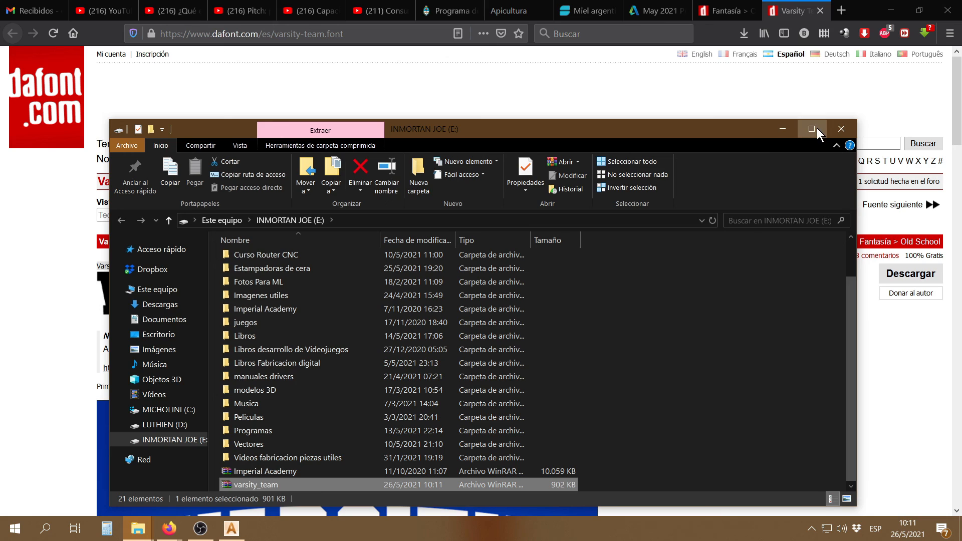
Step: Extract varsity_team.zip into a varsity_team folder and open that folder
left_click(812, 129)
left_click(184, 440)
left_click(154, 405)
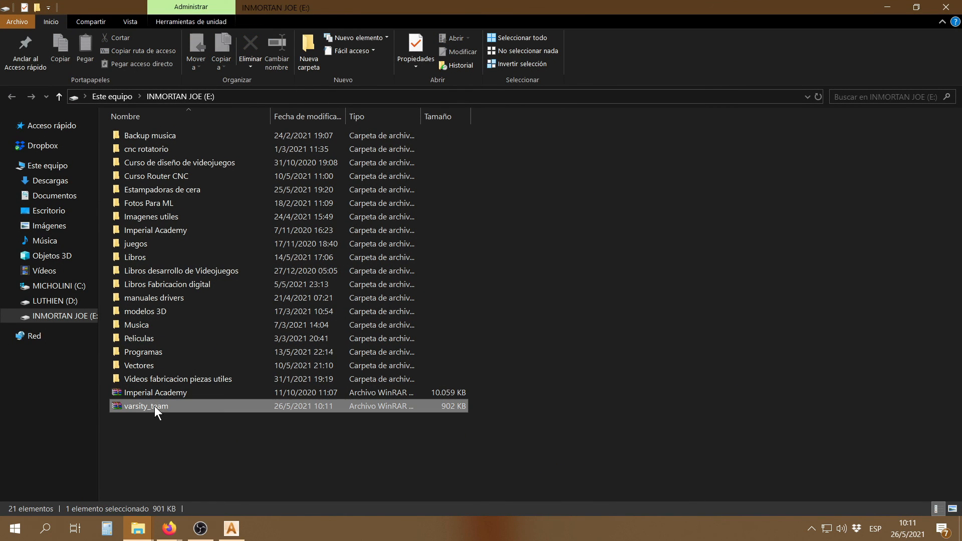
right_click(149, 407)
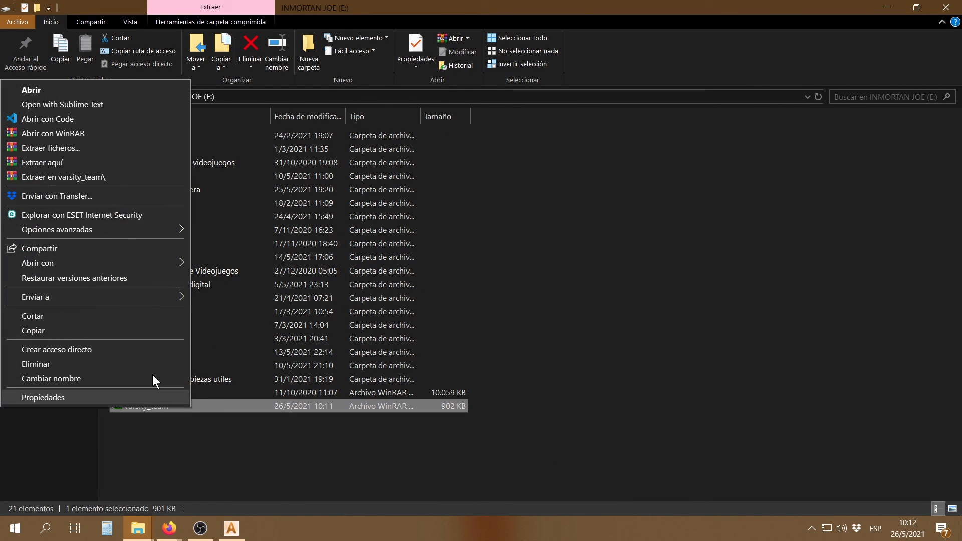
left_click(108, 177)
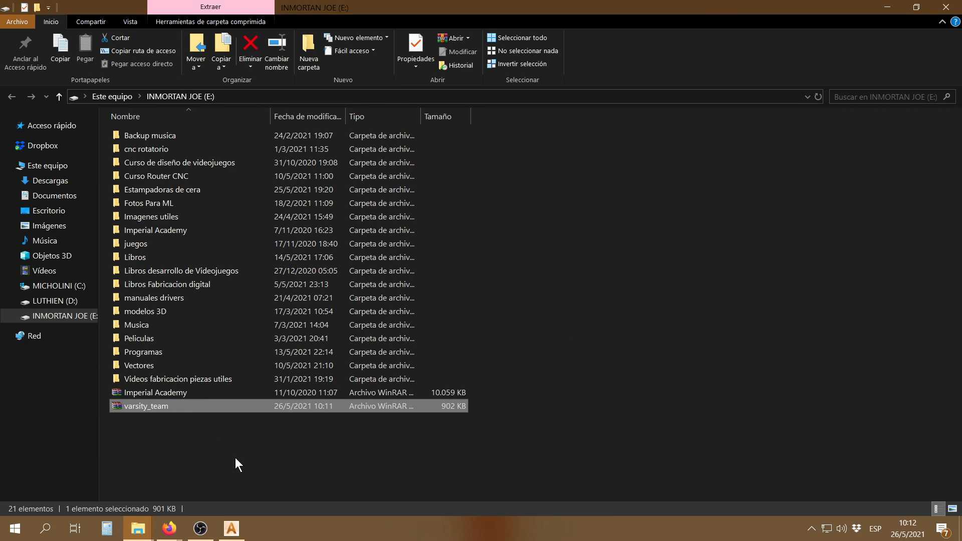
left_click(191, 461)
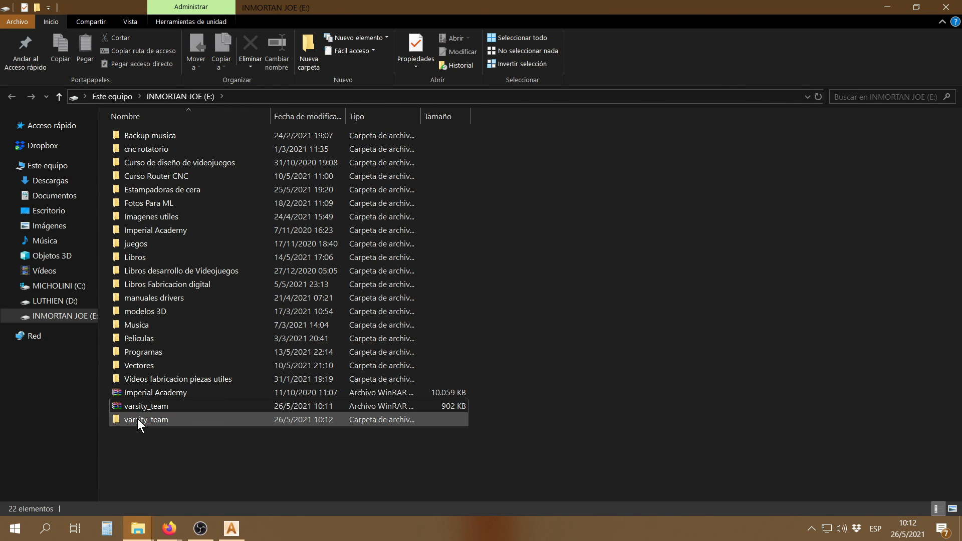
double_click(137, 419)
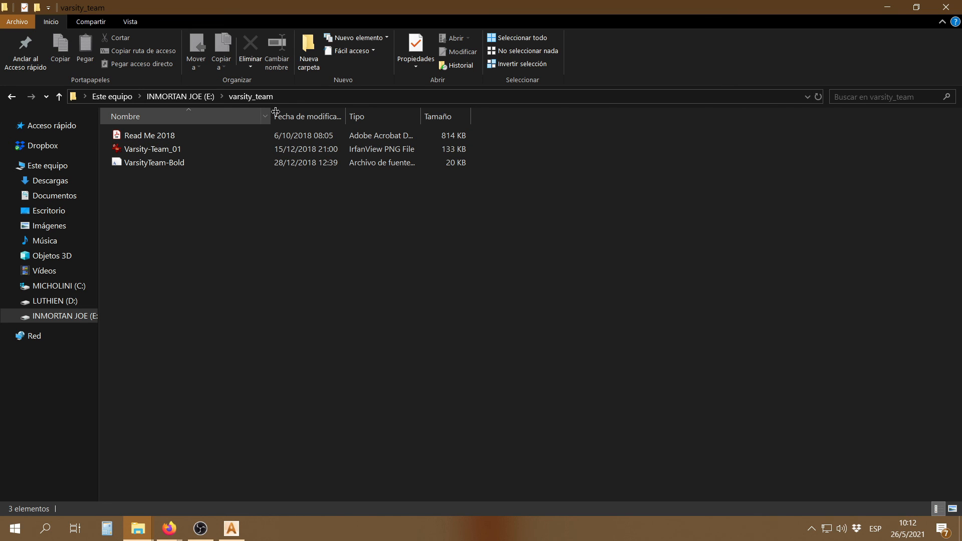
Step: Install the VarsityTeam-Bold font for all users, then return to ArtCAM
left_click_drag(275, 111, 395, 113)
left_click(152, 148)
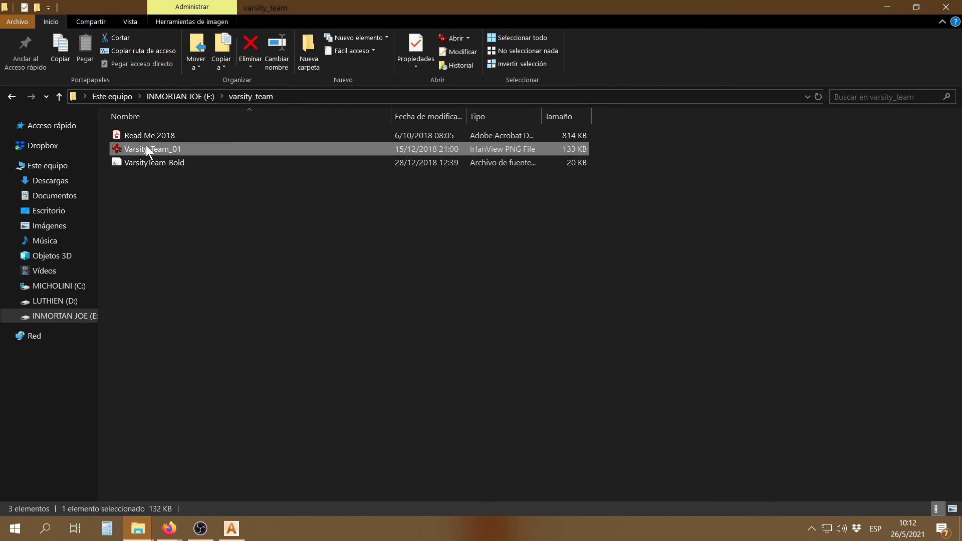
left_click(145, 135)
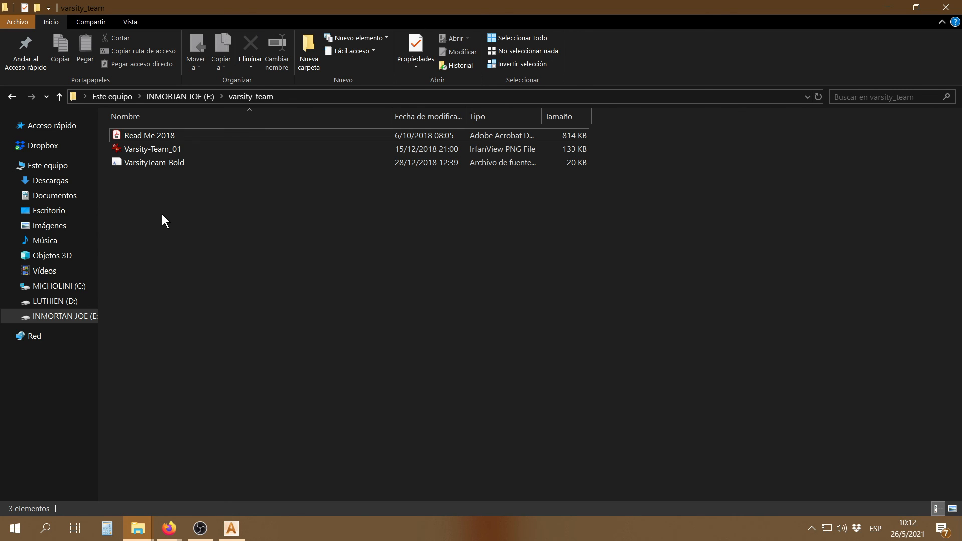
left_click(158, 164)
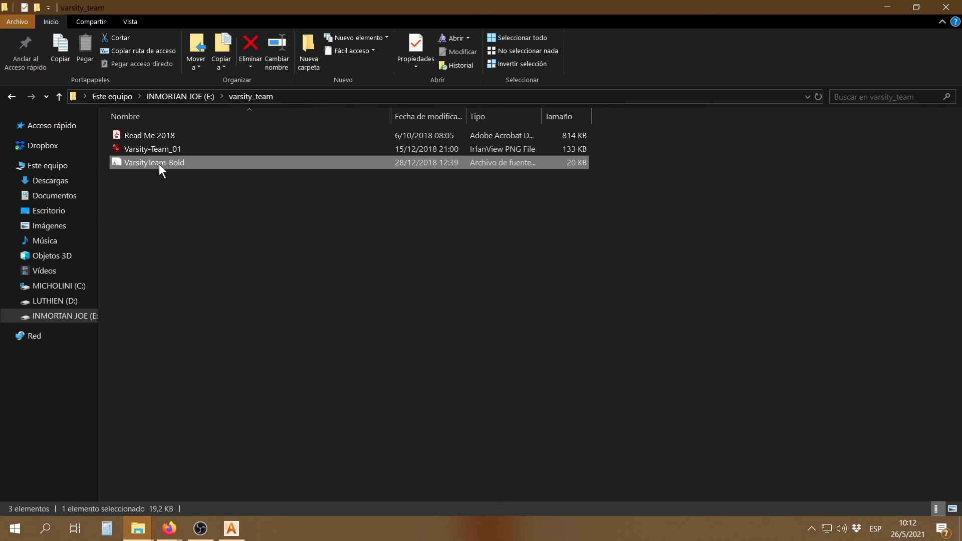
right_click(158, 164)
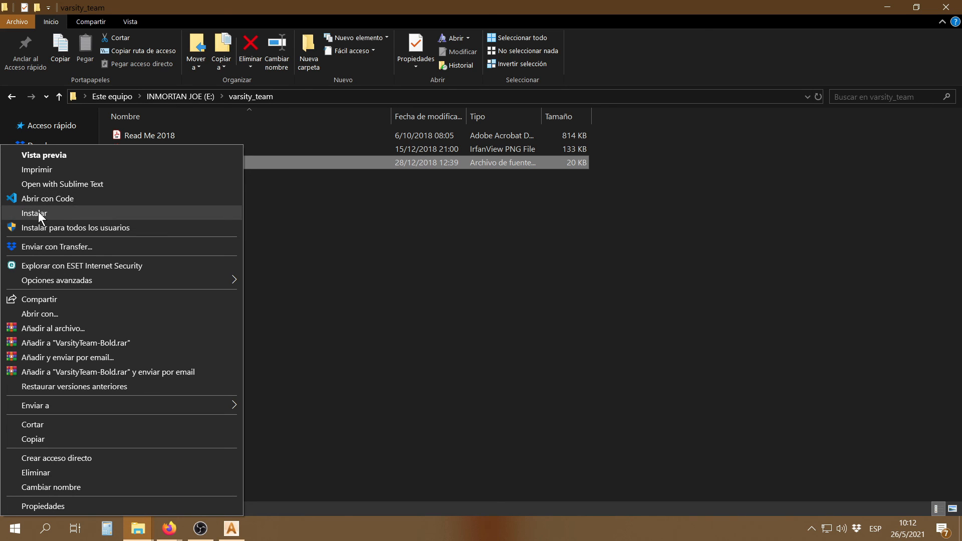
left_click(44, 223)
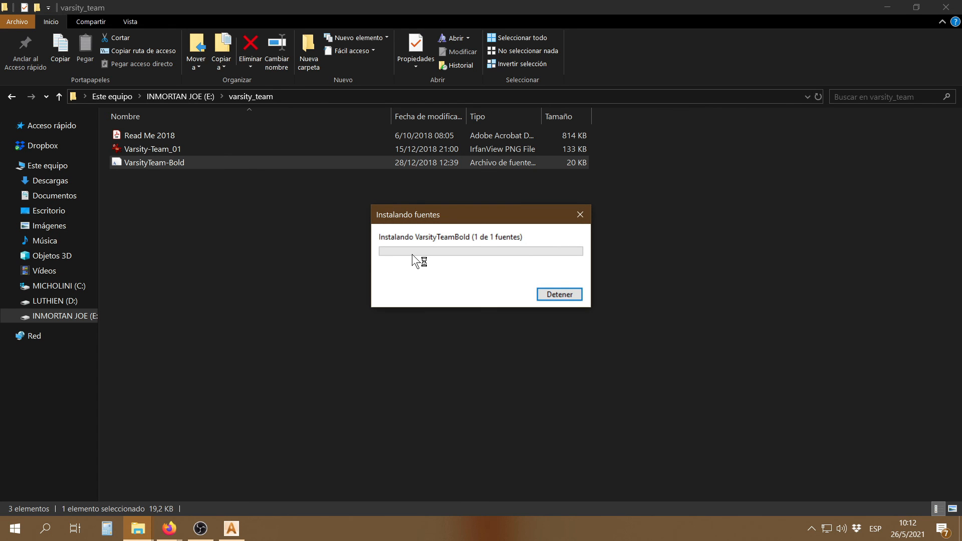
left_click(242, 532)
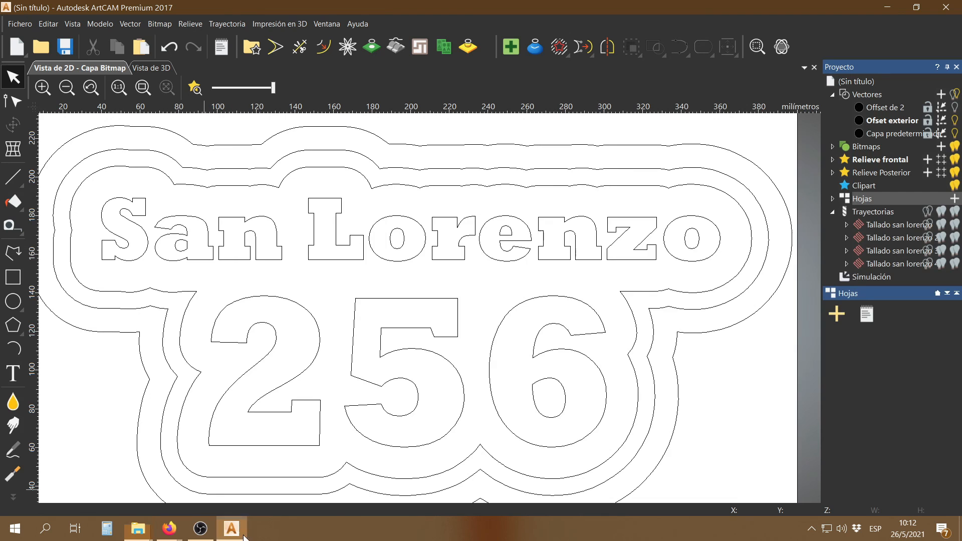
Step: Search the Text tool's Fuente list under V for Varsity Team, then cancel without creating text
left_click(15, 380)
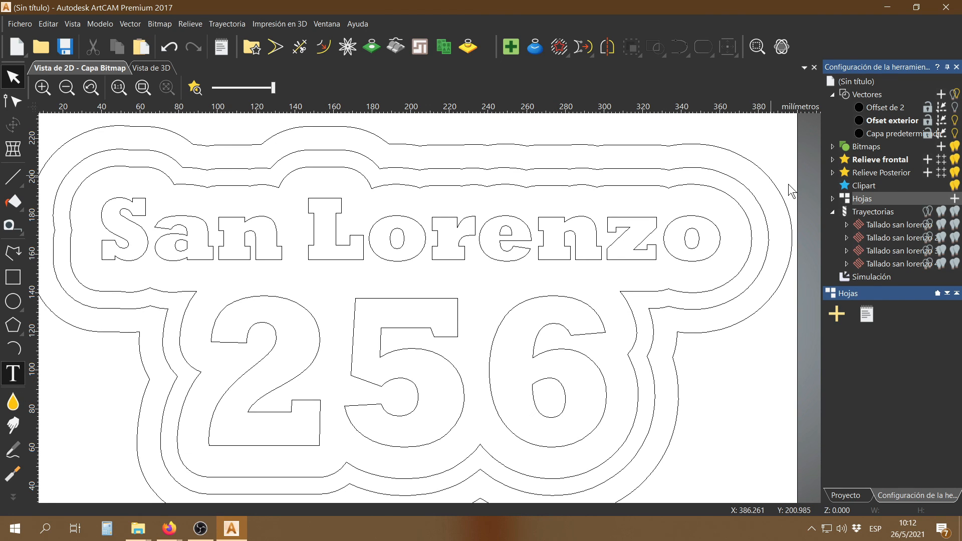
scroll(549, 300, "down", 4)
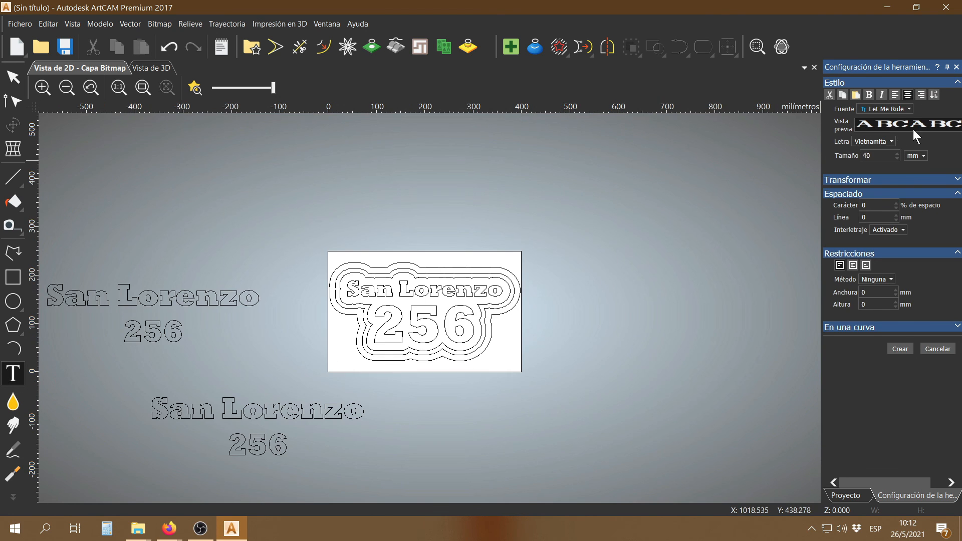
left_click(893, 108)
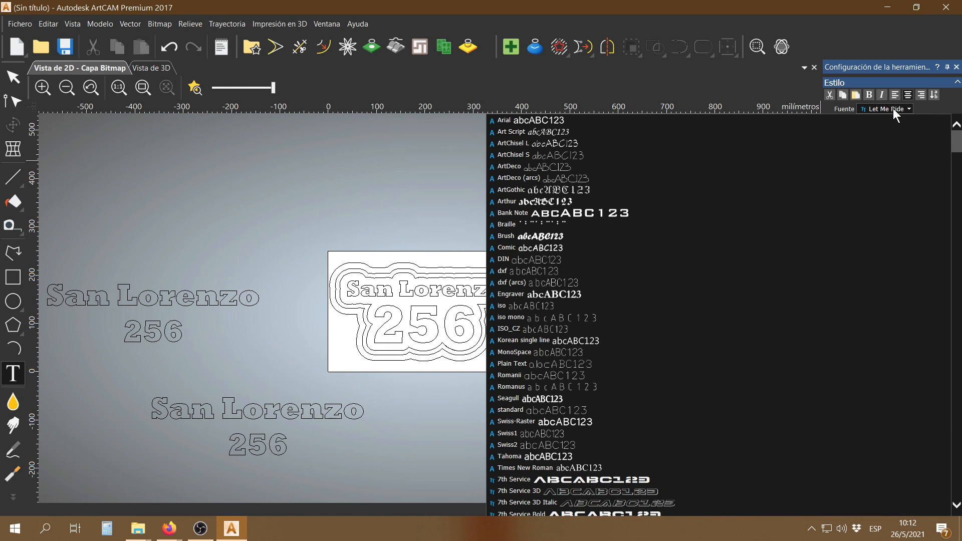
key("v")
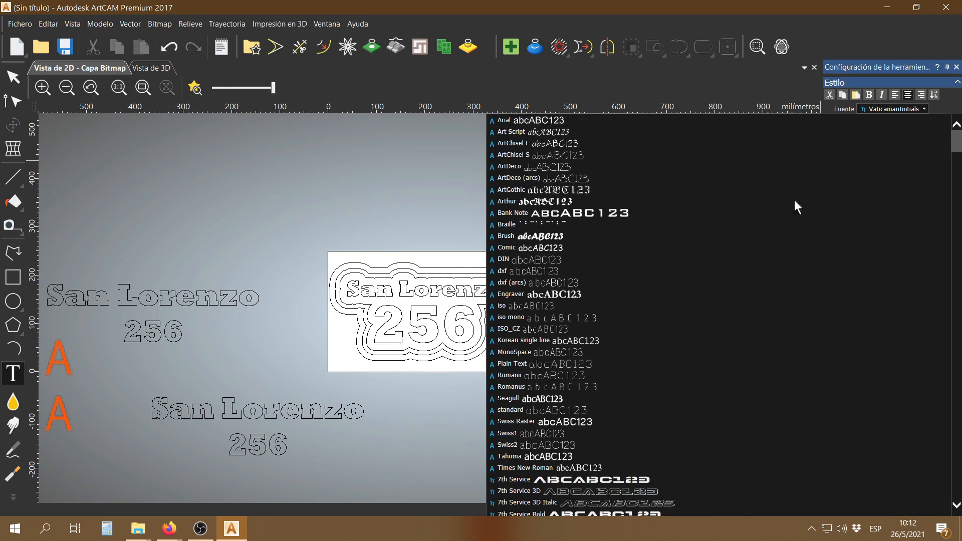
scroll(796, 341, "down", 15)
left_click_drag(953, 183, 945, 458)
scroll(945, 460, "down", 13)
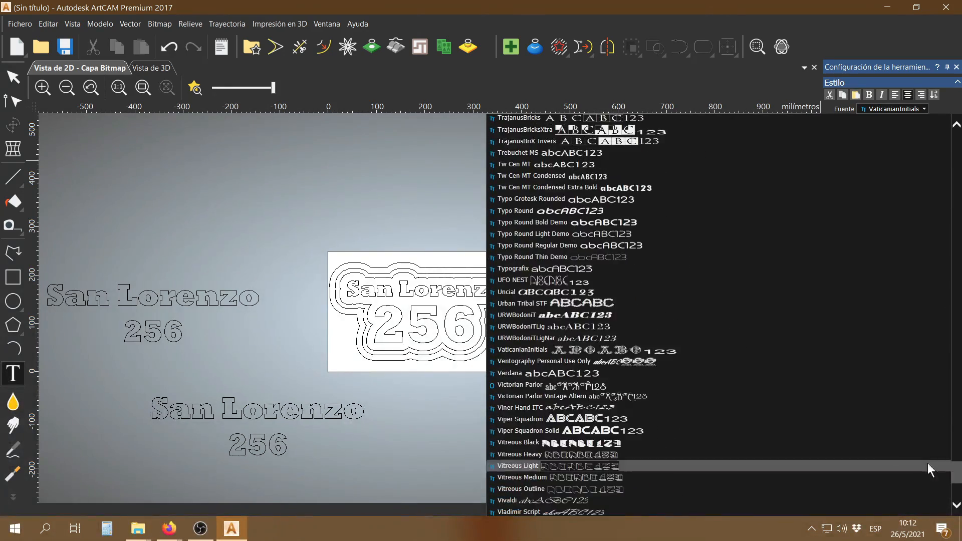
scroll(711, 369, "up", 2)
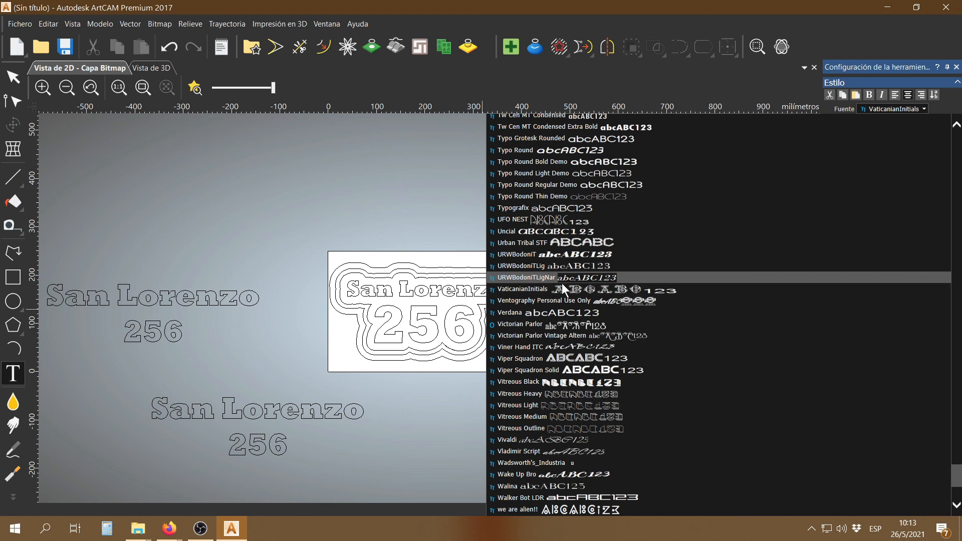
left_click(442, 200)
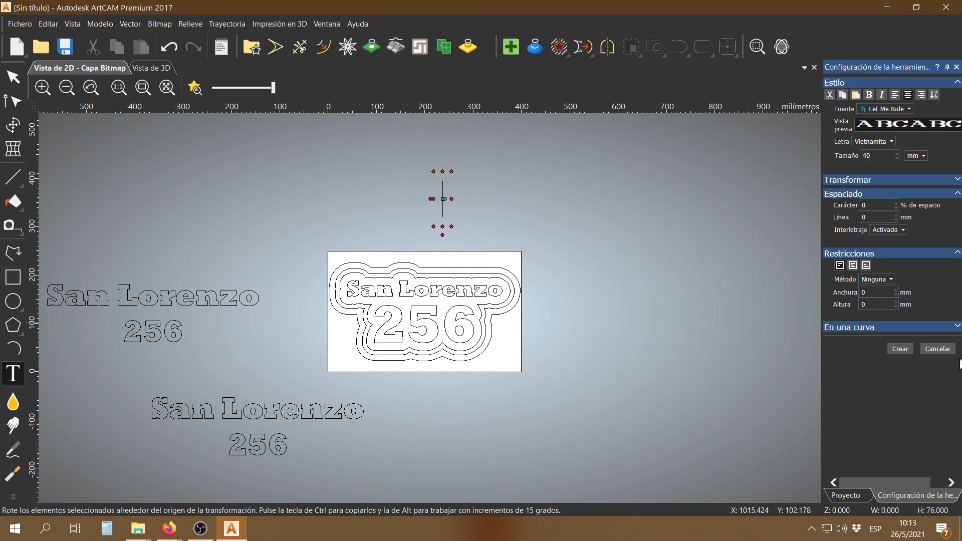
left_click(937, 349)
scroll(440, 288, "up", 2)
scroll(441, 284, "up", 2)
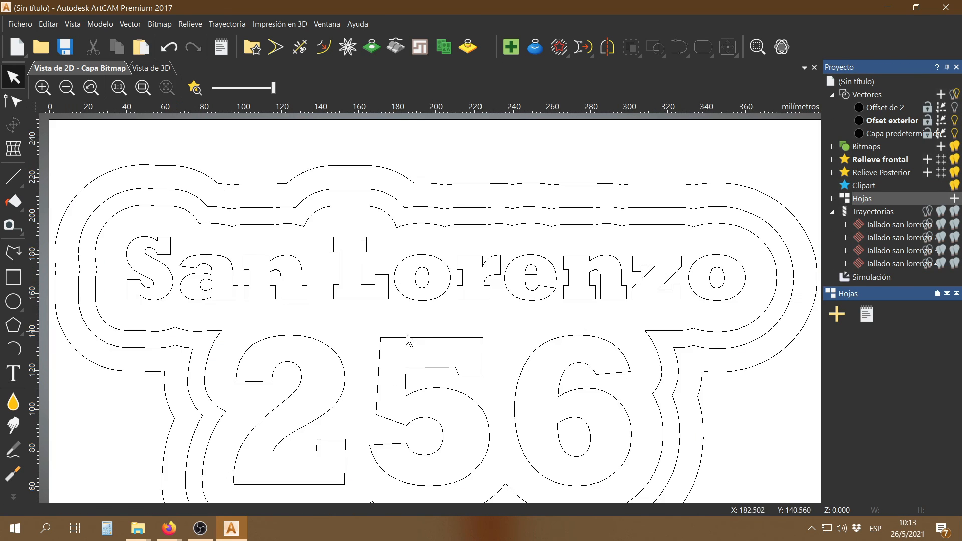
scroll(408, 337, "down", 2)
scroll(462, 343, "up", 2)
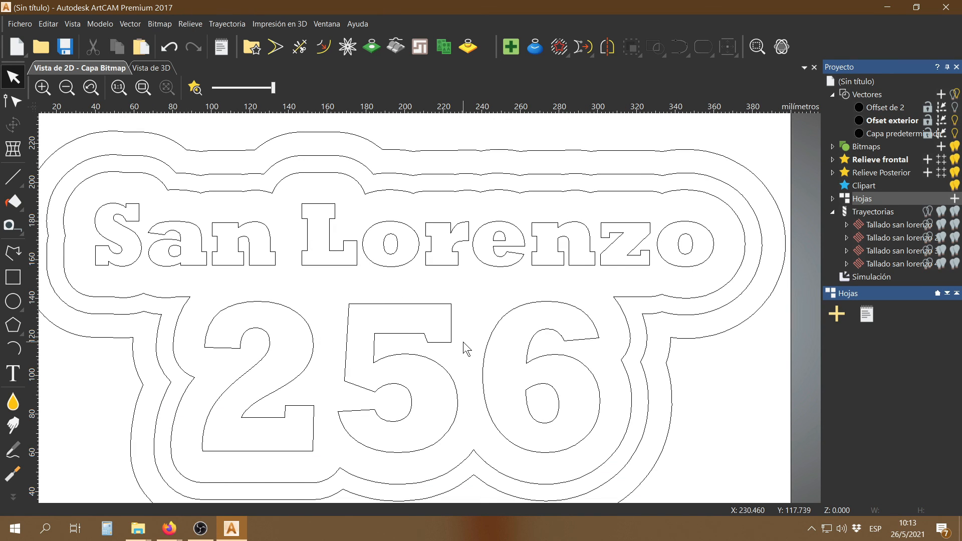
scroll(463, 342, "down", 2)
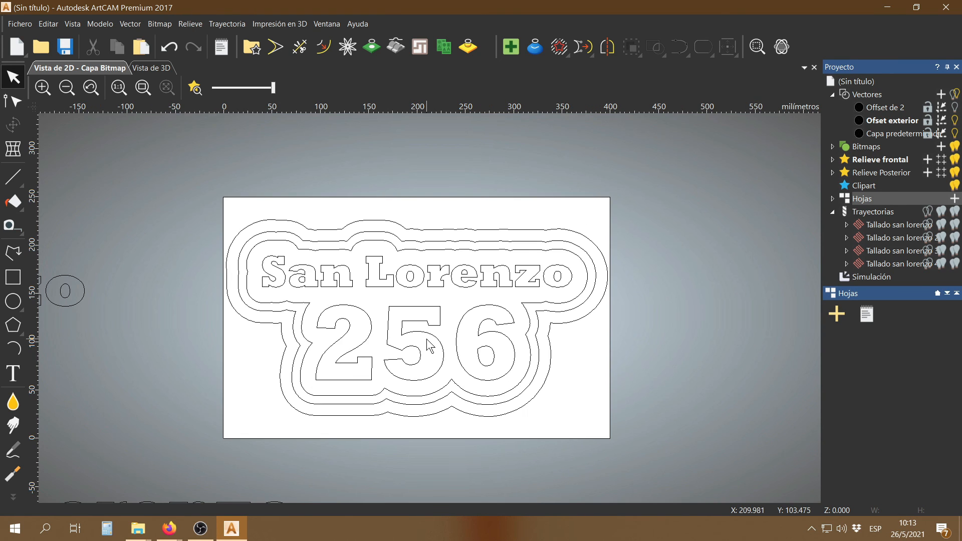
scroll(447, 344, "up", 2)
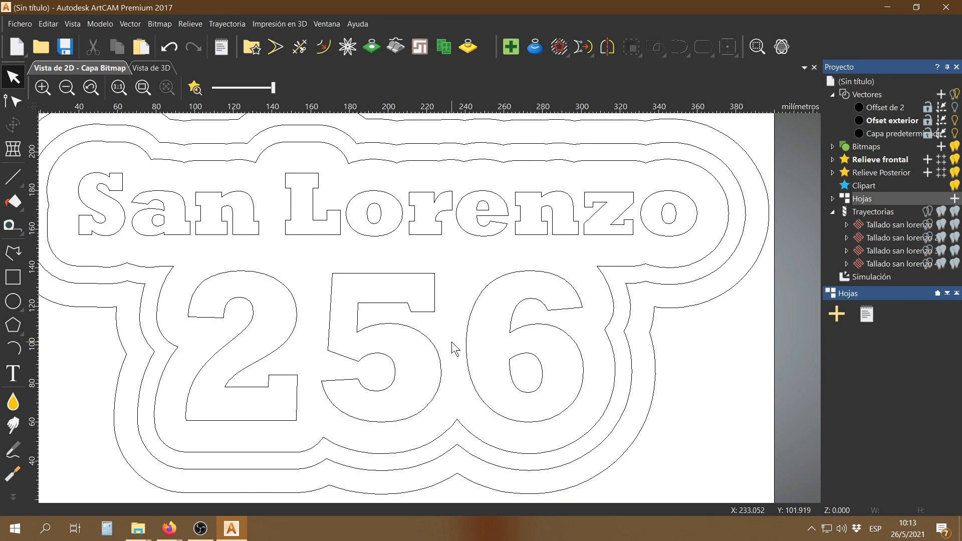
scroll(453, 347, "down", 2)
scroll(391, 319, "up", 2)
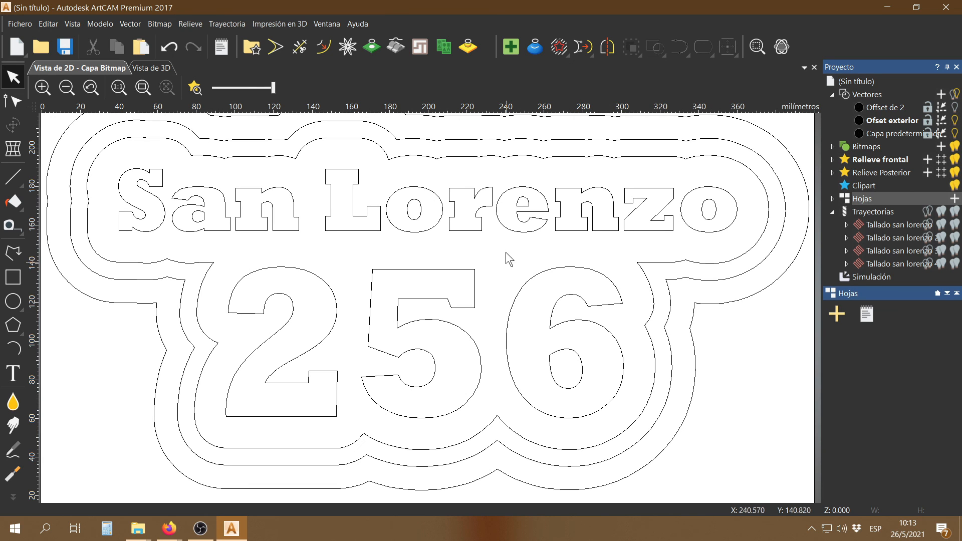
scroll(453, 281, "down", 2)
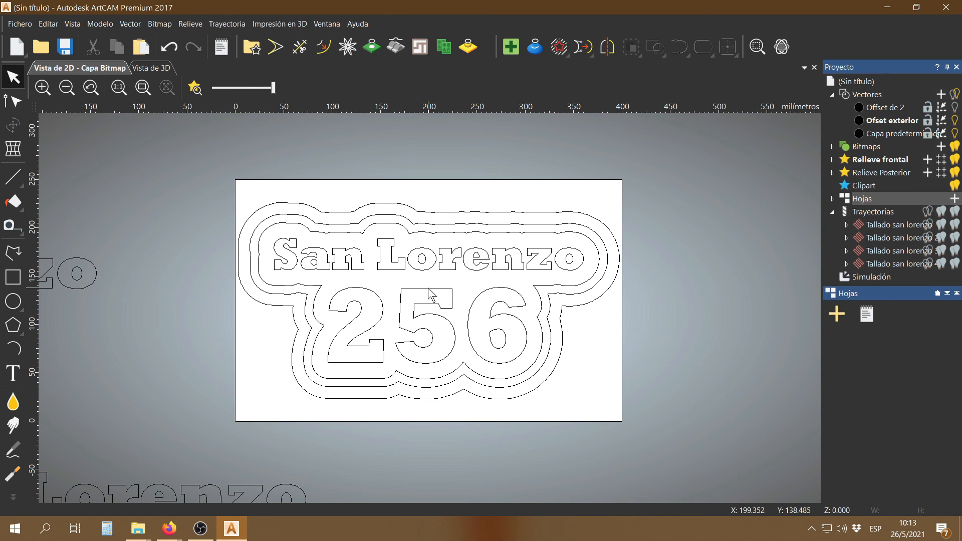